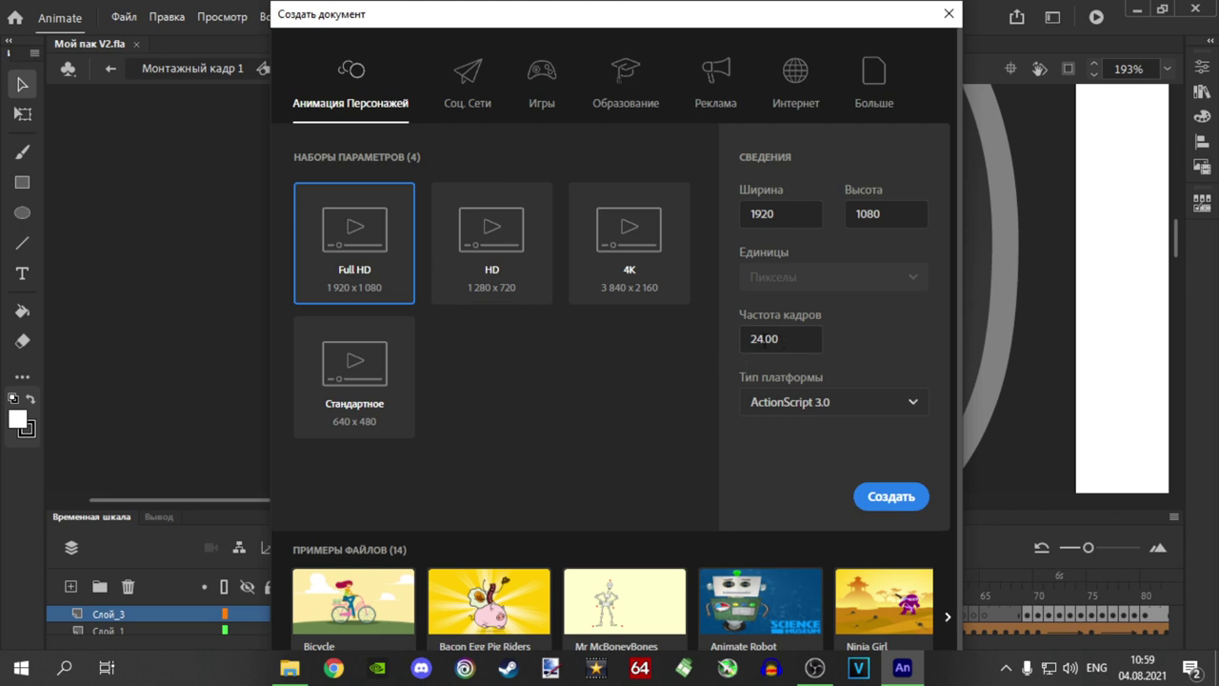
Create a Full HD 1920 x 1080 ActionScript 3.0 document at 24 fps and enlarge the timeline area beneath the stage.
click(871, 498)
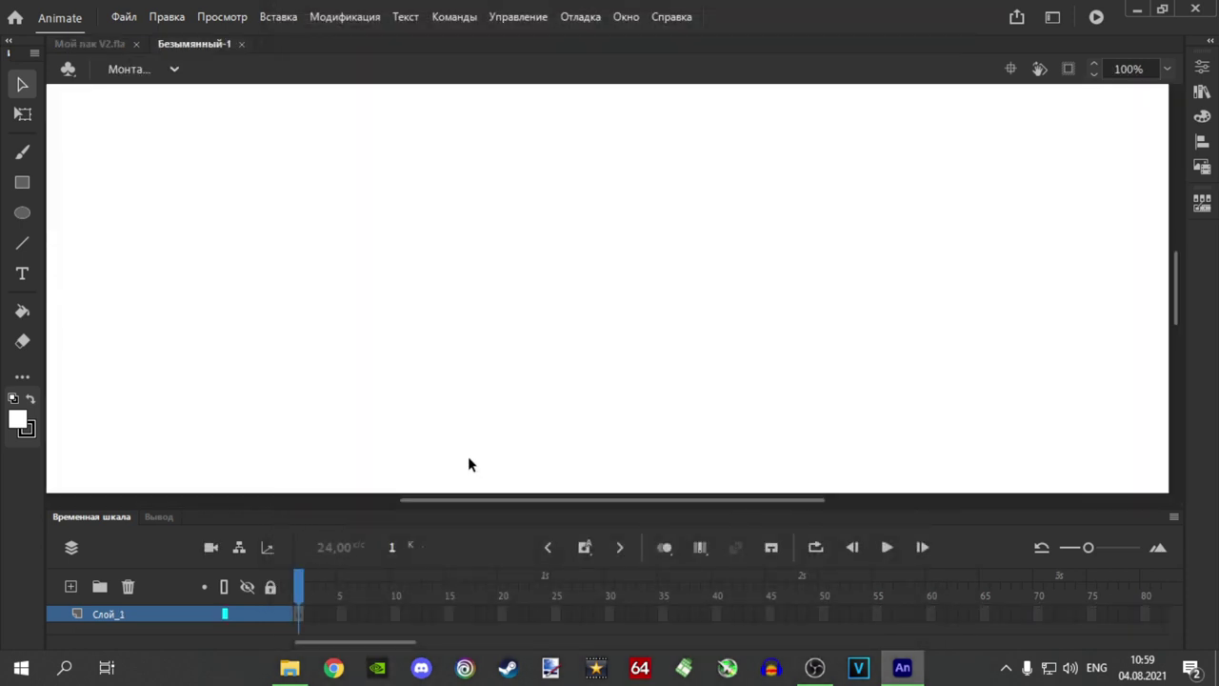
scroll(498, 298, down, 5)
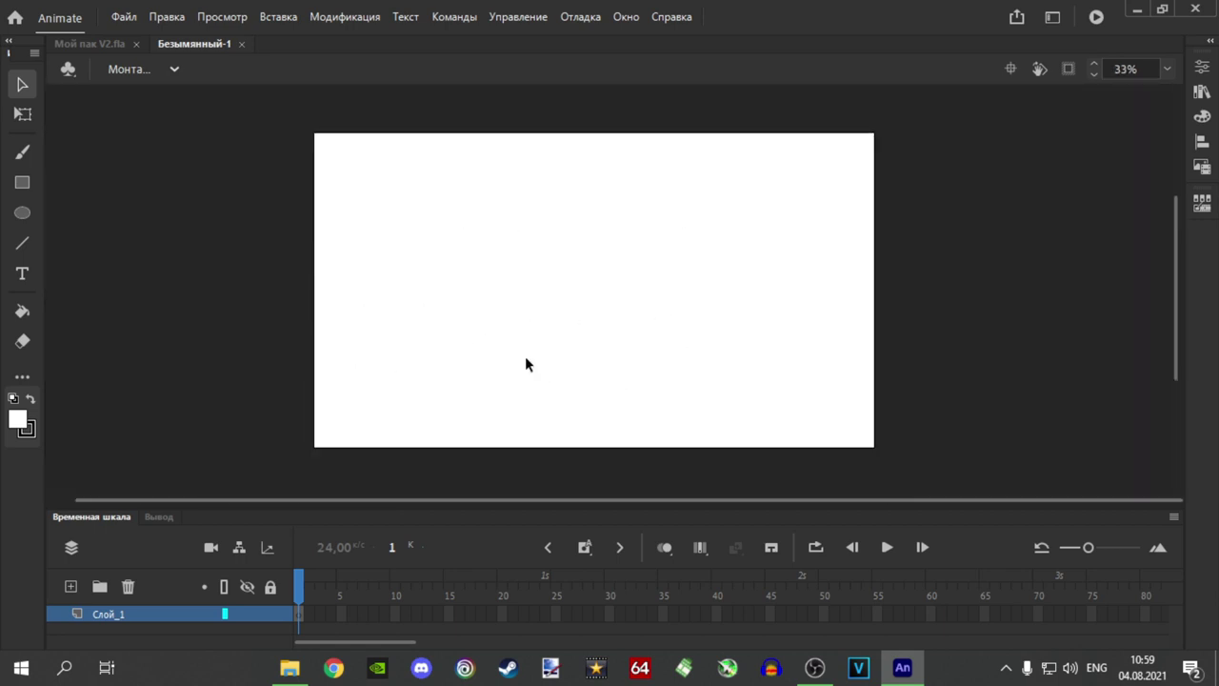
drag(588, 512, 583, 378)
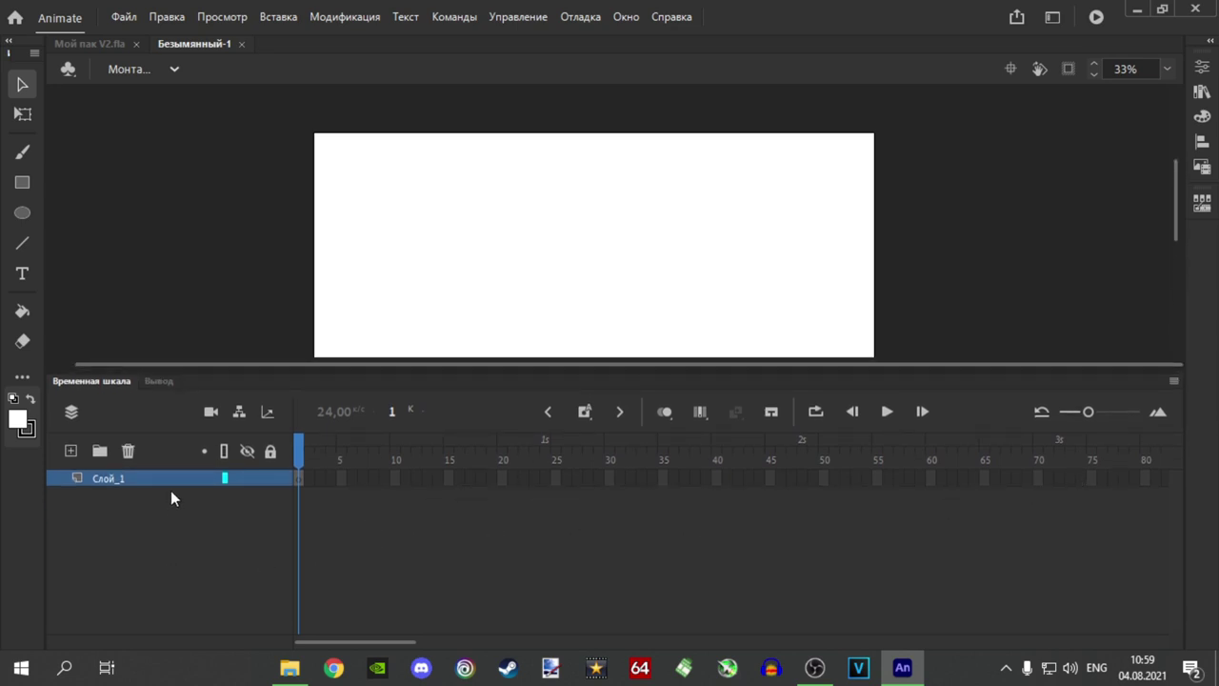
drag(1175, 200, 1175, 210)
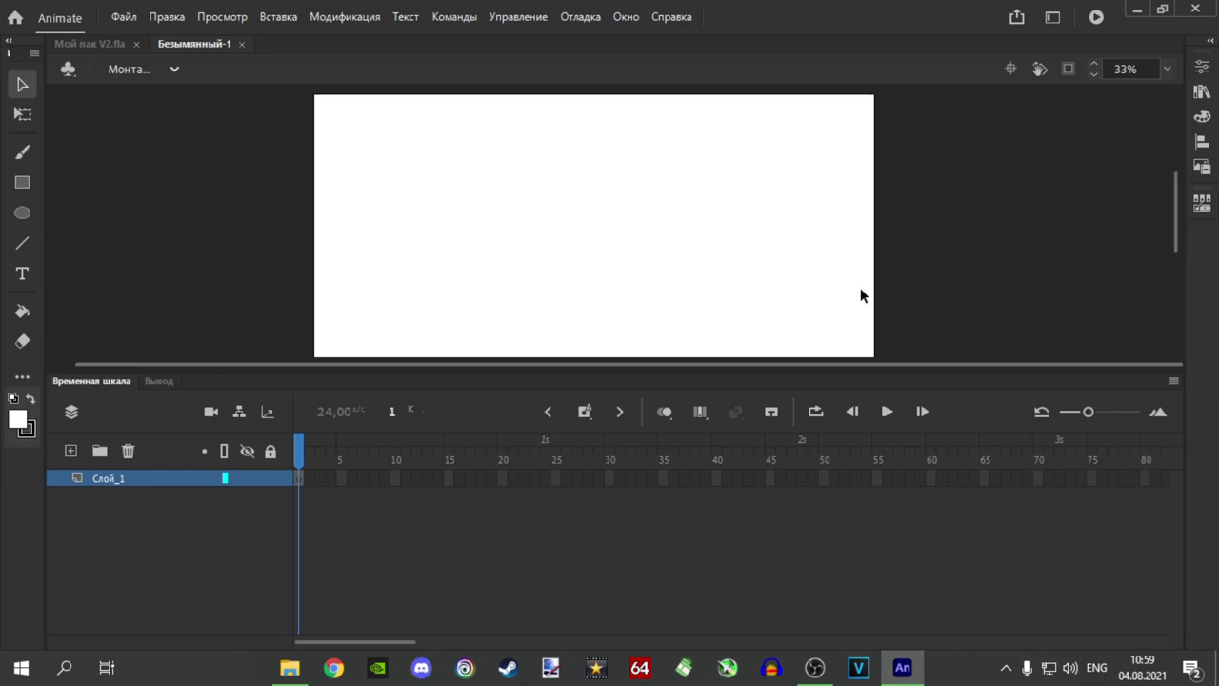
Add five new layers above the existing layer in the timeline.
click(72, 454)
click(72, 454)
click(73, 454)
click(73, 454)
click(72, 454)
Rename the three lowest layers, from the bottom up, as "тень", "флаг" and "герб".
double_click(120, 563)
text(nt)
drag(129, 562, 93, 576)
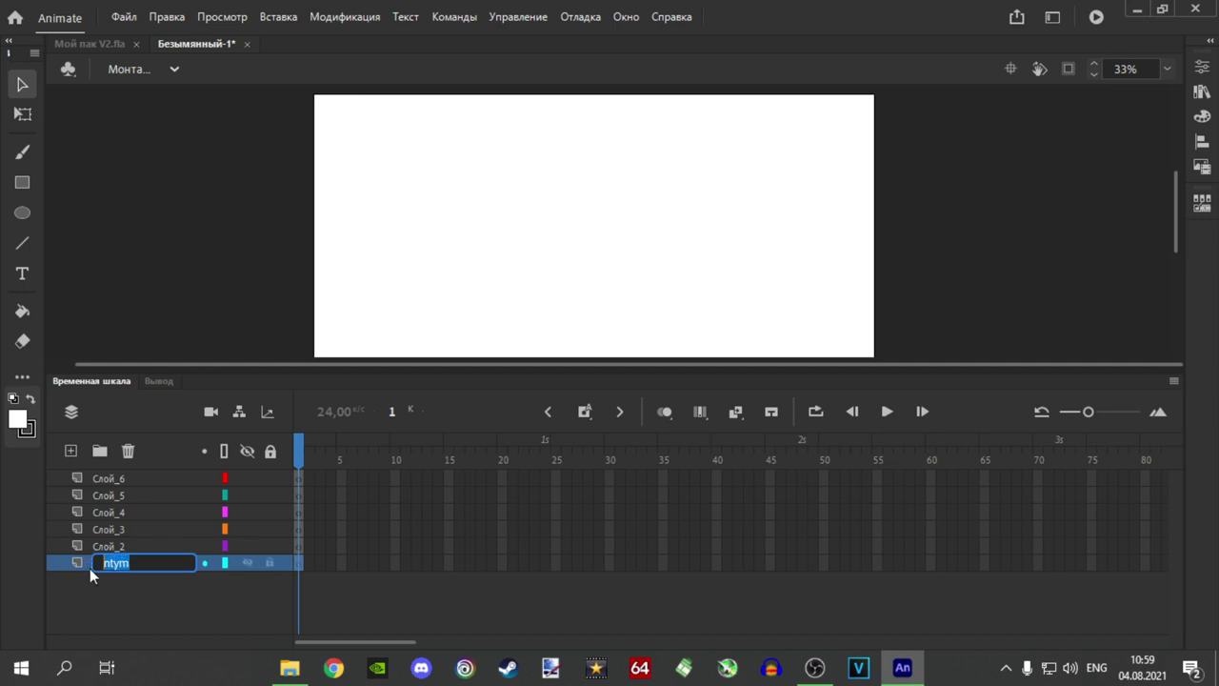
text(тень)
double_click(119, 545)
text(ф)
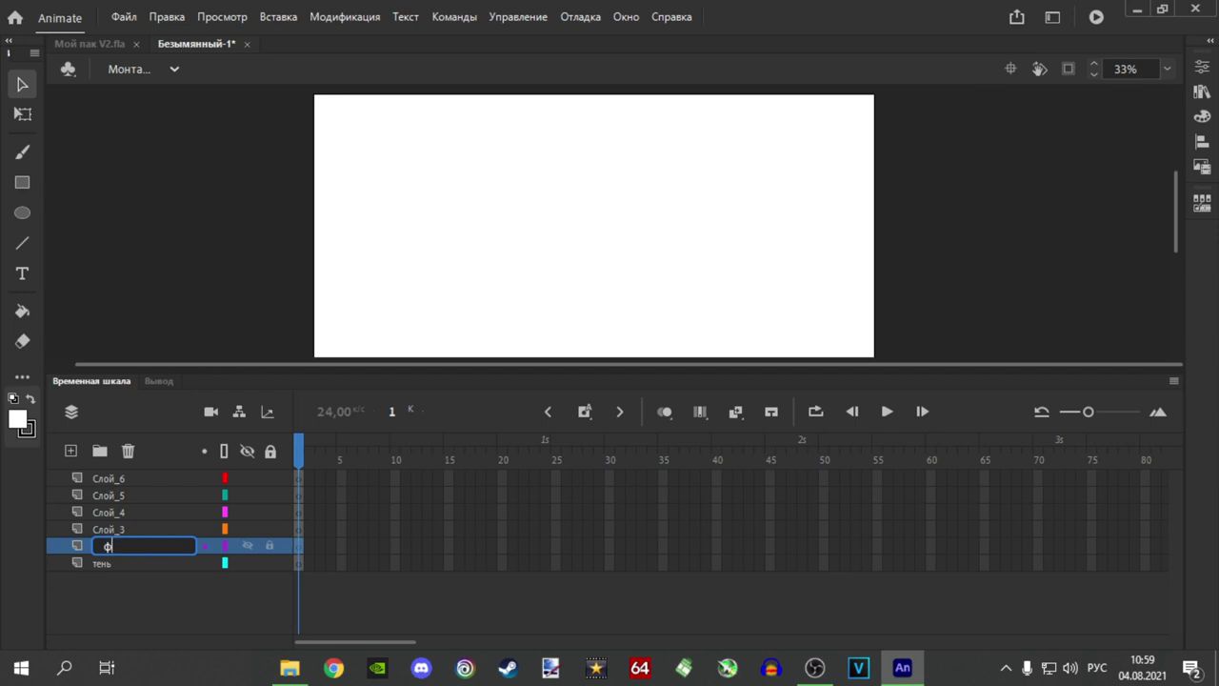
text(лаг)
double_click(119, 530)
text(герб)
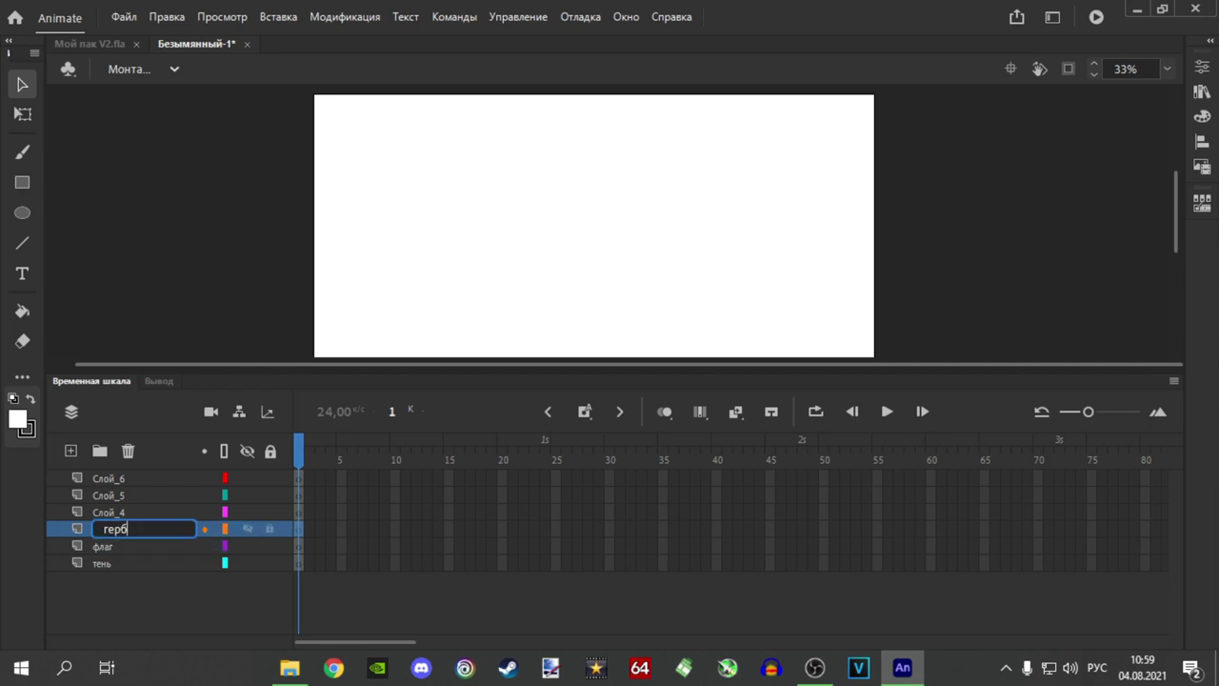
Rename the two layers above герб as "маска" and "контур", and delete the unused topmost layer Слой_6.
double_click(108, 515)
text(ма)
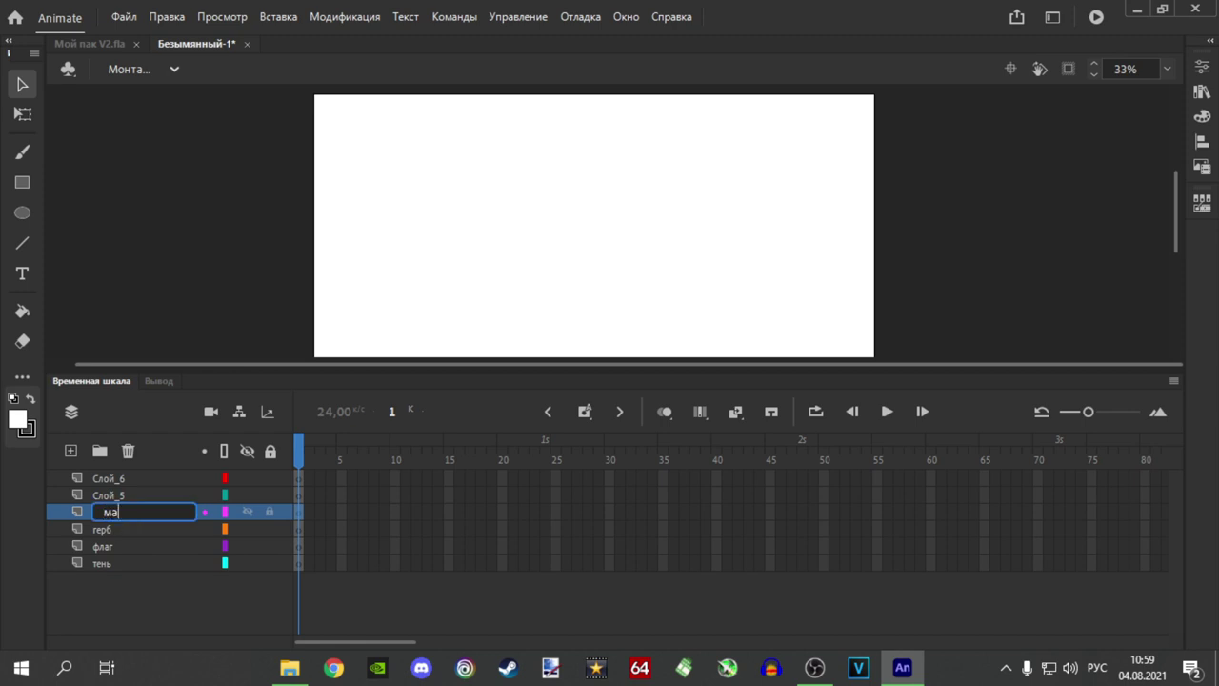
key(Return)
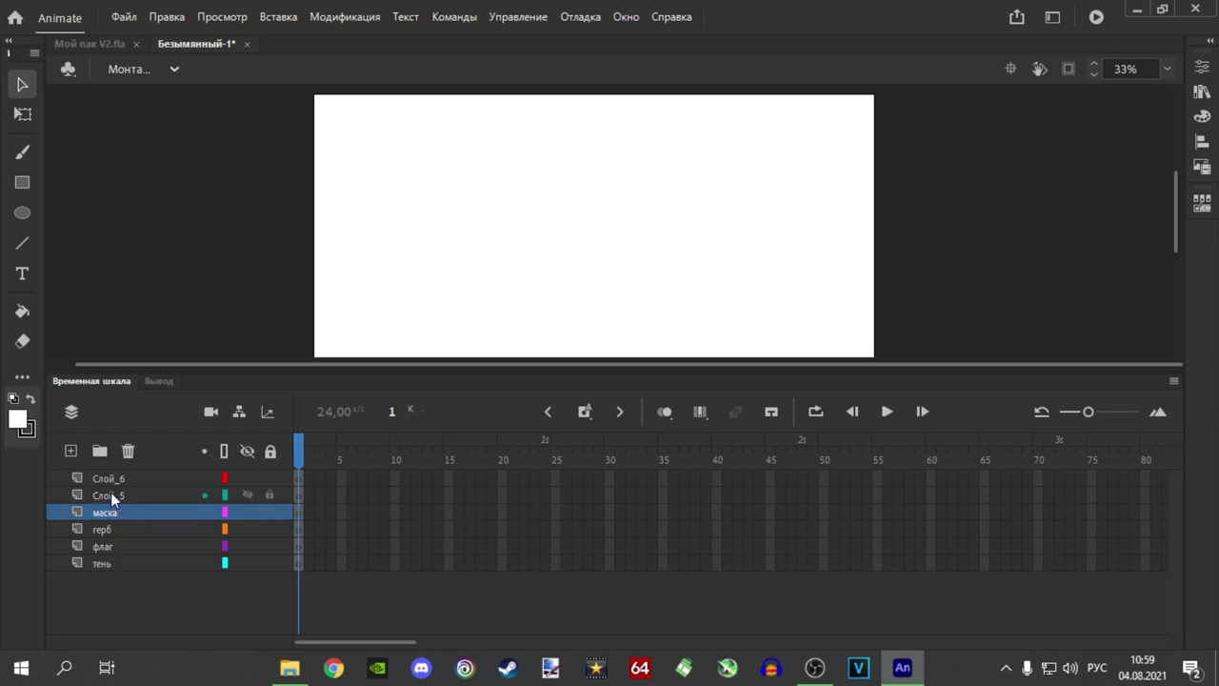
double_click(110, 491)
text(контур)
key(Return)
click(112, 477)
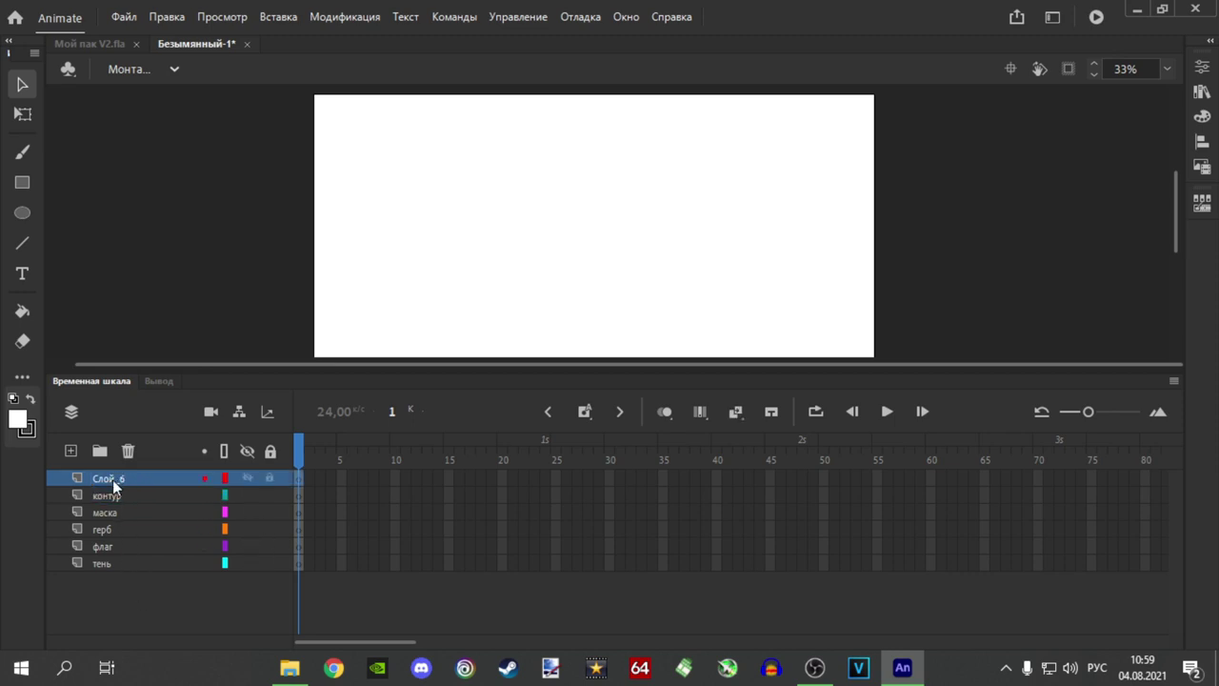
click(127, 450)
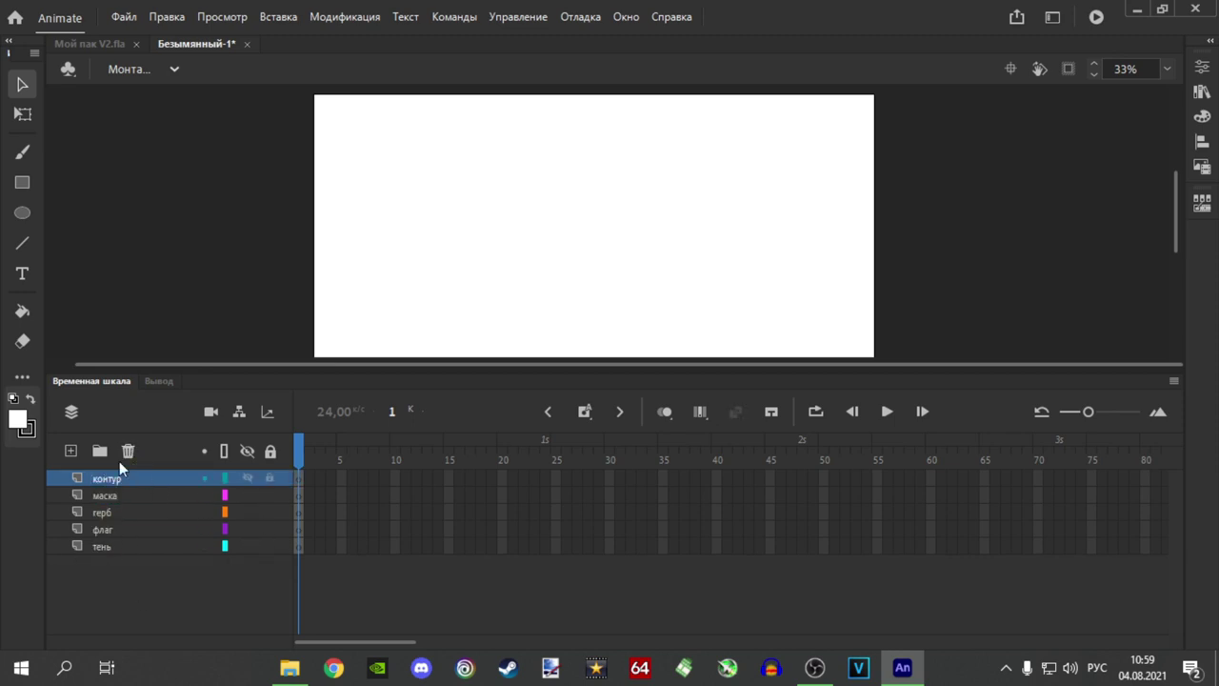
Create a layer folder named "бол" and move all five layers into it.
click(106, 455)
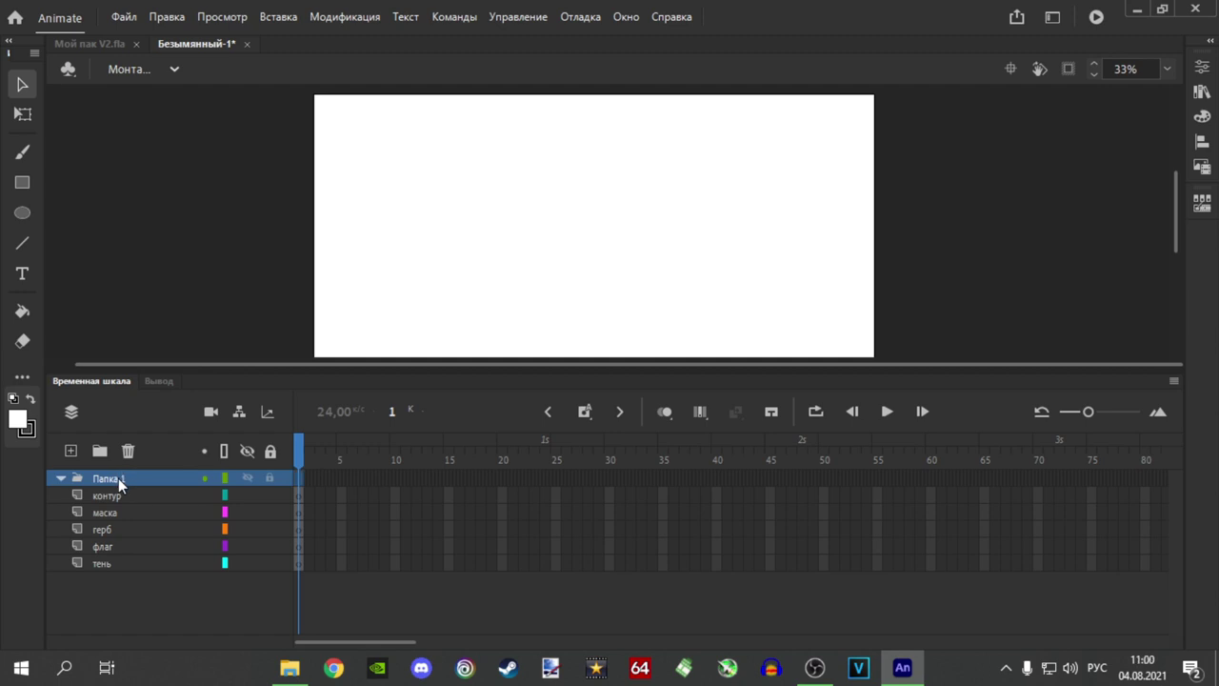
double_click(118, 476)
text(б)
key(Return)
drag(118, 493, 135, 556)
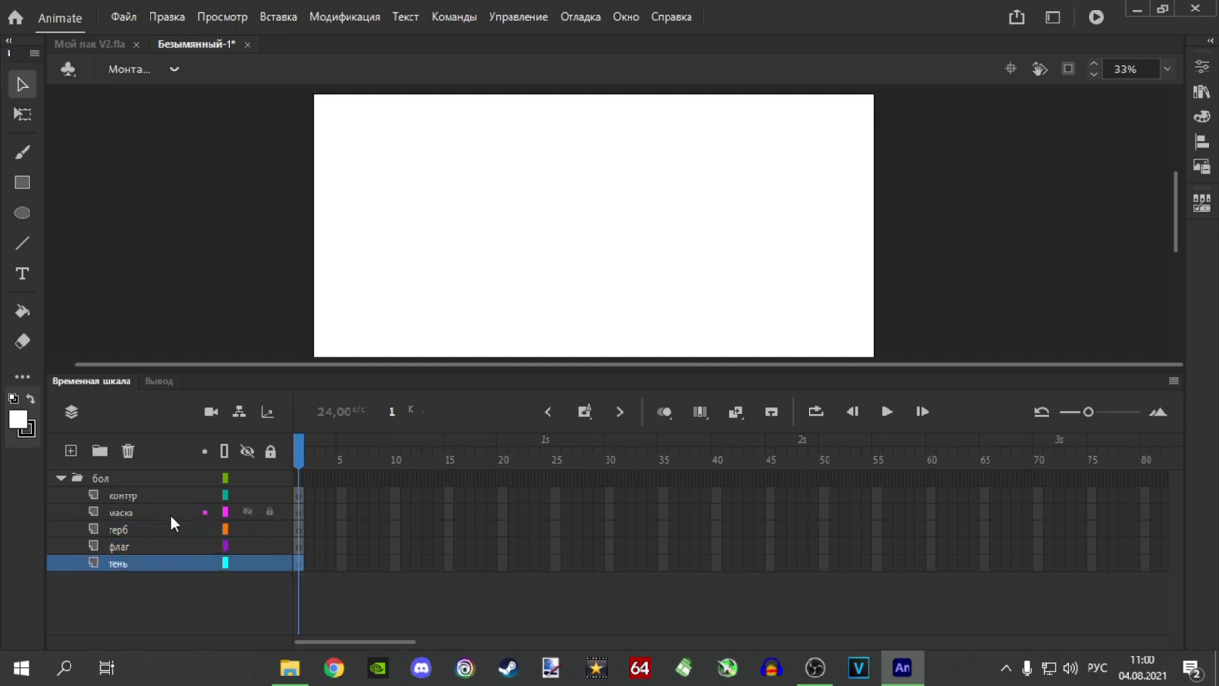
Draw a circle about 509 px in diameter on the контур layer, with no fill and a black #000000 stroke.
click(305, 495)
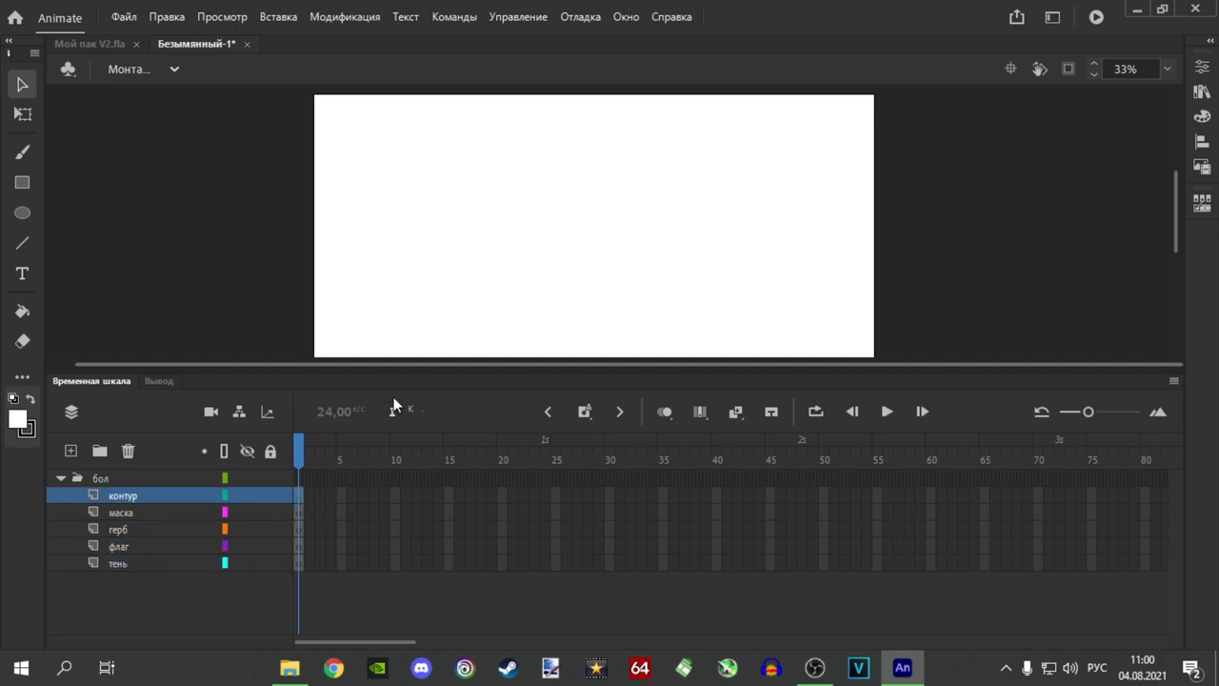
key(ctrl+2)
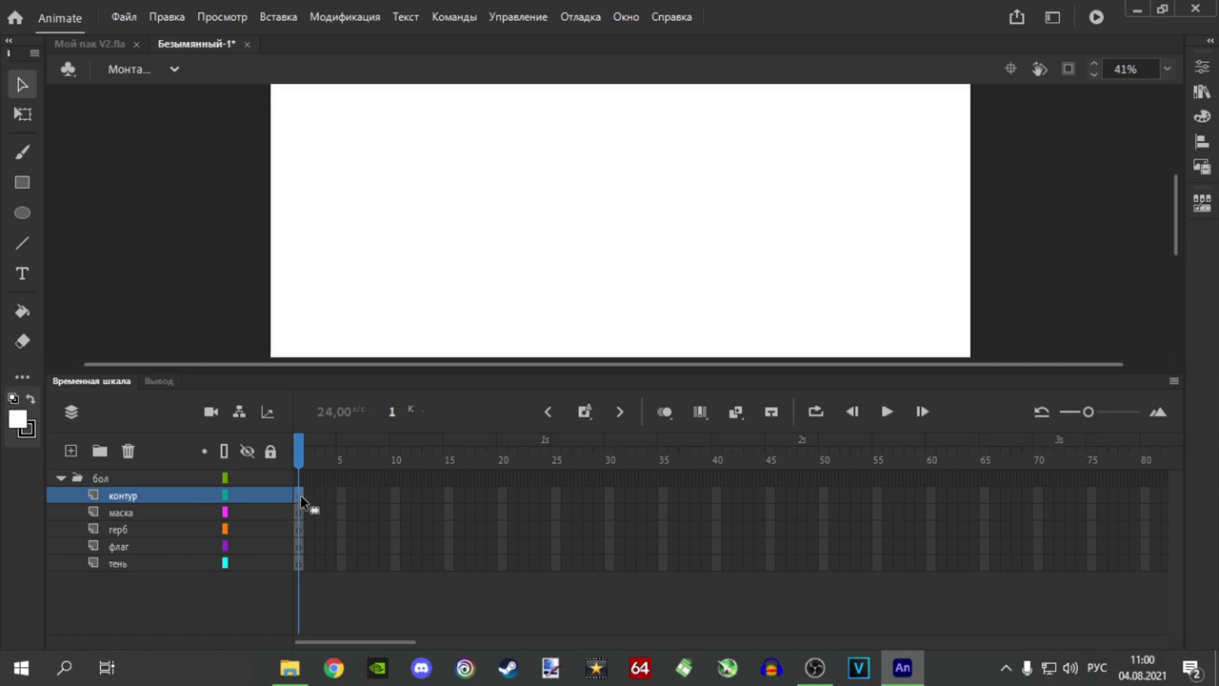
drag(541, 372, 531, 432)
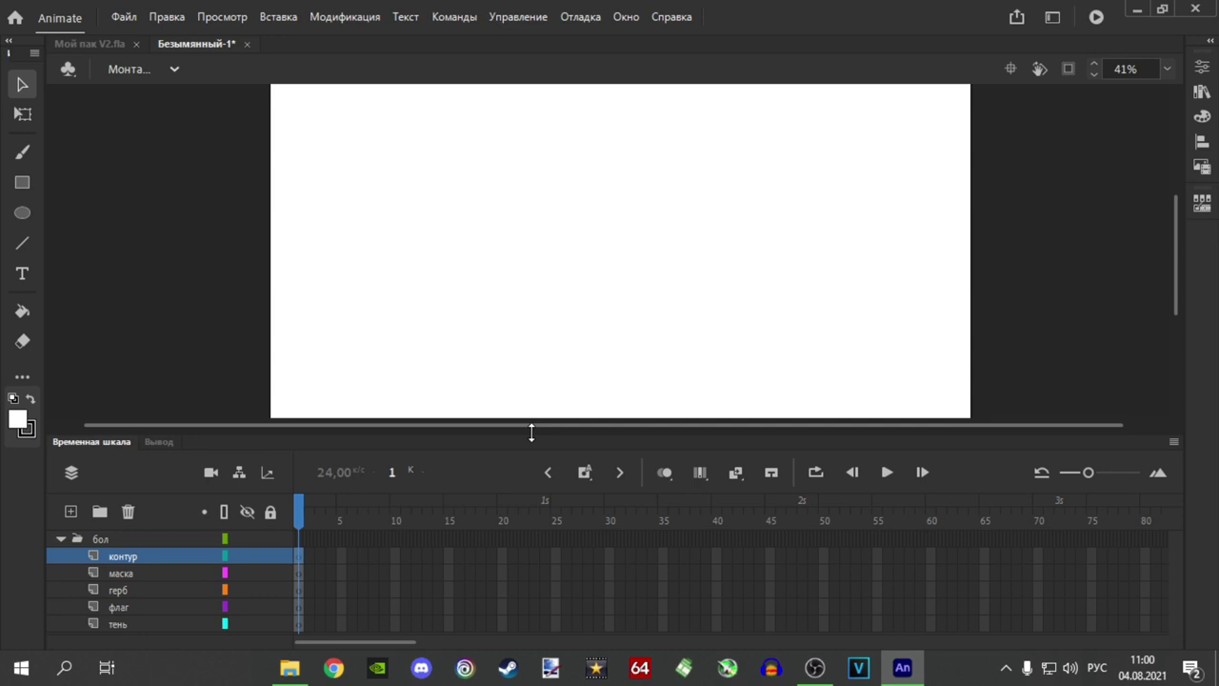
click(27, 214)
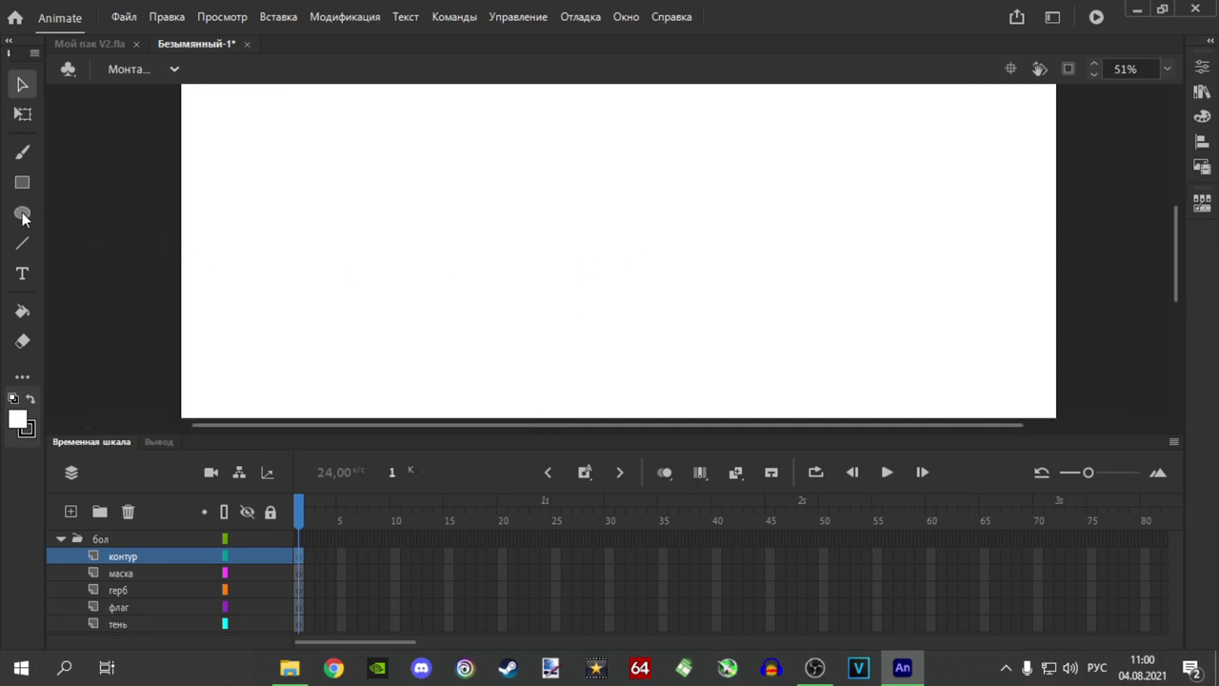
click(19, 424)
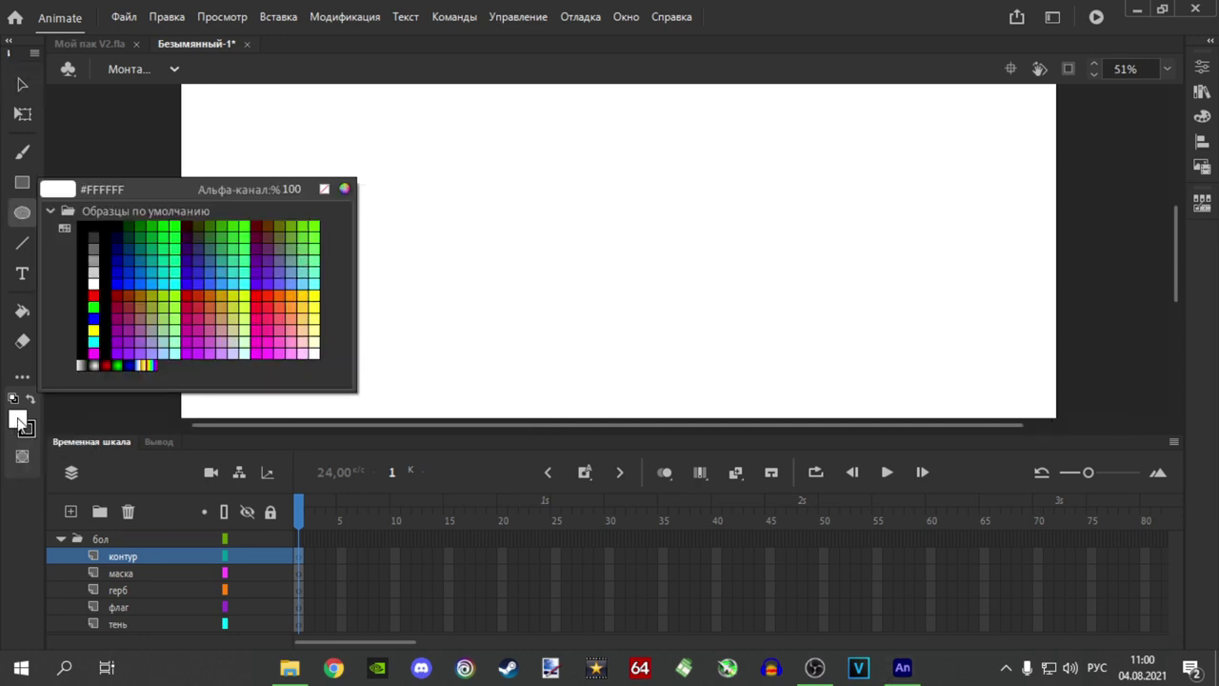
click(325, 189)
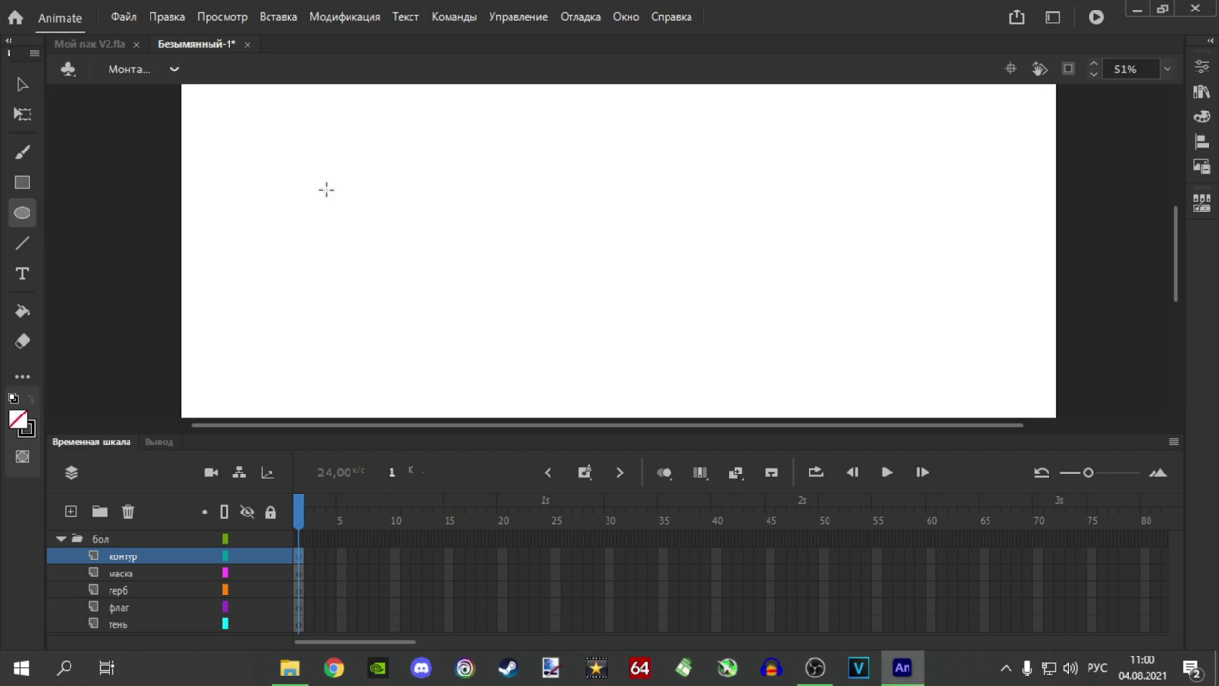
click(32, 432)
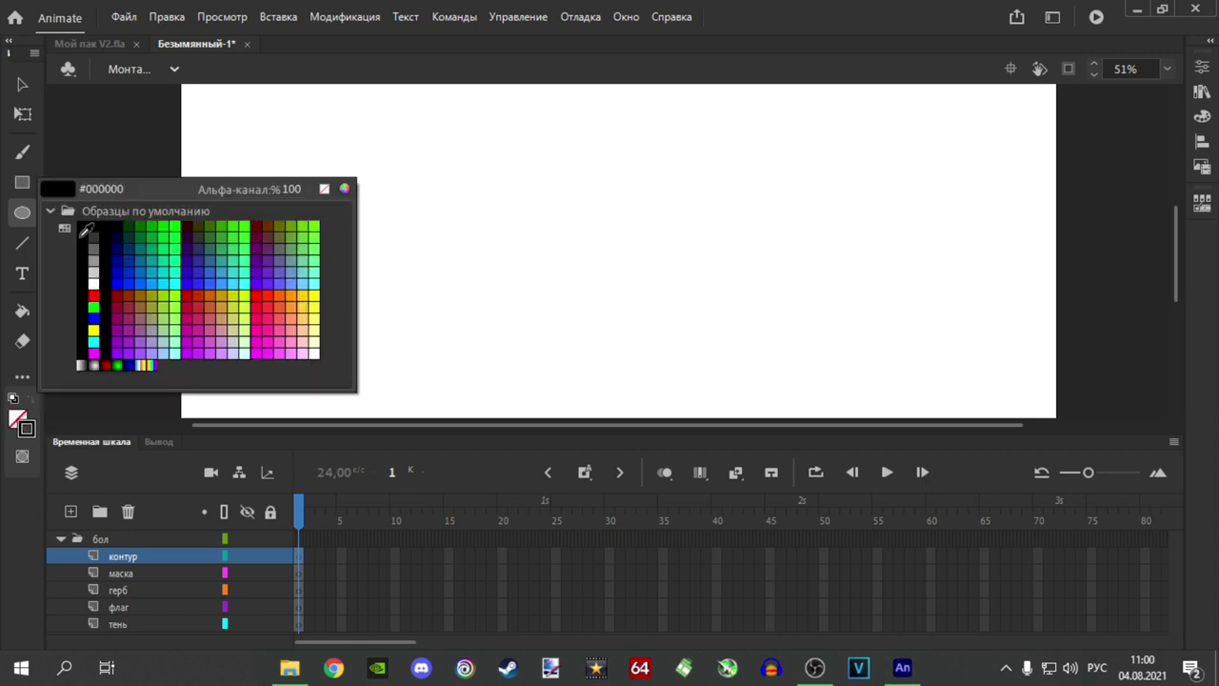
click(82, 229)
drag(423, 336, 636, 102)
Move the circle slightly down on the stage and set its stroke size to 20.
key(q)
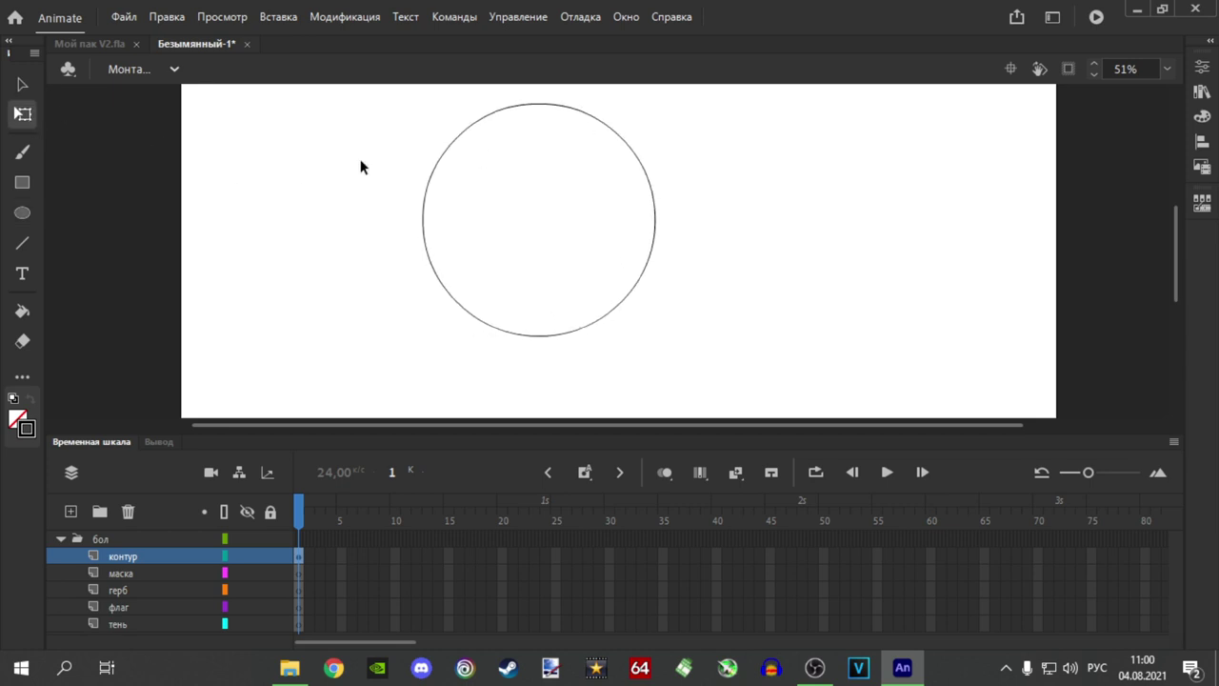
click(642, 171)
drag(643, 171, 635, 196)
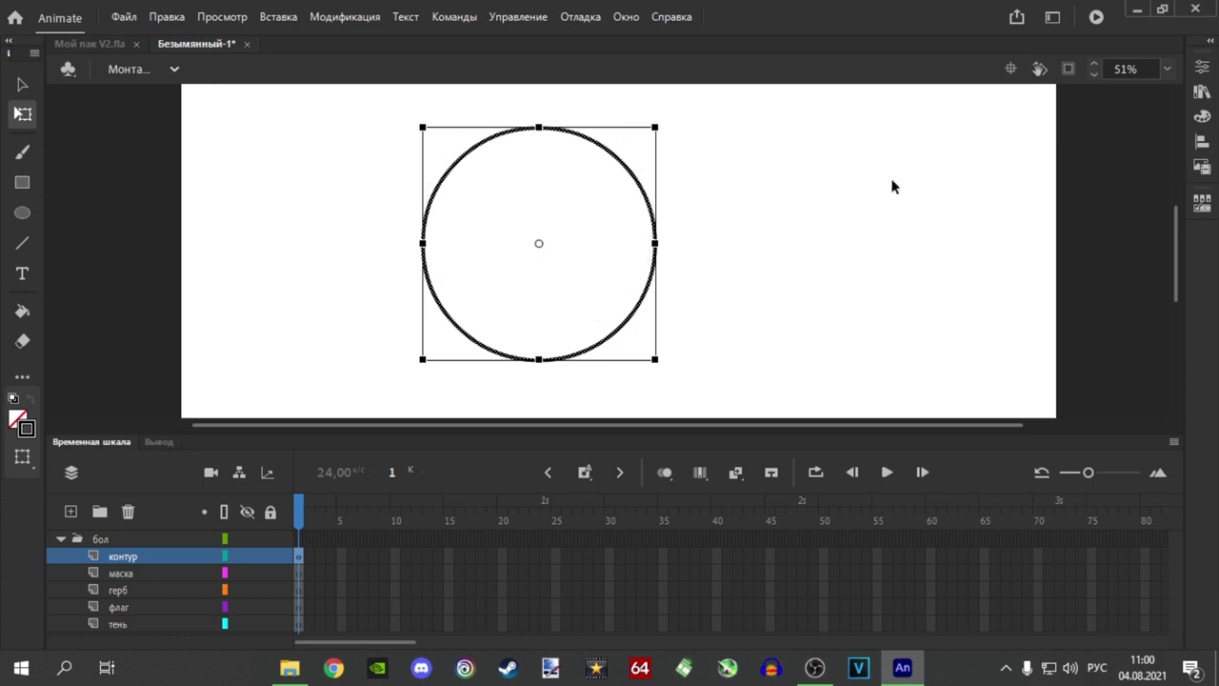
click(1204, 70)
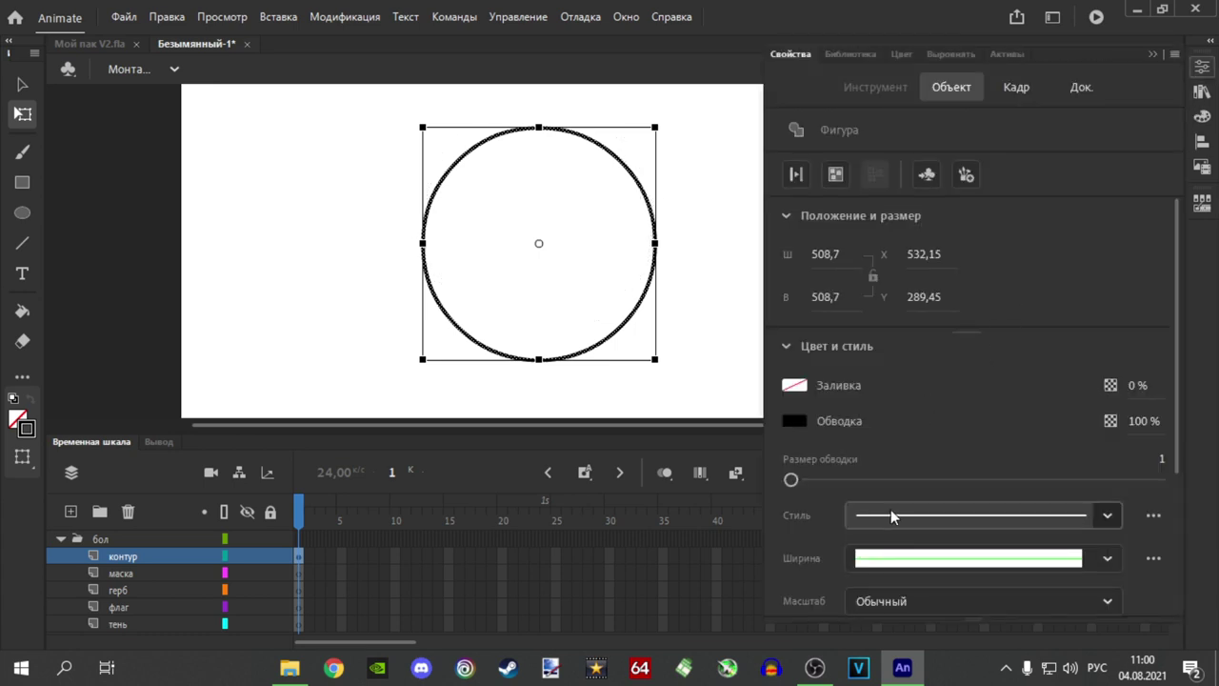
drag(800, 486, 830, 486)
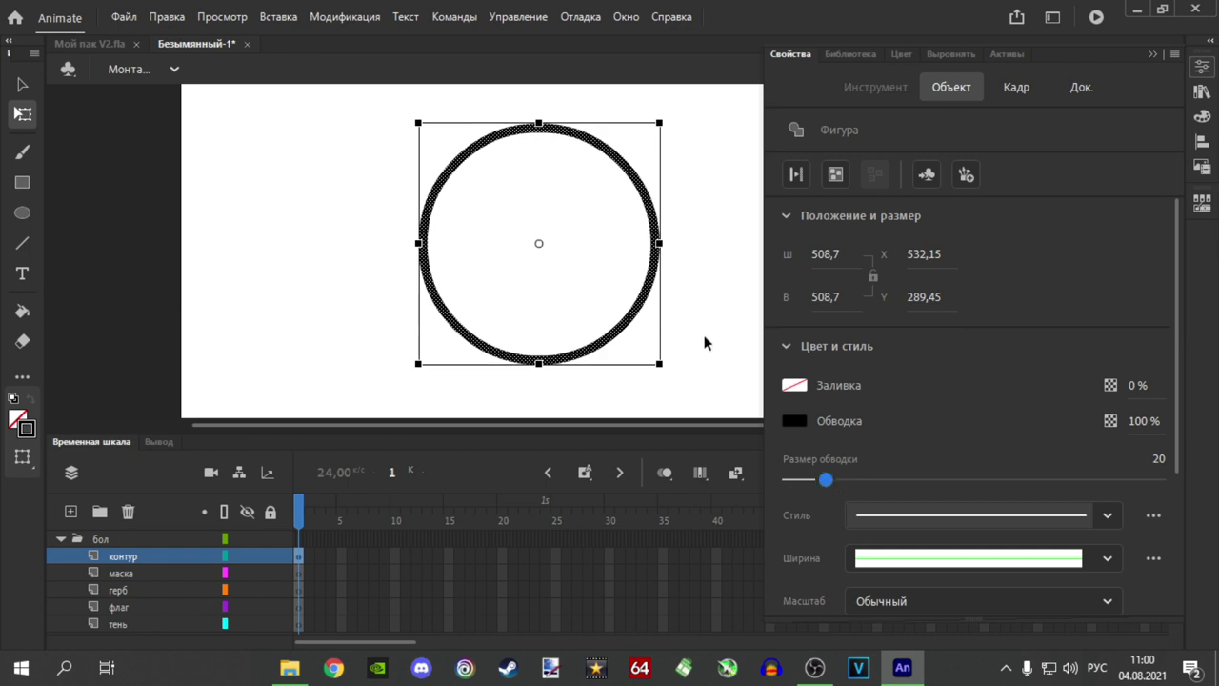
click(706, 338)
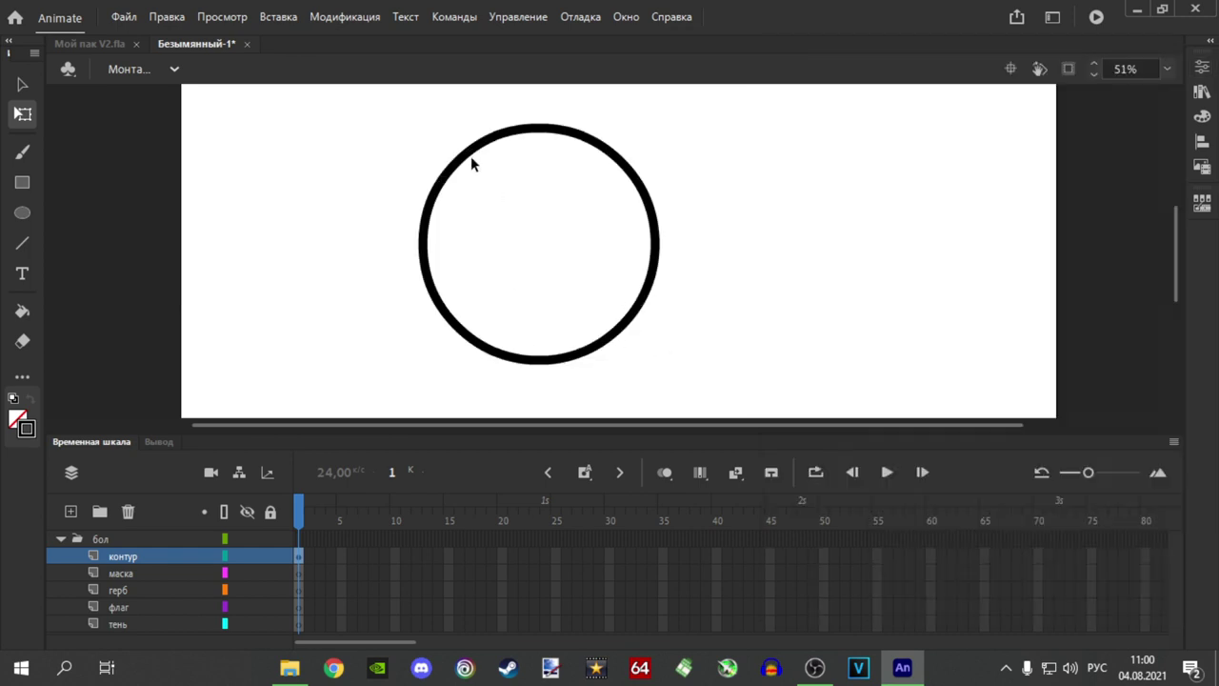
Reshape the circle's outline into a slightly squarish ball by flattening its underside and bulging the upper corners outward.
drag(535, 362, 536, 355)
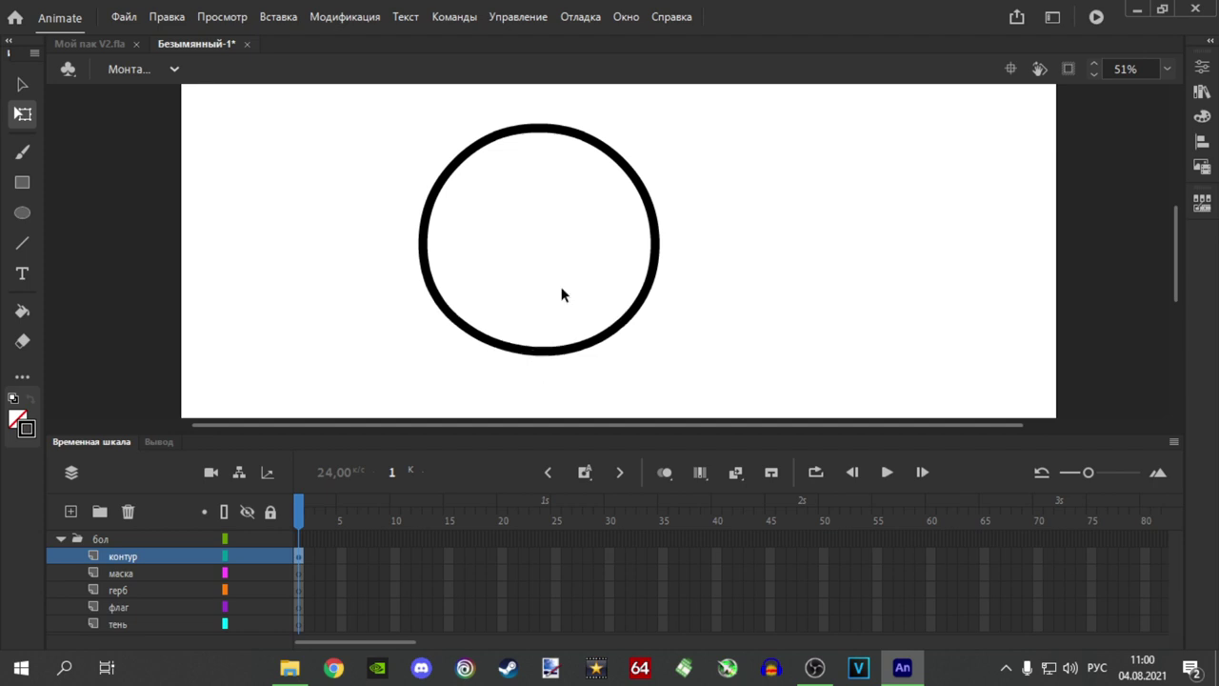
drag(614, 157, 625, 149)
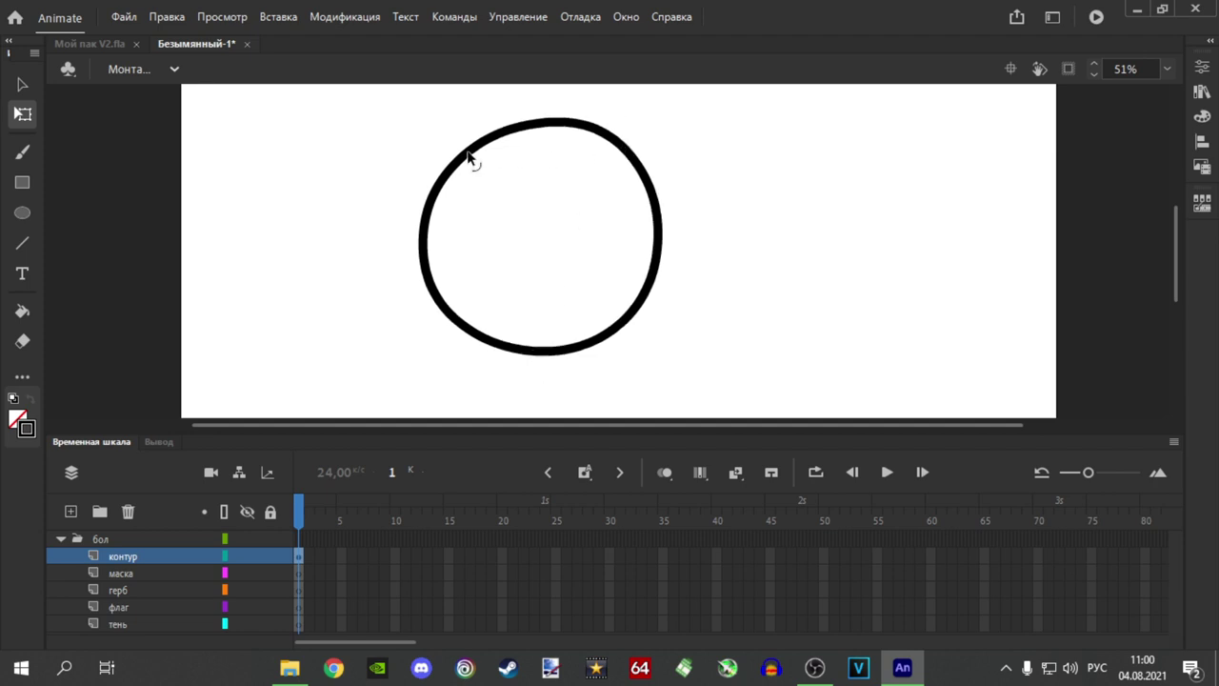
drag(470, 159, 463, 151)
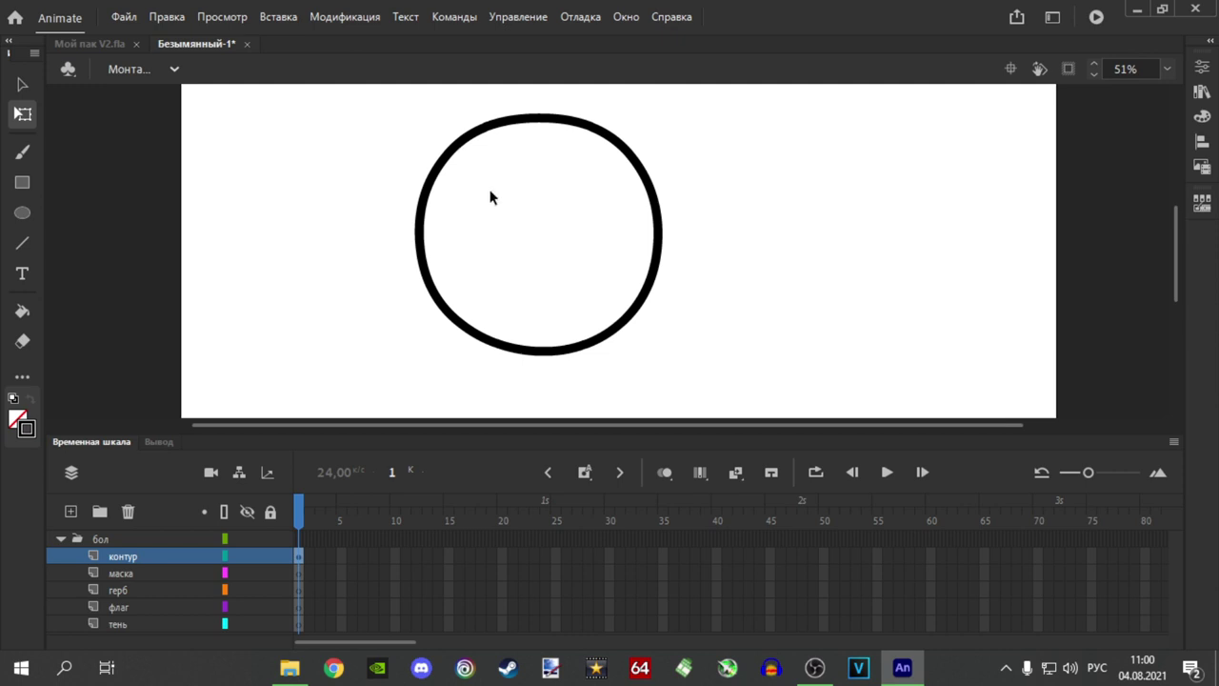
drag(560, 356, 560, 353)
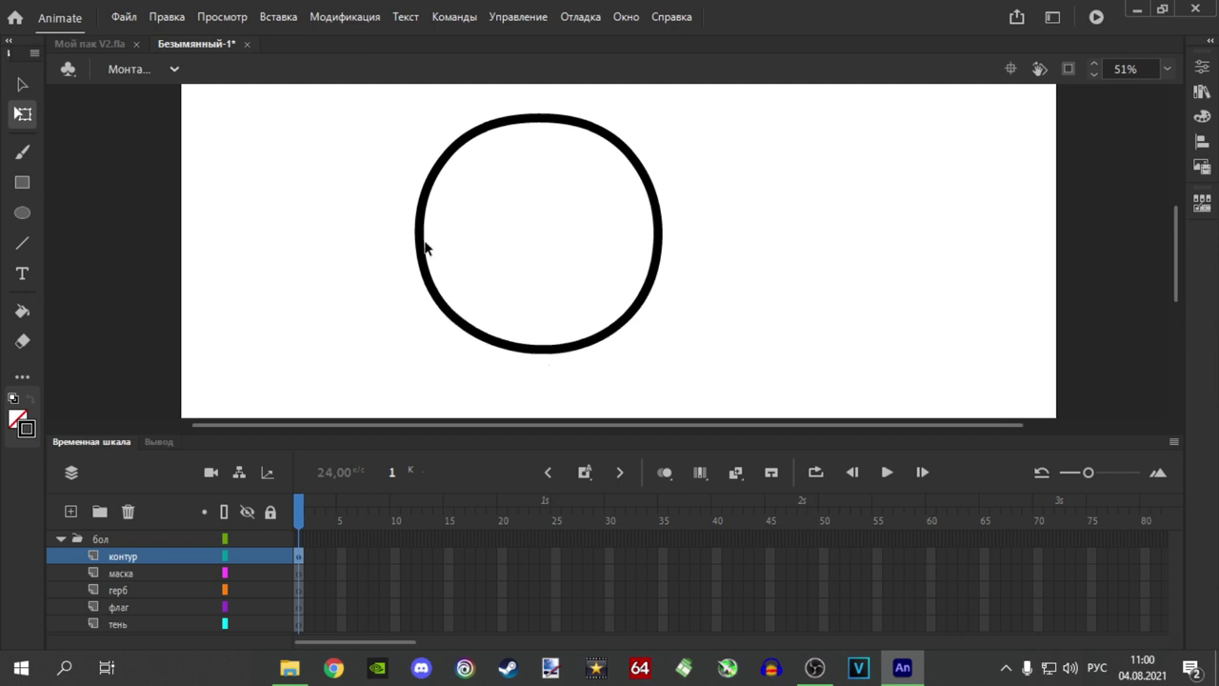
drag(457, 158, 452, 150)
drag(538, 130, 535, 125)
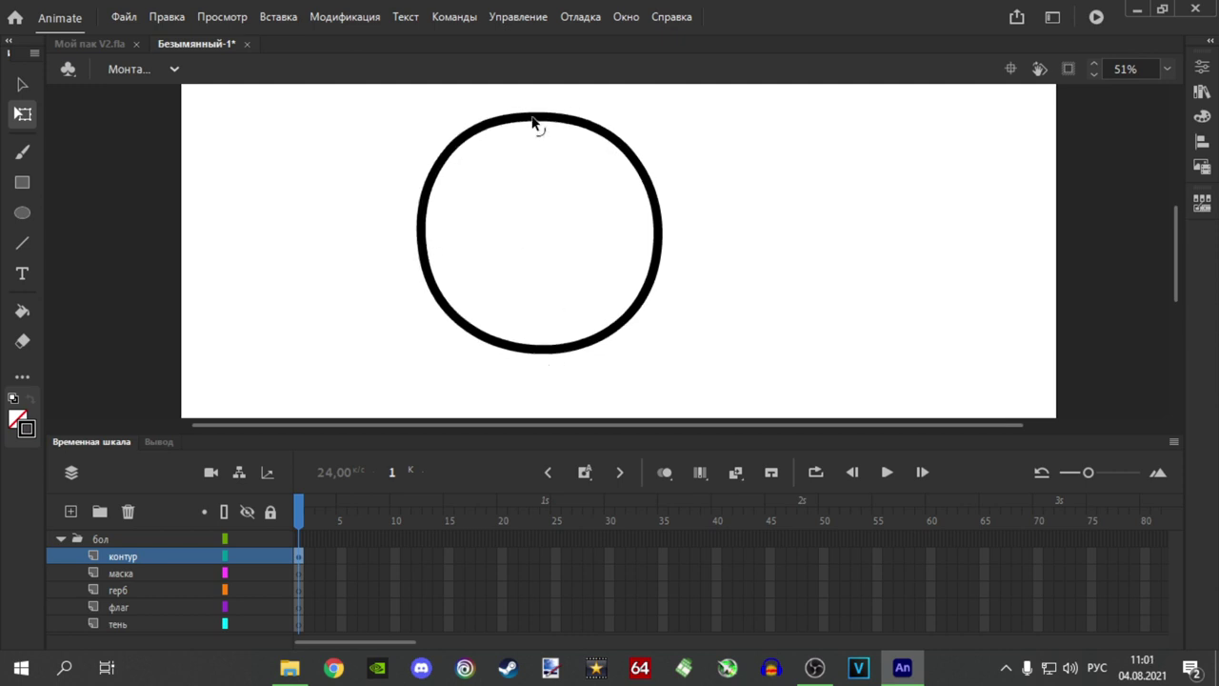
drag(543, 354, 544, 344)
scroll(491, 206, up, 1)
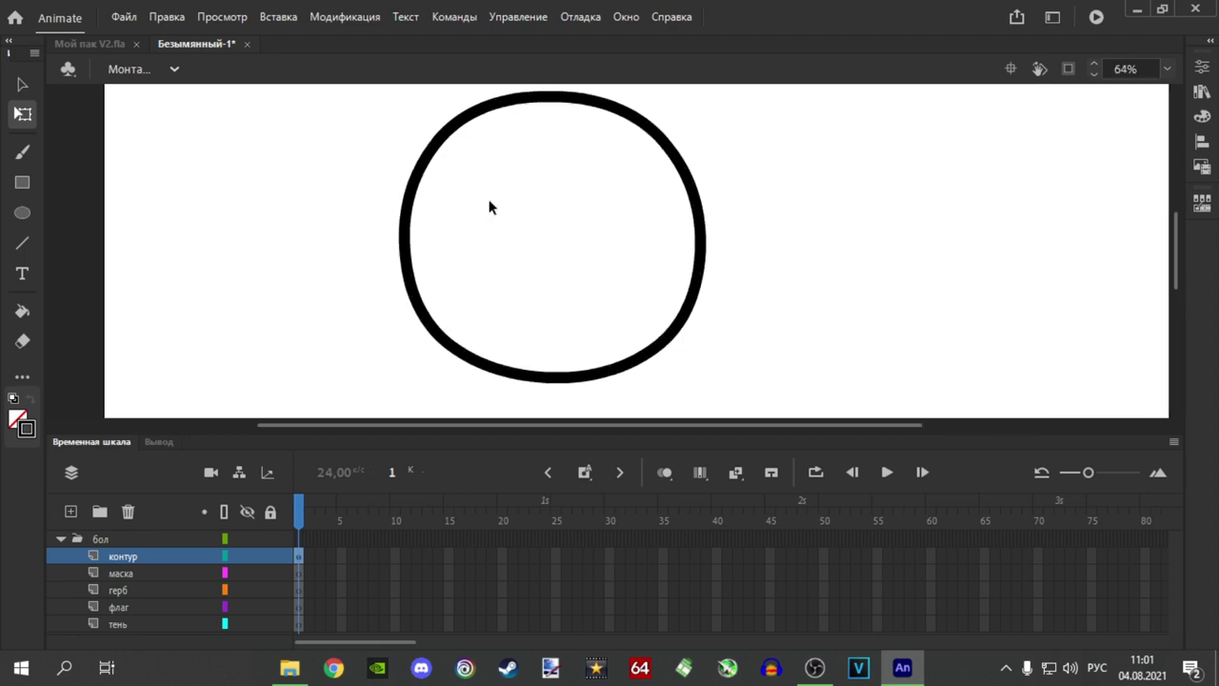
Lock the контур layer, then import 1.png from the "1 Как анимировать Counryballs" folder onto the флаг layer and position it behind the ball outline.
click(271, 560)
click(299, 608)
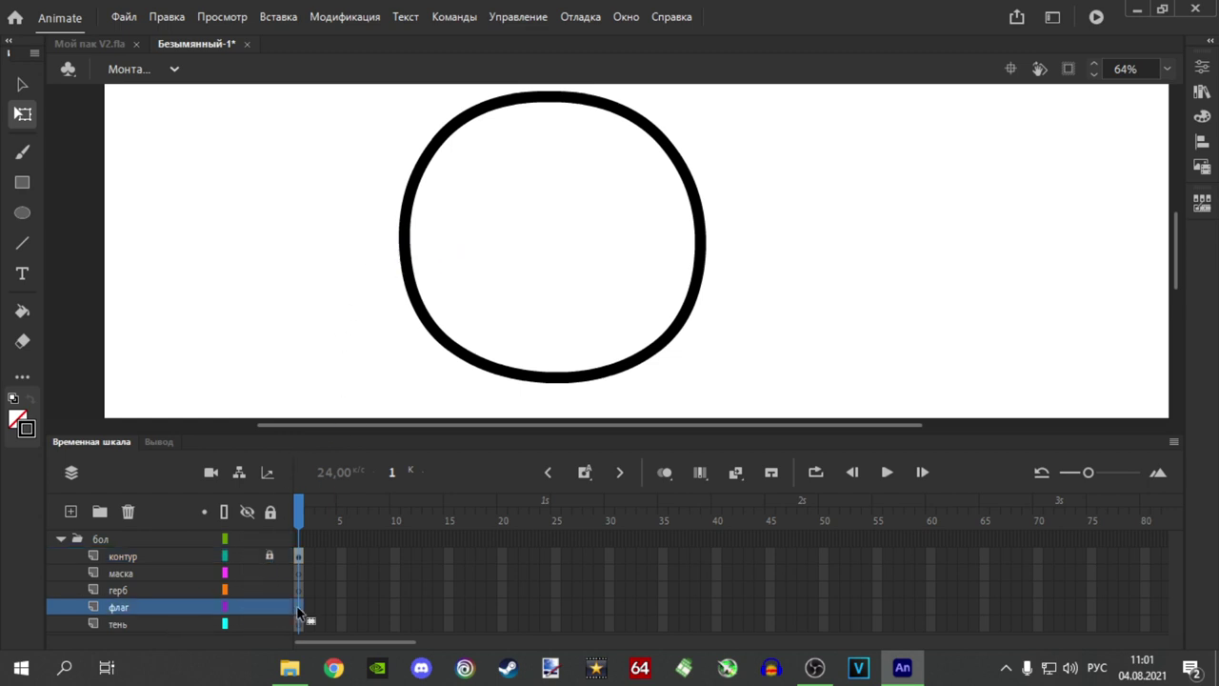
click(289, 666)
click(545, 117)
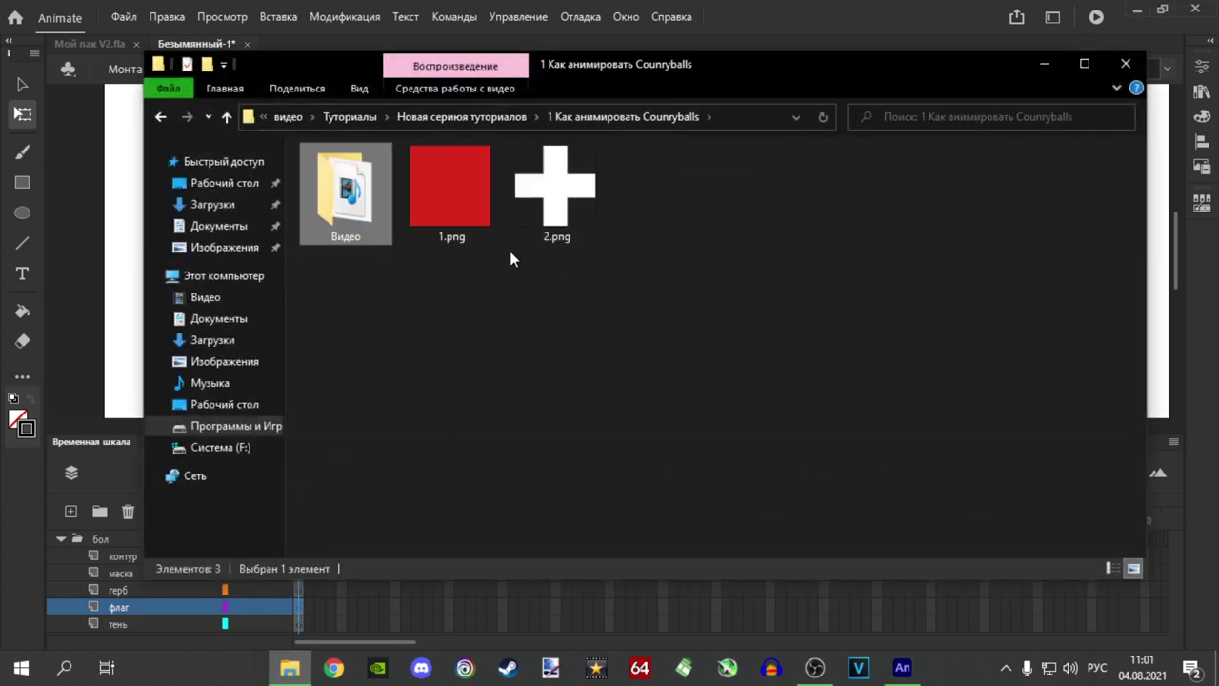
click(470, 200)
drag(470, 200, 132, 264)
click(814, 19)
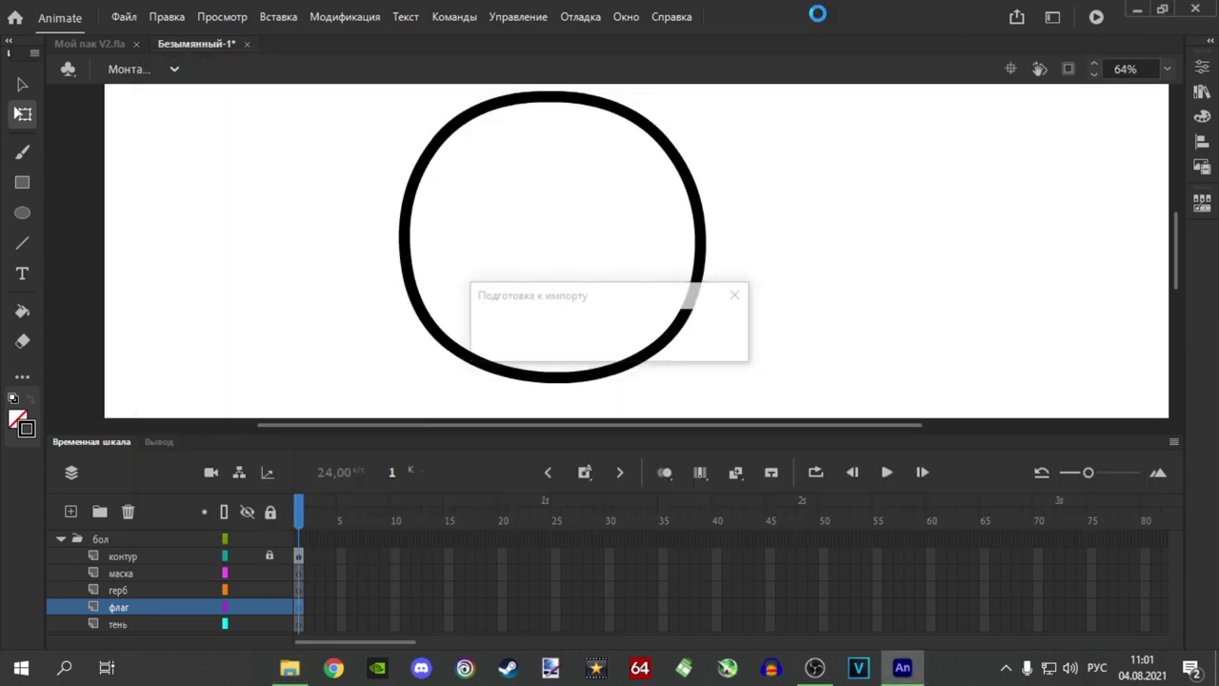
drag(738, 257, 725, 233)
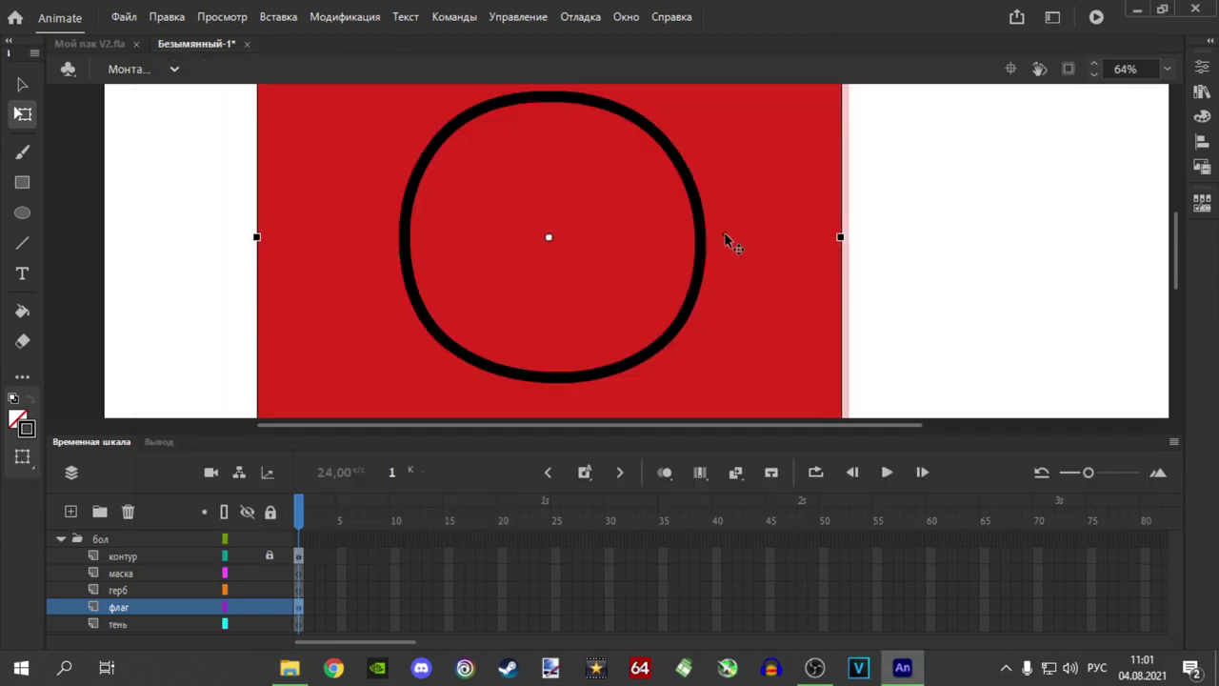
Shrink the red flag image and nudge it sideways to cover the ball outline, then lock the флаг layer.
scroll(769, 307, down, 3)
drag(717, 402, 658, 347)
scroll(378, 371, up, 4)
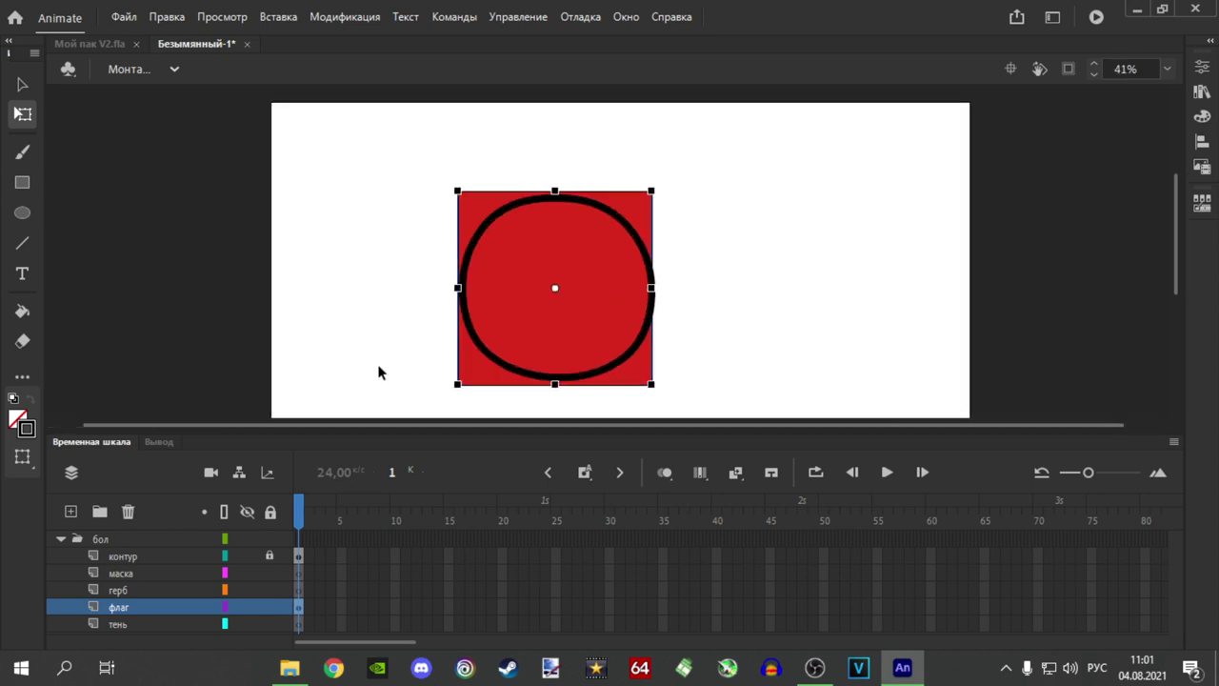
key(Right)
key(Right)
key(Right)
key(Right)
key(Right)
key(Right)
key(Right)
key(Right)
scroll(773, 266, up, 3)
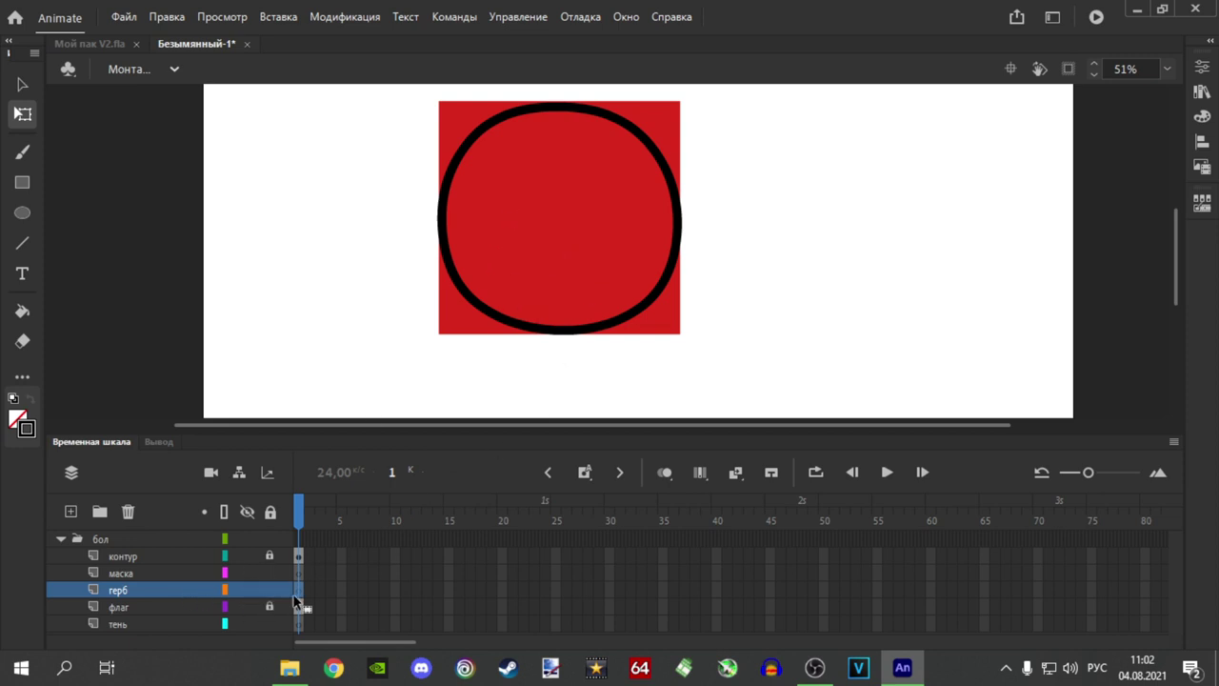
Import the white cross image onto the герб layer and scale it down to sit inside the ball outline.
click(290, 667)
drag(520, 242, 76, 238)
click(731, 387)
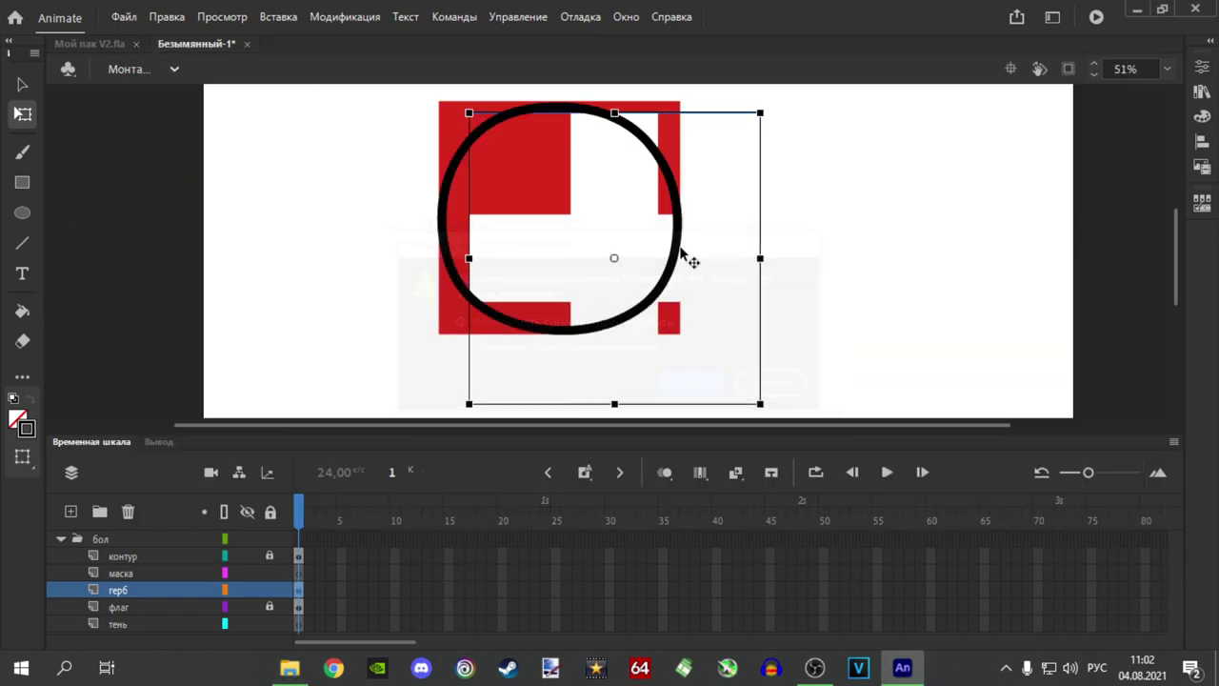
drag(696, 282, 634, 270)
drag(700, 386, 631, 316)
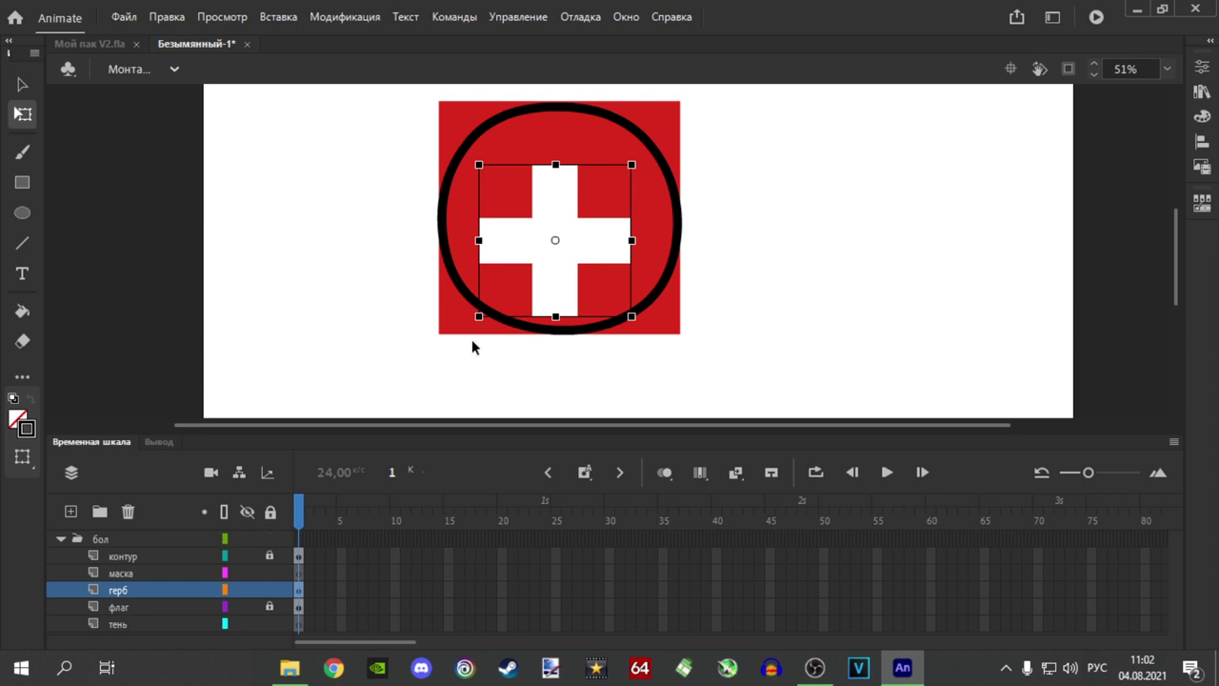
drag(588, 254, 593, 232)
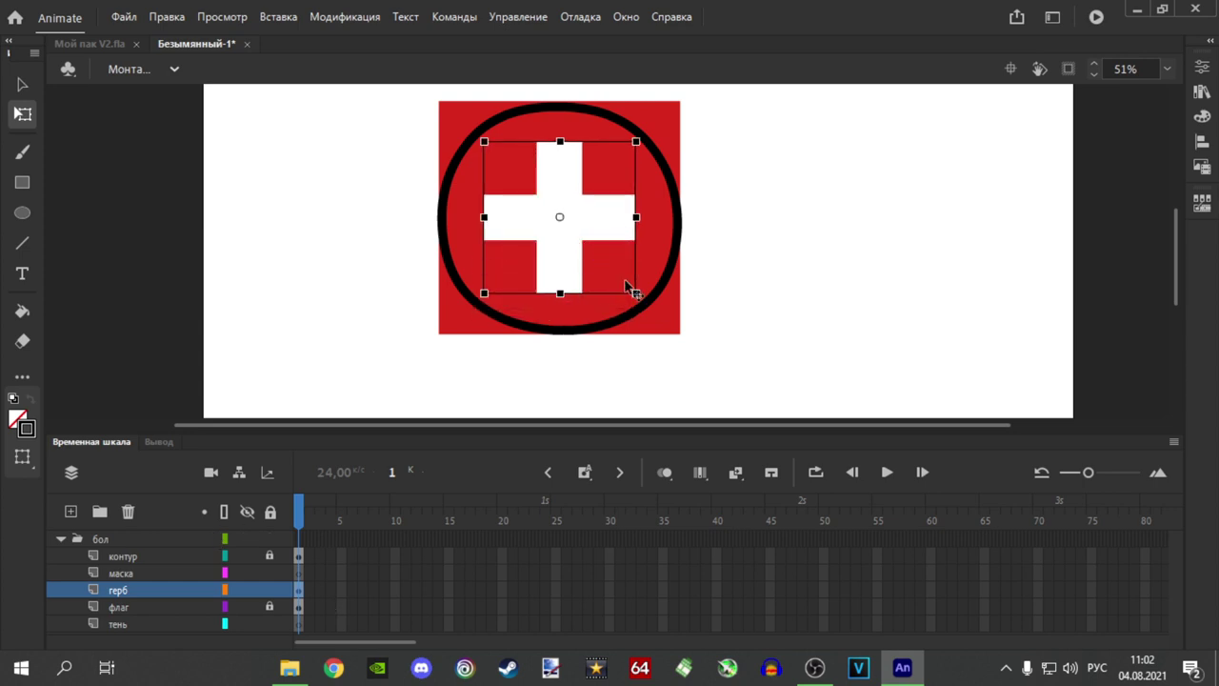
Shrink the white cross slightly more and center it within the ball.
scroll(603, 226, up, 3)
drag(652, 329, 635, 314)
drag(610, 213, 620, 231)
click(813, 228)
scroll(775, 343, up, 1)
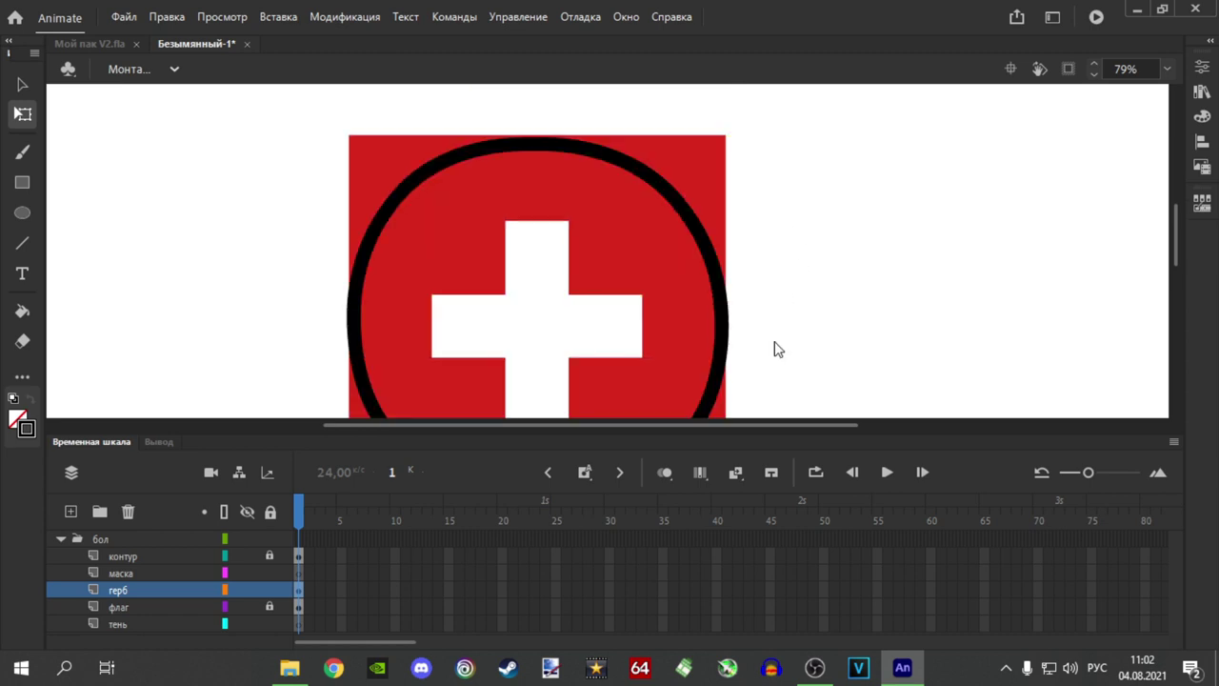
scroll(748, 337, down, 1)
scroll(644, 284, down, 3)
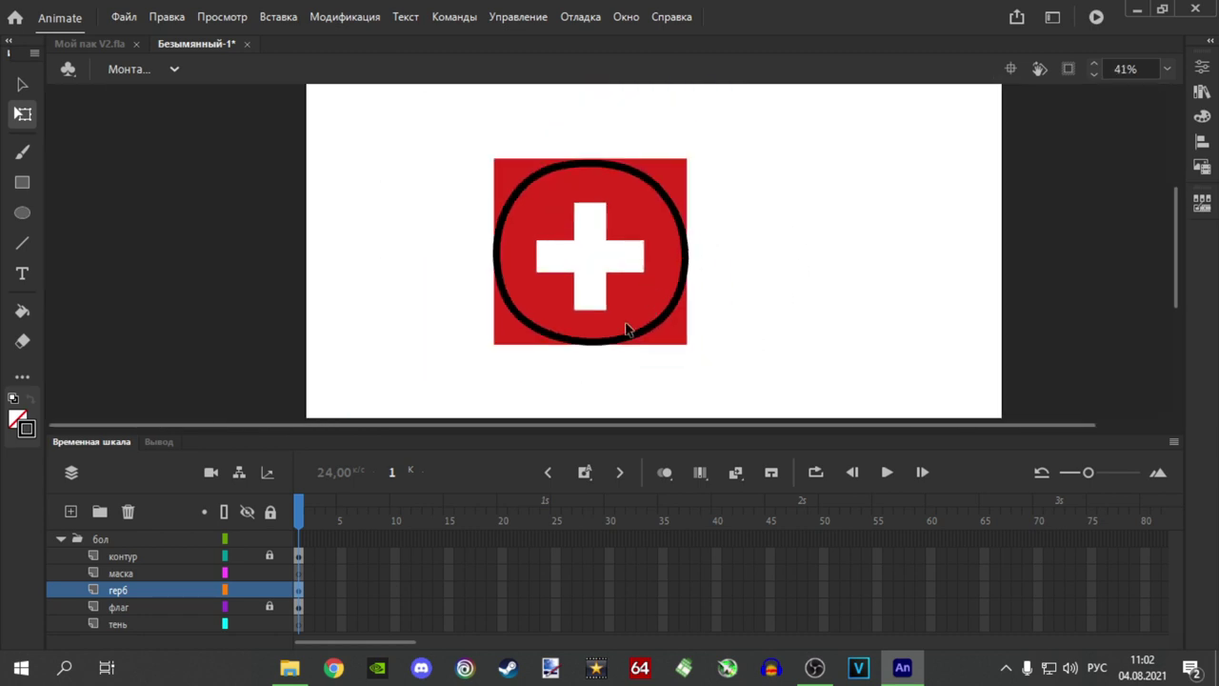
scroll(625, 255, up, 2)
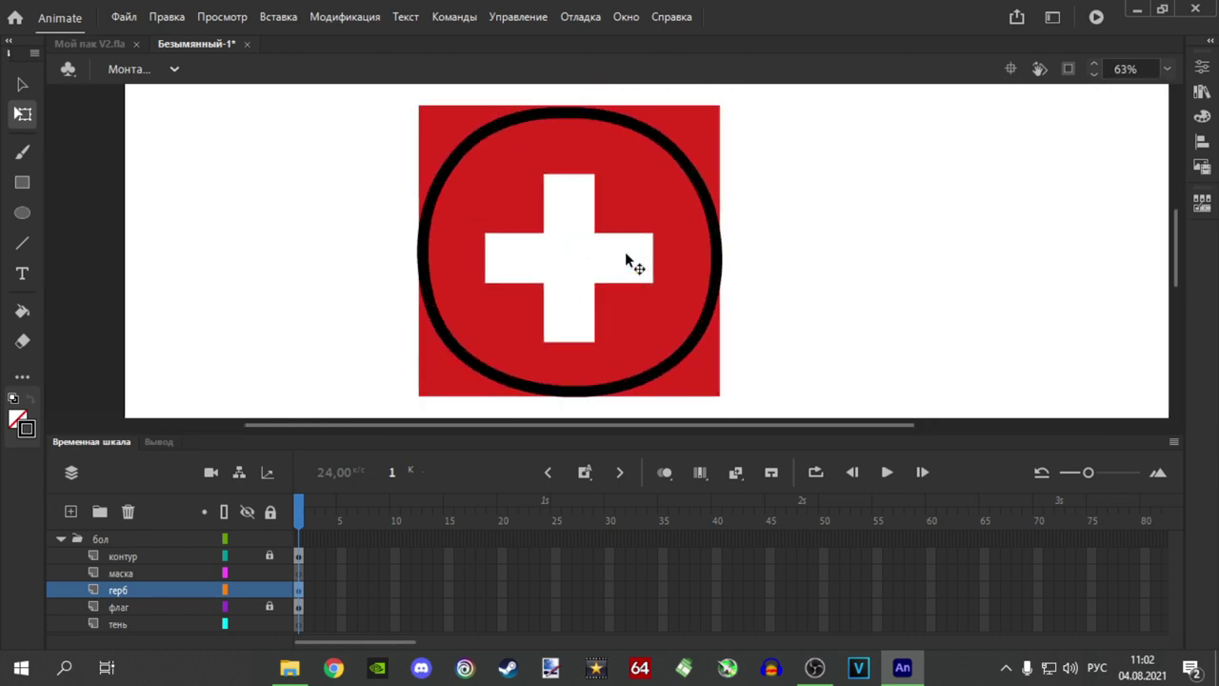
scroll(633, 285, up, 2)
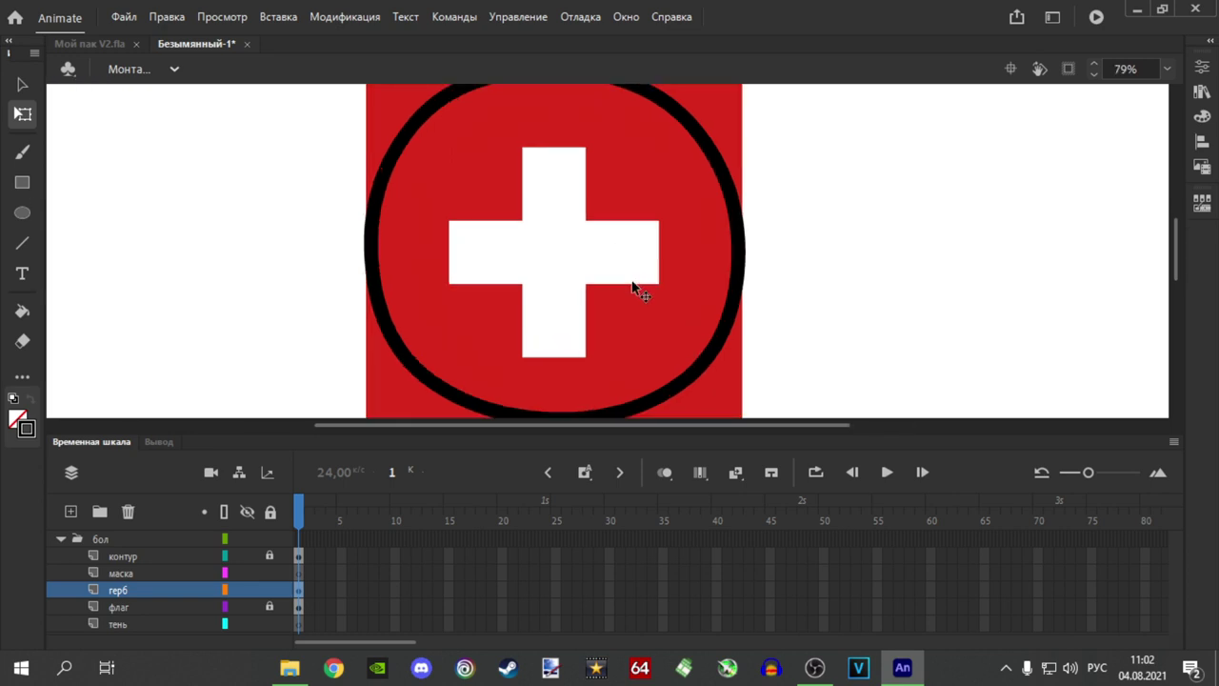
scroll(633, 286, down, 2)
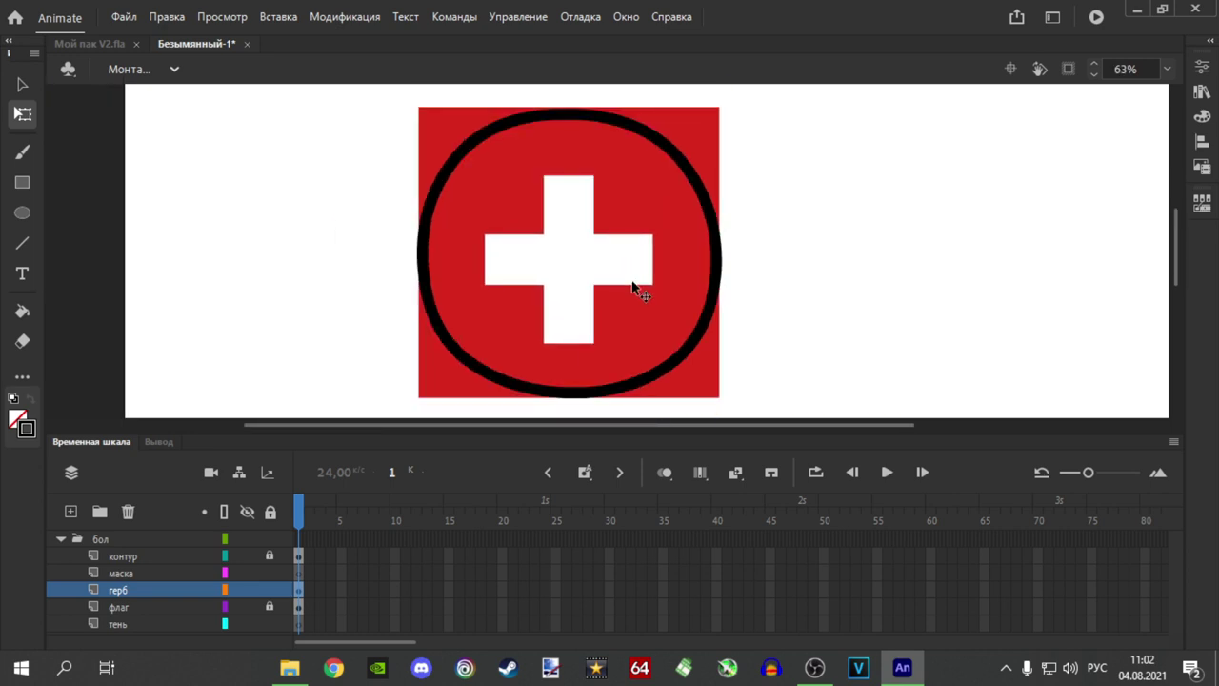
scroll(636, 284, up, 1)
Lock the герб layer, then turn the маска layer into a mask covering both герб and флаг.
click(268, 589)
click(130, 576)
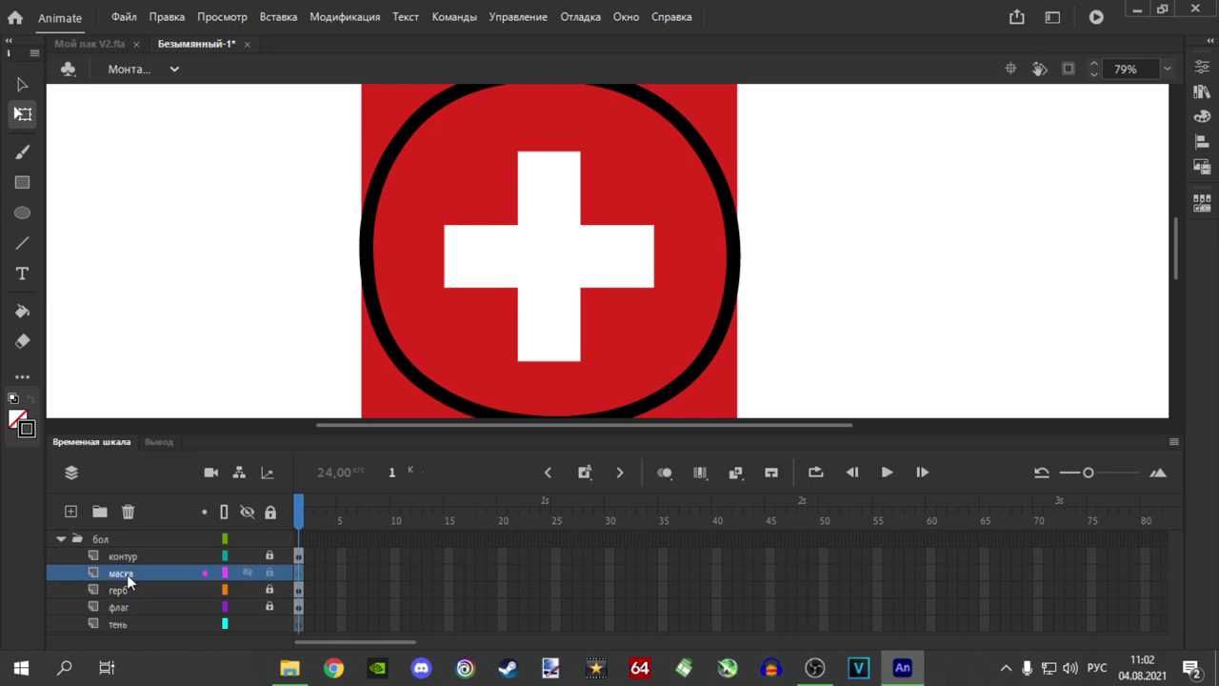
right_click(127, 574)
click(202, 386)
drag(132, 607, 143, 598)
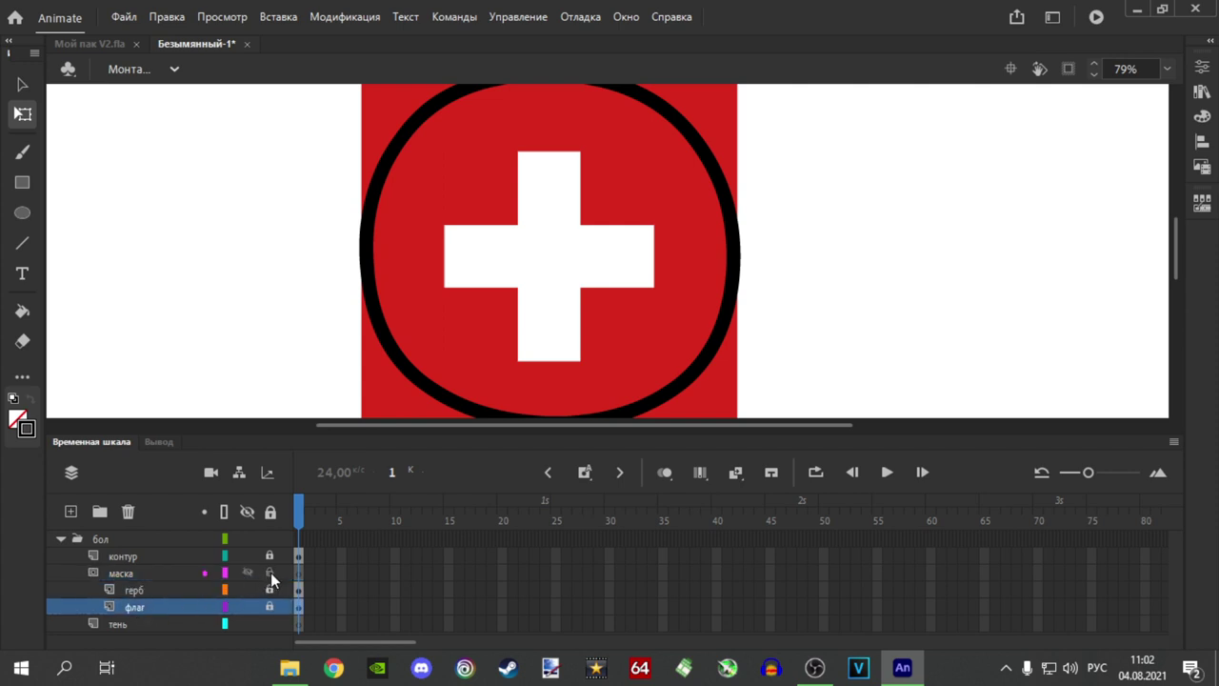
Unlock the маска layer, paint the ball's whole interior with a white #FFFFFF brush, and lock the layer again.
click(301, 573)
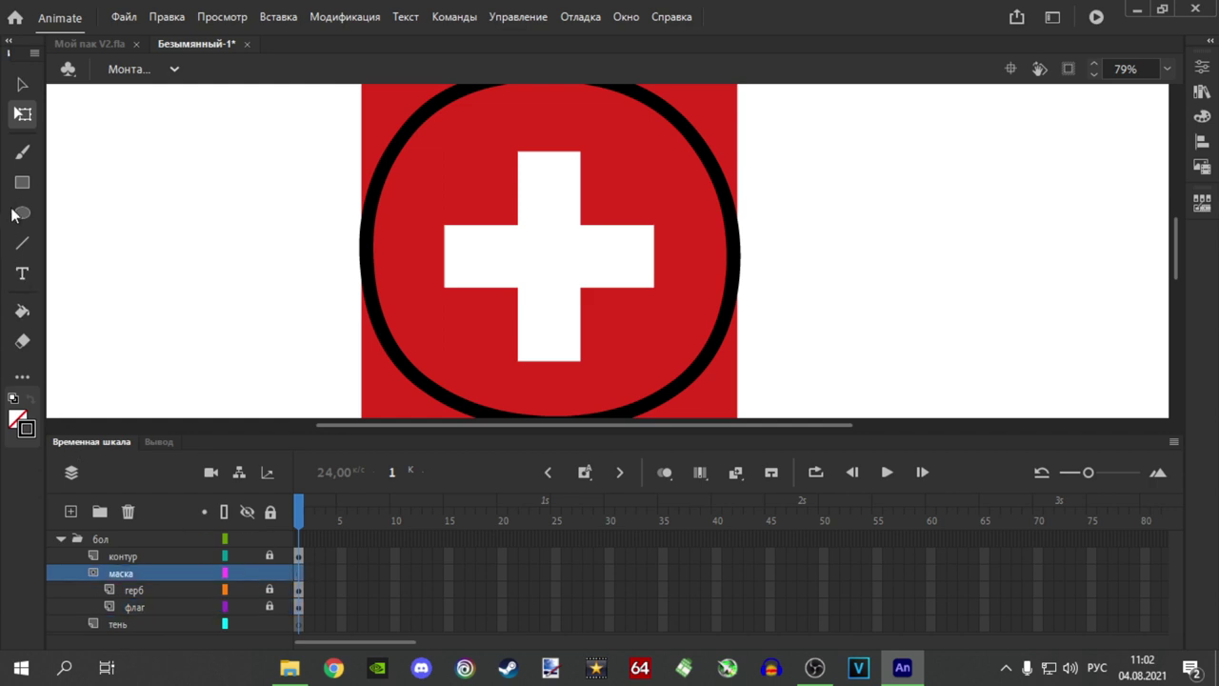
click(22, 152)
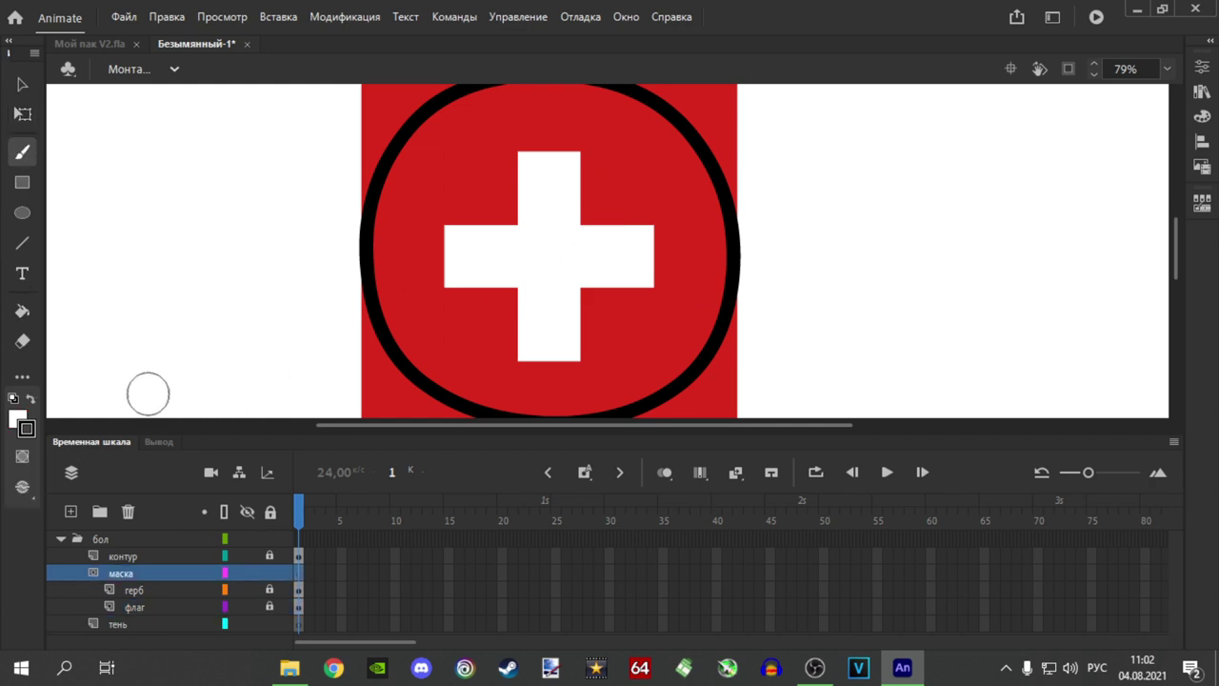
click(17, 419)
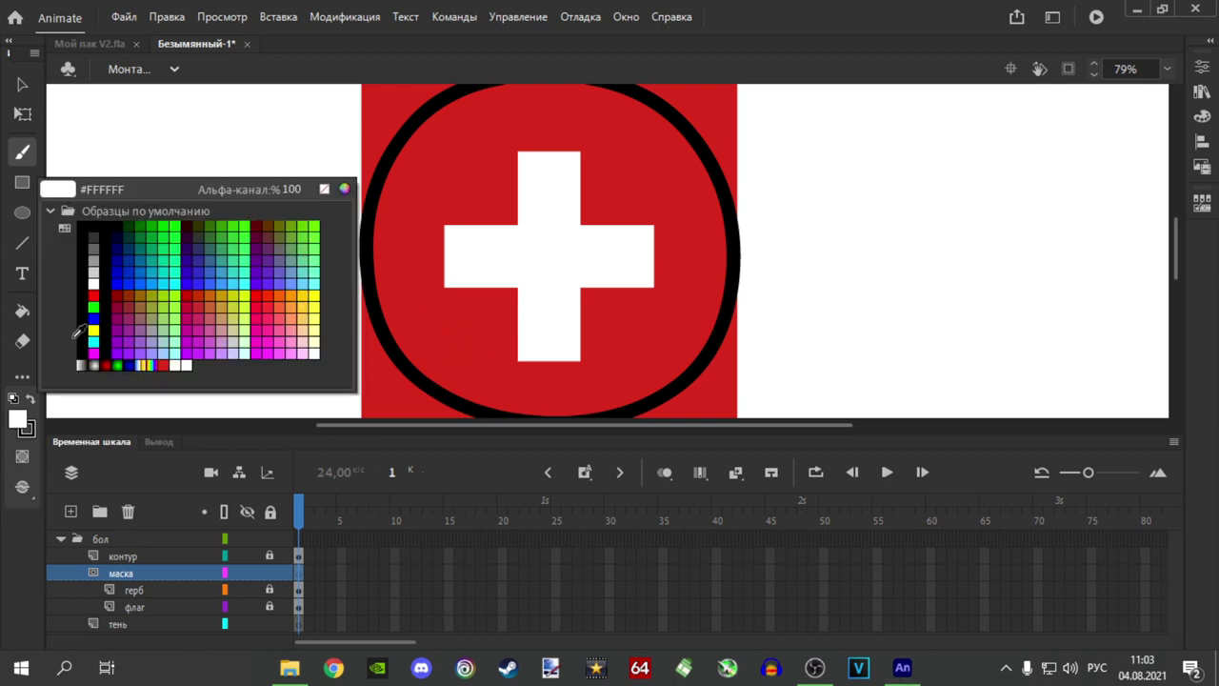
click(95, 282)
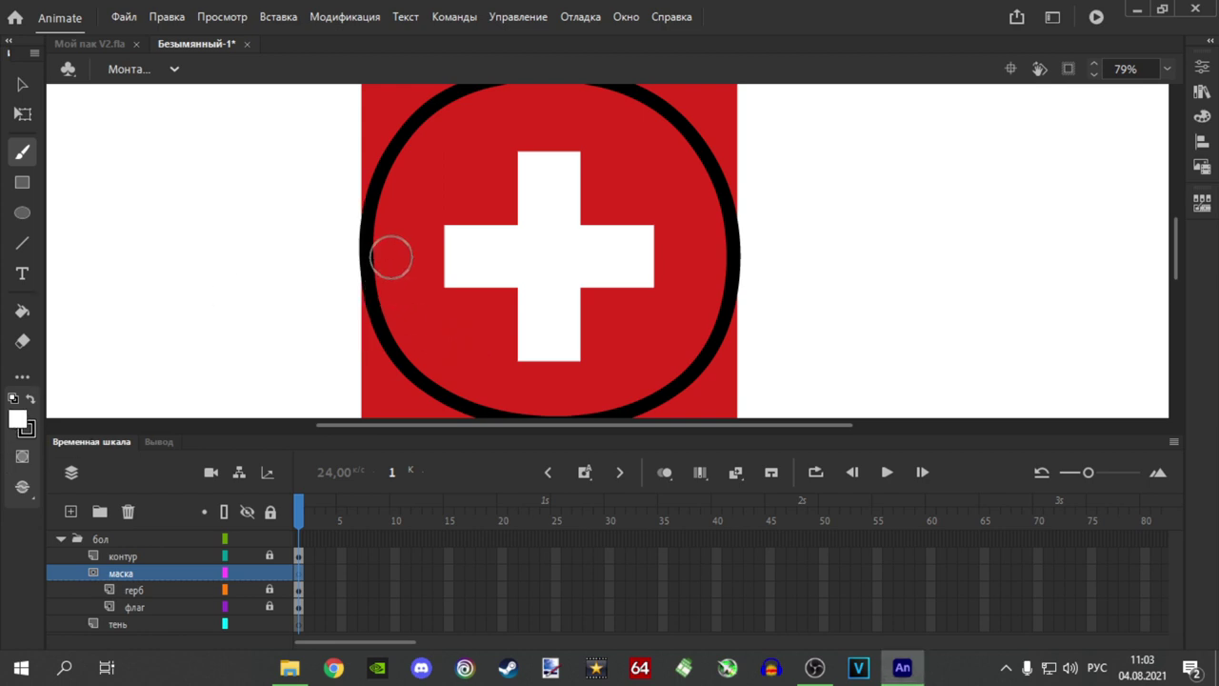
mouse_move(389, 255)
mouse_down()
mouse_move(423, 348)
mouse_move(495, 385)
mouse_move(522, 299)
mouse_move(581, 297)
mouse_move(663, 264)
mouse_move(645, 274)
mouse_move(683, 238)
mouse_move(699, 195)
mouse_move(703, 301)
mouse_move(635, 221)
mouse_up()
scroll(698, 191, up, 2)
scroll(667, 257, up, 2)
mouse_move(387, 356)
mouse_down()
mouse_move(425, 252)
mouse_move(495, 199)
mouse_up()
scroll(508, 231, down, 3)
mouse_move(520, 264)
mouse_down()
mouse_move(641, 234)
mouse_move(433, 189)
mouse_move(684, 194)
mouse_move(424, 157)
mouse_move(681, 148)
mouse_move(411, 127)
mouse_move(447, 194)
mouse_move(522, 139)
mouse_move(627, 160)
mouse_move(462, 196)
mouse_move(543, 245)
mouse_up()
scroll(436, 191, up, 2)
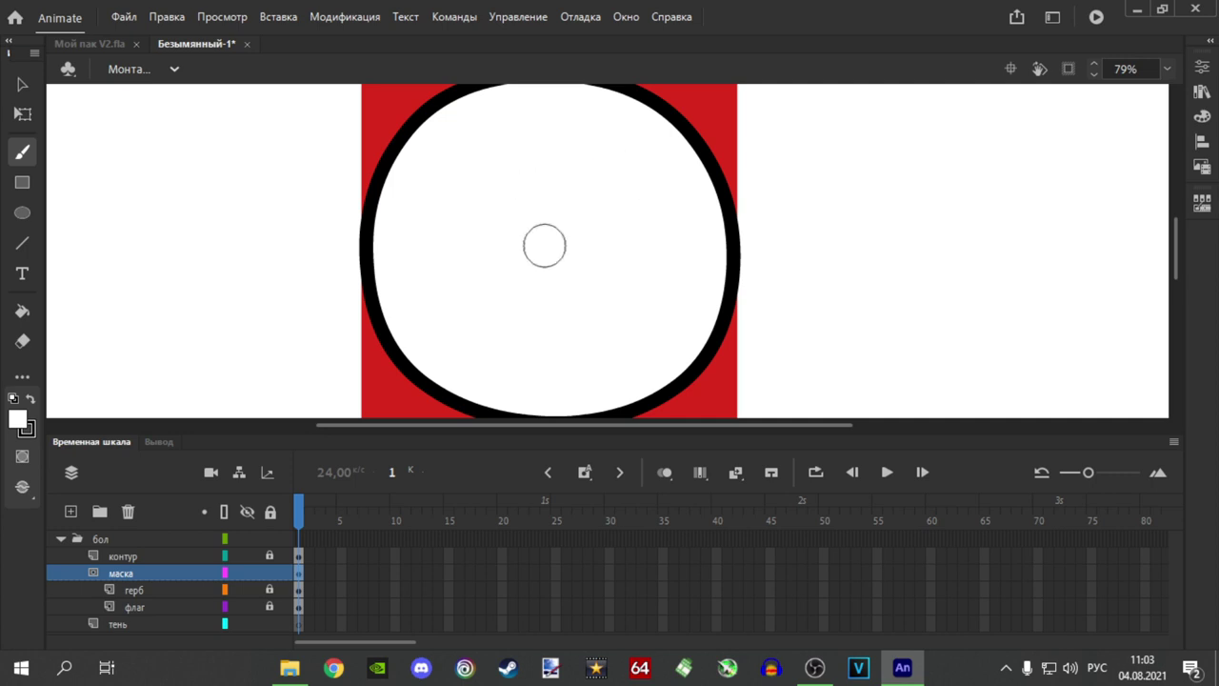
scroll(543, 245, down, 2)
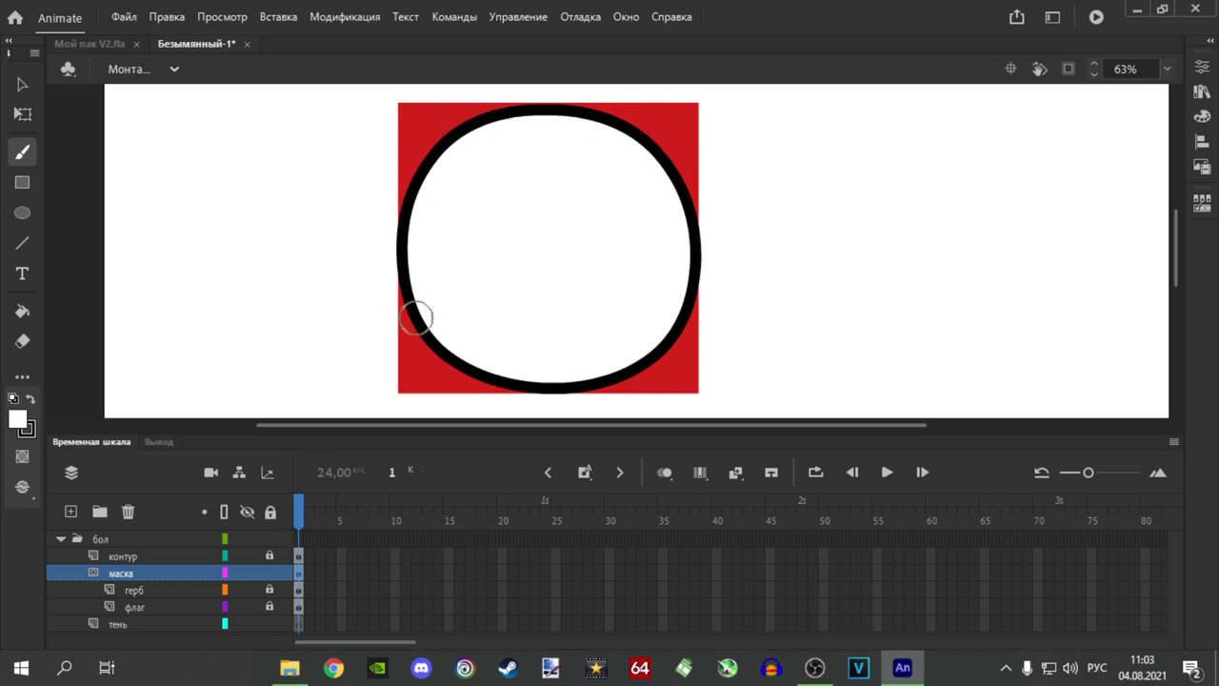
click(268, 572)
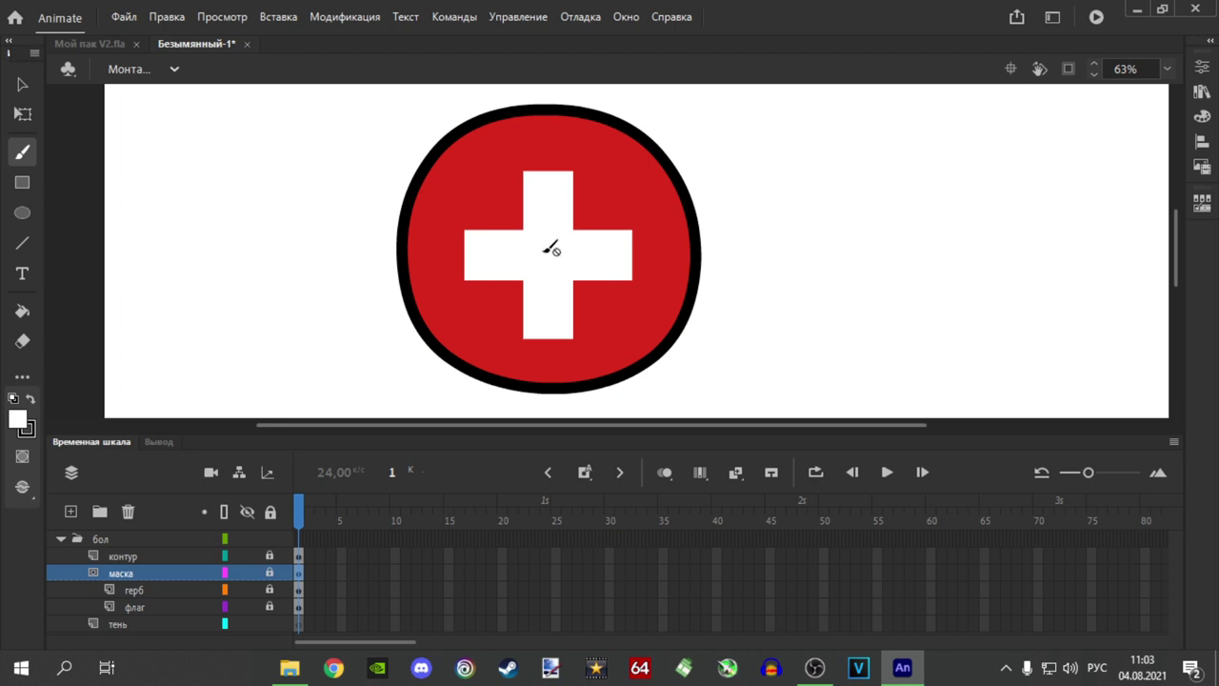
Examine the masked ball along its outline to check how cleanly the flag is clipped.
scroll(485, 291, up, 4)
scroll(495, 242, down, 3)
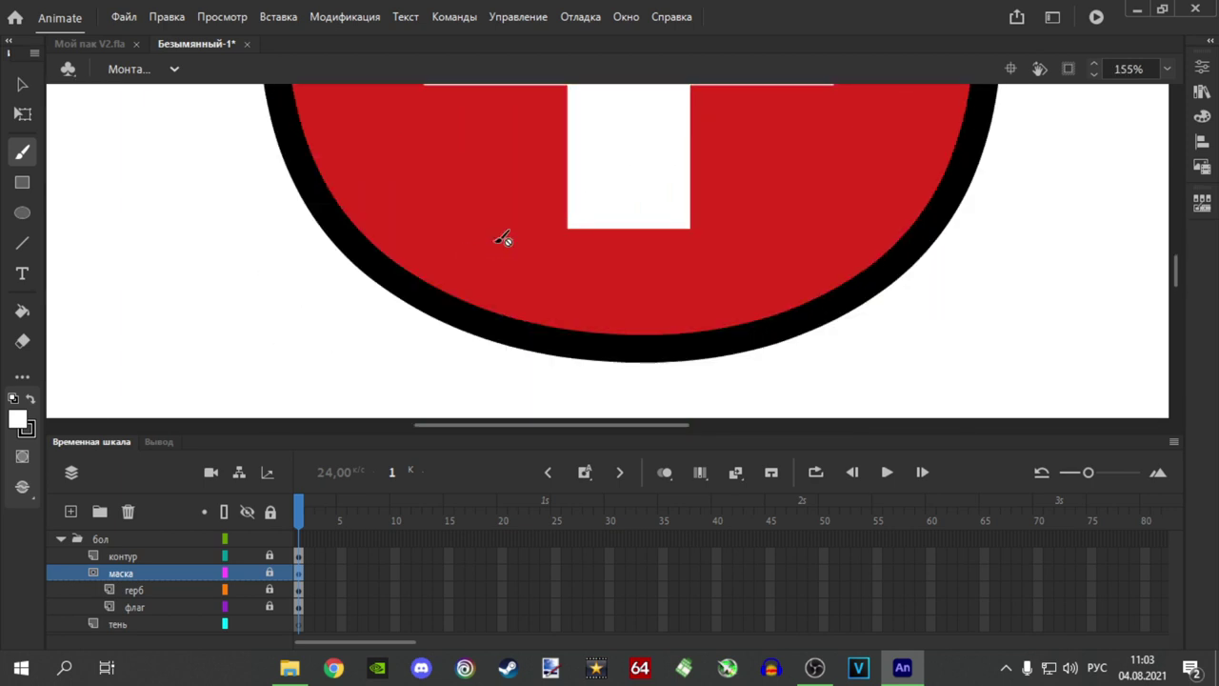
scroll(495, 243, right, 4)
scroll(510, 257, up, 6)
scroll(546, 262, left, 4)
scroll(499, 255, right, 4)
scroll(577, 261, left, 4)
scroll(727, 270, down, 3)
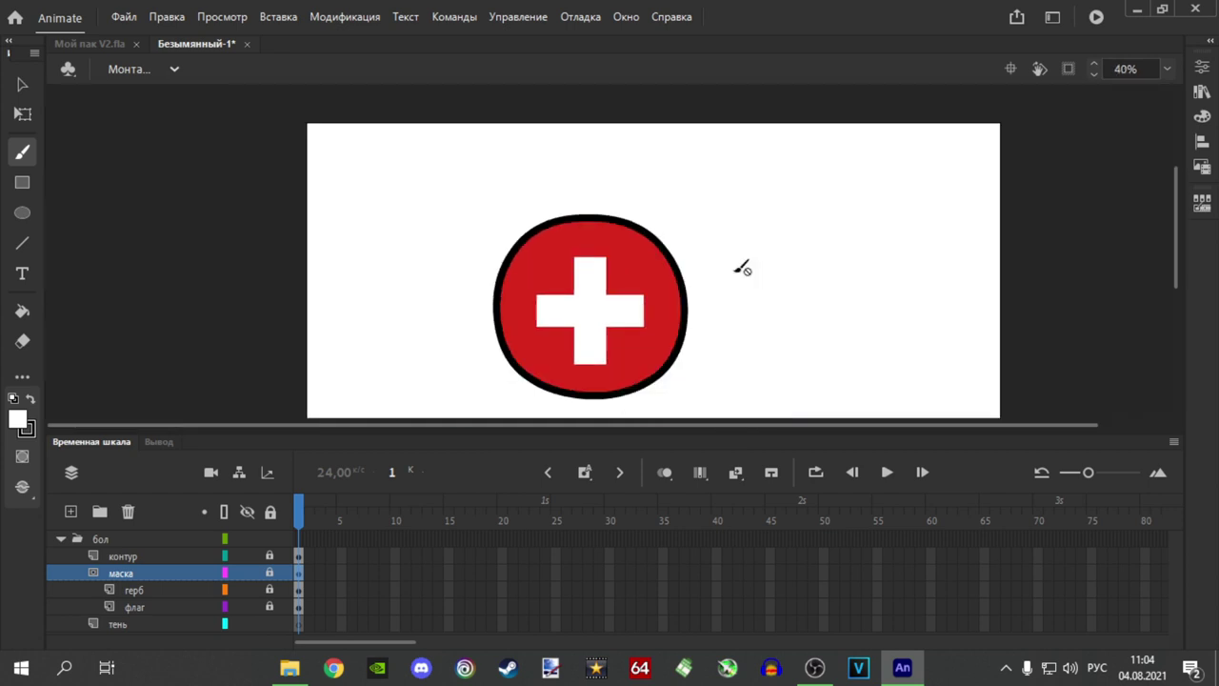
scroll(682, 319, up, 2)
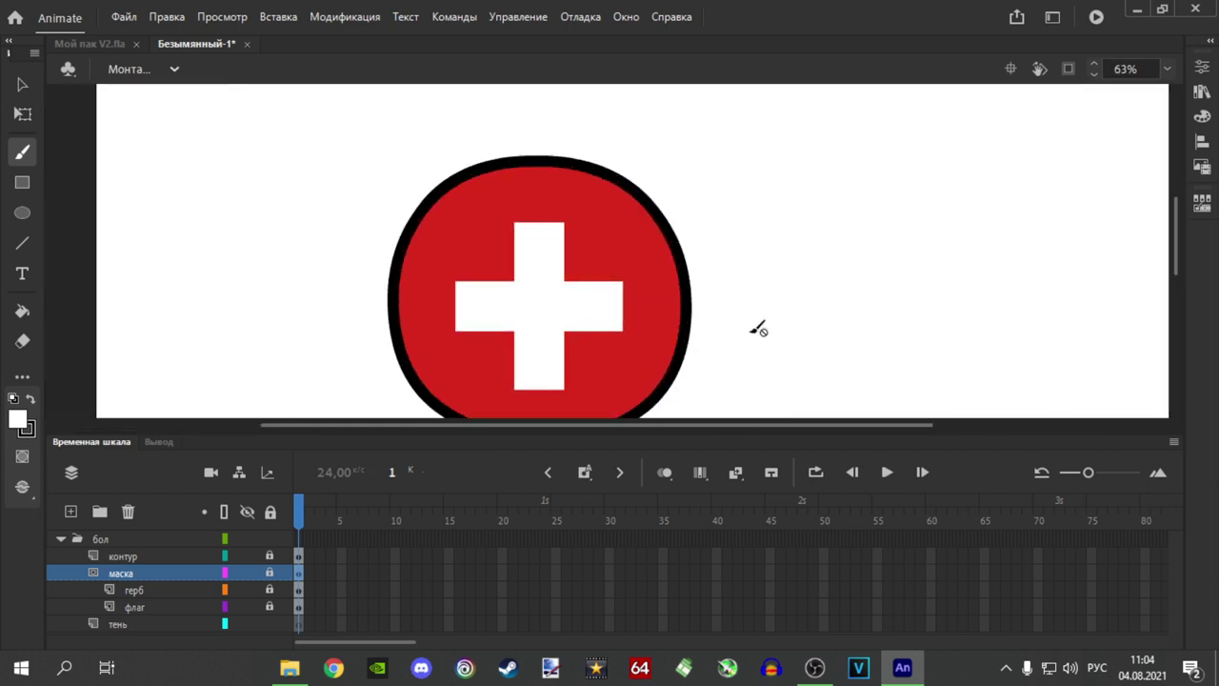
Lock the тень layer, then add a layer above контур and name it левый_глаз.
click(647, 416)
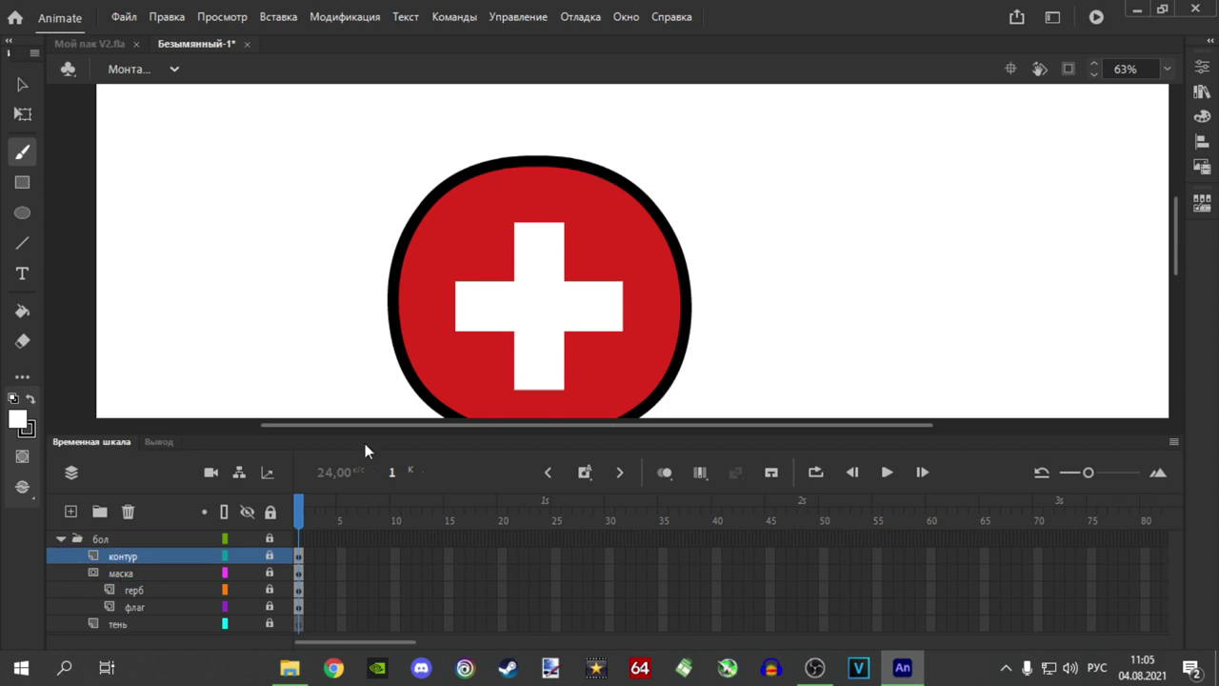
click(71, 511)
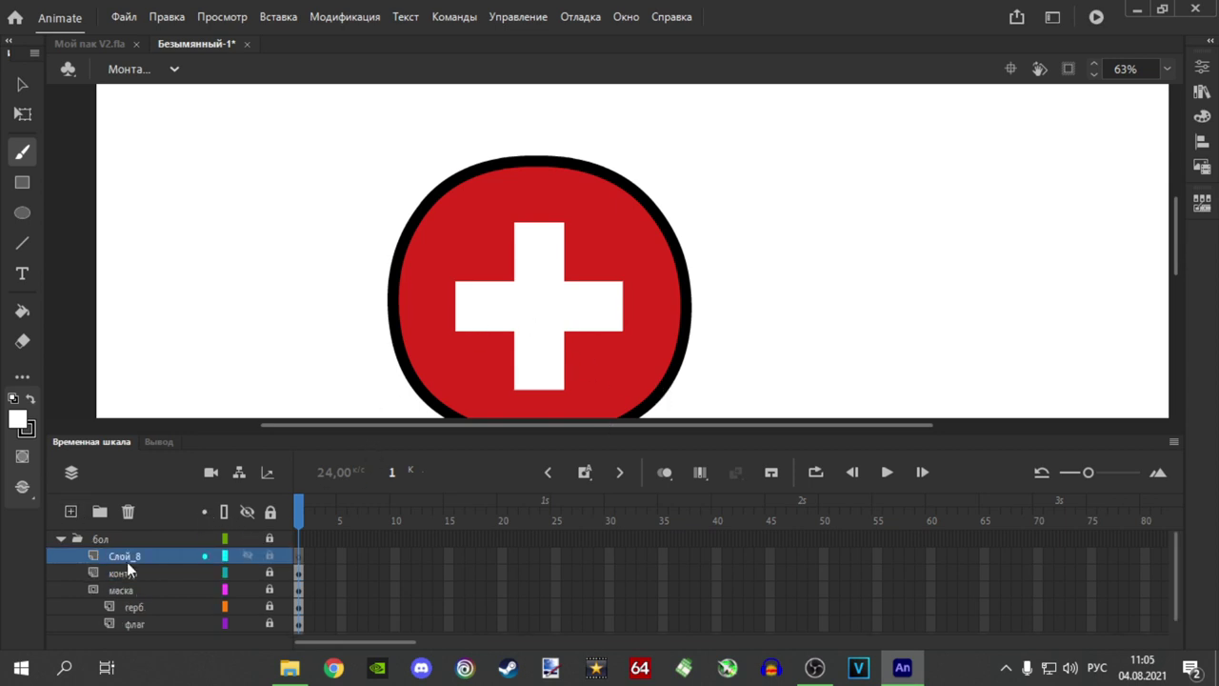
double_click(130, 557)
text(е)
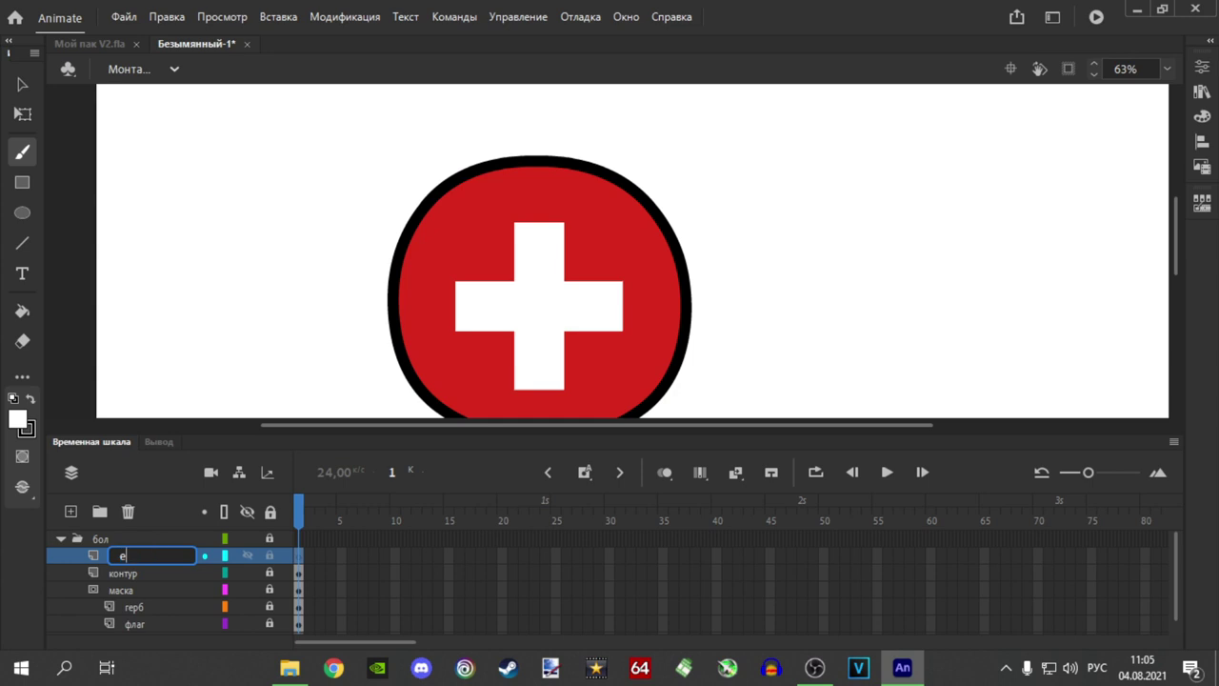
text(ле)
key(BackSpace)
text(лаз)
key(Return)
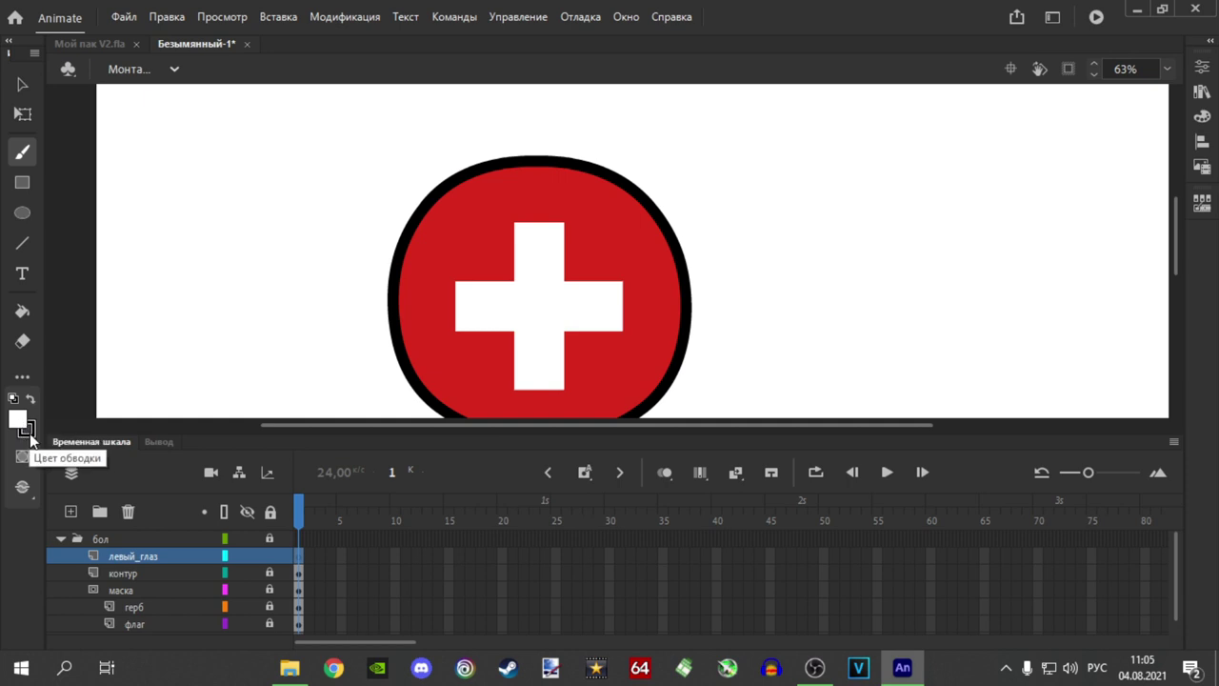
Draw a white circle with a black outline, about 103 px in diameter, as the left eye on the левый_глаз layer.
click(22, 213)
drag(463, 294, 534, 235)
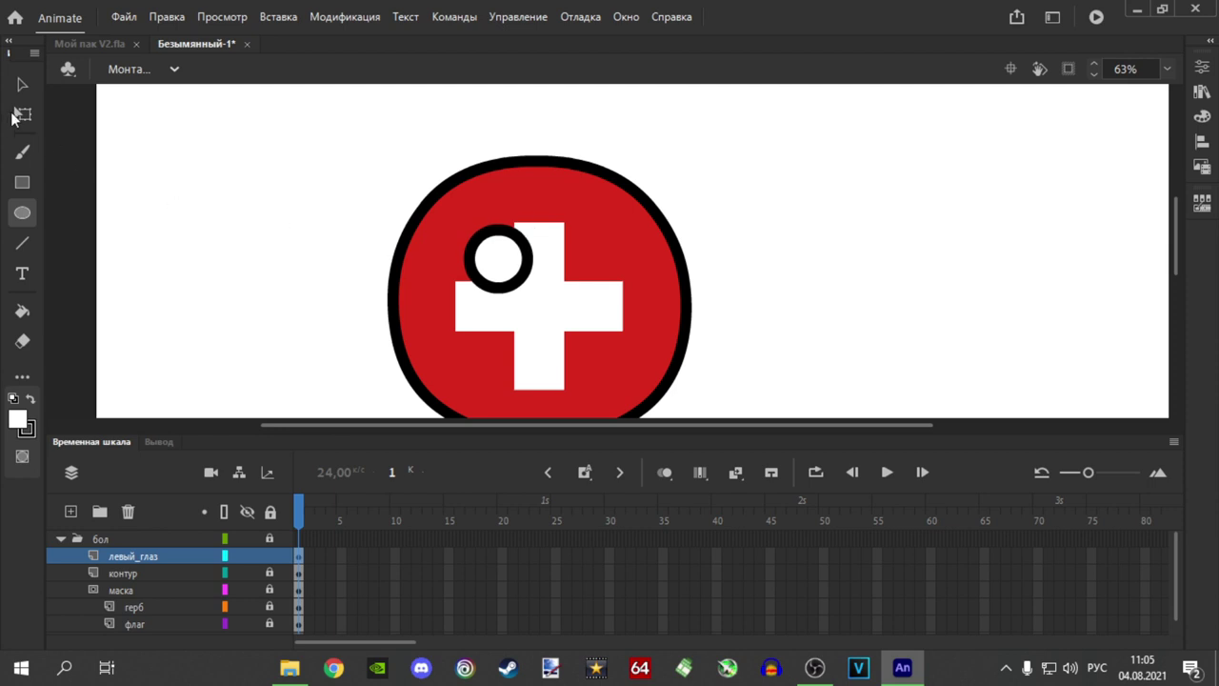
click(22, 114)
click(504, 263)
drag(514, 266, 503, 265)
Thin the left eye's outline stroke and move the eye slightly down and toward the ball's center.
click(1201, 66)
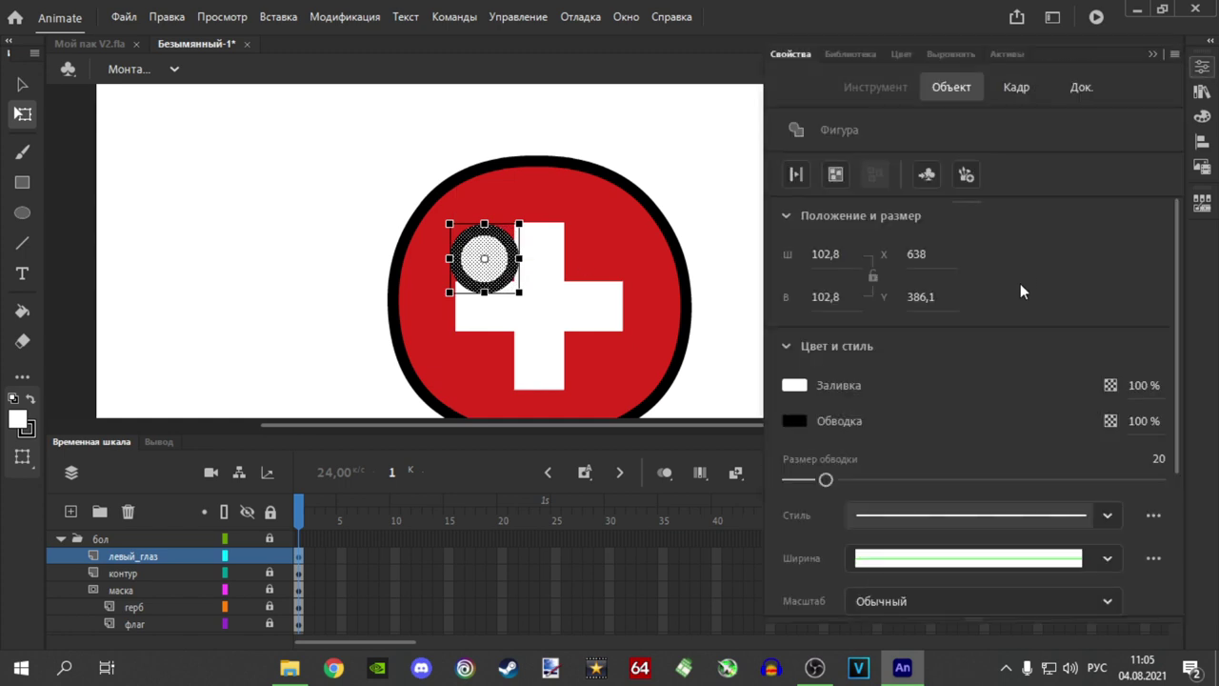
drag(825, 480, 815, 480)
click(715, 150)
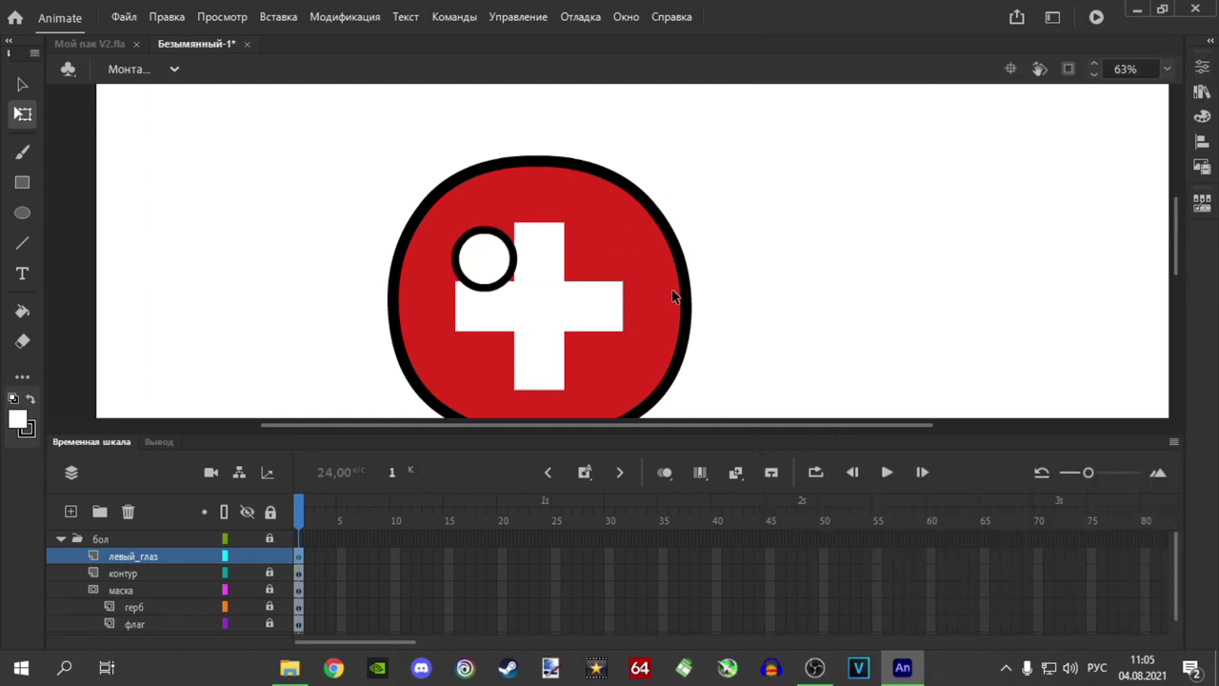
drag(434, 328, 529, 197)
scroll(515, 262, up, 1)
scroll(514, 261, up, 1)
drag(469, 281, 484, 294)
click(614, 309)
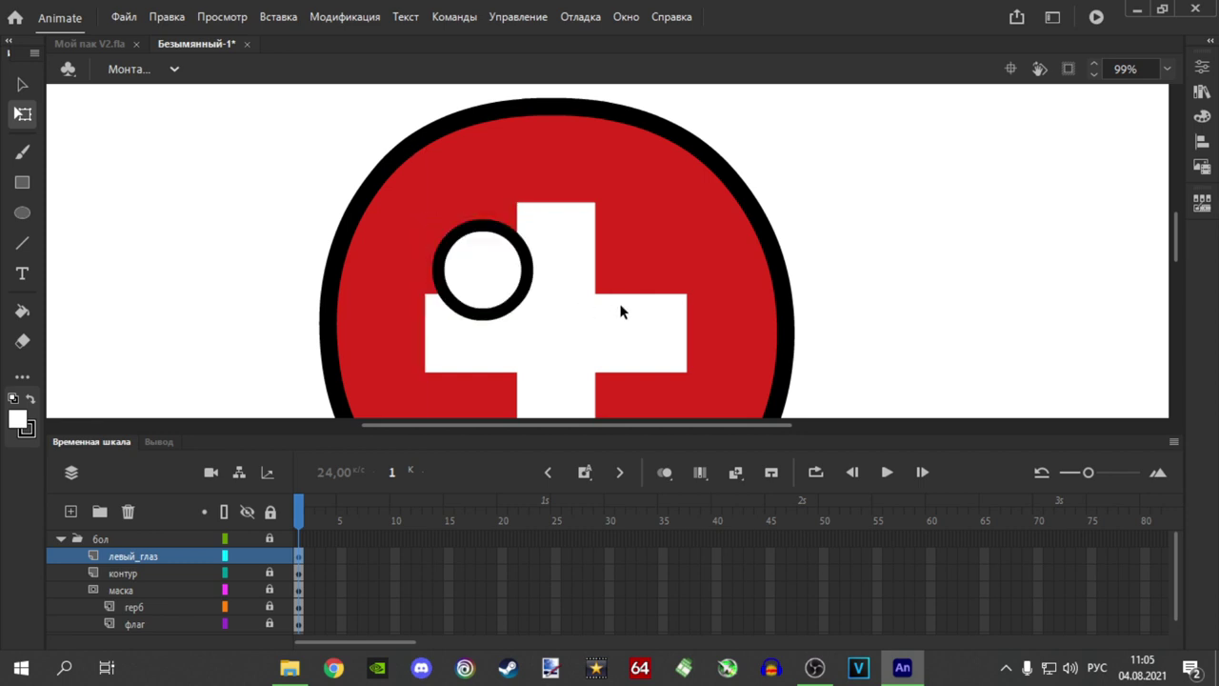
Duplicate the left eye on the same layer and place the copy beside it at the same height.
scroll(619, 310, down, 3)
drag(416, 238, 580, 100)
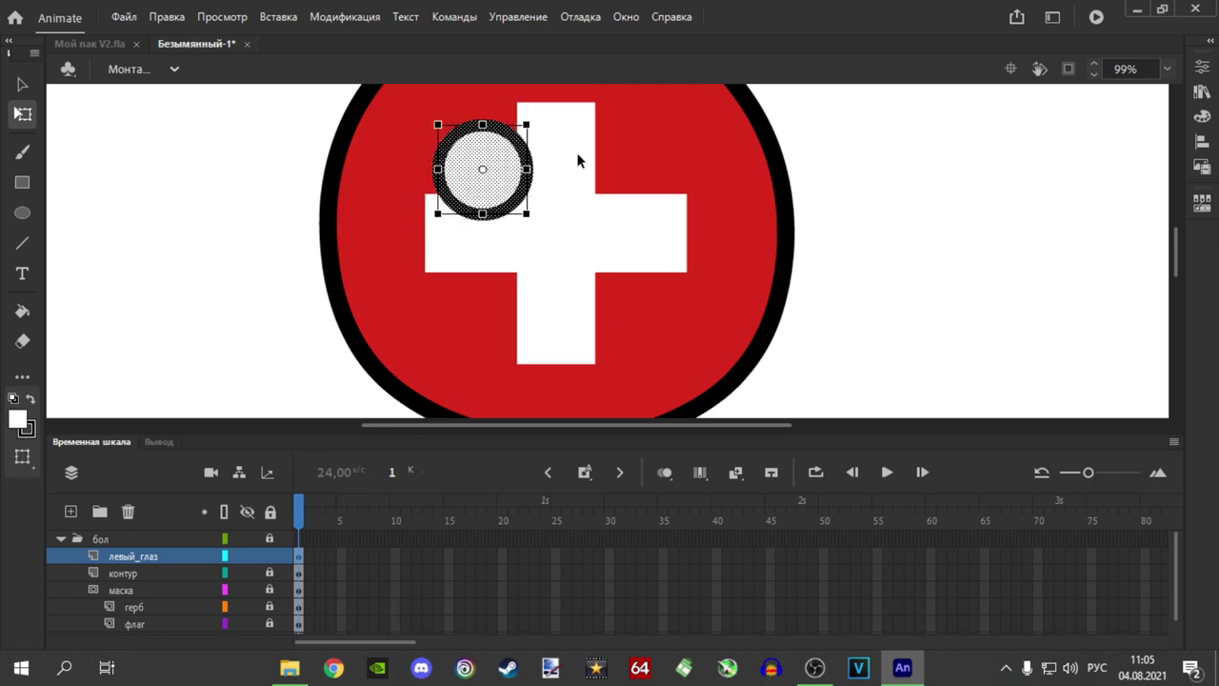
key(ctrl+c)
key(ctrl+v)
drag(636, 284, 638, 196)
click(623, 275)
scroll(619, 276, down, 3)
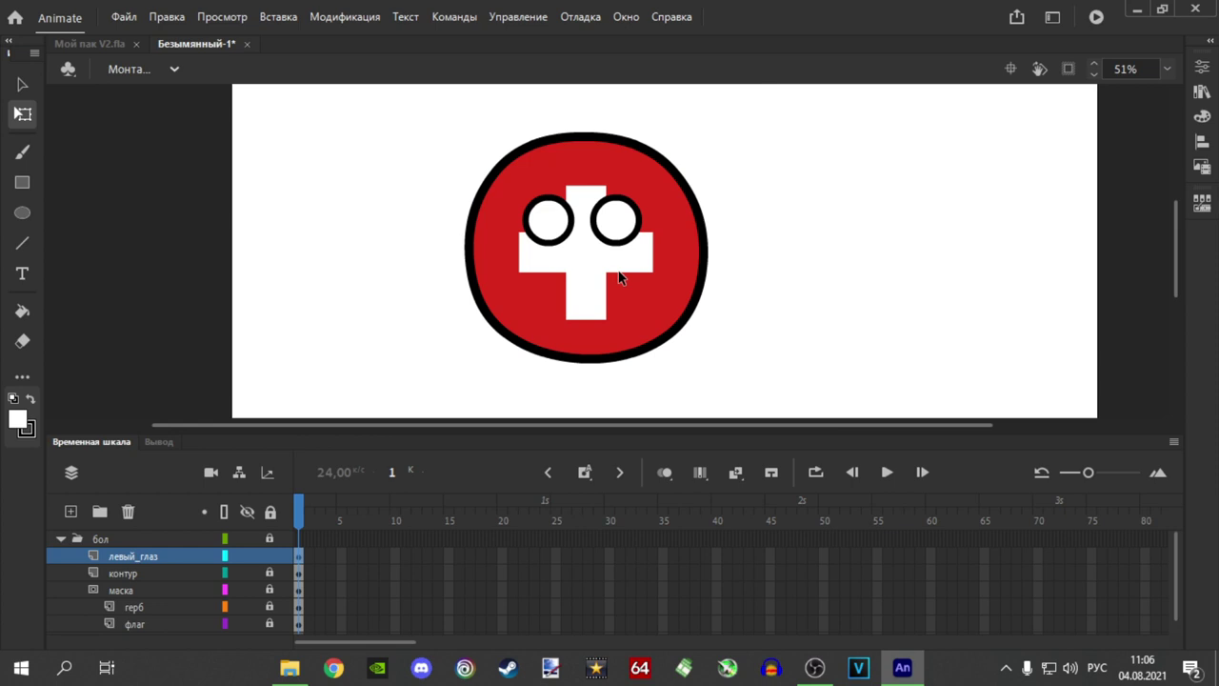
Shift the right eye outward so both eyes sit symmetrically about the cross.
scroll(612, 273, up, 3)
drag(564, 232, 720, 86)
click(702, 239)
click(639, 182)
drag(637, 184, 653, 181)
scroll(645, 242, up, 2)
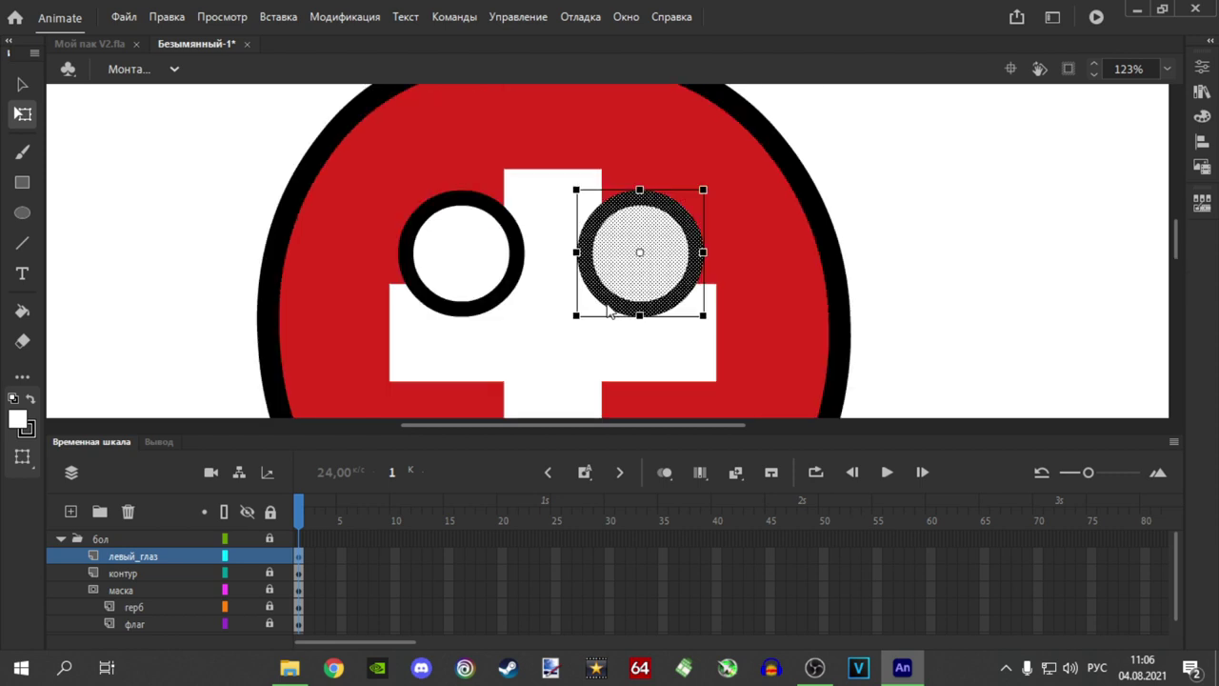
drag(674, 267, 680, 267)
click(557, 348)
scroll(559, 343, down, 3)
scroll(565, 342, down, 3)
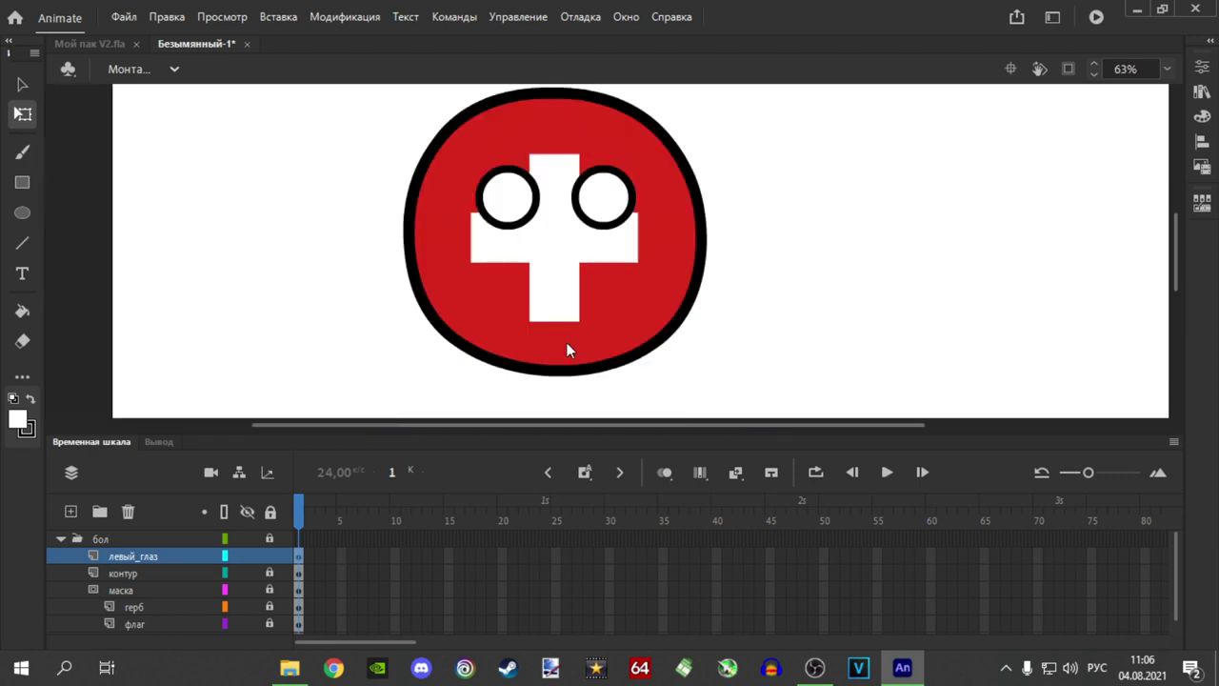
Delete the right eye copy from the левый_глаз layer.
drag(561, 259, 669, 127)
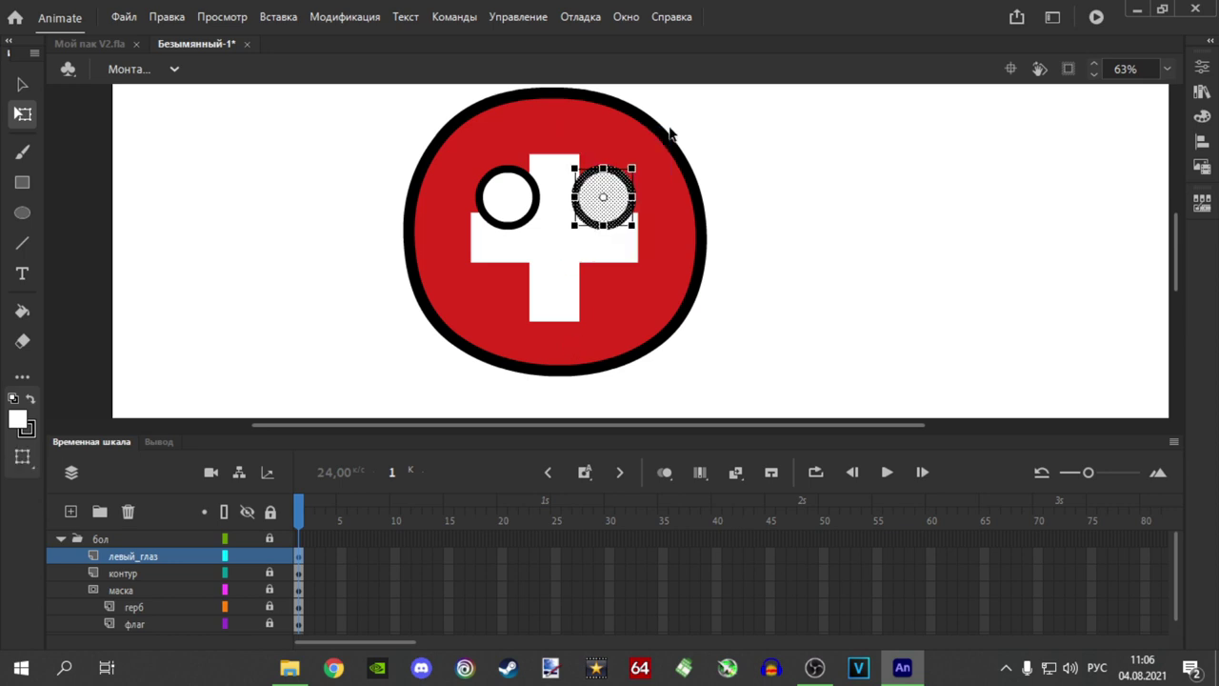
key(Delete)
scroll(507, 223, up, 4)
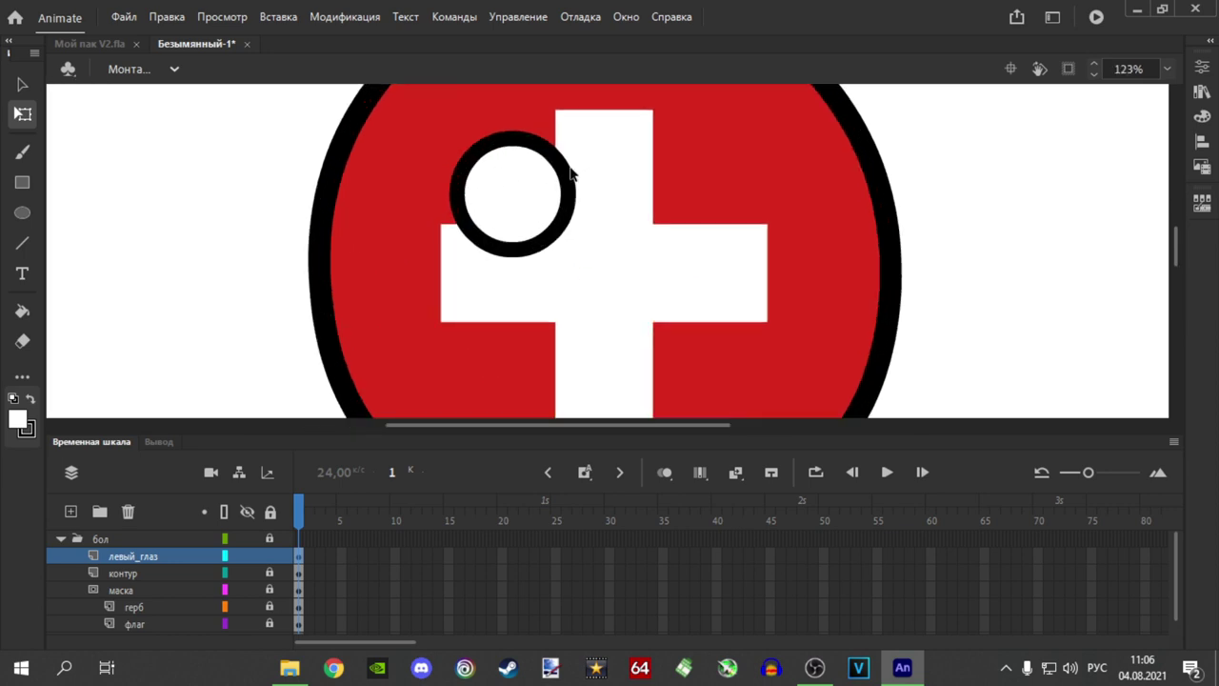
Convert the remaining eye into a graphic symbol named глаз.
drag(425, 291, 618, 112)
key(F8)
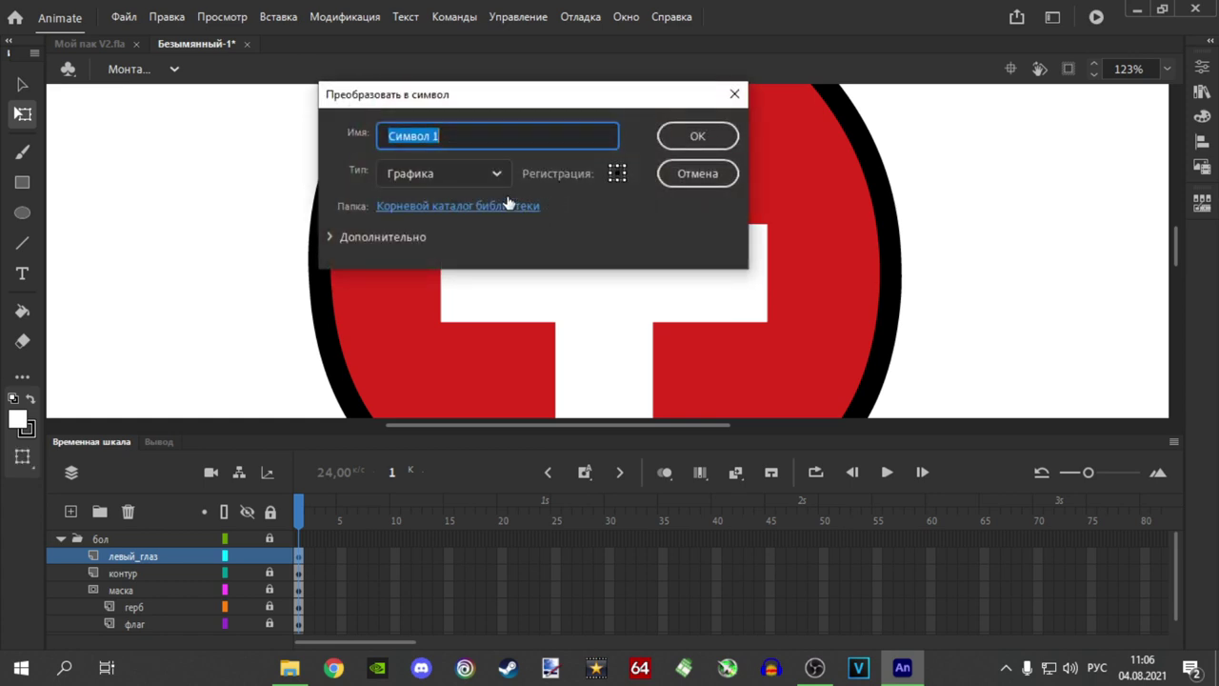
text(гл)
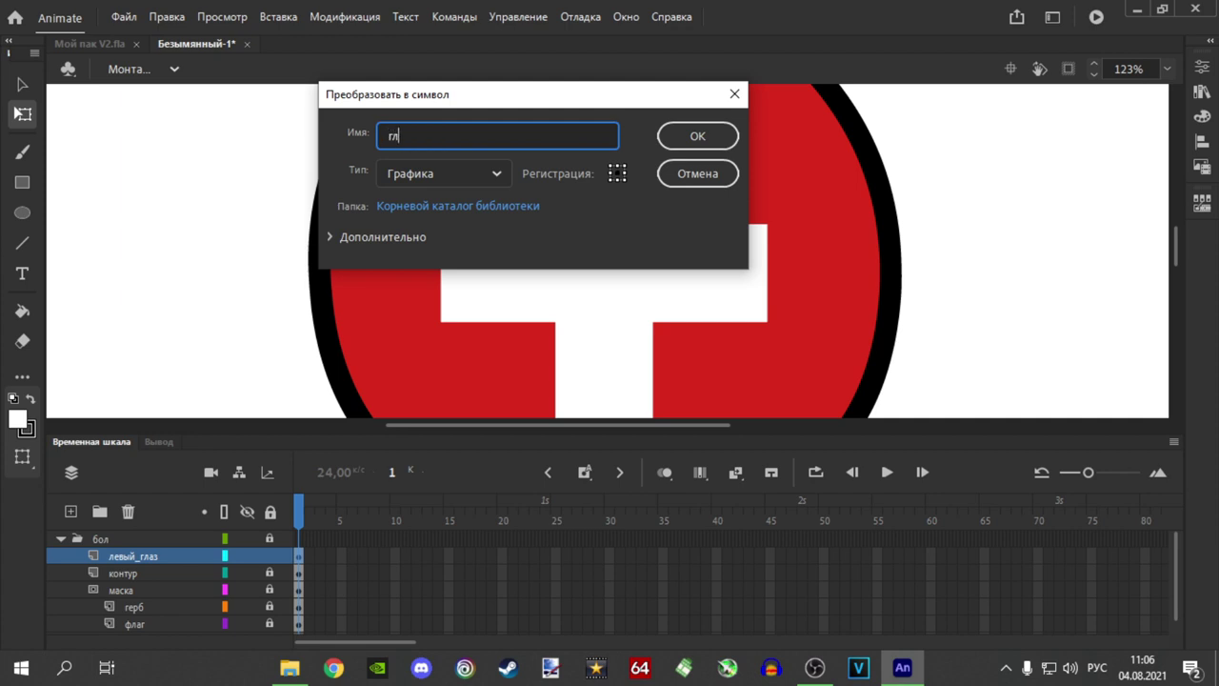
text(аз)
click(679, 135)
click(504, 264)
mouse_move(504, 257)
mouse_down()
mouse_move(522, 184)
mouse_move(510, 279)
mouse_up()
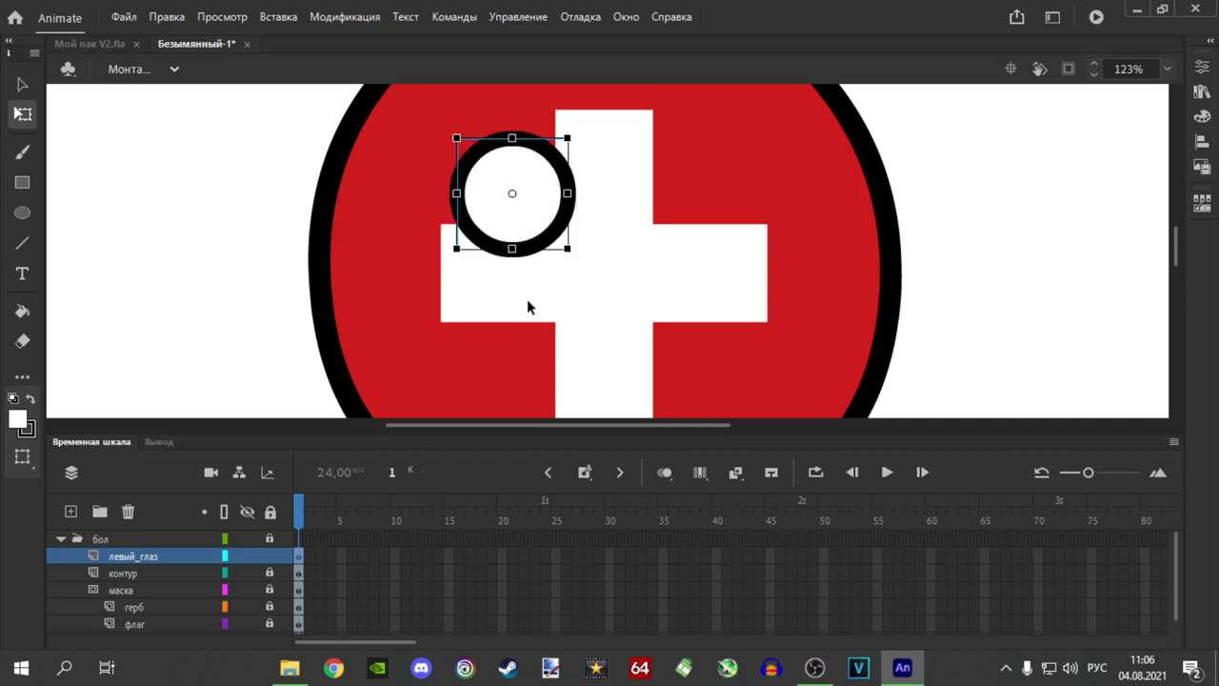
click(496, 302)
scroll(560, 253, down, 2)
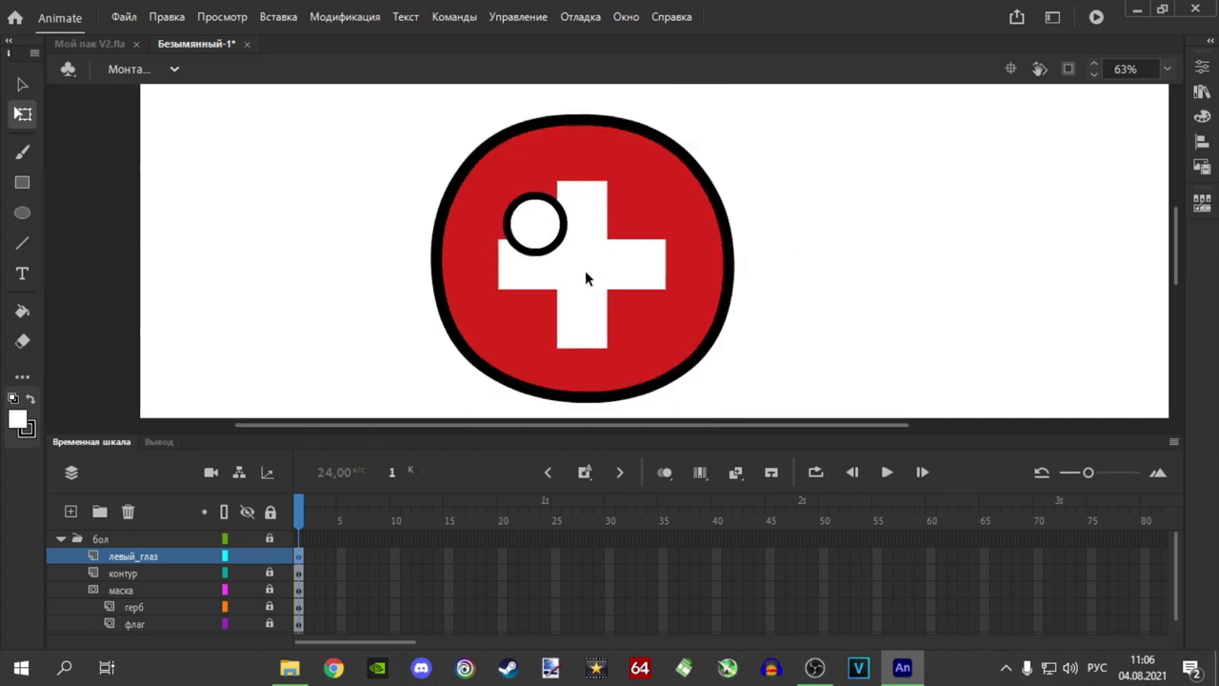
Open the глаз symbol for editing and create a shape tween from frame 1 of Слой_1.
scroll(585, 269, down, 2)
scroll(590, 316, up, 2)
scroll(535, 234, up, 2)
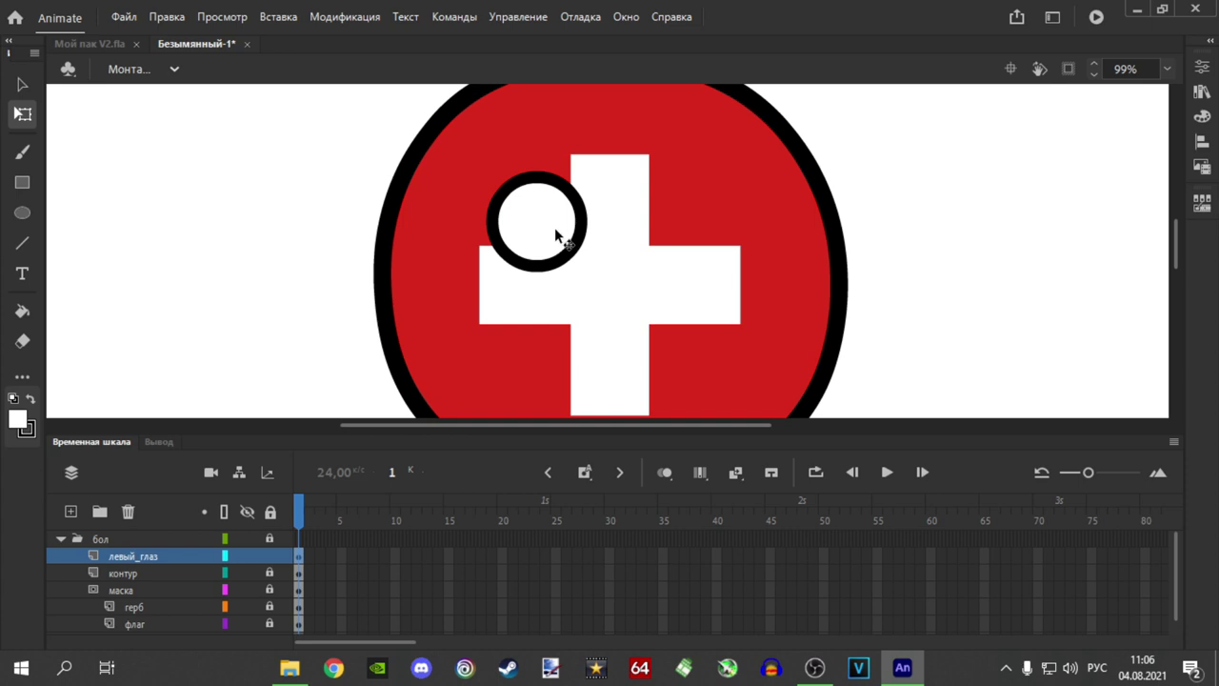
double_click(555, 228)
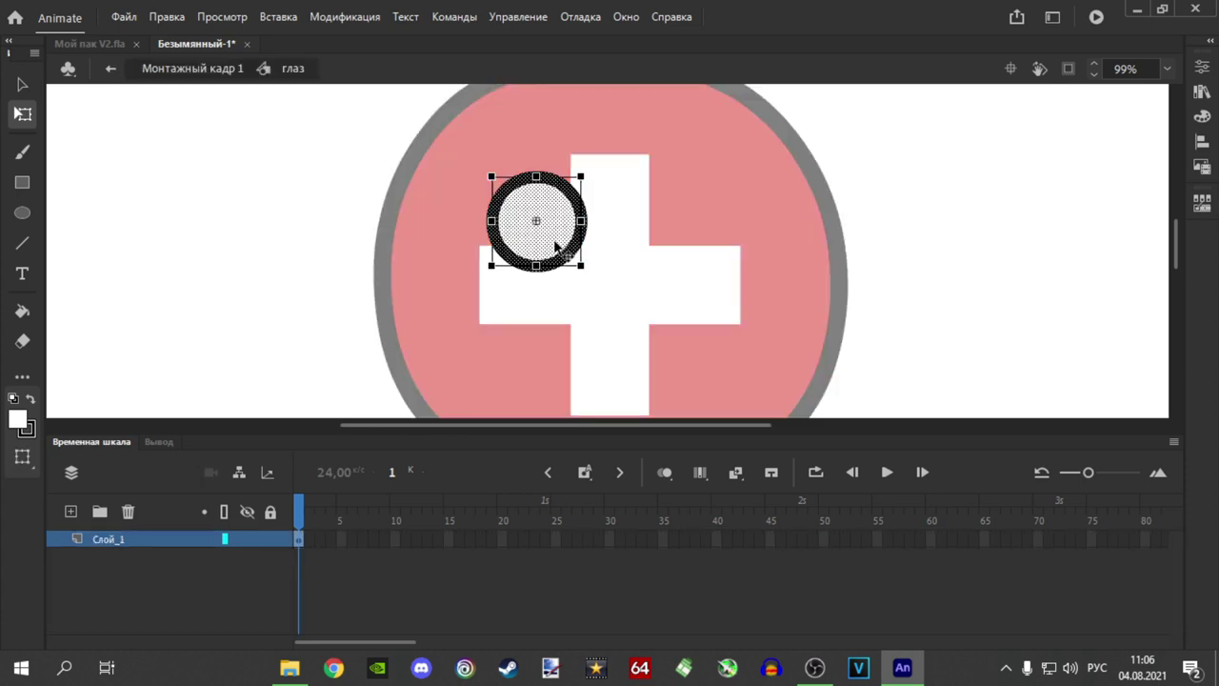
click(542, 299)
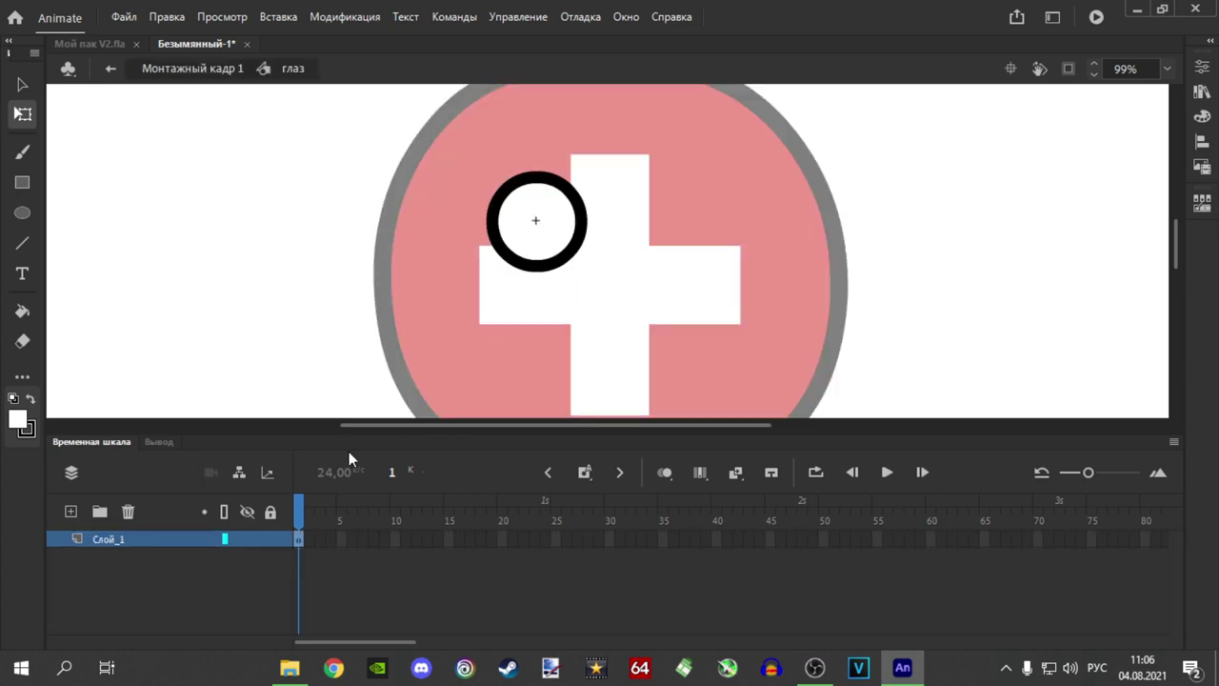
right_click(300, 539)
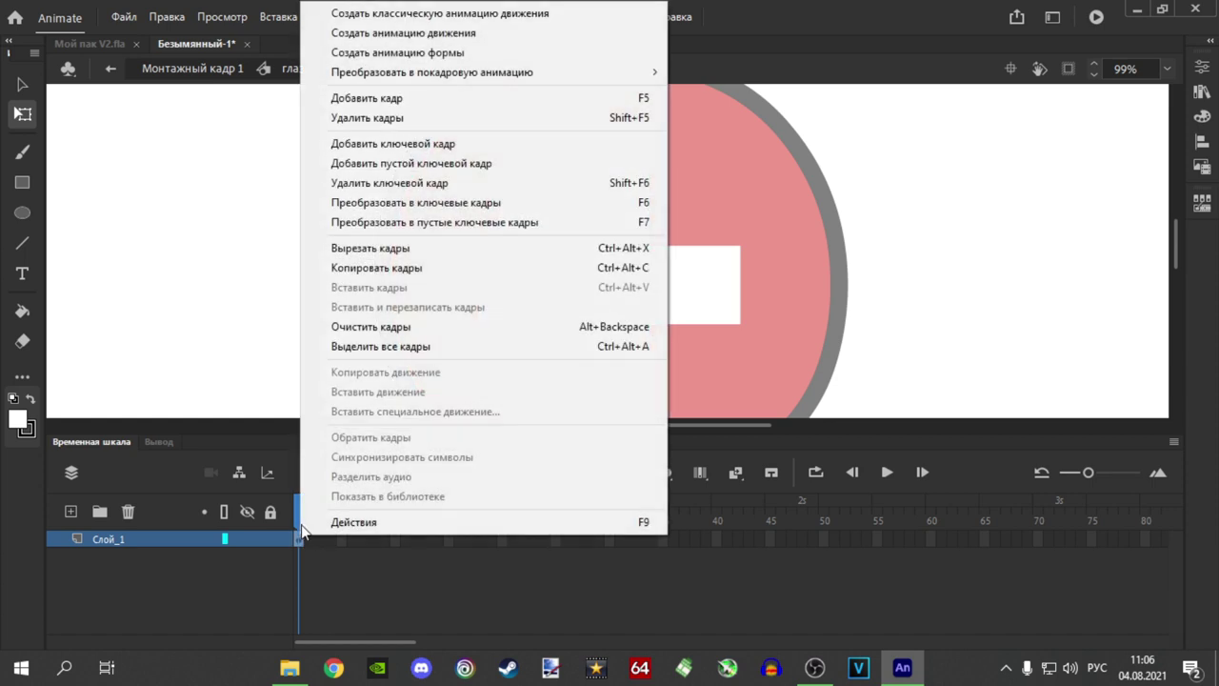
click(298, 541)
right_click(299, 542)
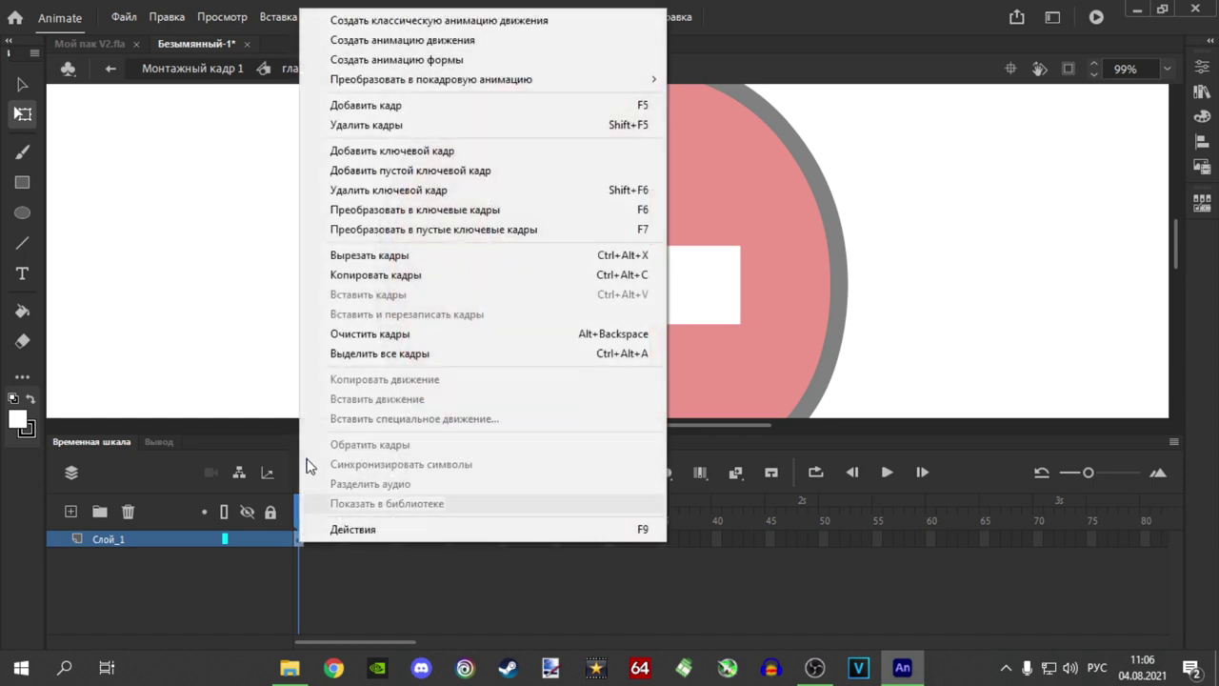
click(424, 60)
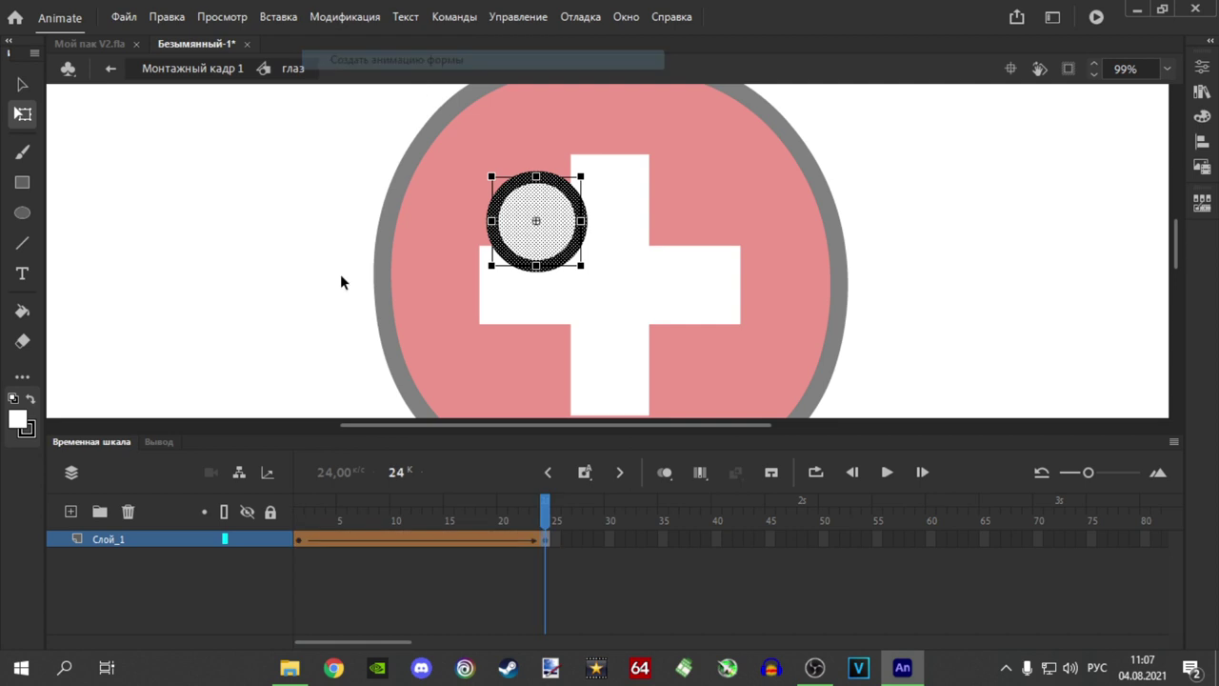
Shorten the eye's shape tween by removing frames so its end keyframe falls on frame 7.
drag(548, 514, 370, 541)
right_click(376, 540)
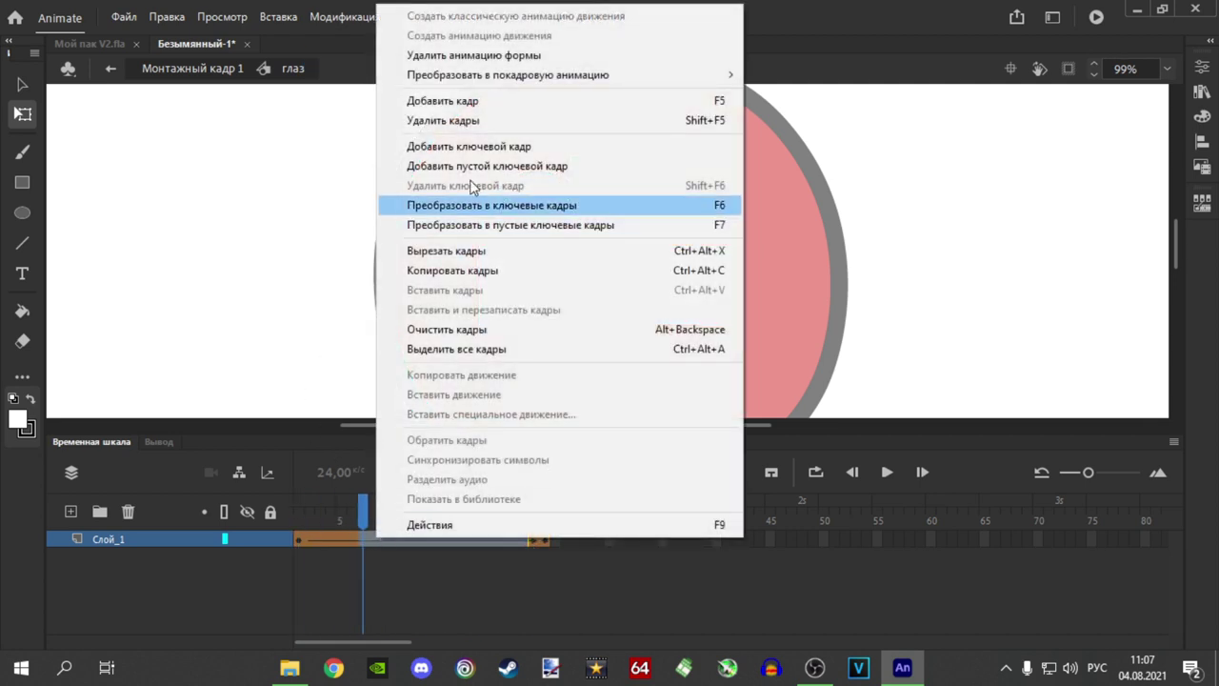
click(442, 120)
drag(311, 512, 331, 511)
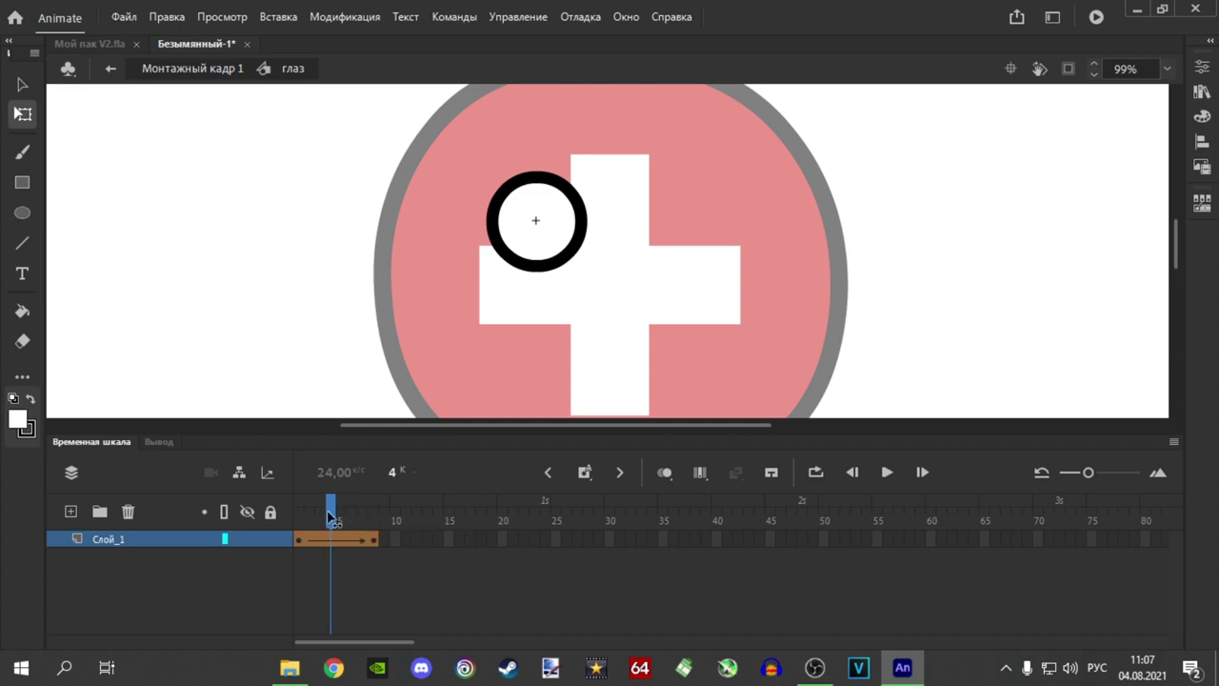
click(338, 541)
right_click(338, 541)
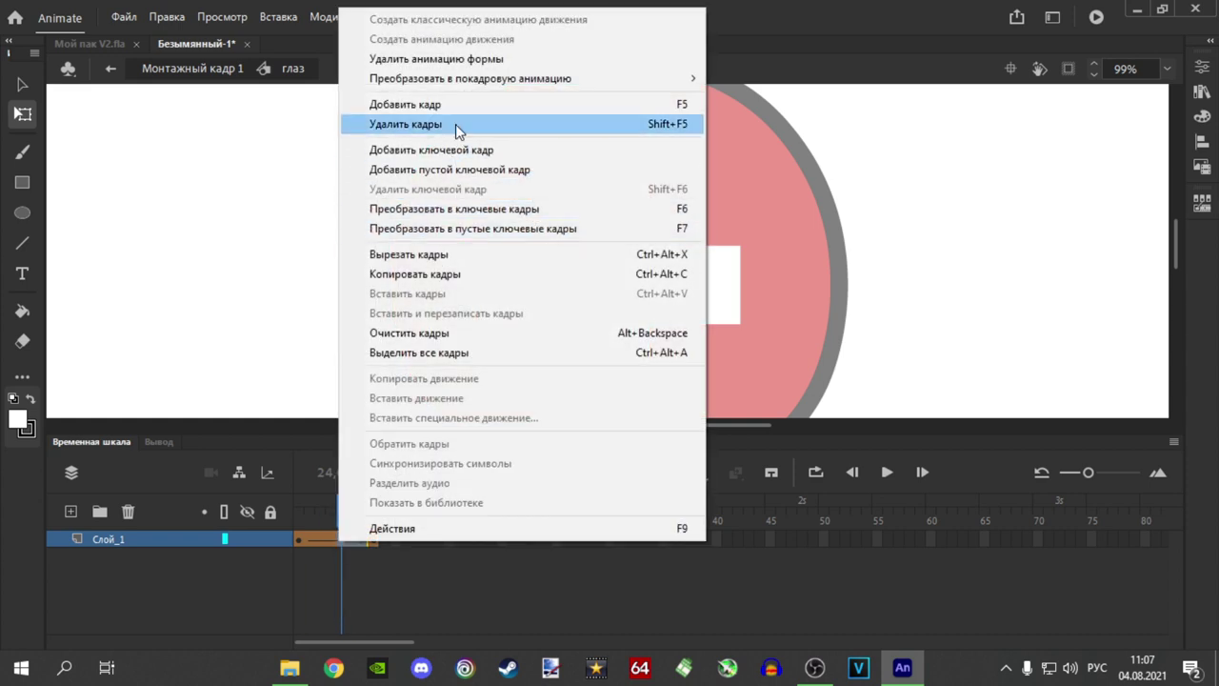
click(455, 124)
click(322, 515)
key(F5)
key(F5)
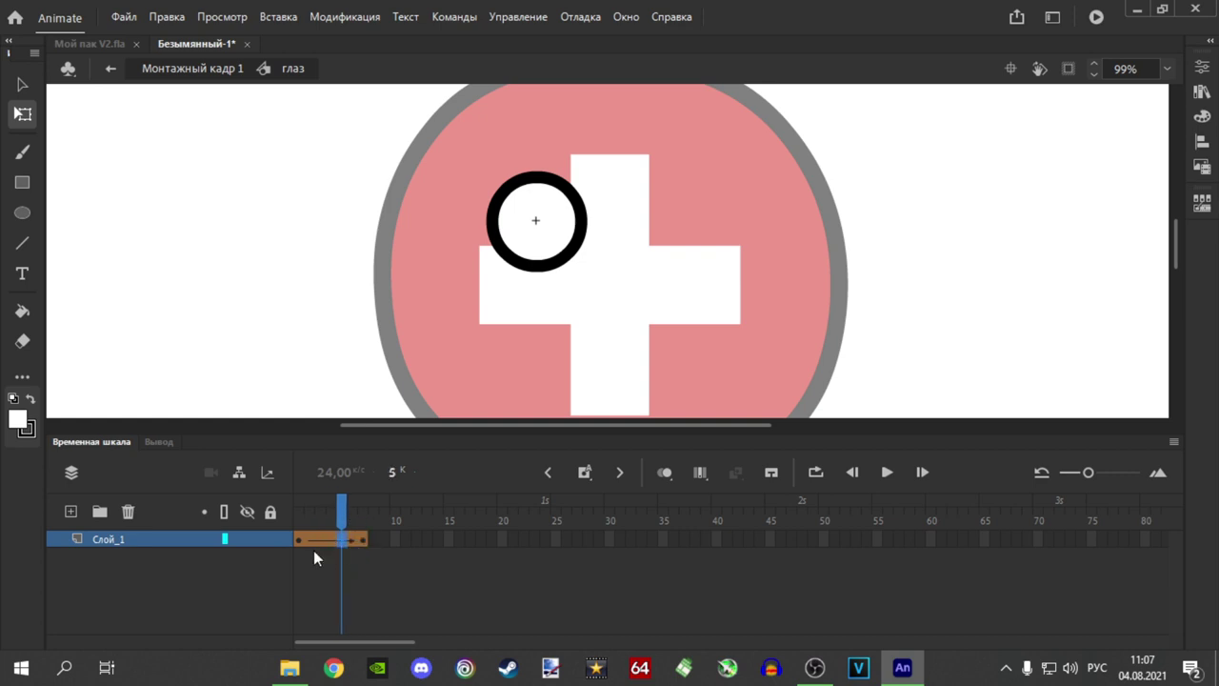
At frame 7, bend the eye's upper-right outline inward into a crescent and play the tween.
click(367, 536)
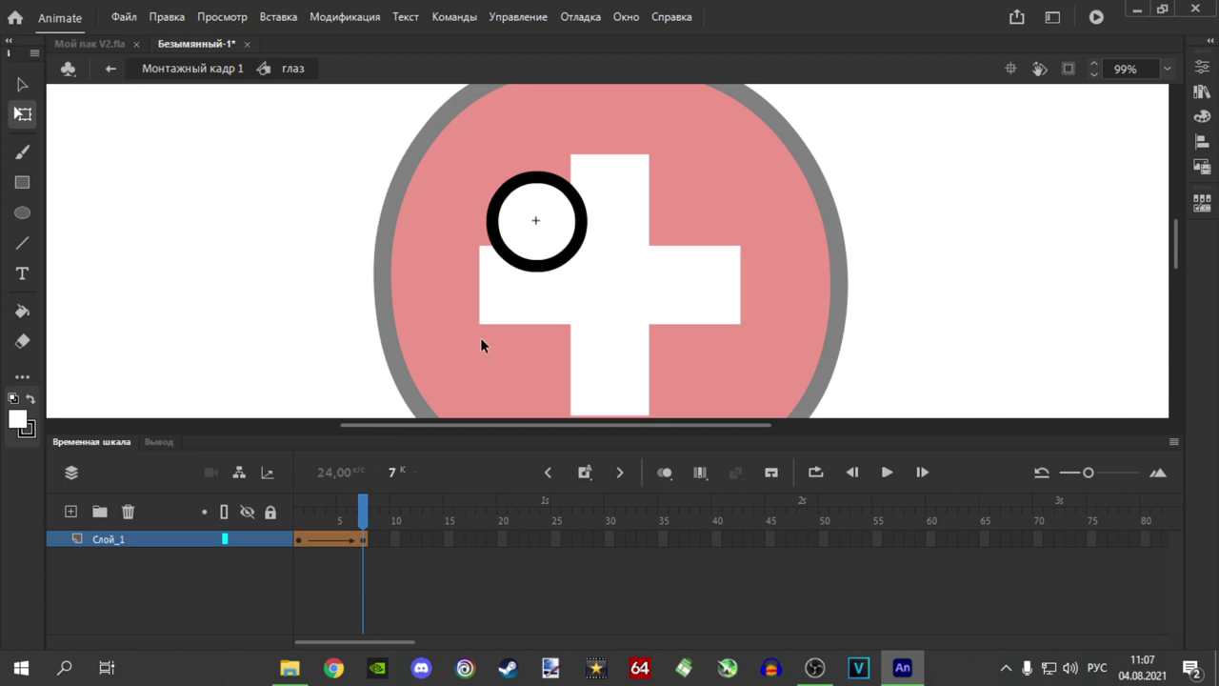
scroll(572, 215, up, 1)
scroll(557, 219, up, 1)
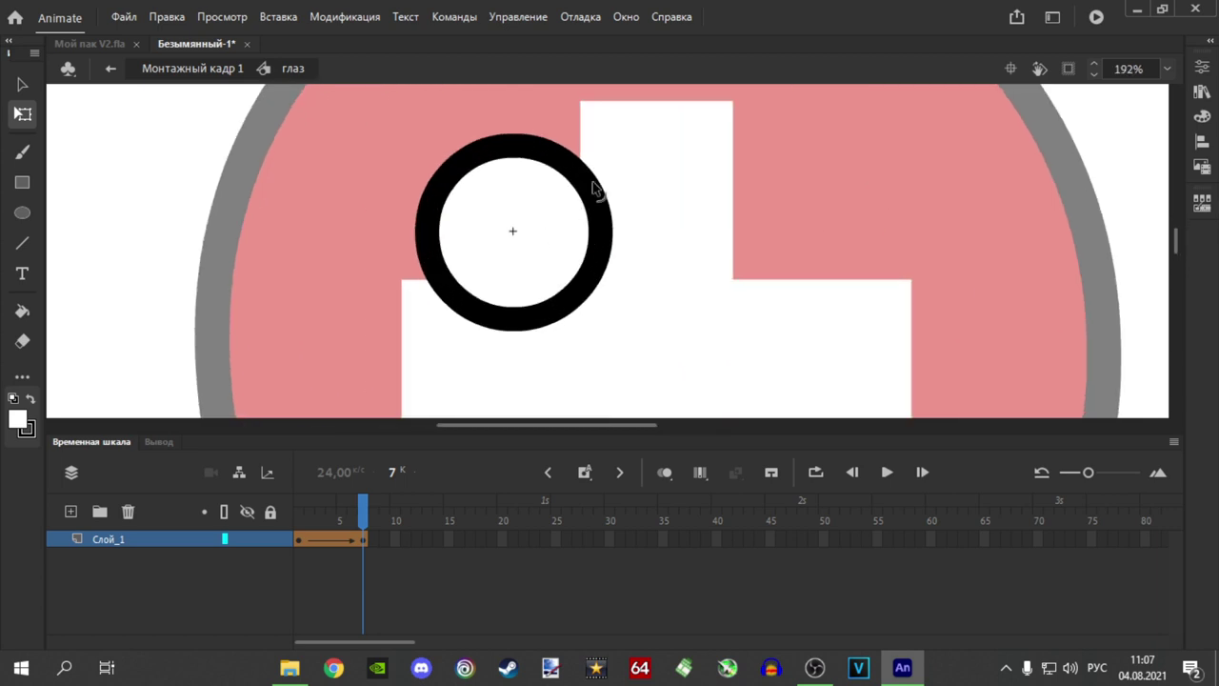
drag(570, 169, 531, 234)
key(ctrl+z)
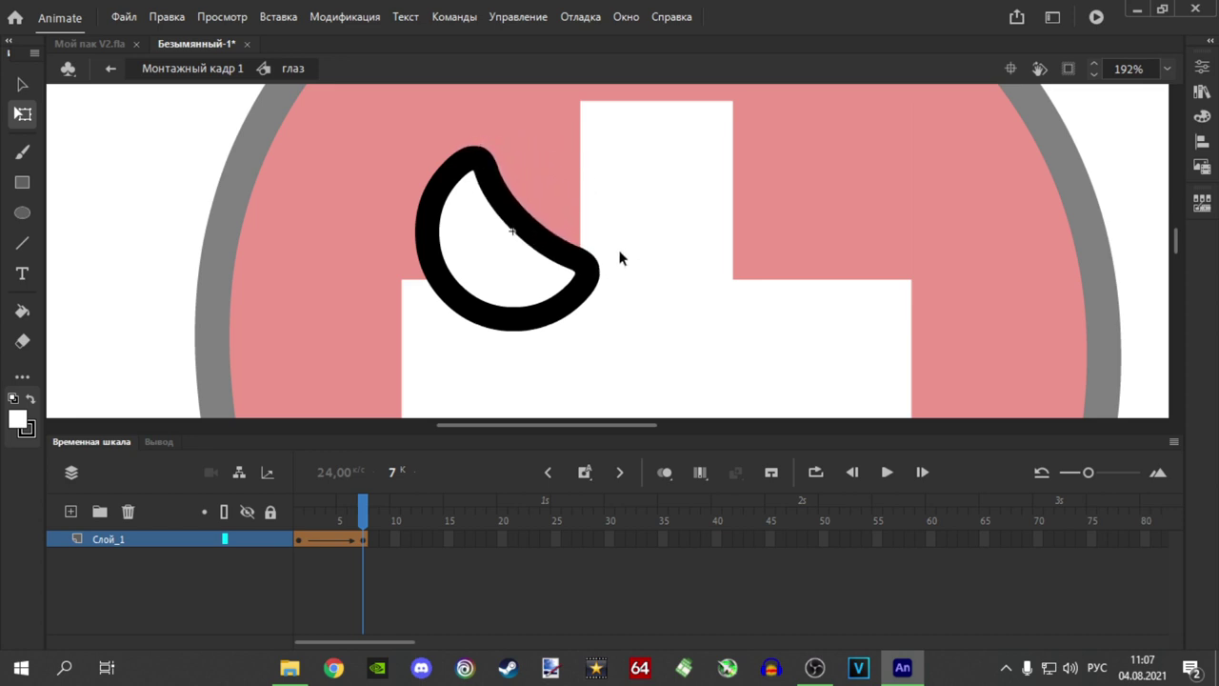
mouse_move(348, 511)
mouse_down()
mouse_move(299, 512)
mouse_move(363, 512)
mouse_up()
key(Return)
key(Return)
Extend Слой_1 to frame 14, add a keyframe there and bend the eye's lower-left outline inward.
key(F5)
key(F5)
key(F5)
key(F5)
key(F5)
key(F5)
key(F5)
key(F5)
key(F5)
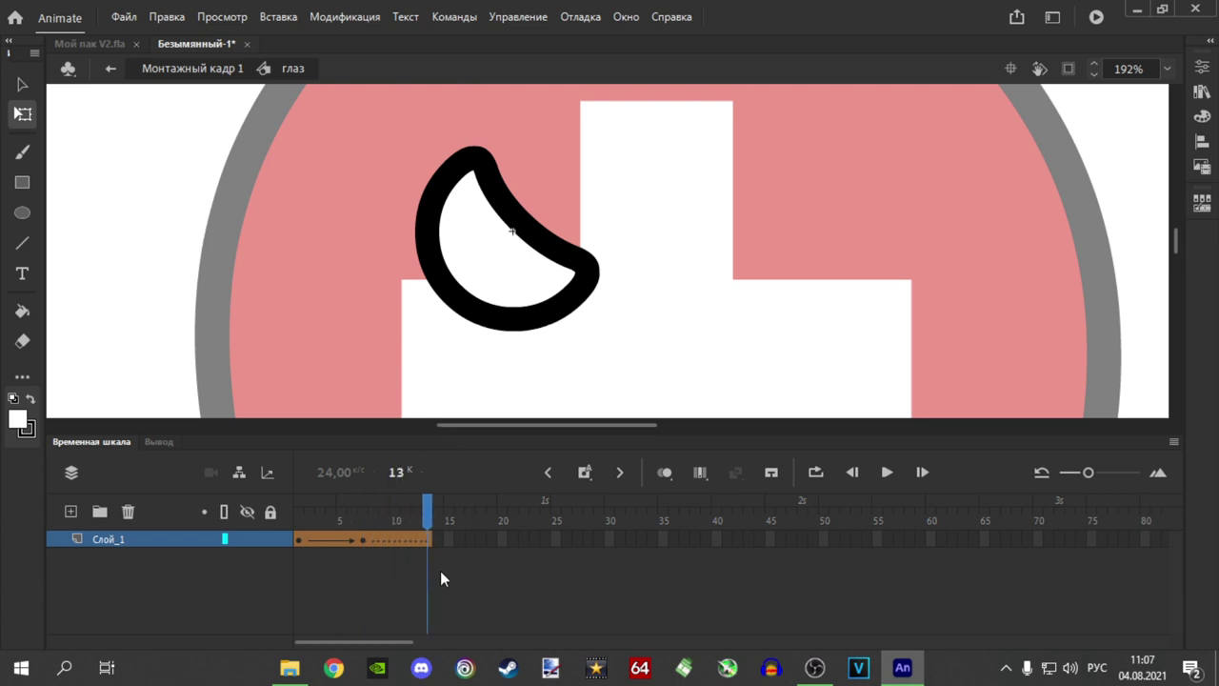
key(shift+F5)
key(shift+F5)
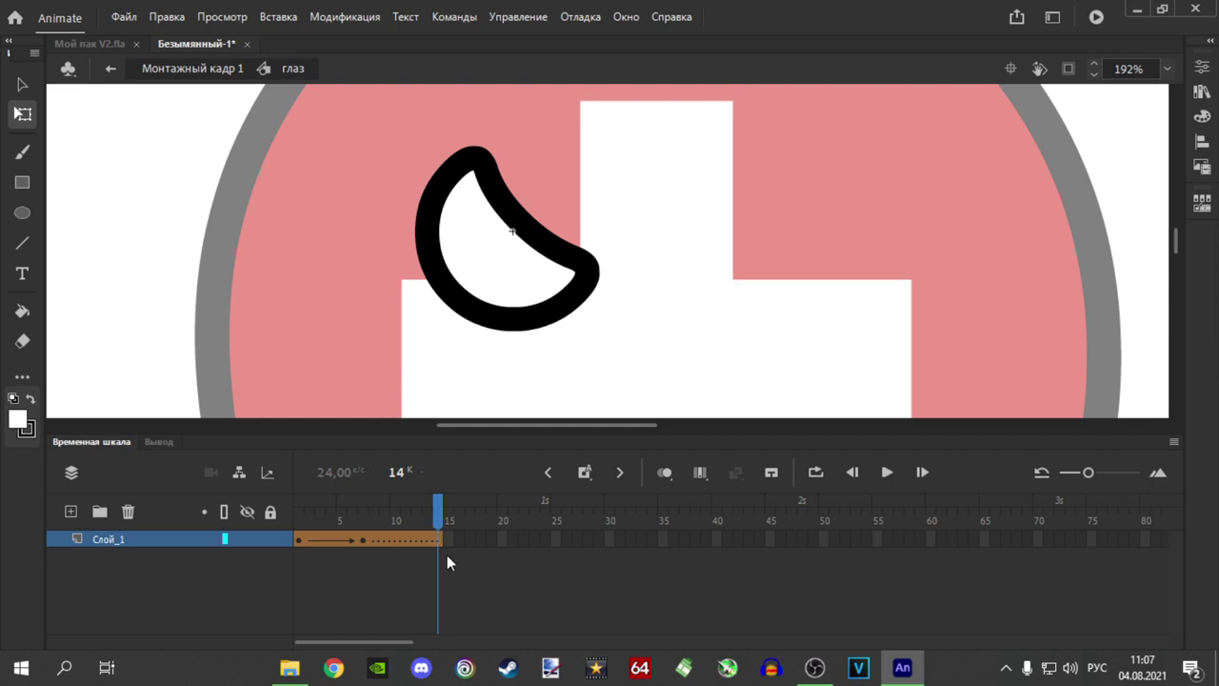
key(F6)
mouse_move(462, 302)
mouse_down()
mouse_move(479, 294)
mouse_move(464, 289)
mouse_up()
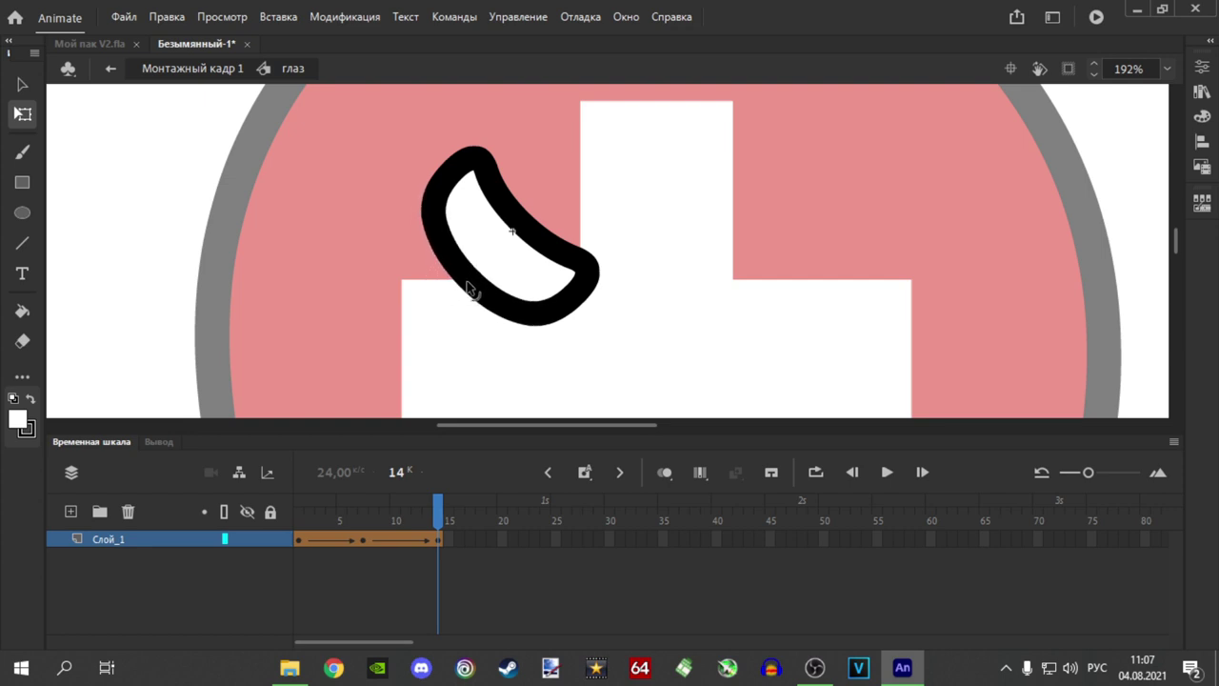
Remove frames from the second tween so its end keyframe falls on frame 10, and play the animation.
right_click(401, 540)
click(476, 123)
drag(397, 505, 286, 509)
key(Return)
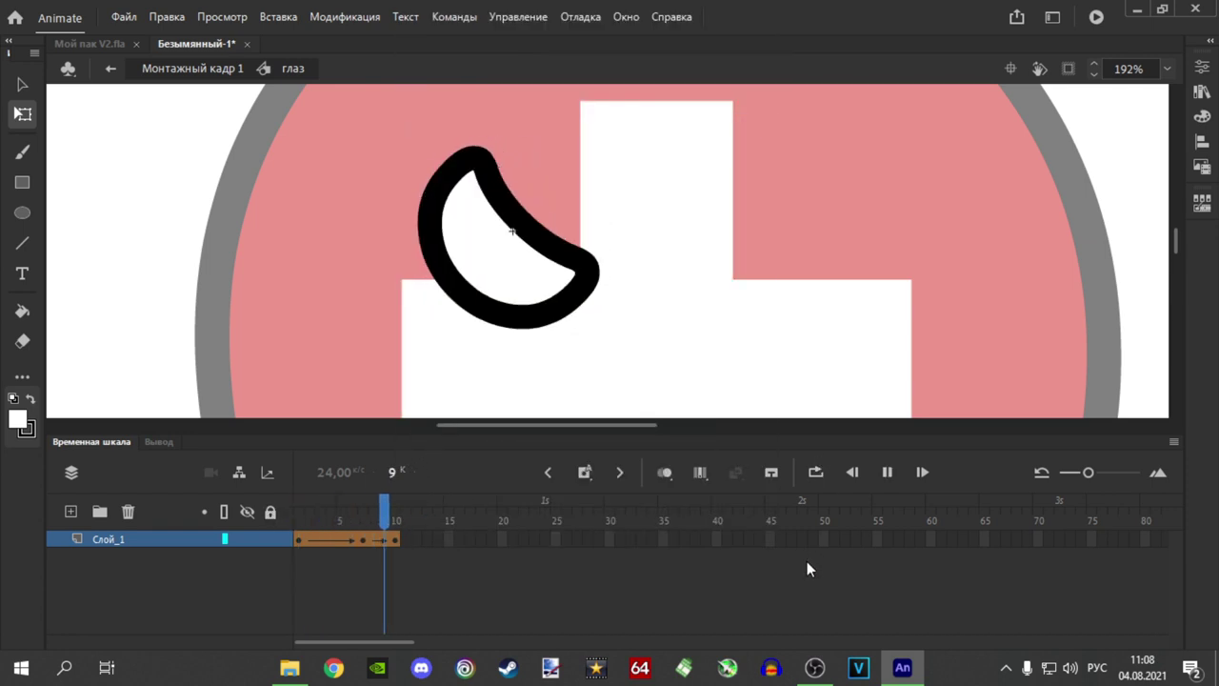
key(Return)
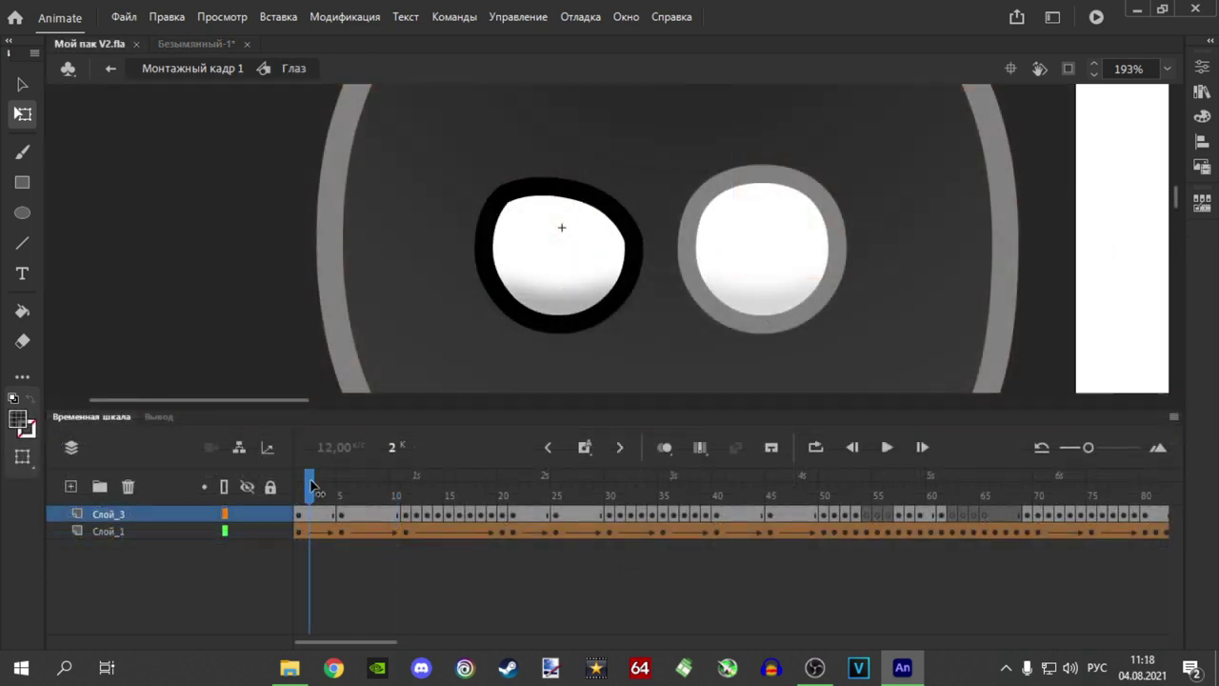
Scrub through the Глаз symbol's timeline in Мой пак V2.fla to examine its eye shapes.
drag(315, 477, 1156, 479)
drag(349, 641, 390, 642)
drag(598, 474, 885, 501)
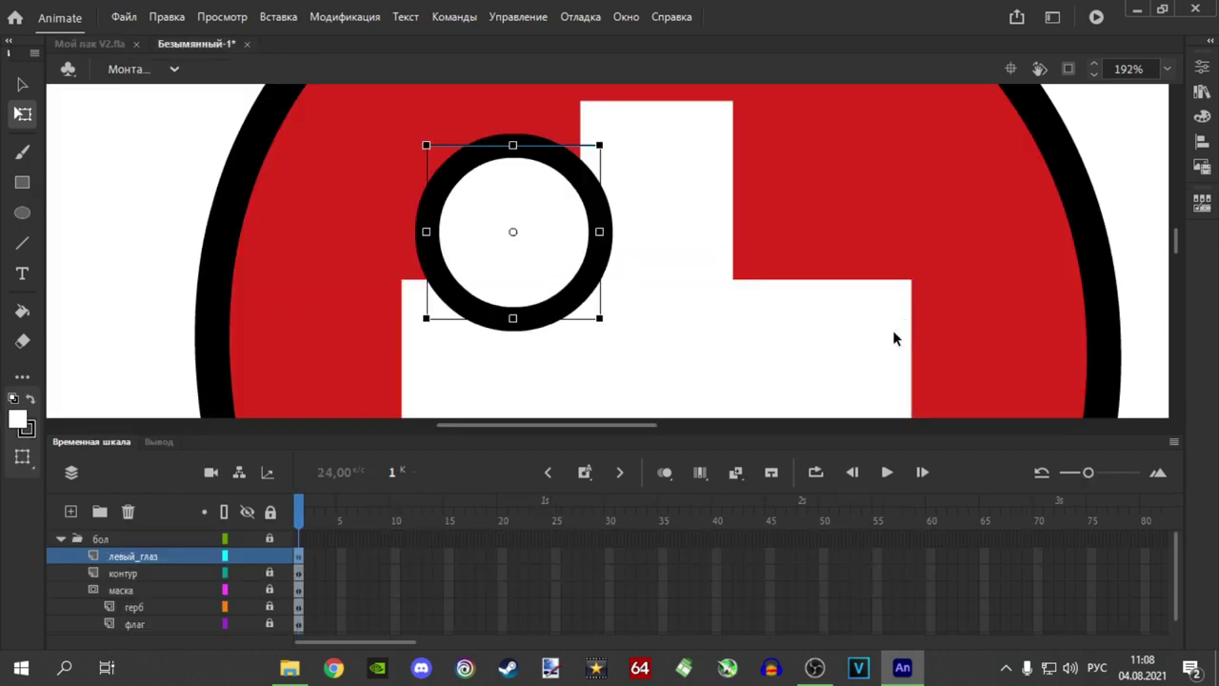
Set the left eye's symbol playback to Один кадр in the frame picker.
scroll(866, 308, down, 2)
click(858, 369)
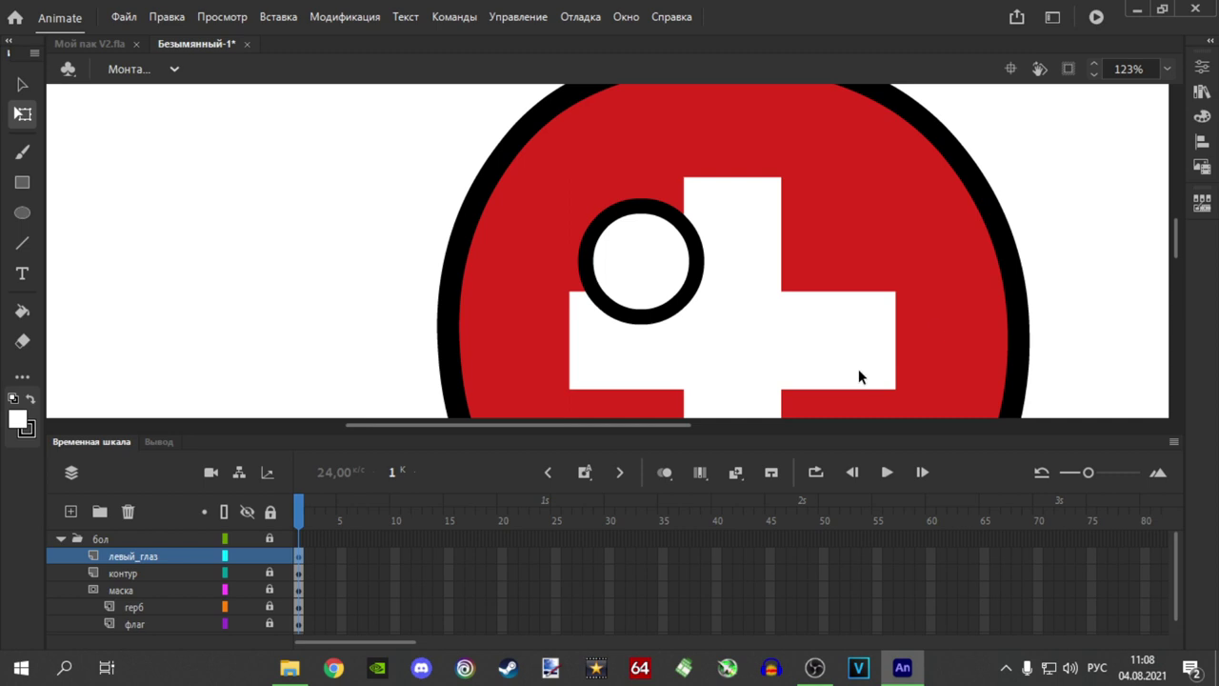
click(1201, 204)
click(667, 273)
click(1202, 210)
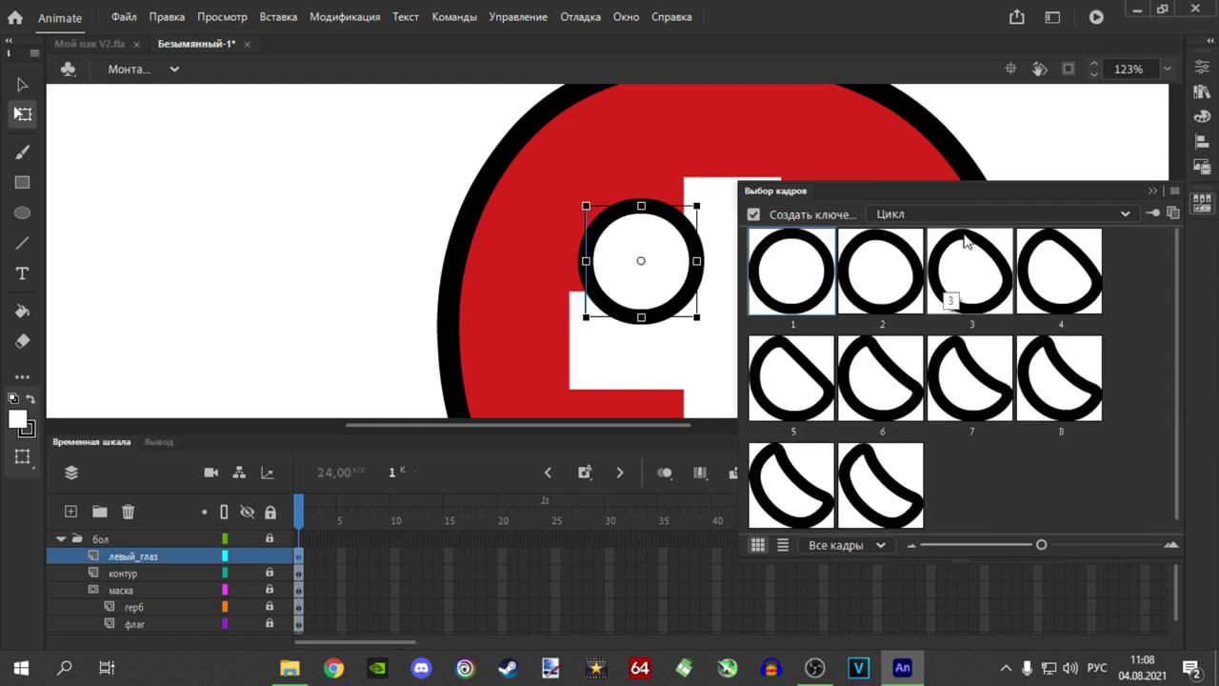
click(1005, 216)
click(939, 297)
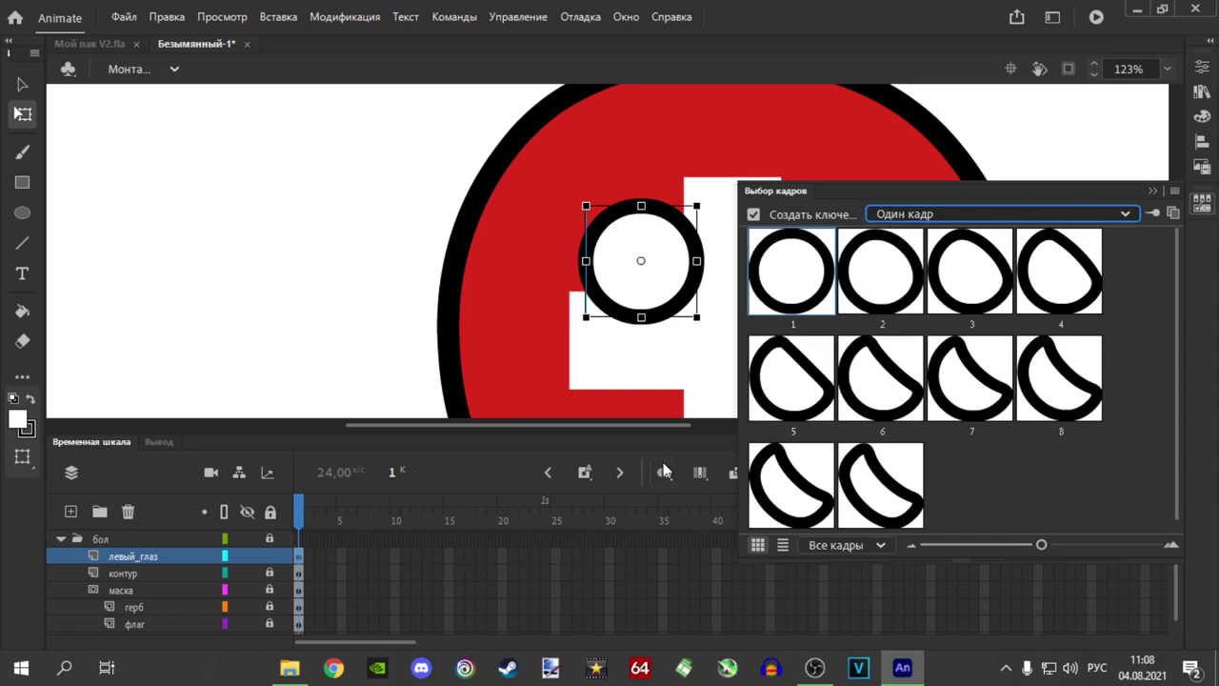
drag(642, 427, 680, 425)
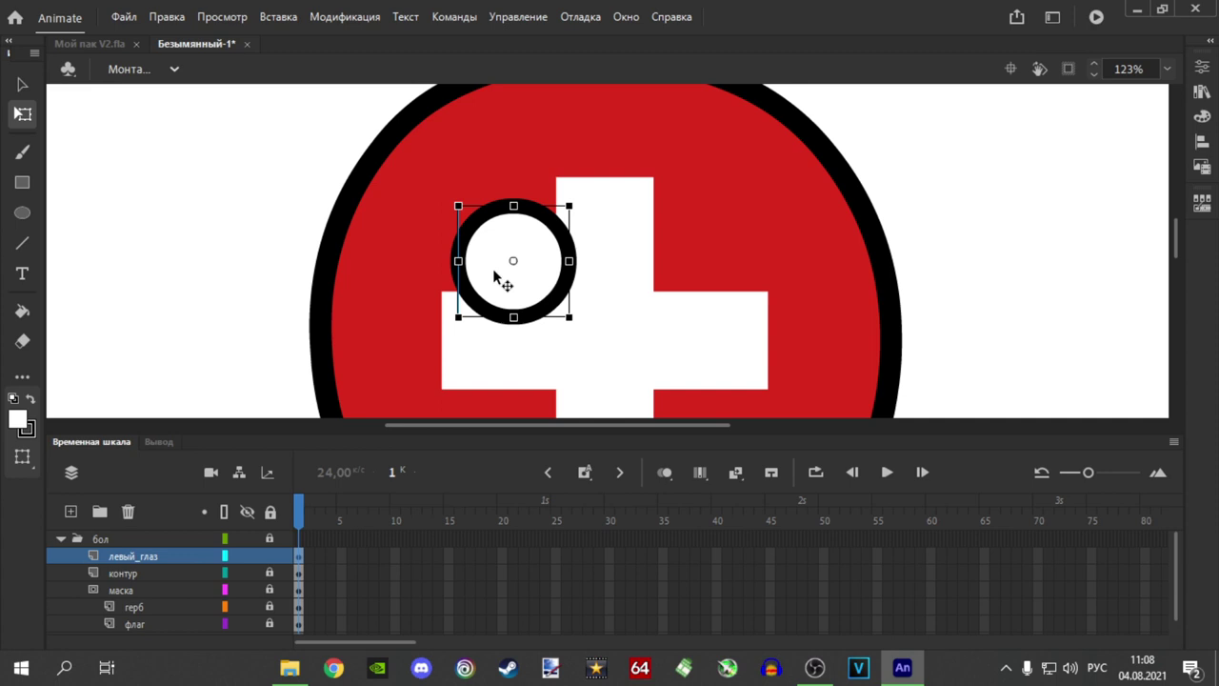
Add a layer named правый_глаз above левый_глаз.
click(70, 515)
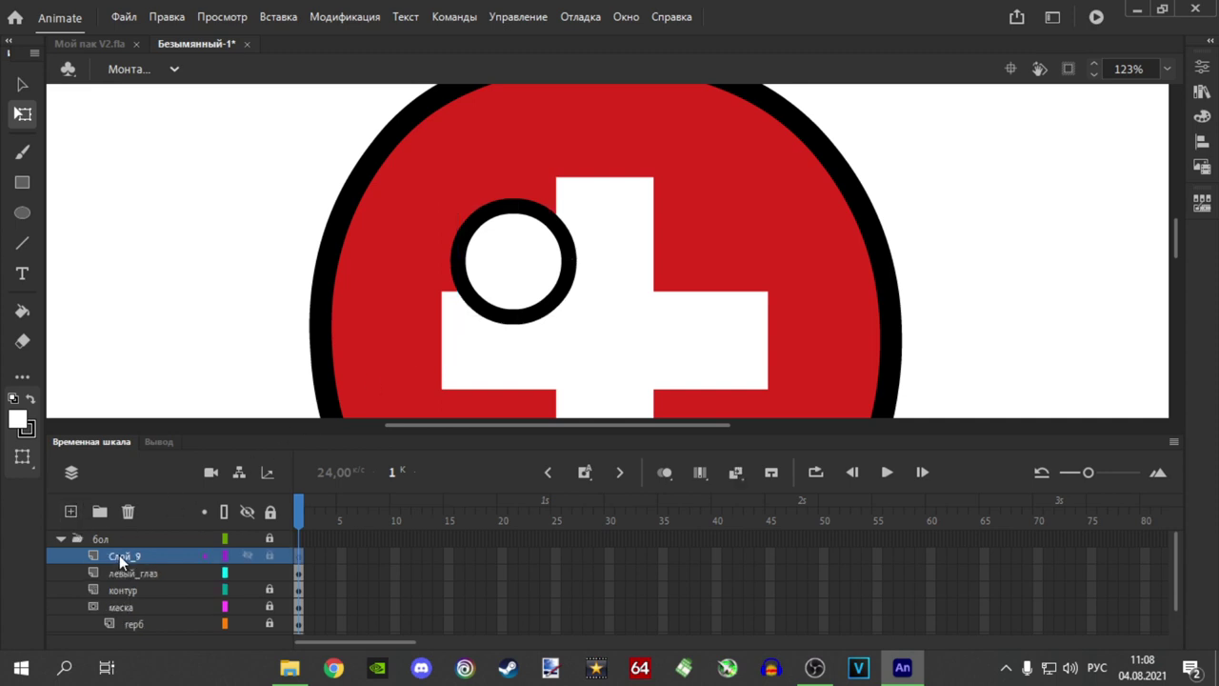
double_click(119, 554)
text(пр)
key(Return)
Paste the eye symbol on the правый_глаз layer and place it across the cross, level with the left eye.
drag(299, 555, 301, 563)
key(ctrl+v)
drag(647, 303, 729, 294)
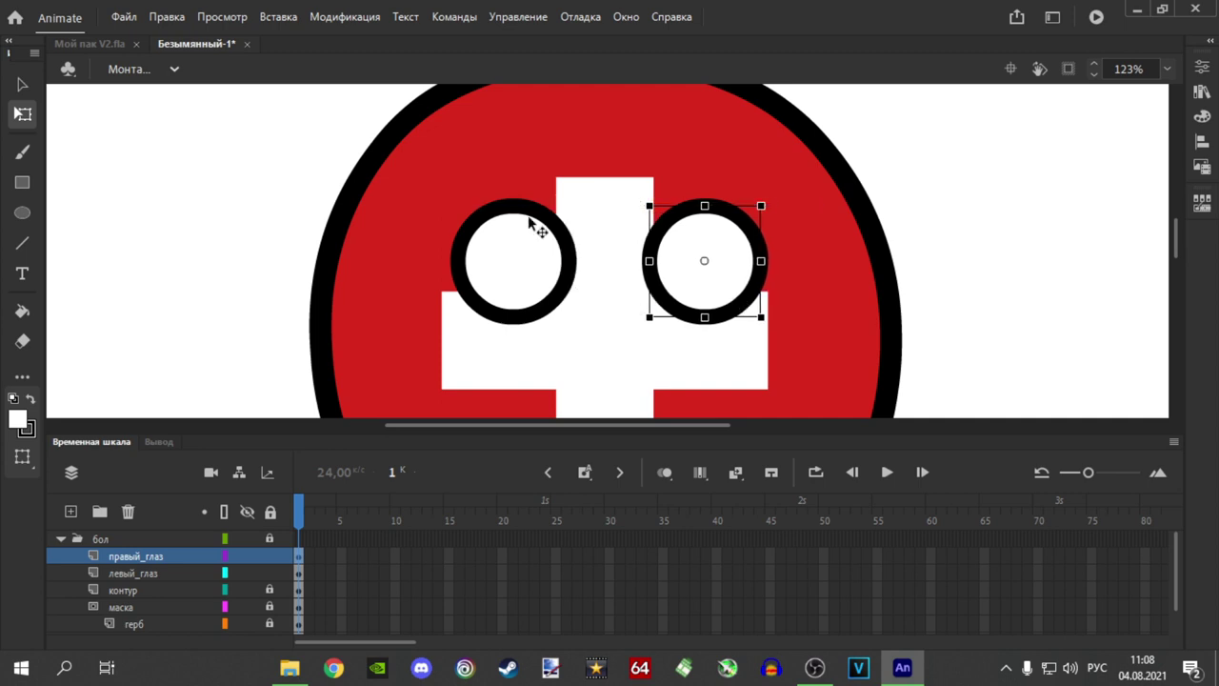
Flip the right eye horizontally so it mirrors the left eye.
click(358, 18)
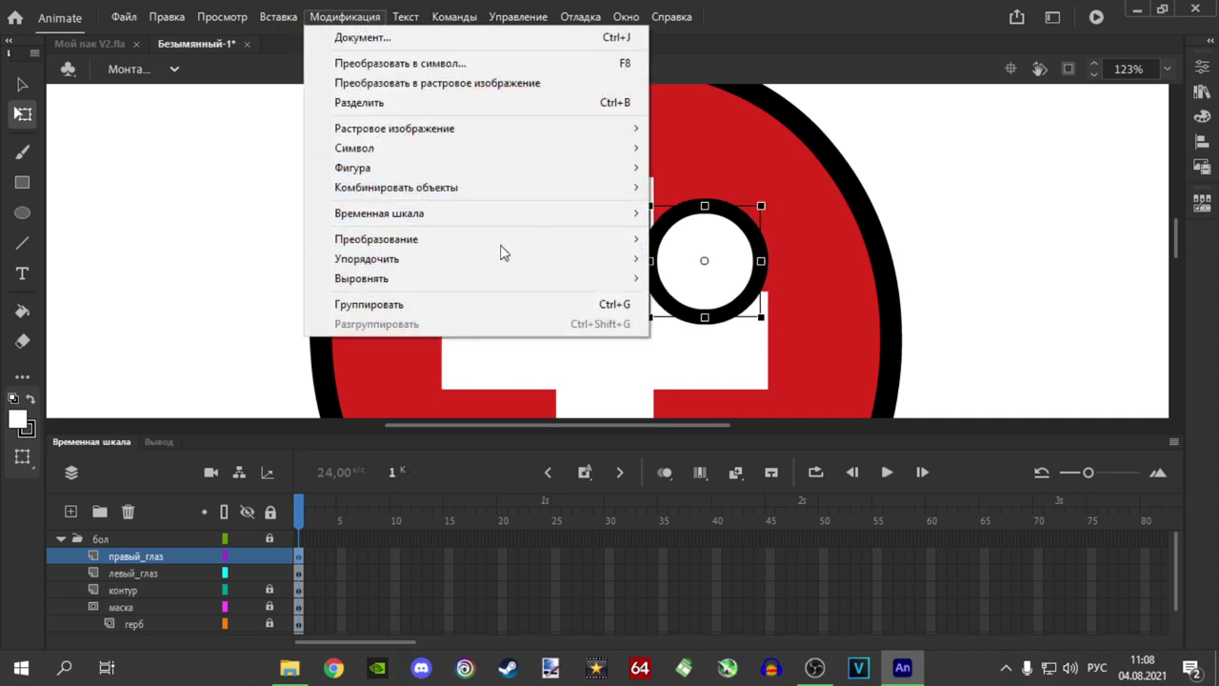
mouse_move(505, 244)
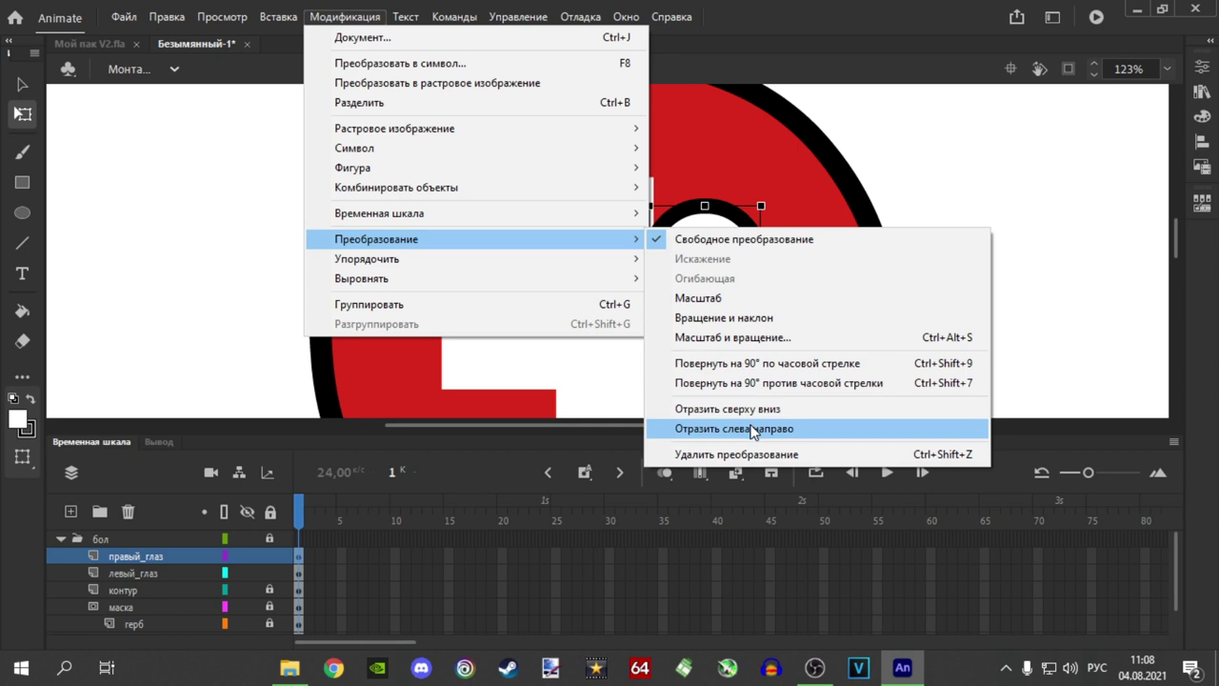
click(728, 428)
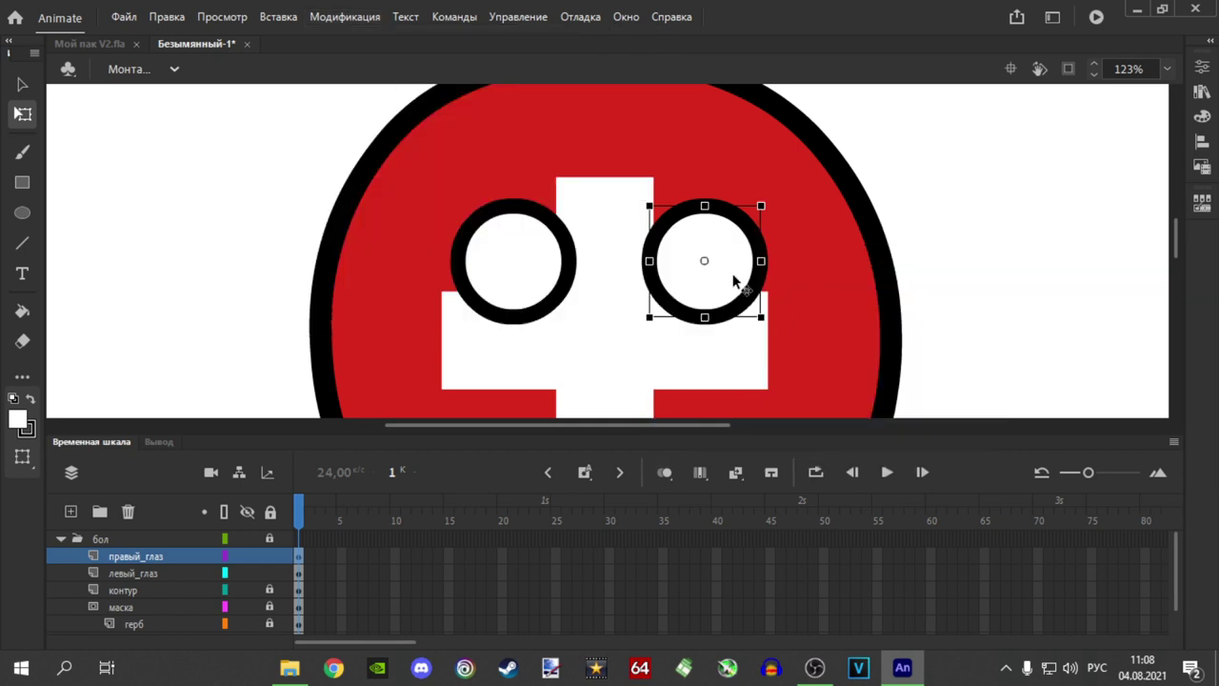
drag(728, 271, 730, 275)
click(915, 286)
scroll(787, 316, down, 3)
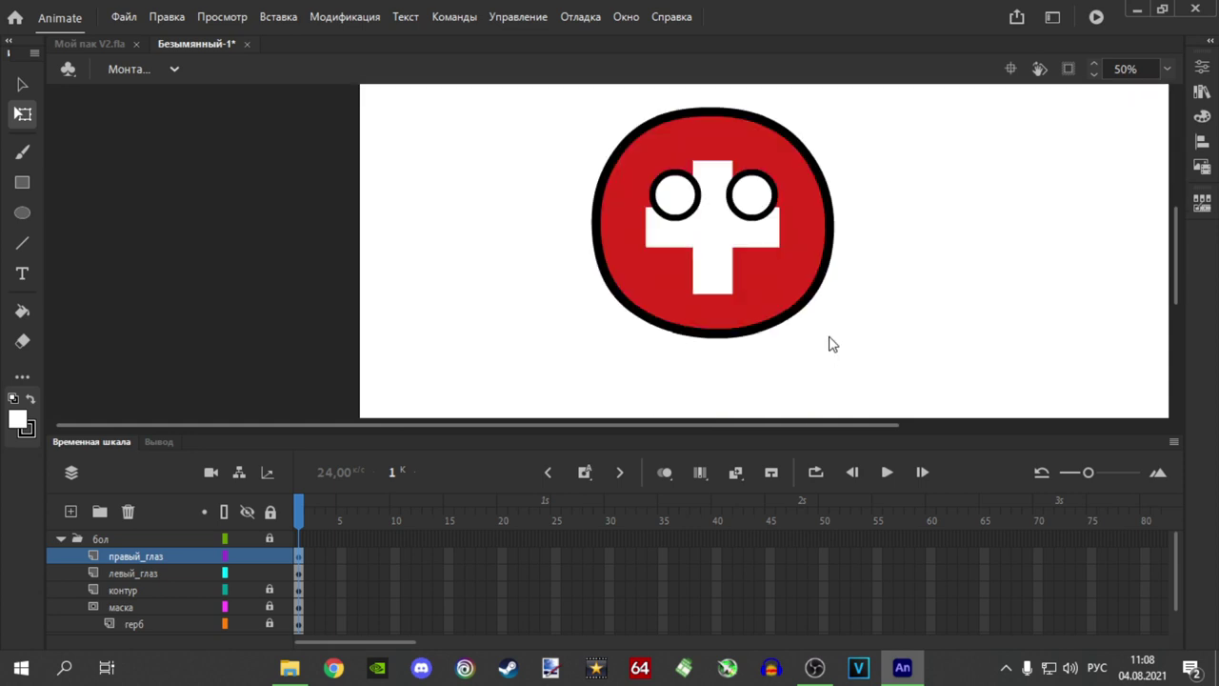
On the тень layer, draw a flat, strokeless ellipse with a 40% alpha #000000 fill beneath the ball, roughly as wide as the ball.
scroll(829, 346, up, 2)
click(716, 386)
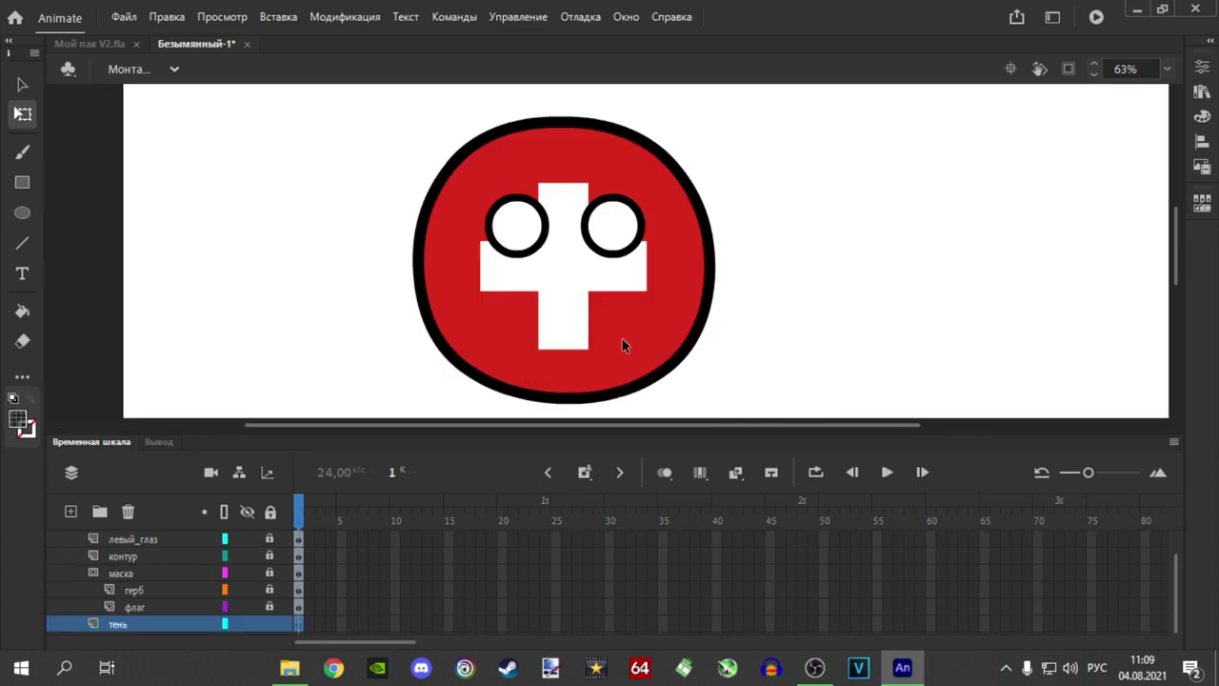
click(14, 217)
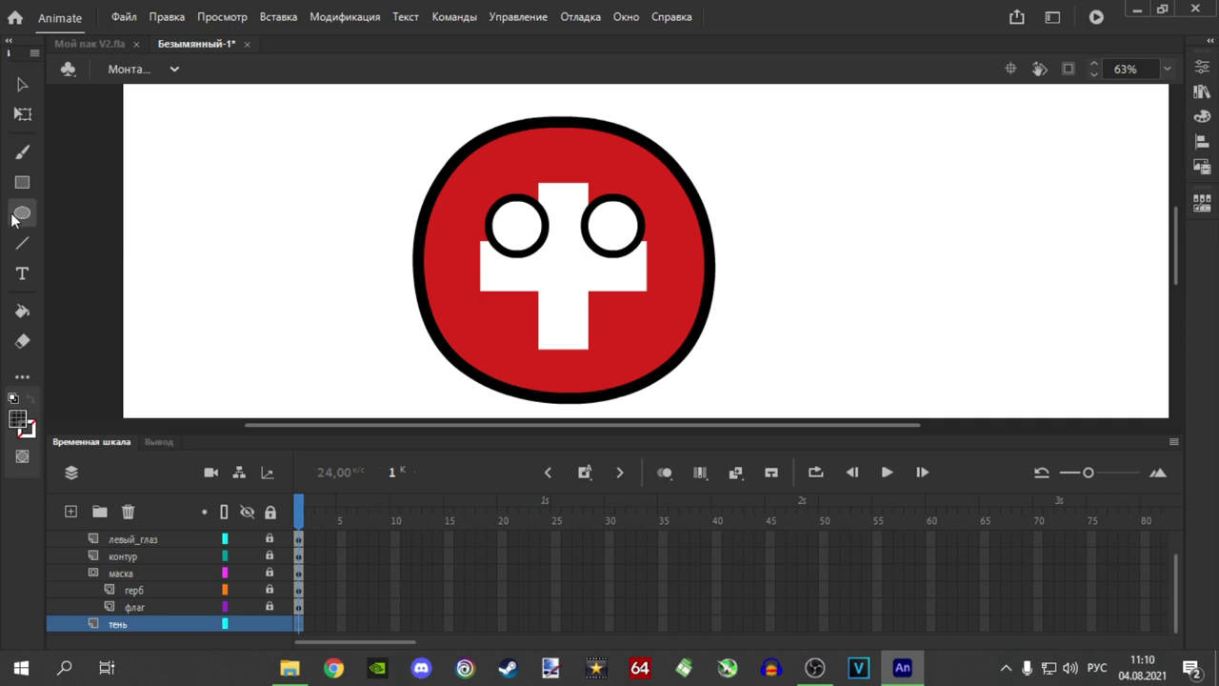
click(27, 428)
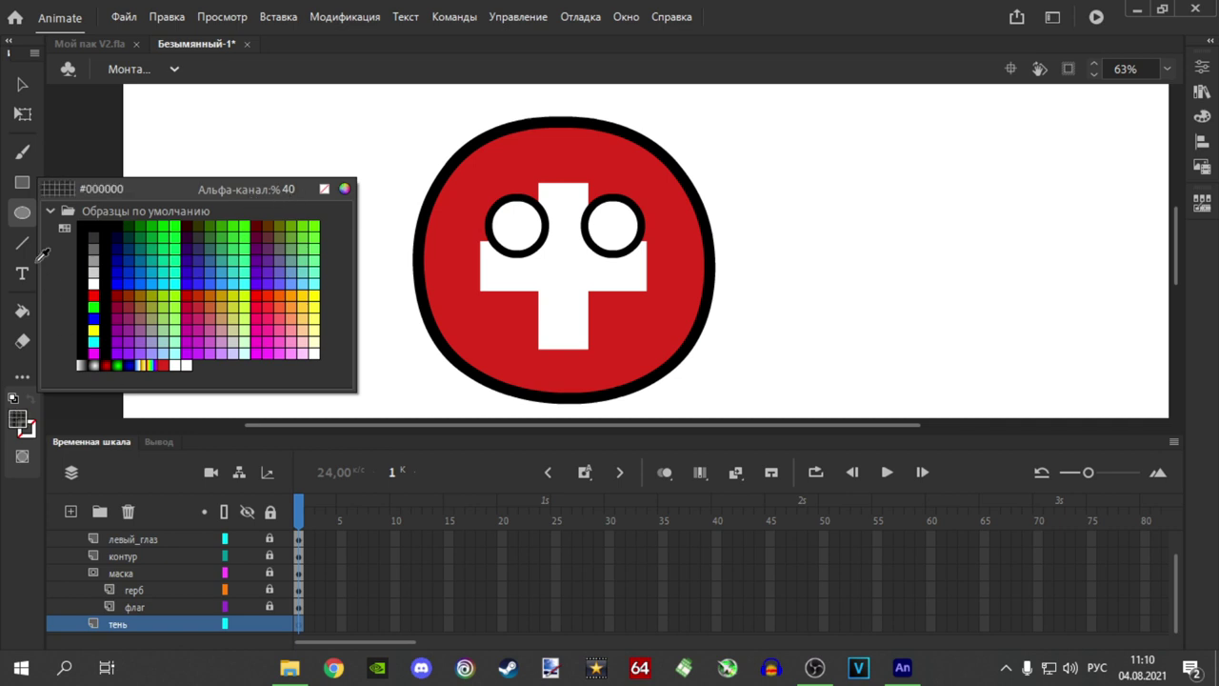
key(Escape)
scroll(369, 313, down, 2)
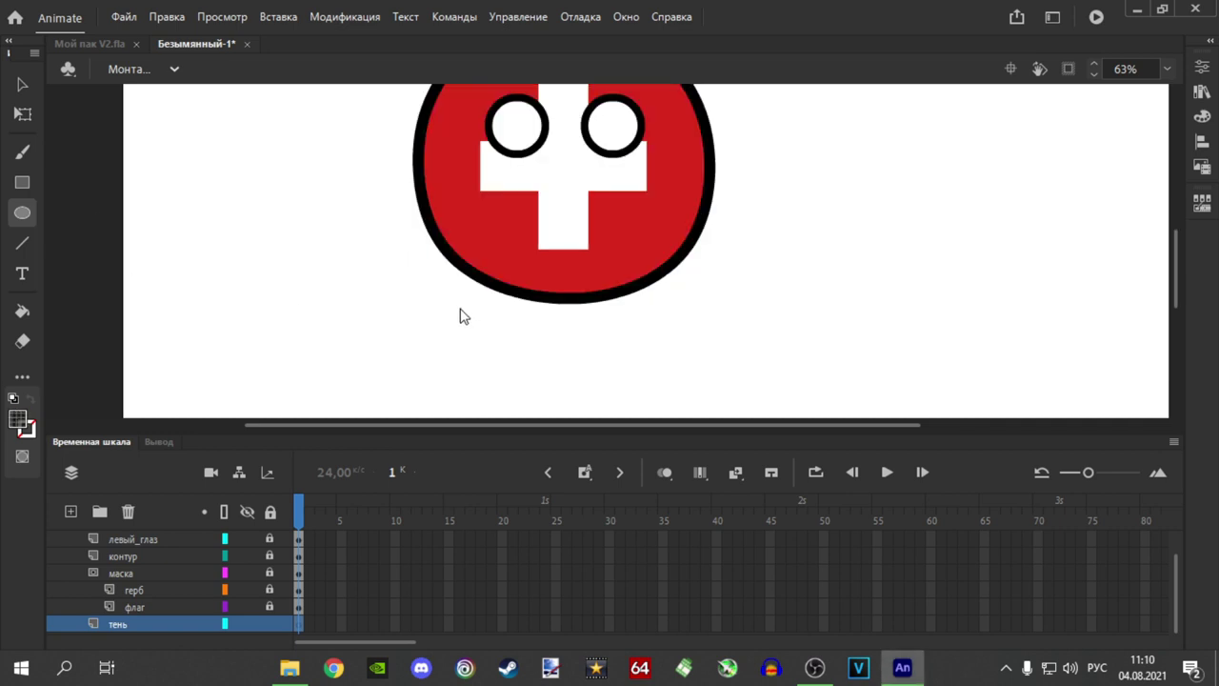
drag(428, 327, 713, 278)
Select the shadow ellipse and nudge it slightly left to centre it under the ball.
click(23, 113)
click(614, 301)
scroll(614, 301, up, 3)
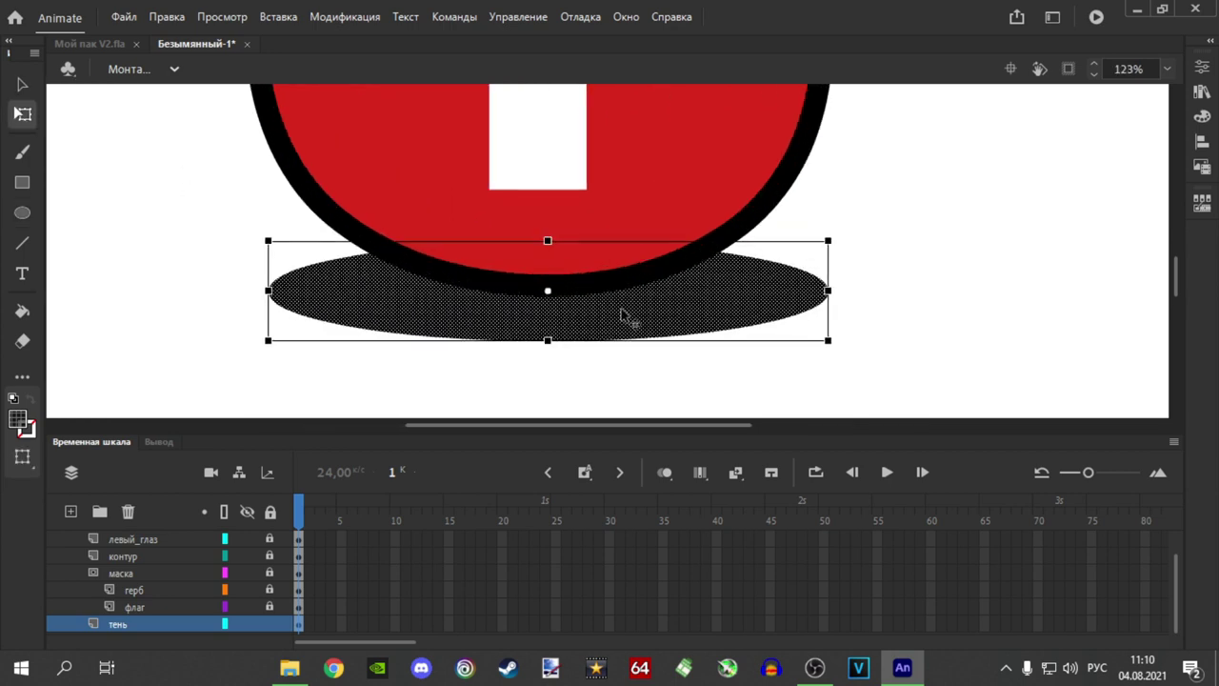
key(Left)
key(Left)
key(Left)
key(Left)
key(Left)
key(Left)
key(Left)
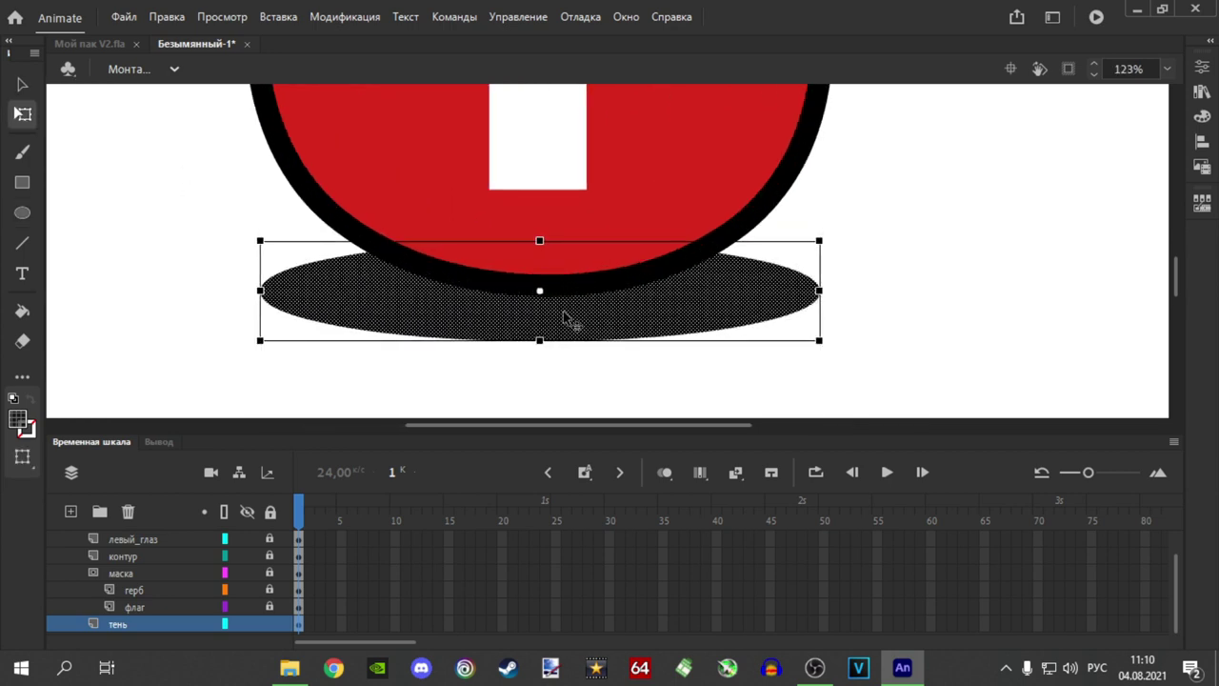
Widen the shadow ellipse symmetrically a little beyond the ball's sides and flatten it slightly.
scroll(564, 317, up, 2)
scroll(564, 317, down, 3)
scroll(564, 317, up, 2)
scroll(566, 313, down, 3)
scroll(565, 305, up, 4)
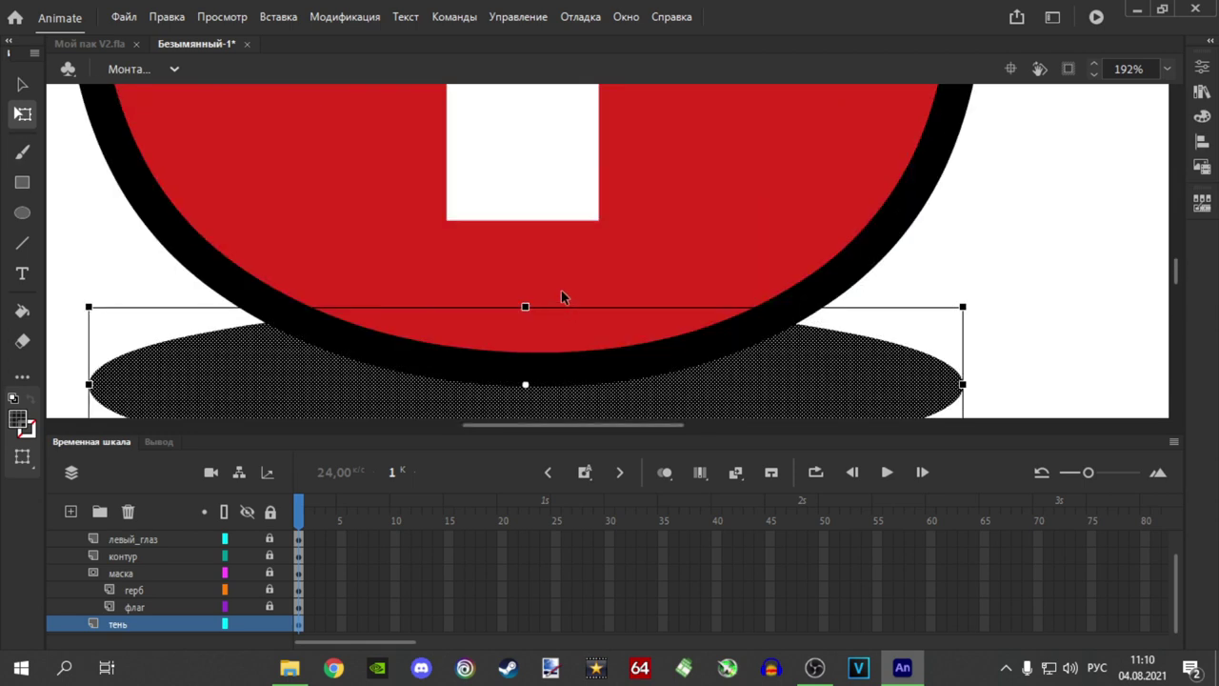
scroll(561, 297, down, 4)
scroll(562, 293, up, 1)
scroll(560, 309, down, 1)
scroll(548, 306, up, 2)
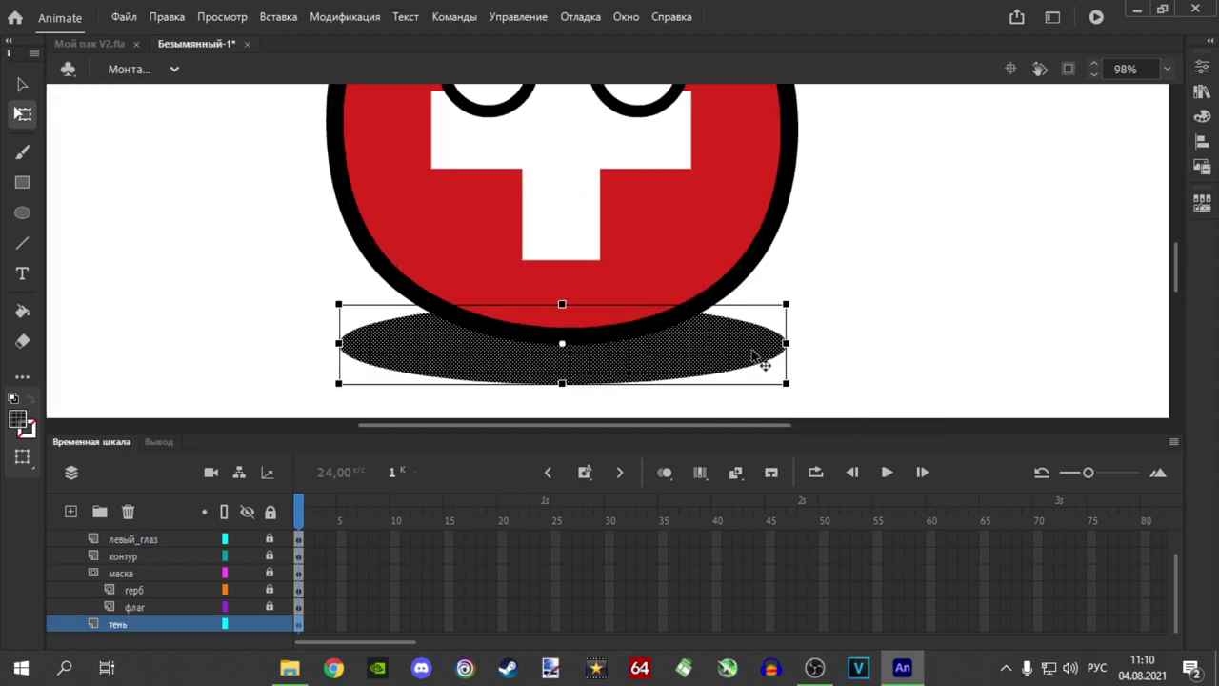
drag(785, 343, 804, 342)
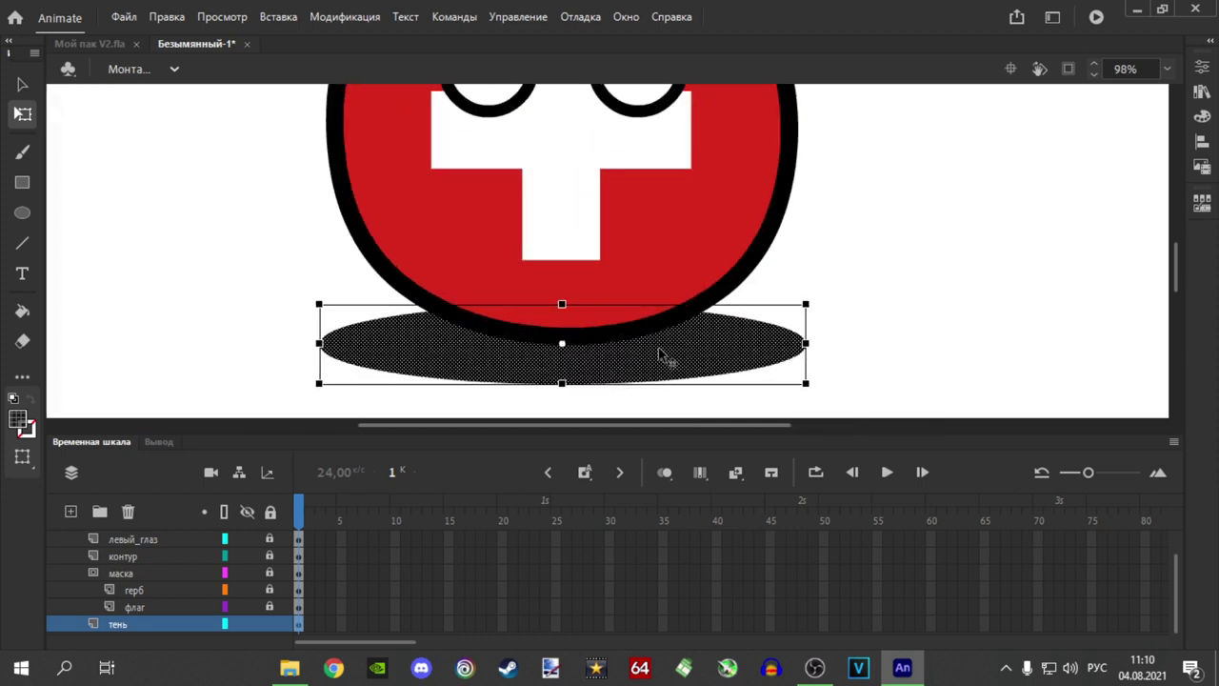
scroll(618, 356, up, 3)
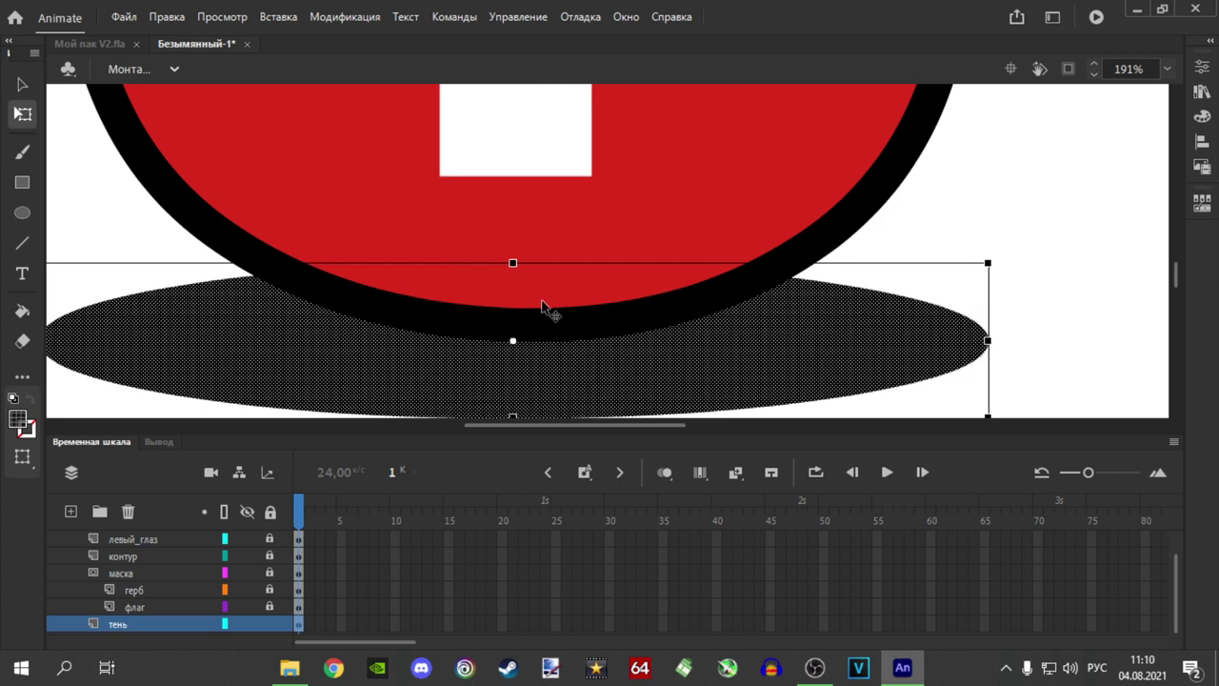
drag(512, 263, 514, 272)
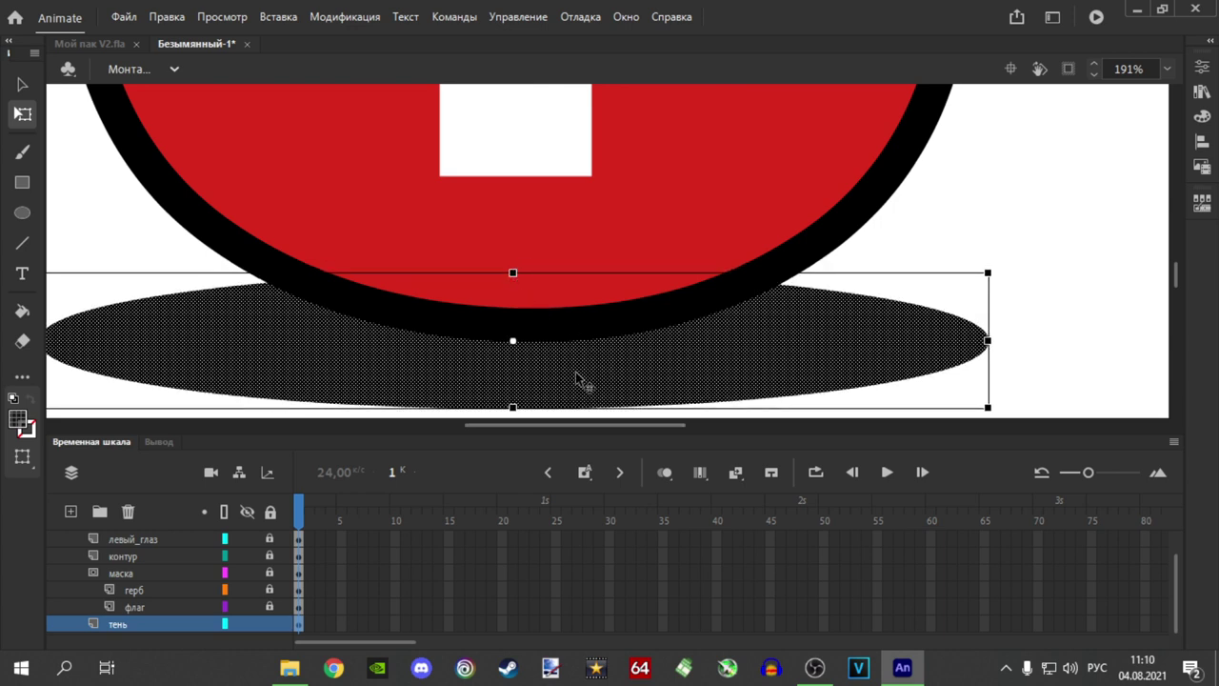
click(950, 215)
scroll(569, 288, down, 3)
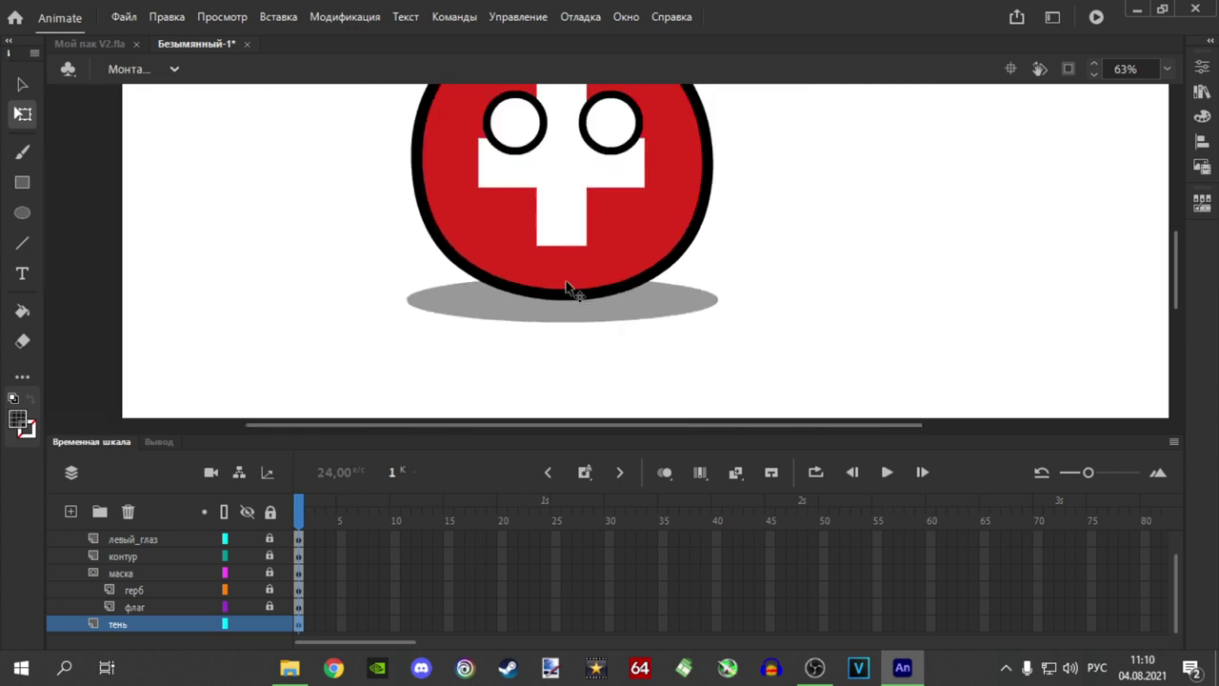
Convert the shadow ellipse to a symbol named тень of type Фрагмент ролика.
scroll(566, 285, down, 1)
scroll(503, 321, up, 2)
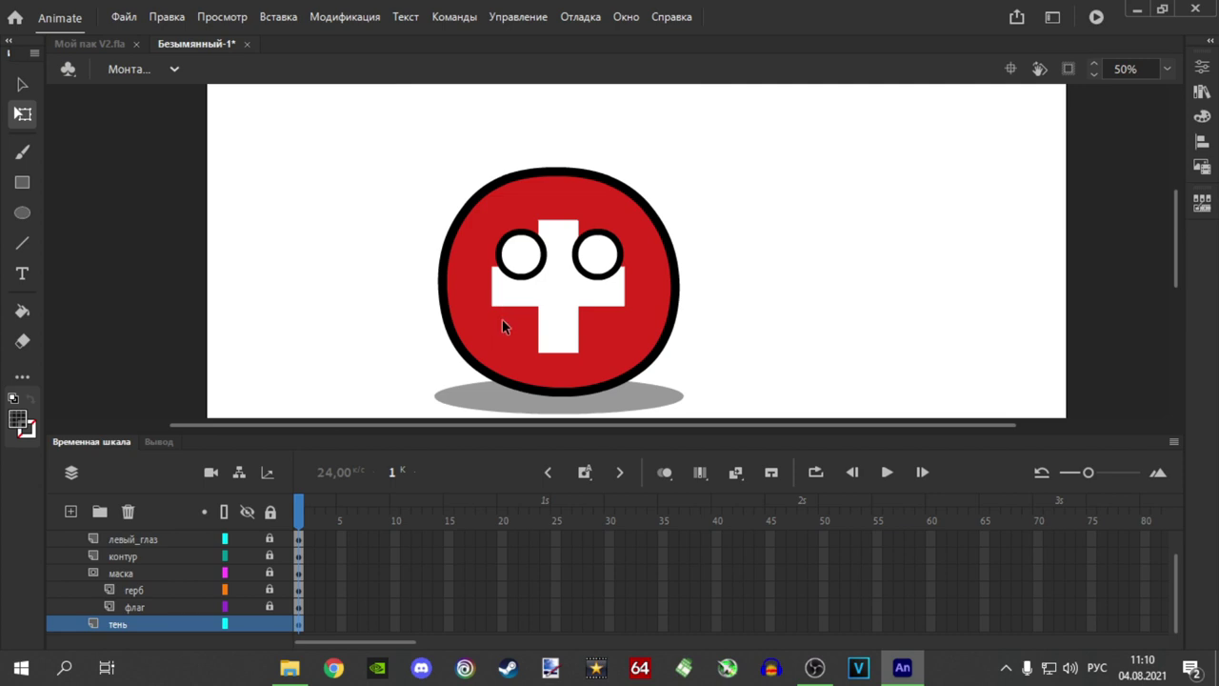
scroll(504, 320, down, 2)
scroll(562, 303, up, 4)
click(755, 322)
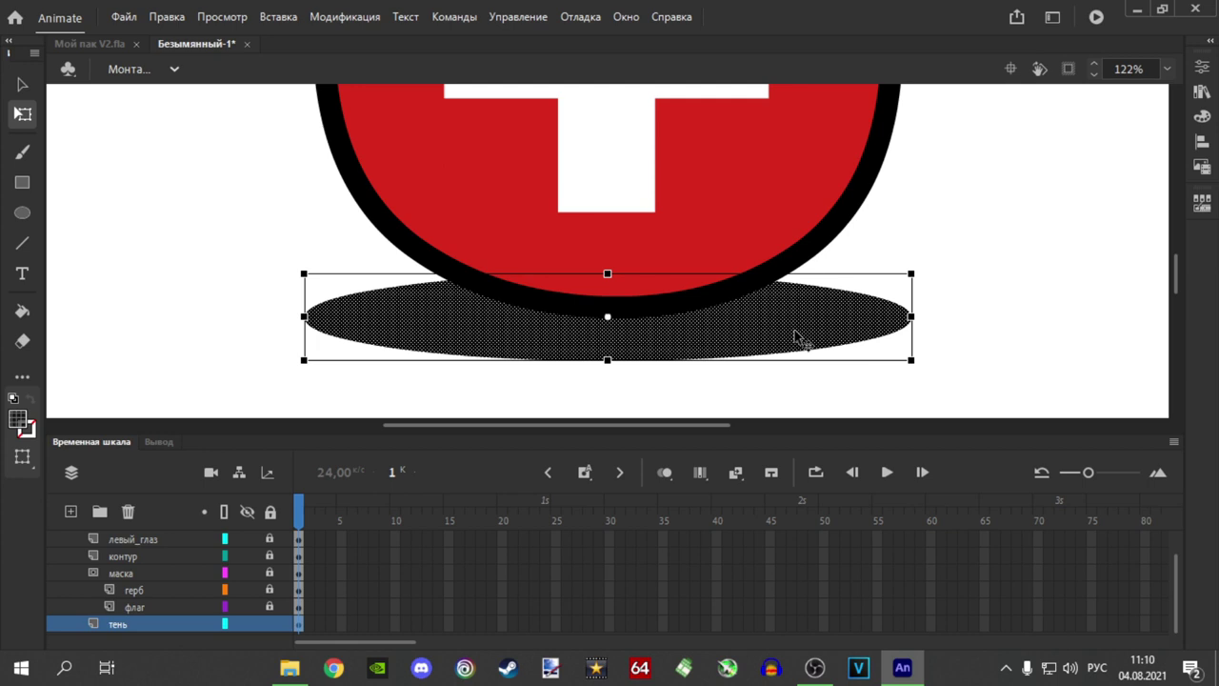
key(F8)
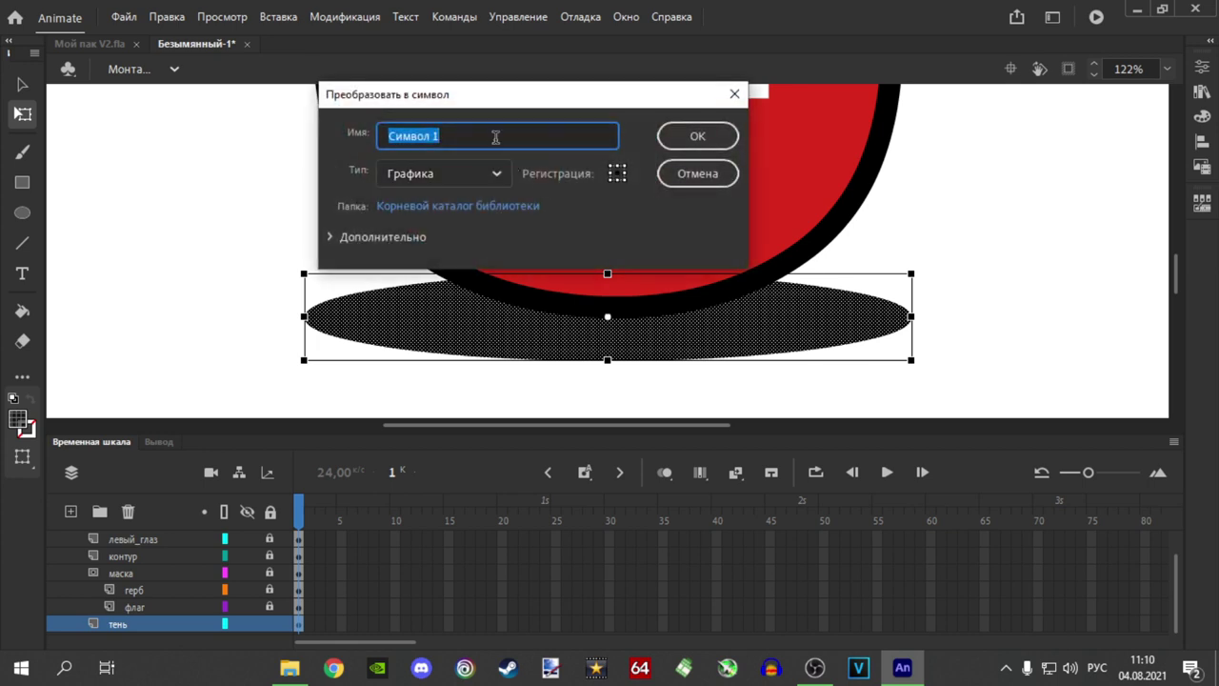
text(тень)
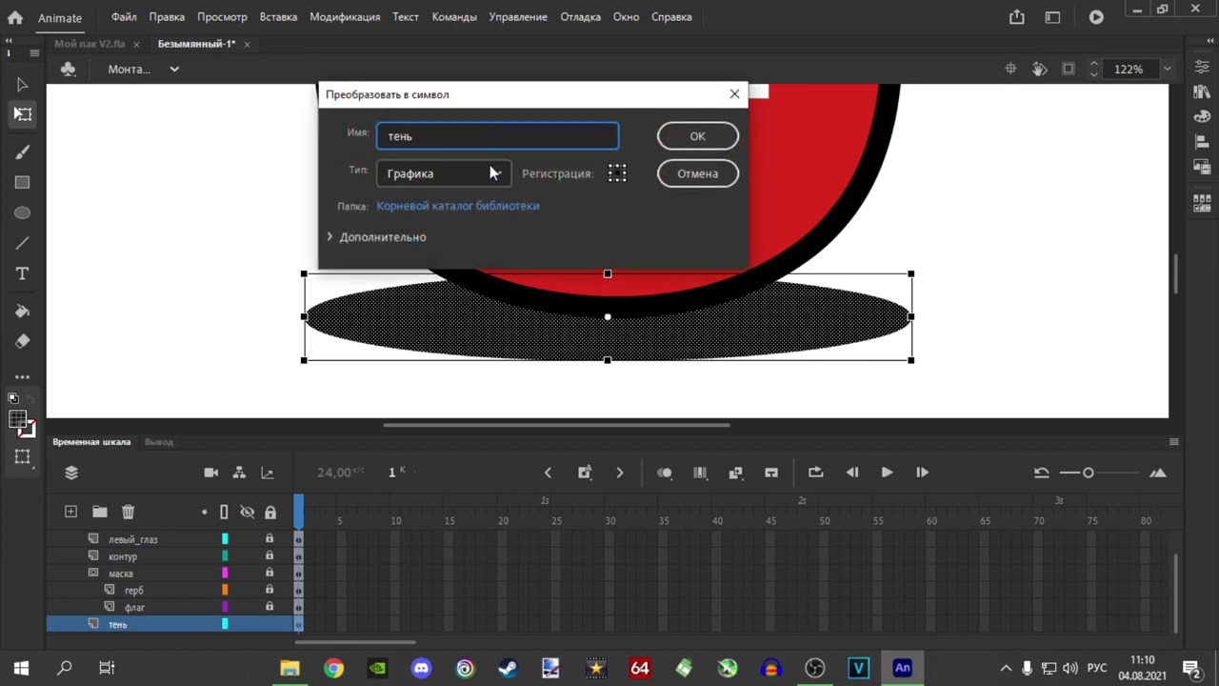
click(489, 166)
click(438, 207)
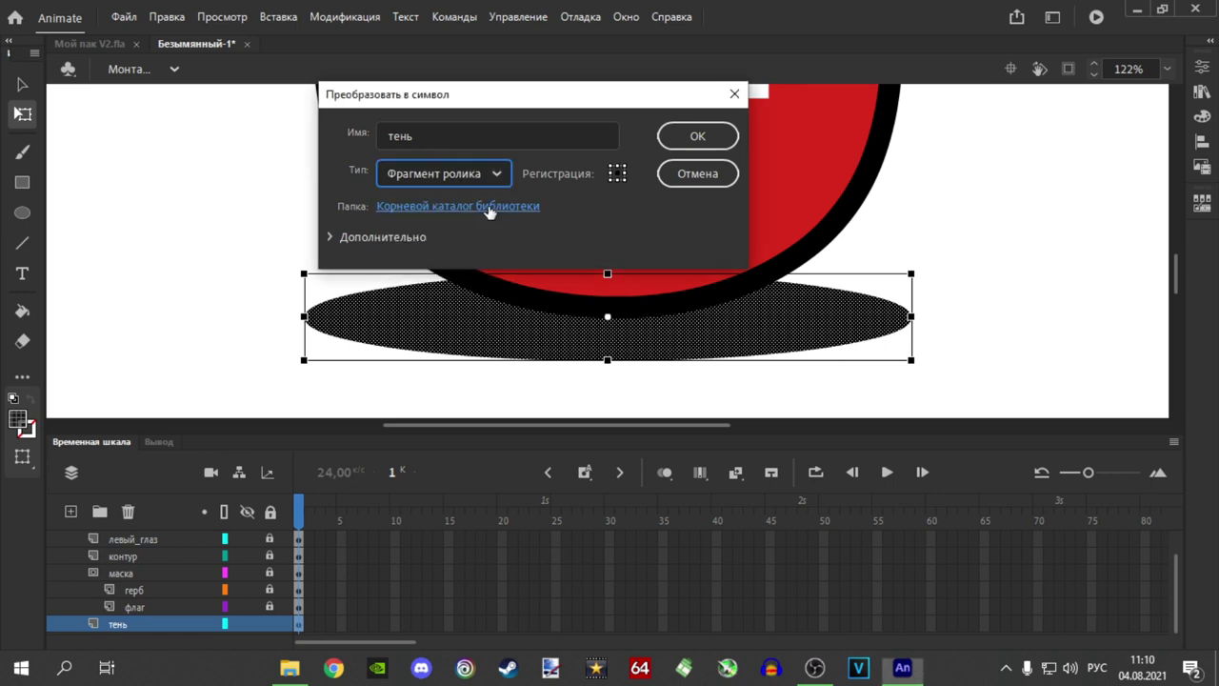
click(700, 136)
click(895, 368)
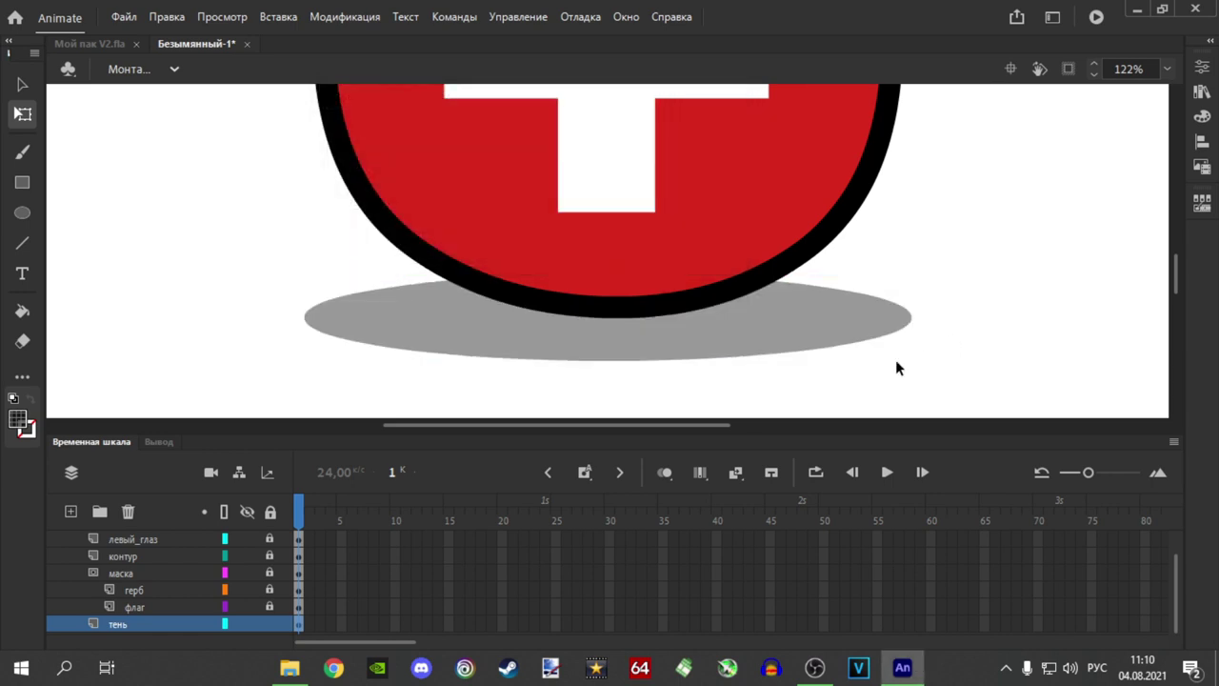
Add a Размытие filter to the тень symbol with Размытие X and Размытие Y at 40.
click(861, 340)
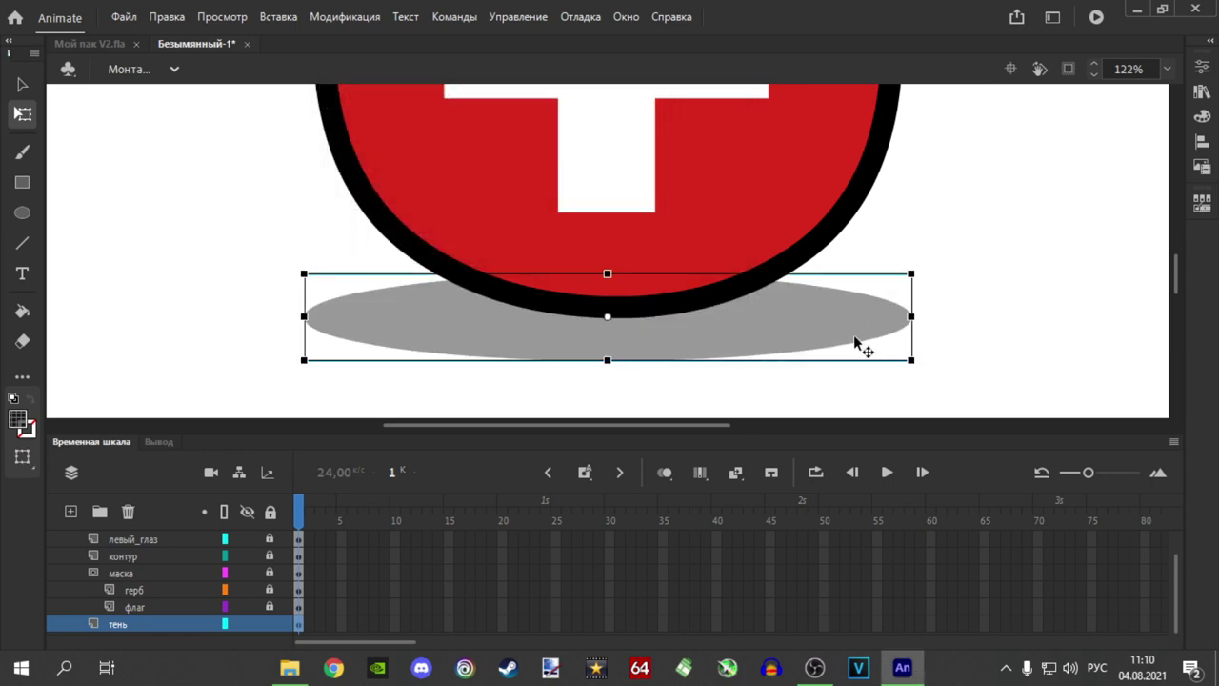
click(1203, 68)
scroll(1000, 483, down, 5)
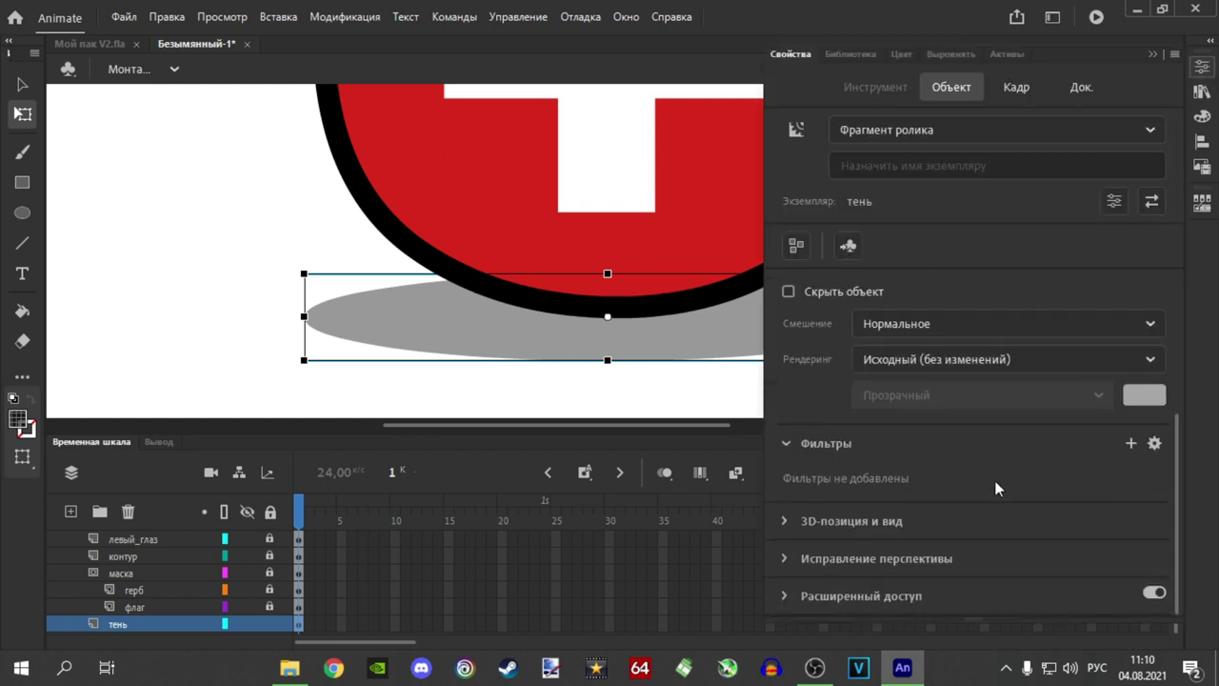
click(1130, 444)
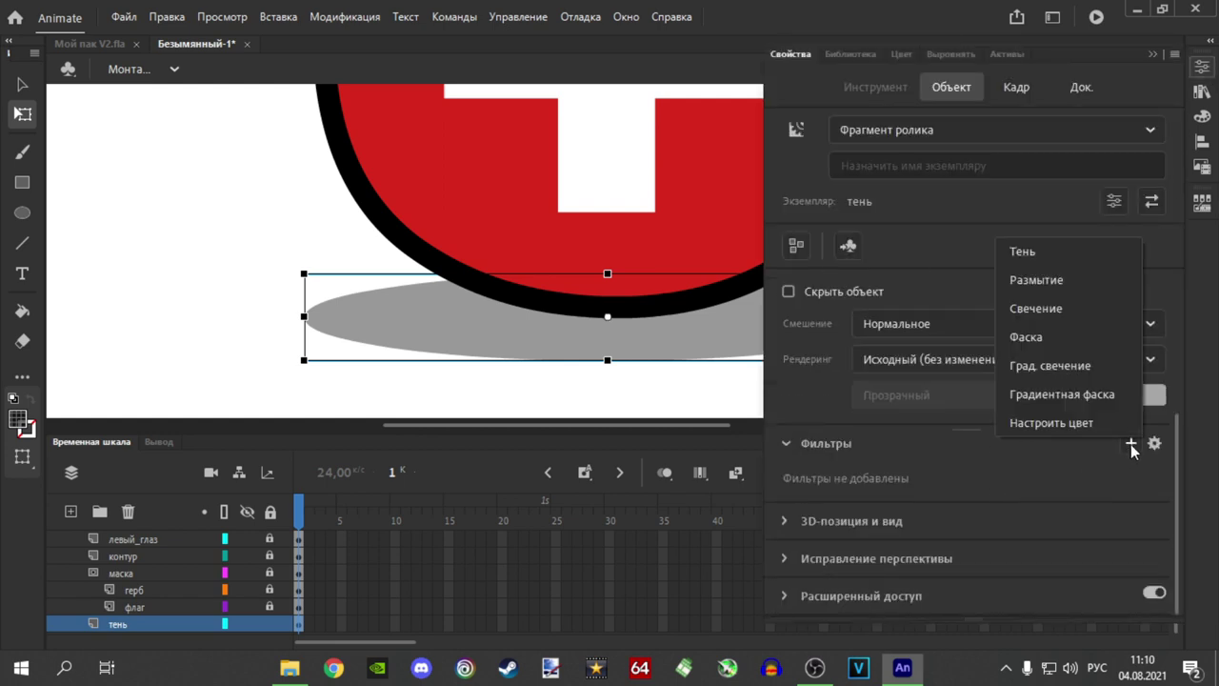
click(1065, 278)
drag(869, 527, 901, 537)
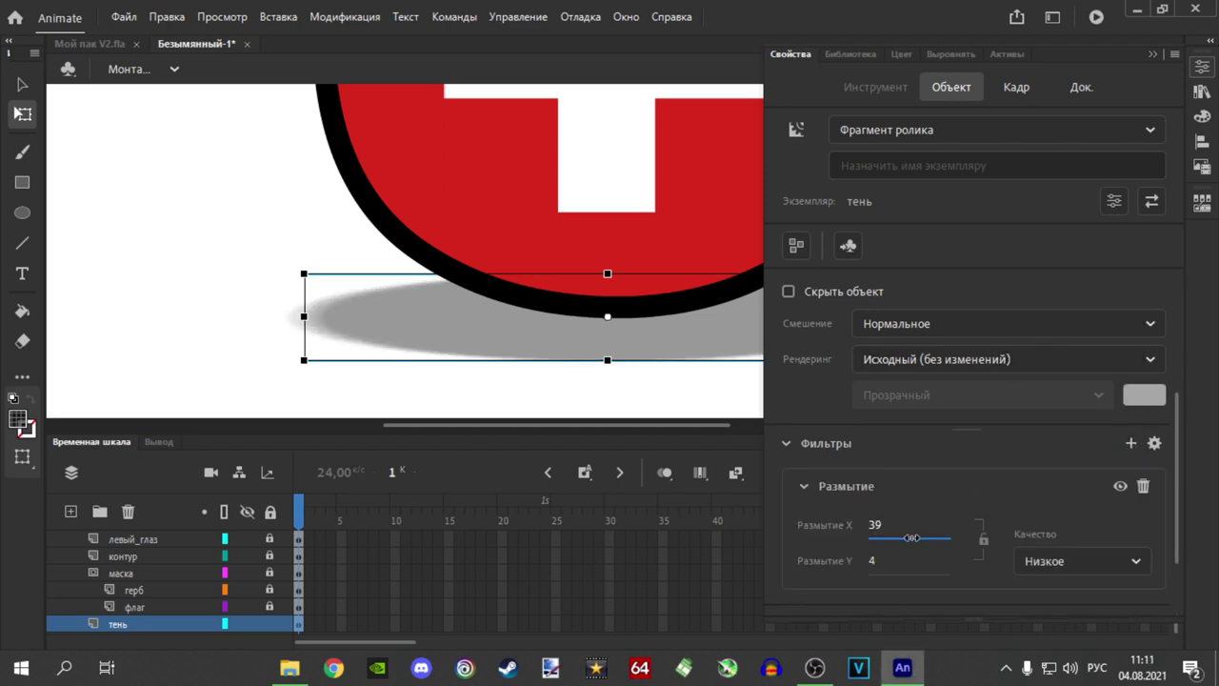
drag(874, 564, 910, 566)
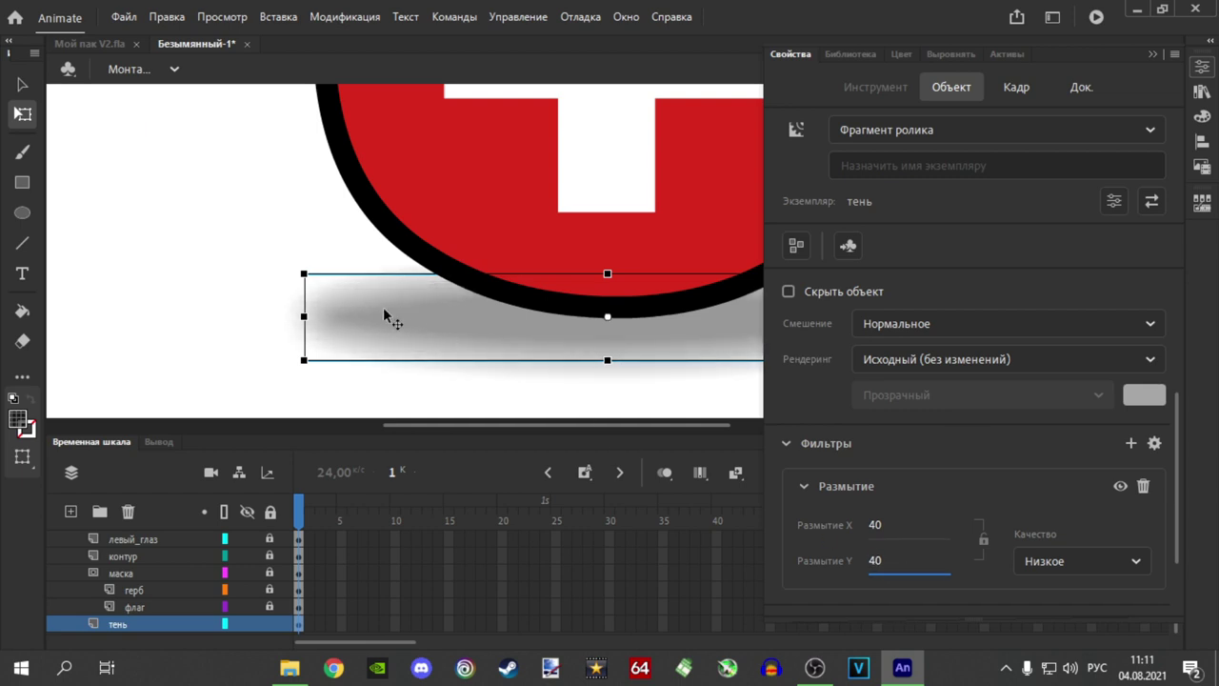
key(ctrl+F3)
click(270, 230)
Examine the whole character and its blurred shadow on the stage.
scroll(905, 278, down, 2)
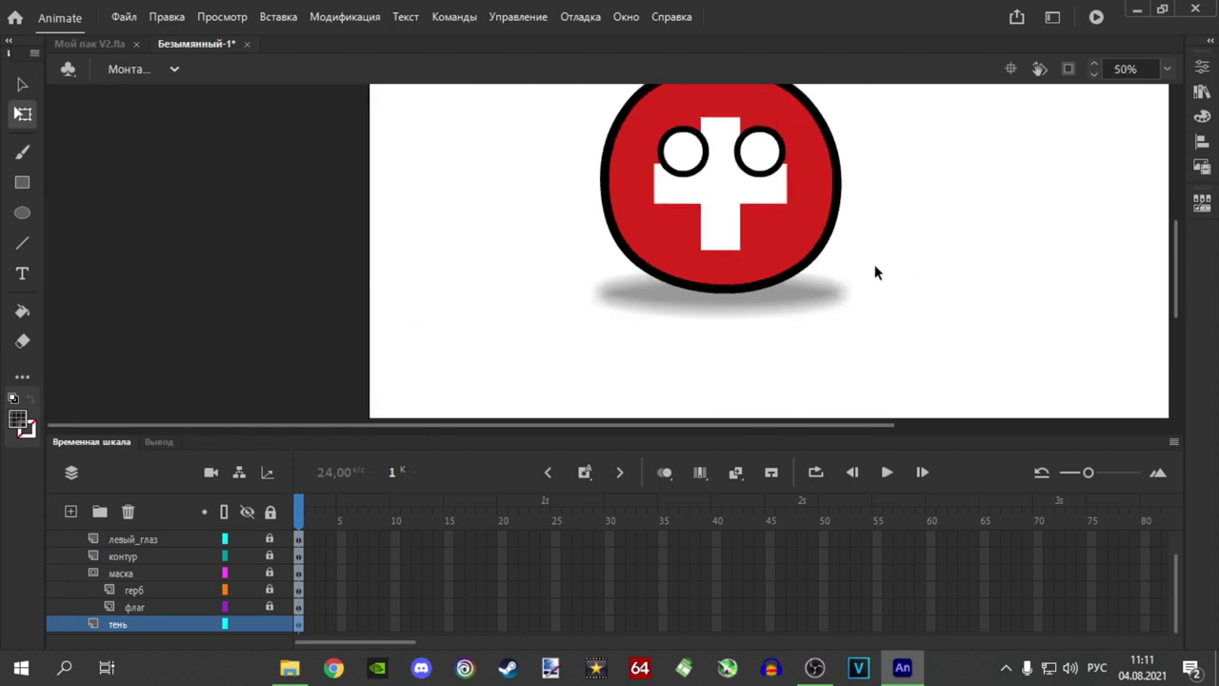
scroll(848, 274, right, 3)
scroll(308, 254, up, 1)
scroll(309, 253, up, 2)
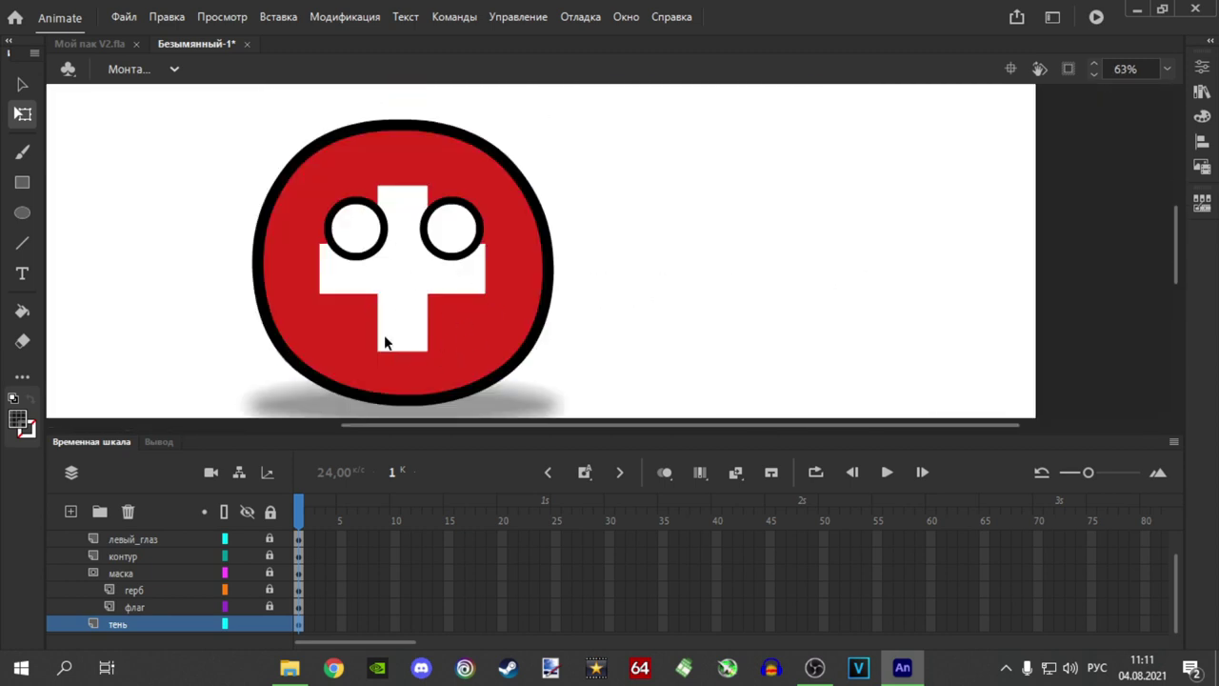
scroll(426, 317, down, 2)
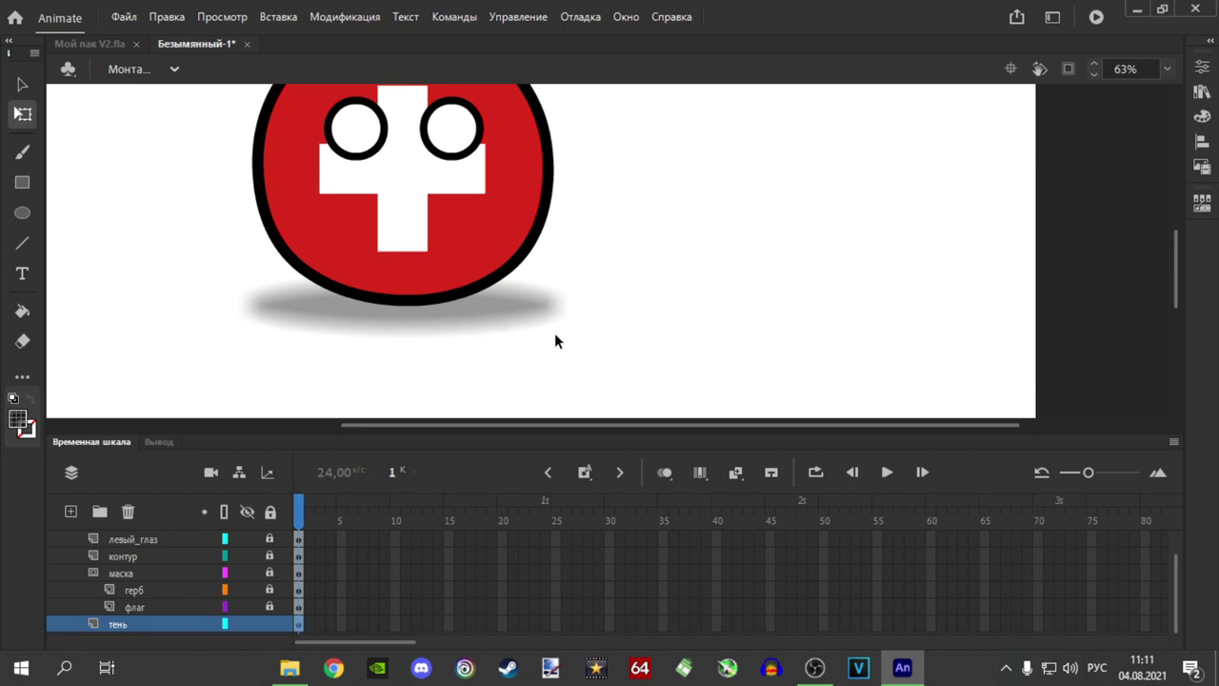
scroll(572, 343, right, 5)
scroll(533, 348, left, 6)
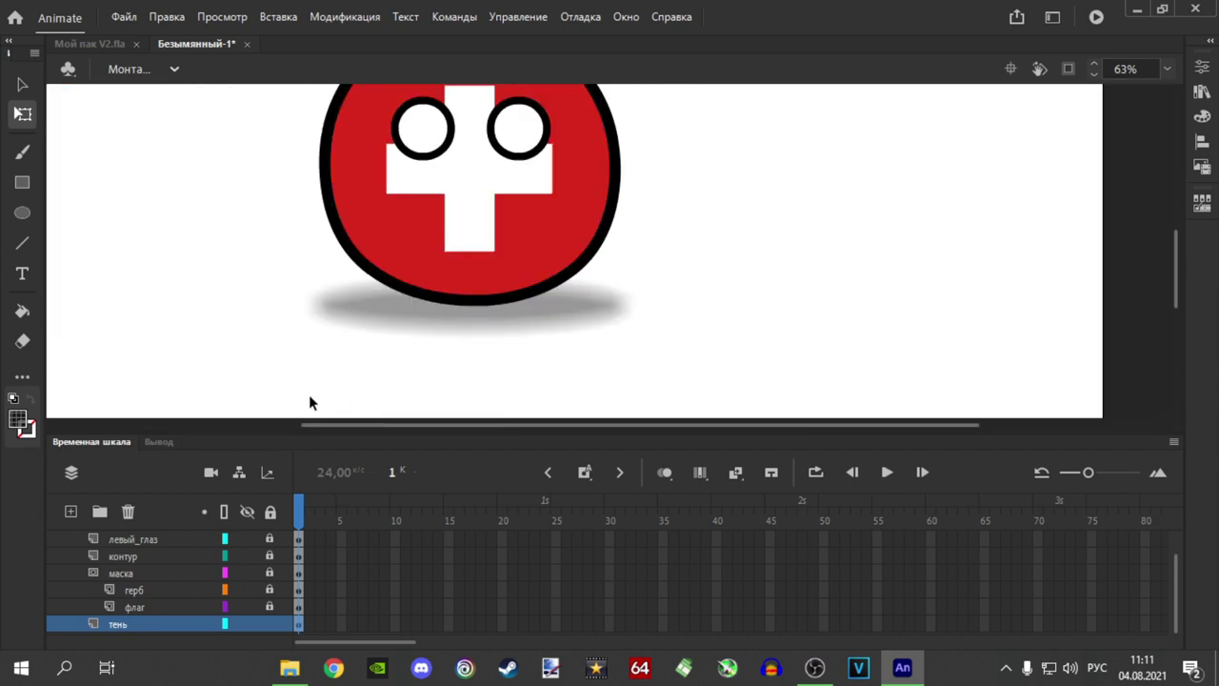
drag(917, 425, 896, 425)
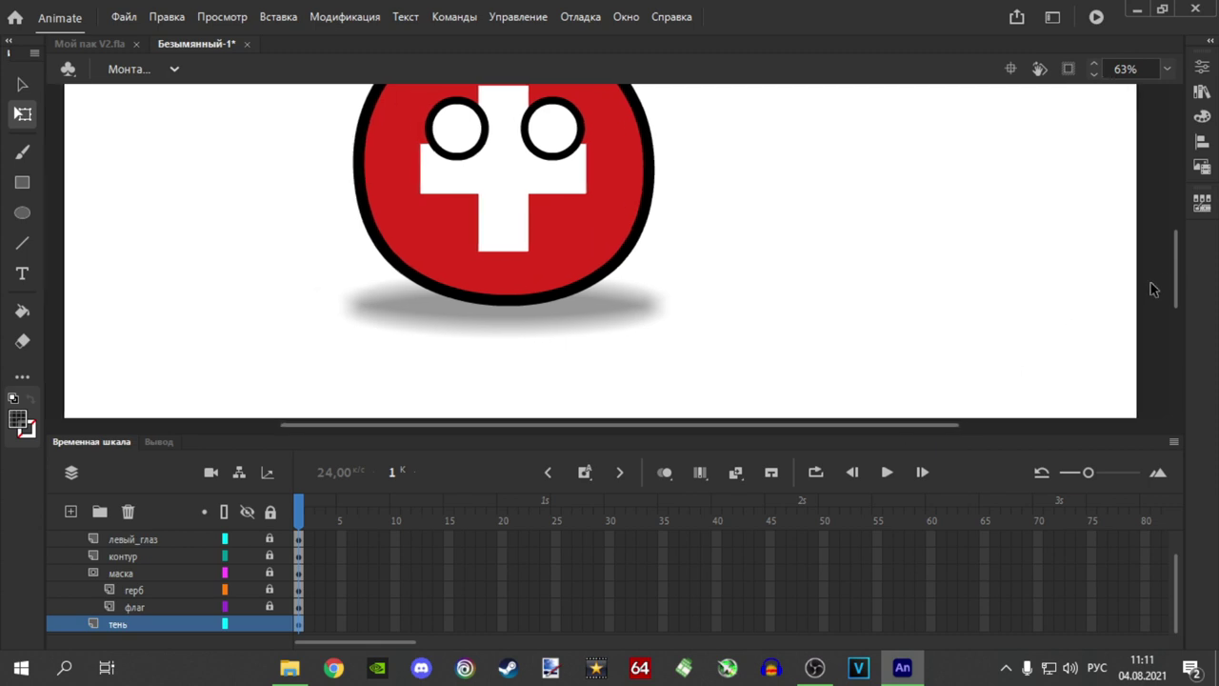
drag(1176, 274, 1178, 264)
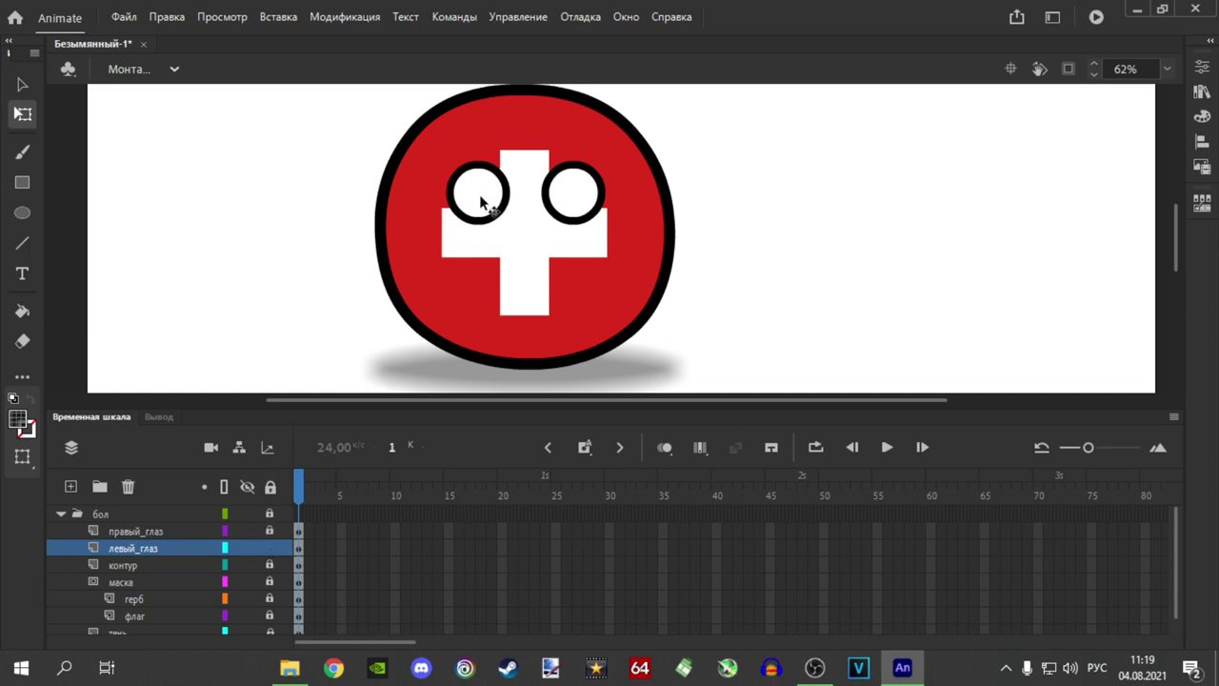
Extend the ball's layers to frame 5 and add keyframes at frame 5 on the правый_глаз and левый_глаз layers.
scroll(438, 157, up, 2)
scroll(617, 225, up, 1)
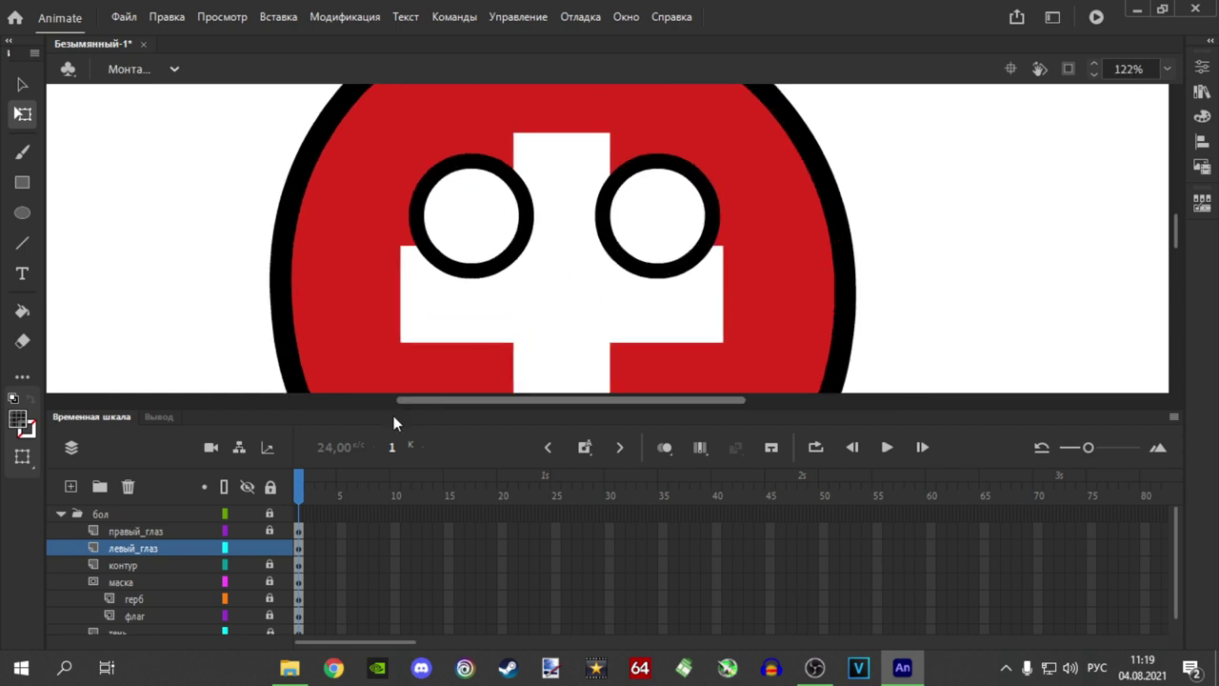
key(F6)
key(F5)
key(F5)
key(F5)
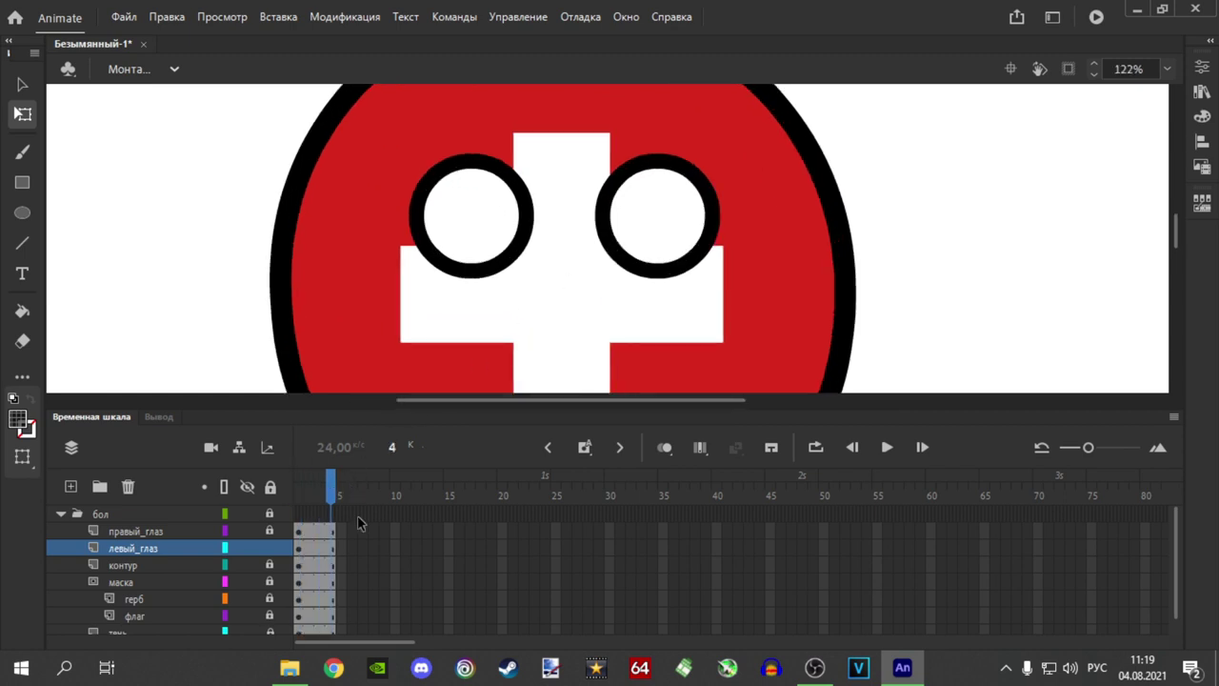
click(340, 533)
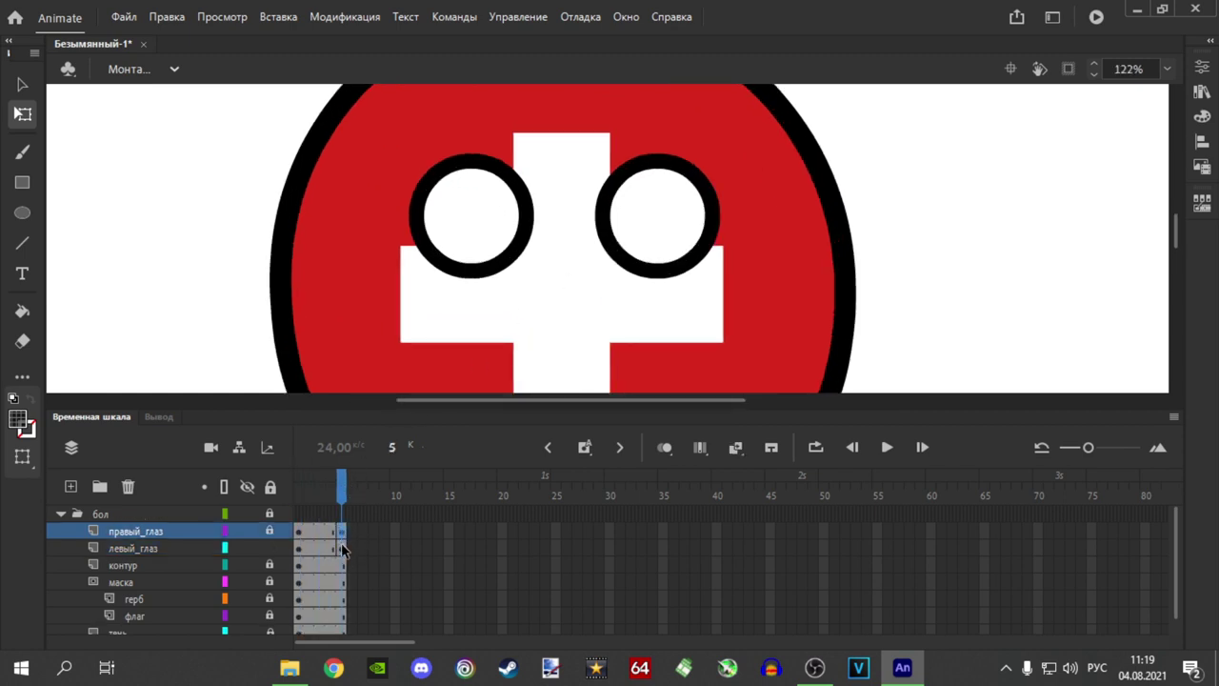
click(342, 548)
Assign frame picker poses 2 to 10 to the left eye on consecutive keyframes starting at frame 5 of левый_глаз.
click(418, 289)
click(470, 243)
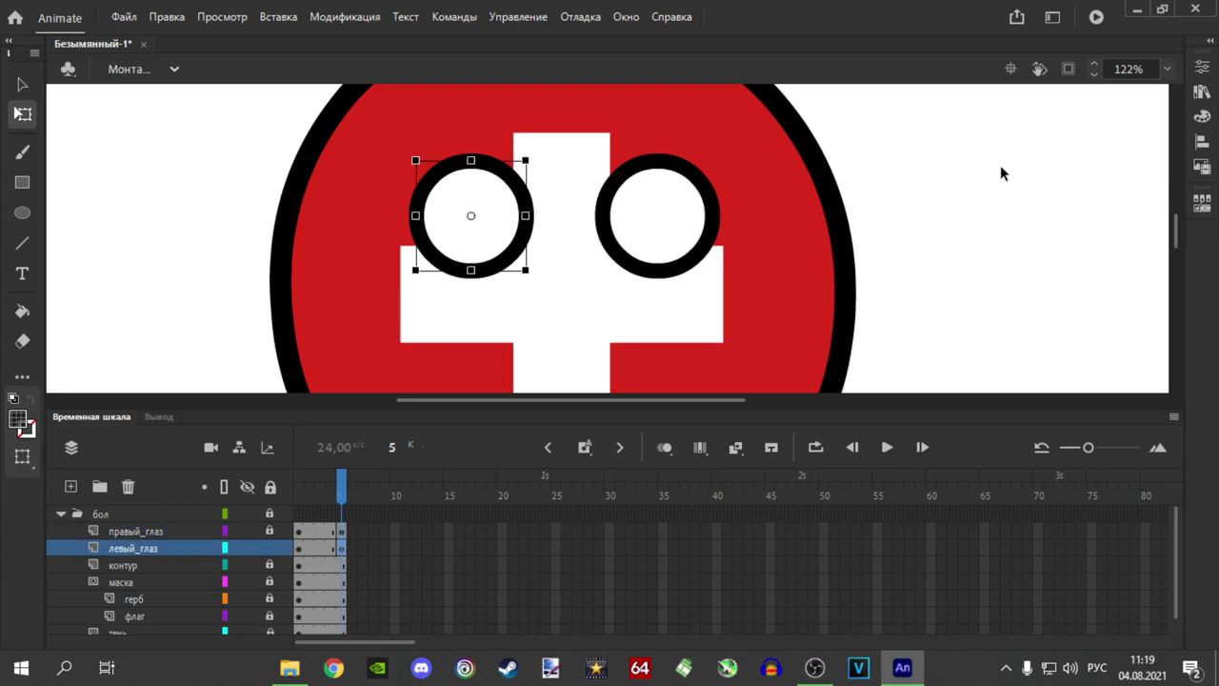
click(1202, 202)
click(884, 273)
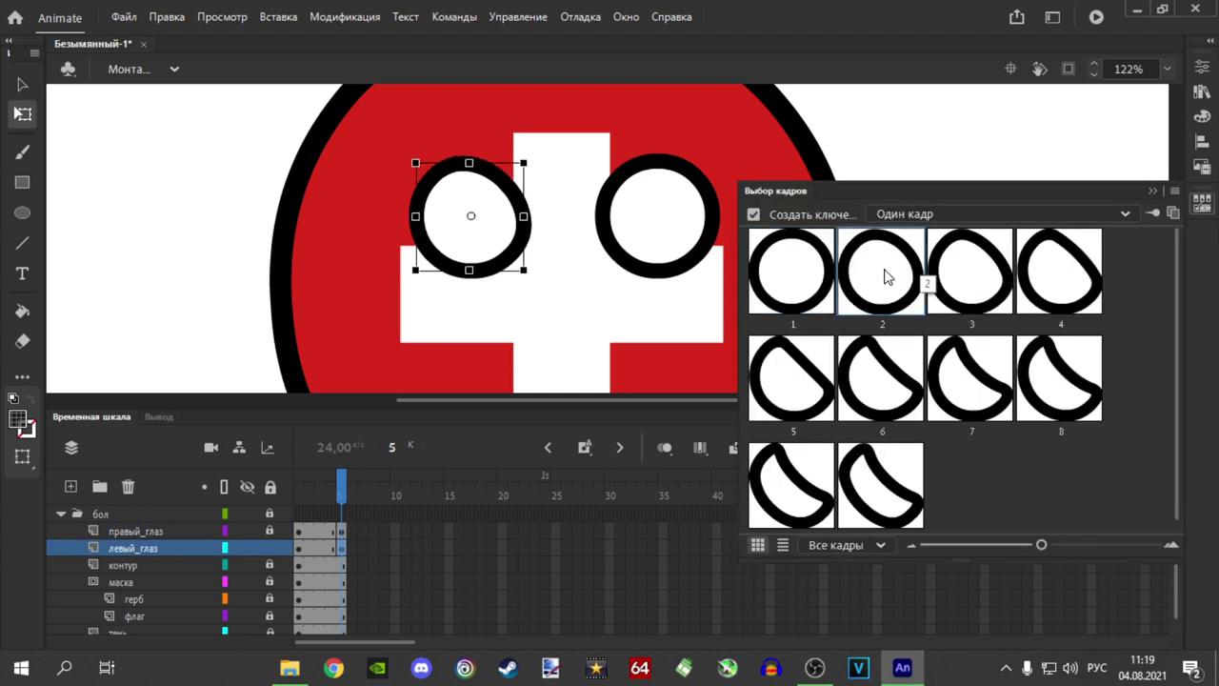
click(986, 276)
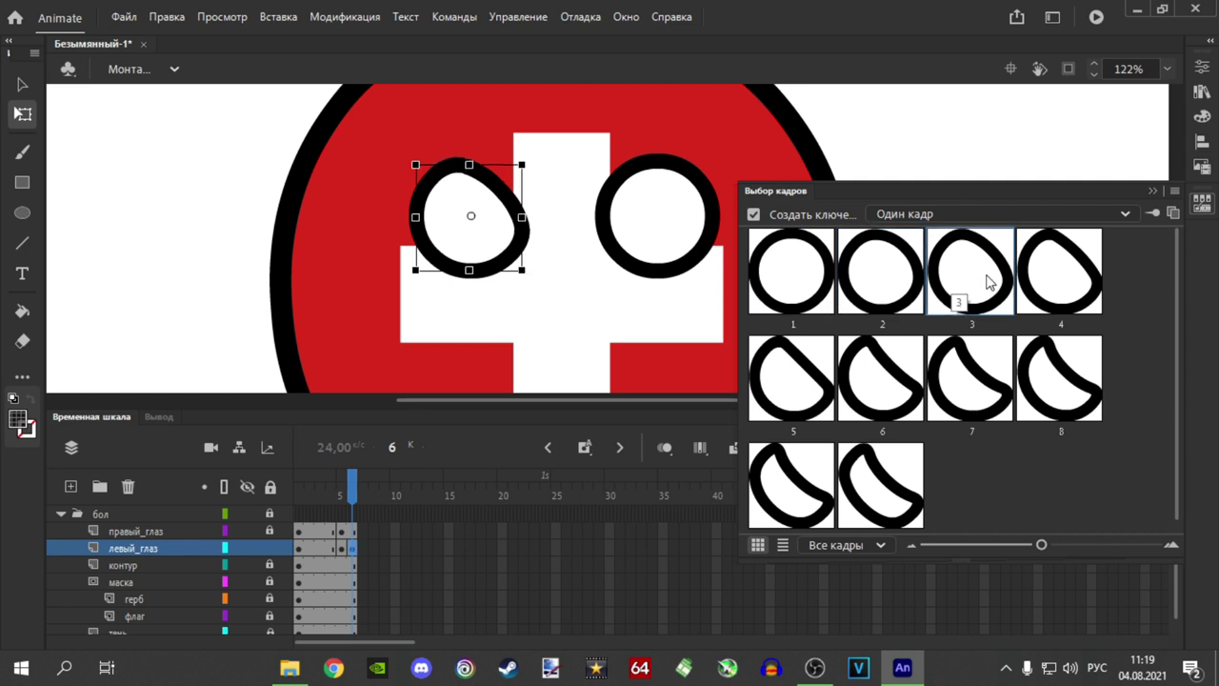
click(1079, 281)
click(827, 401)
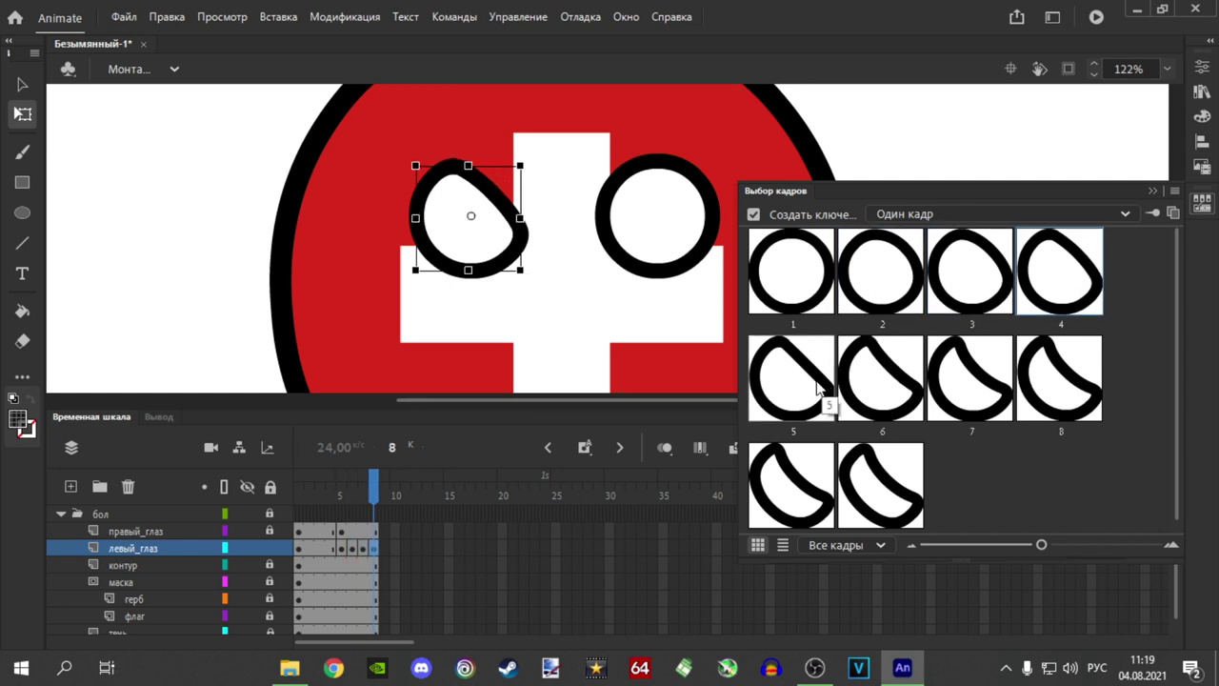
click(874, 395)
click(965, 381)
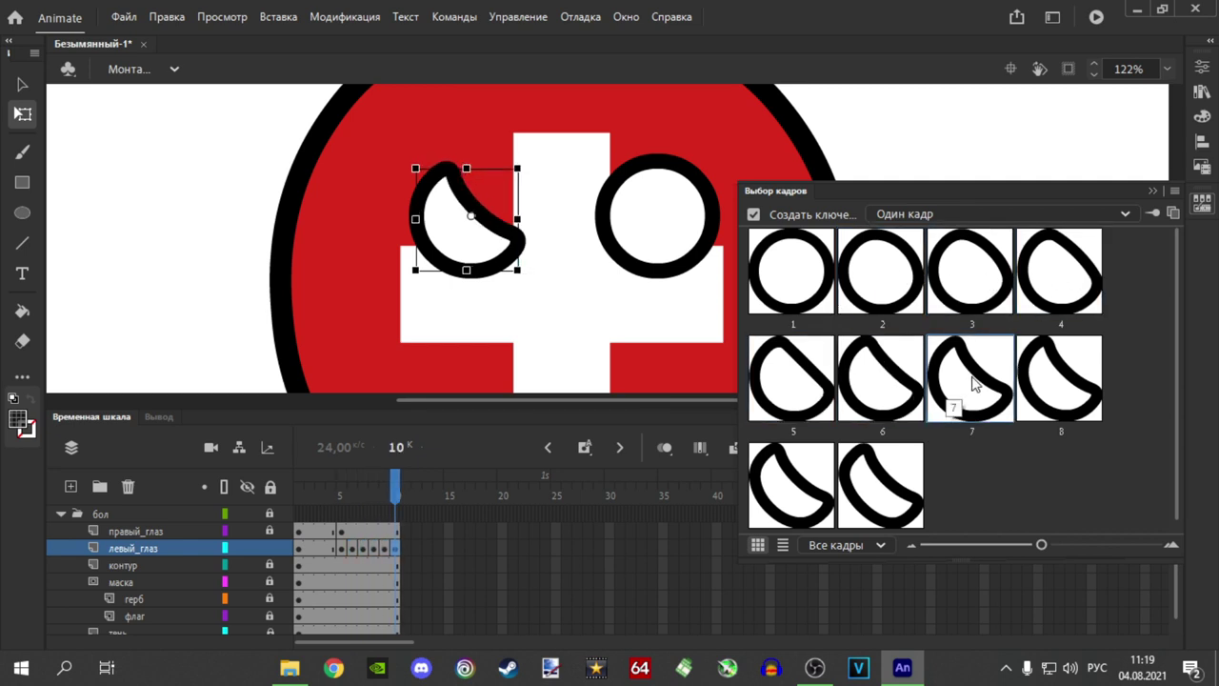
click(1048, 391)
click(816, 476)
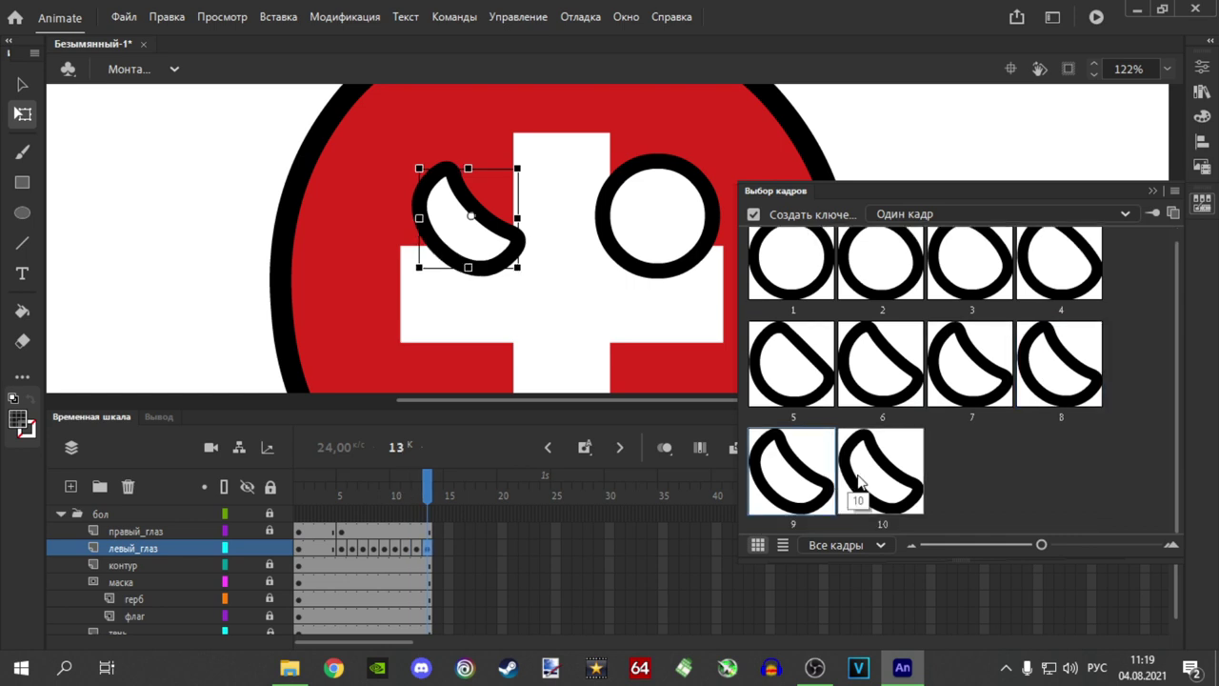
click(853, 493)
Play back the left eye's expression change from around frame 5.
drag(422, 478, 318, 494)
key(Return)
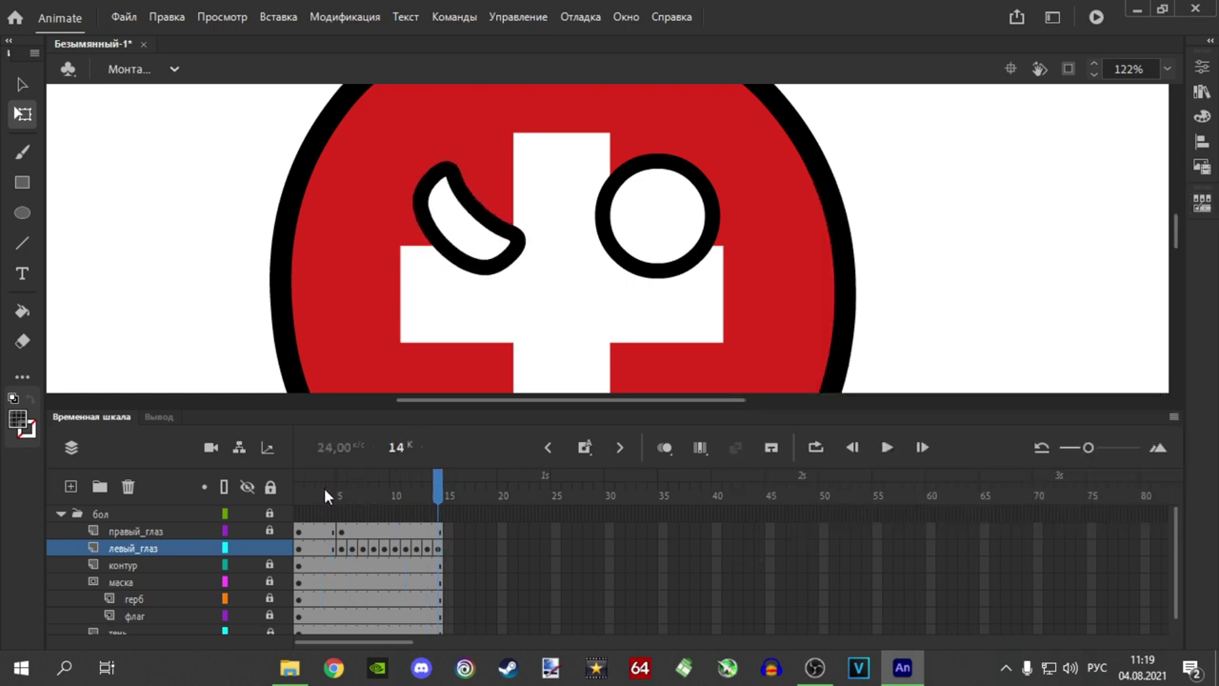
drag(397, 485, 336, 488)
key(Return)
Lock the левый_глаз layer, unlock правый_глаз and select the right eye at frame 5.
click(269, 547)
click(269, 530)
click(681, 245)
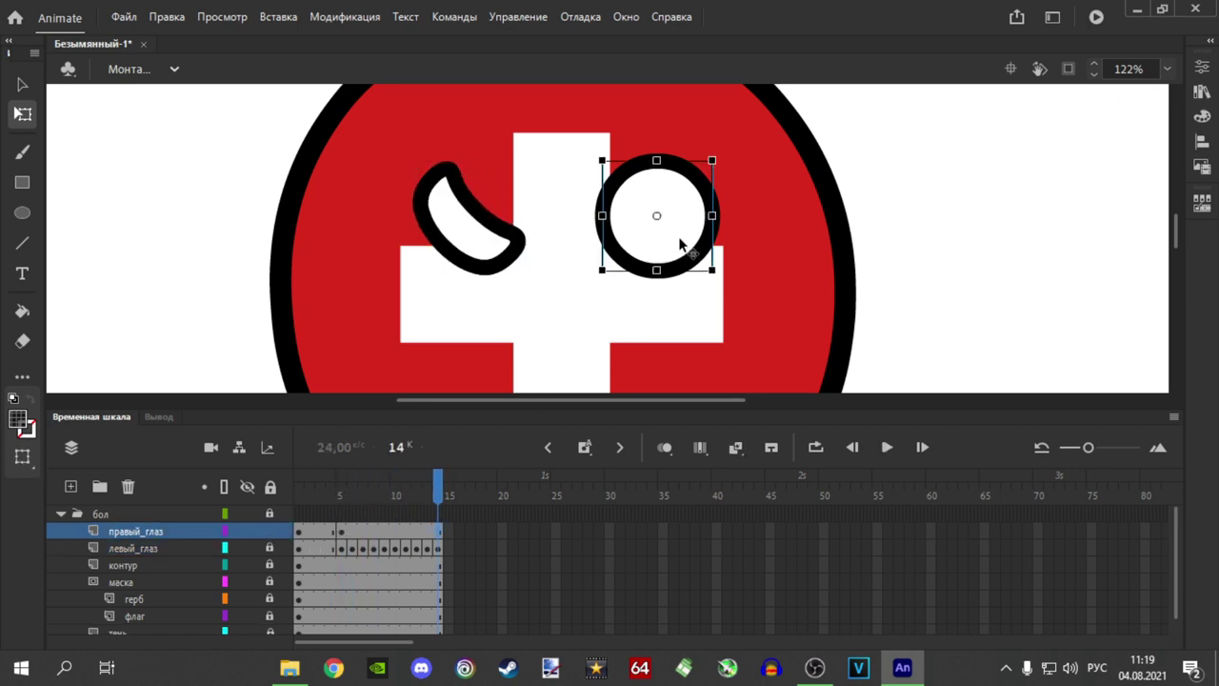
click(341, 531)
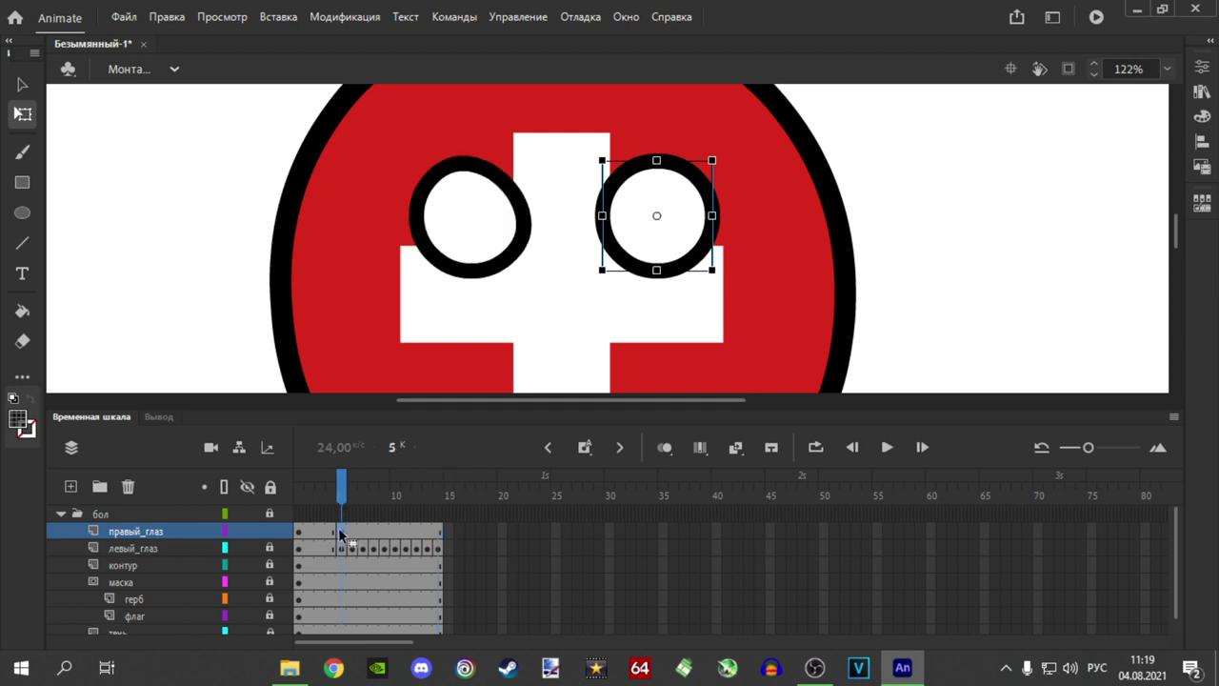
Assign frame picker poses 2 to 10 to the right eye, one per frame, starting at frame 5 of правый_глаз.
click(1201, 202)
click(881, 289)
key(period)
click(962, 271)
key(period)
click(1059, 278)
key(period)
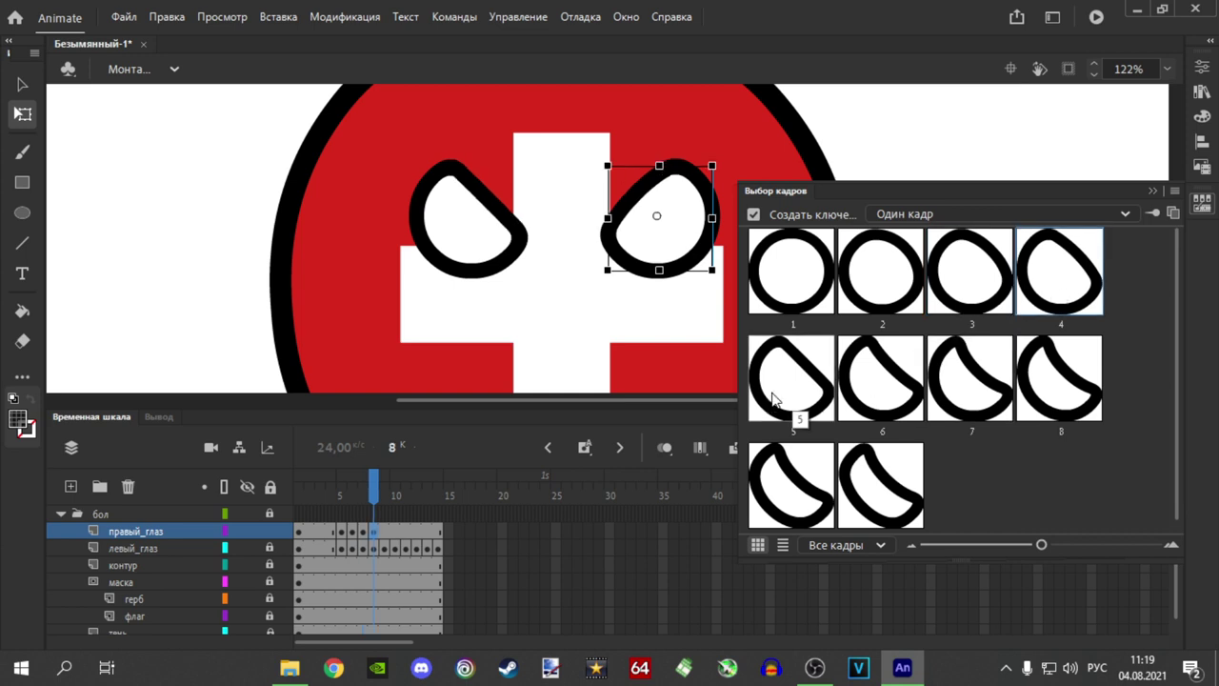
click(787, 404)
key(period)
click(878, 389)
key(period)
click(965, 390)
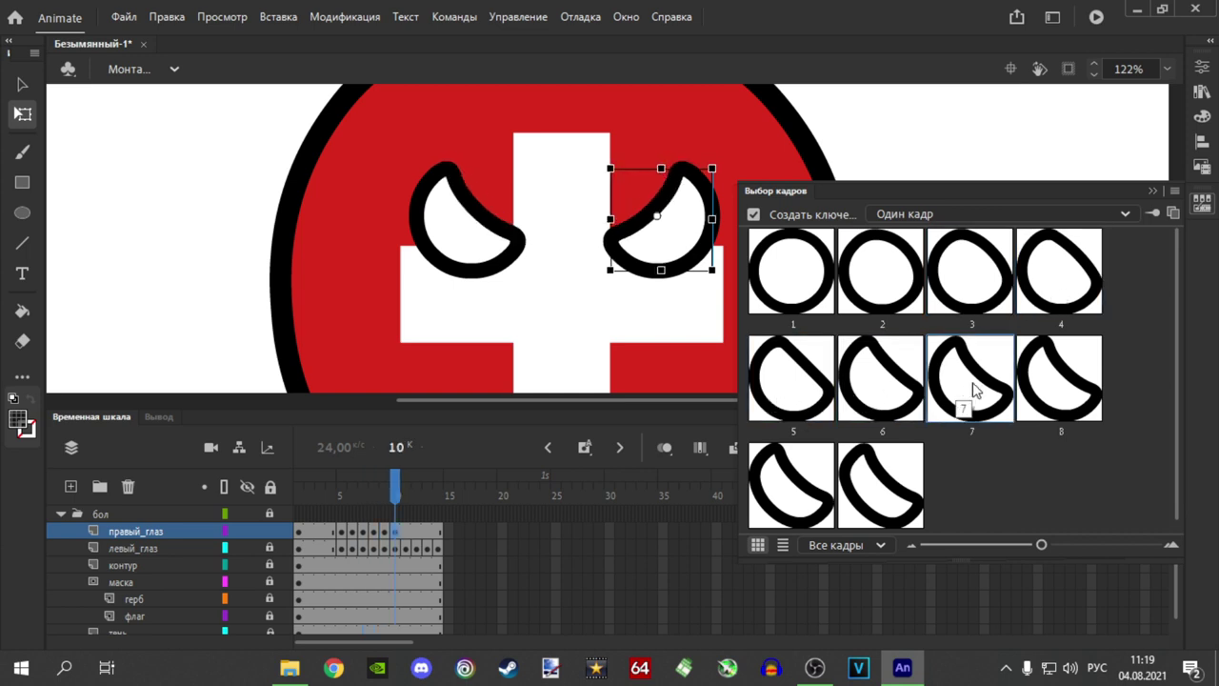
key(period)
click(1050, 391)
key(period)
click(794, 513)
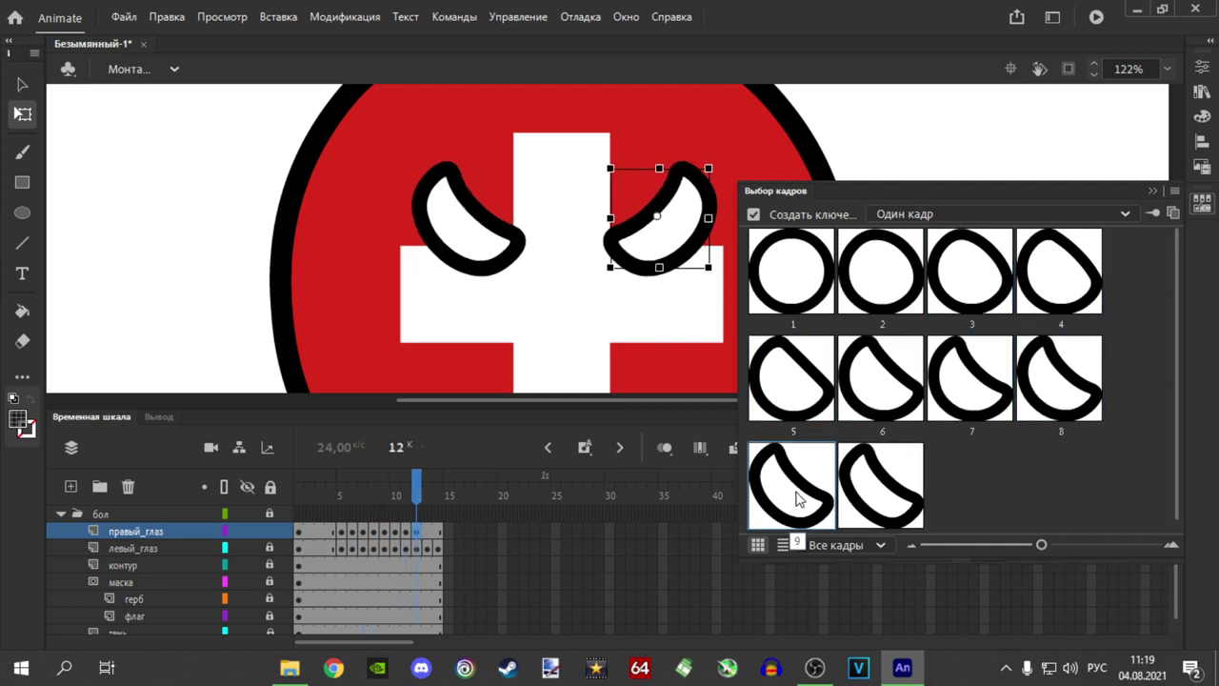
key(period)
click(881, 500)
key(period)
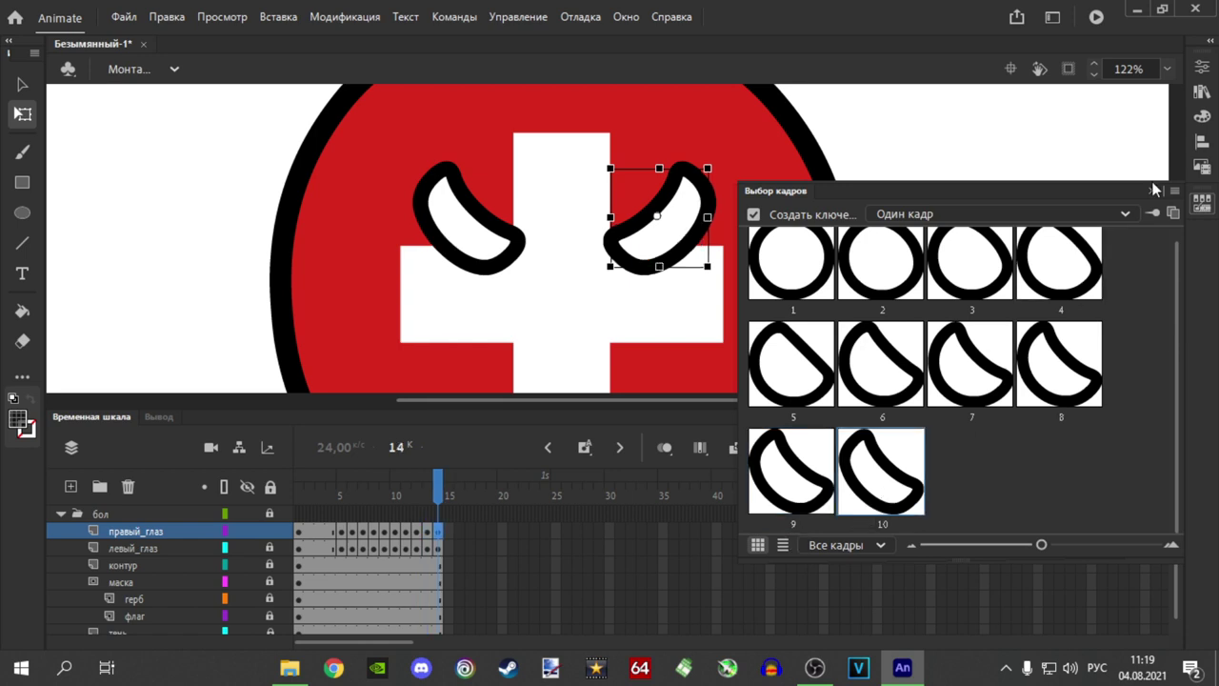
click(1201, 202)
Play back the animation of both eyes and examine the whole character.
scroll(564, 309, down, 5)
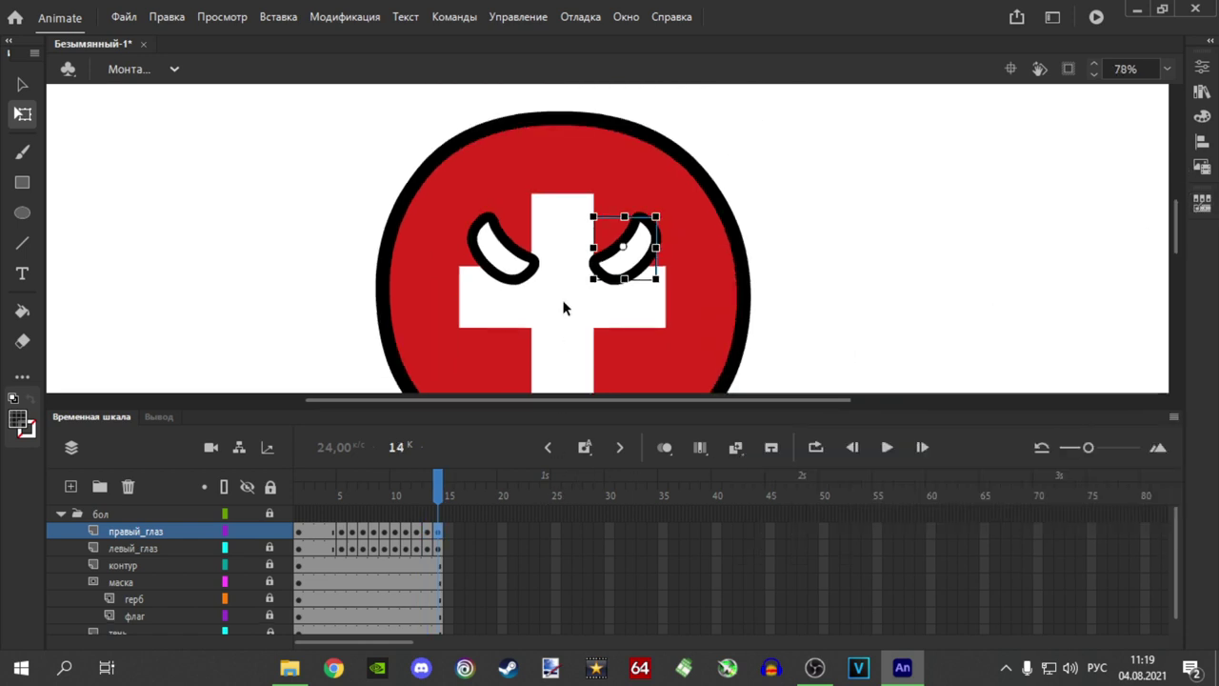
key(Return)
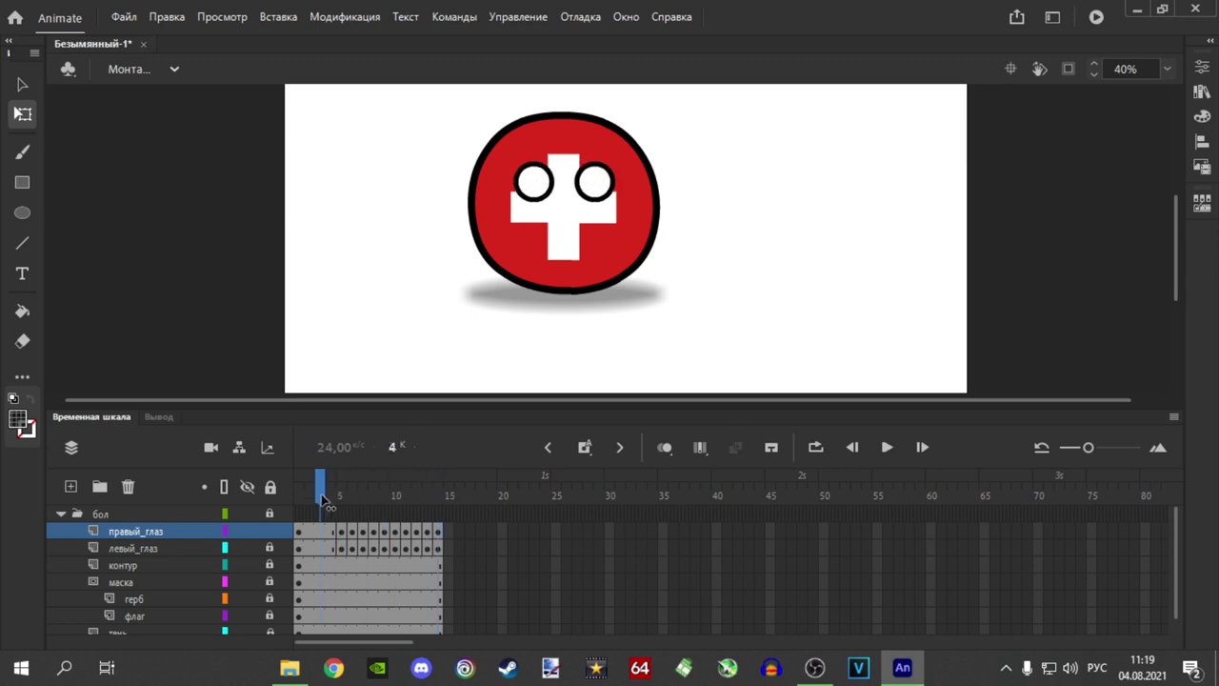
click(684, 315)
scroll(608, 186, up, 2)
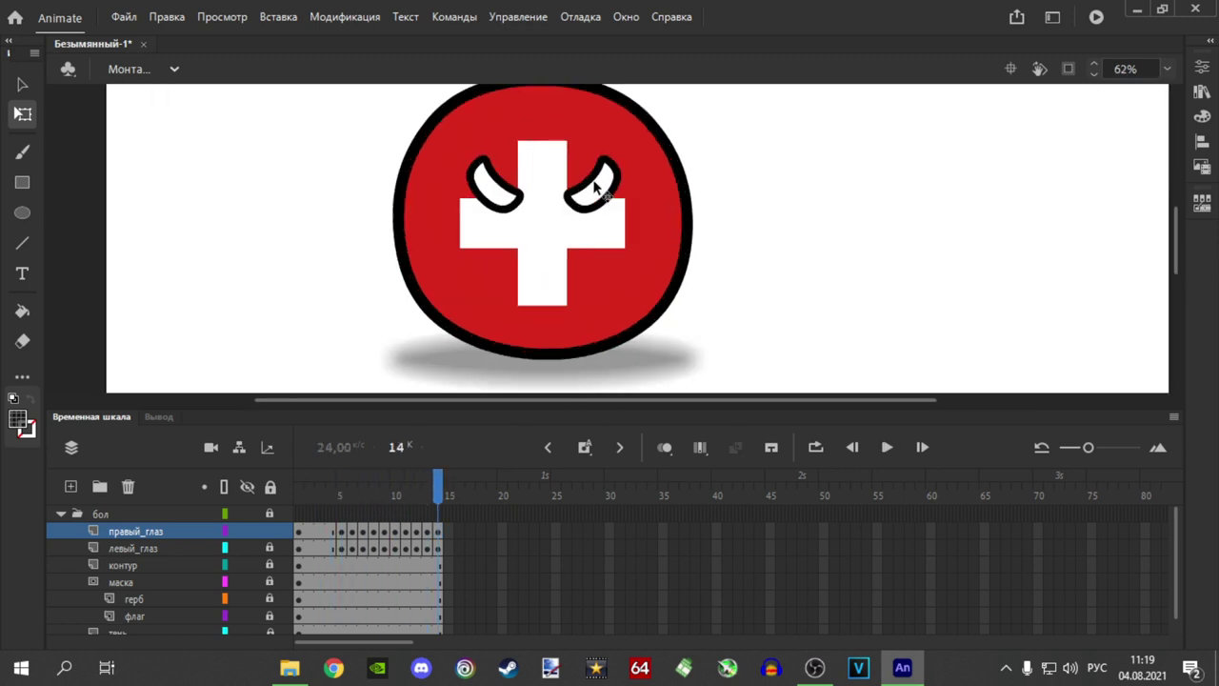
Unlock the левый_глаз and герб layers, hide the маска layer, and add a keyframe at frame 14 on герб.
click(271, 547)
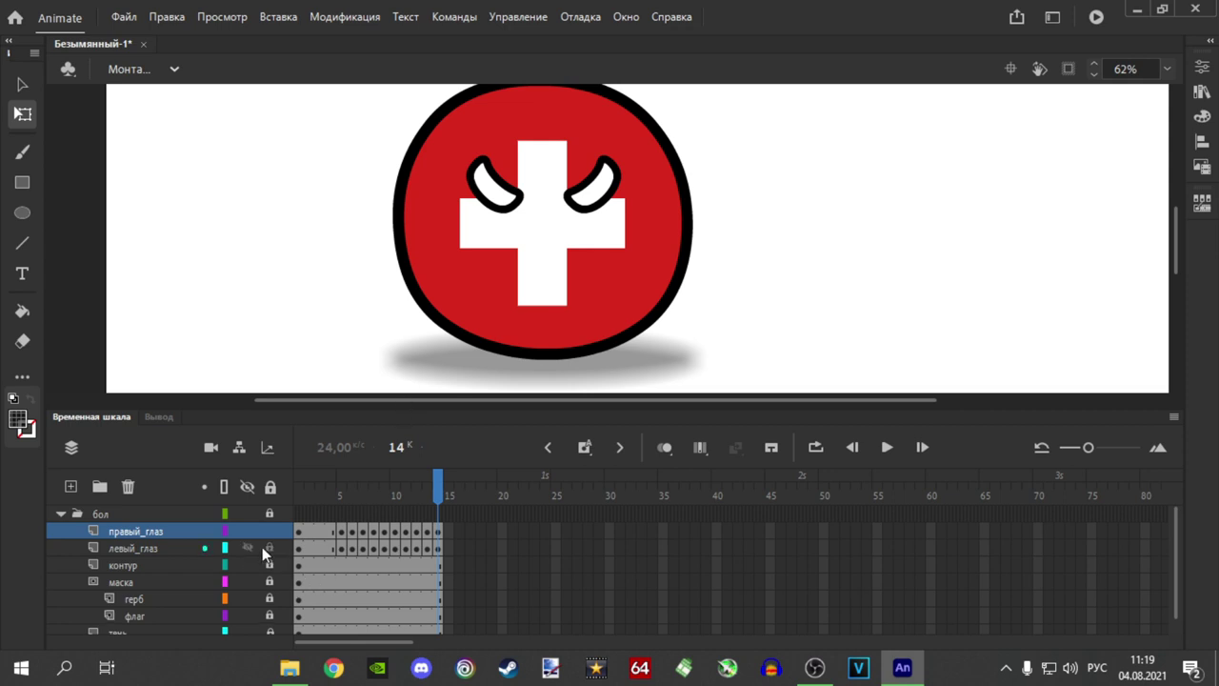
click(269, 598)
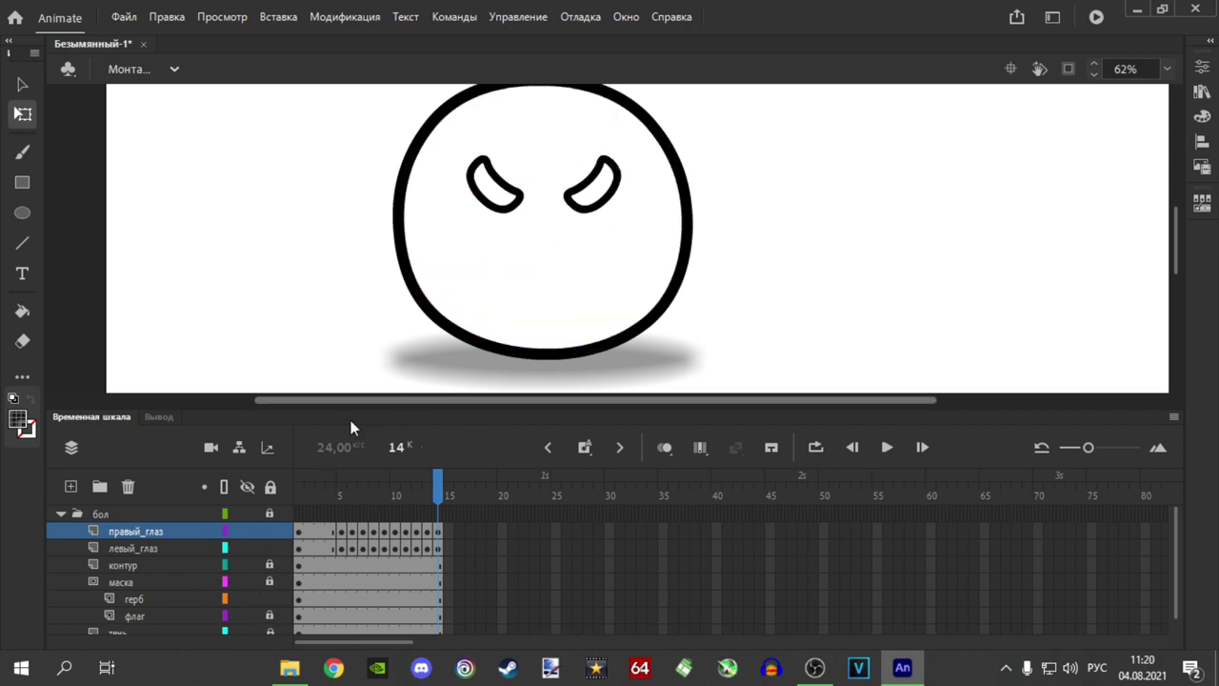
click(247, 581)
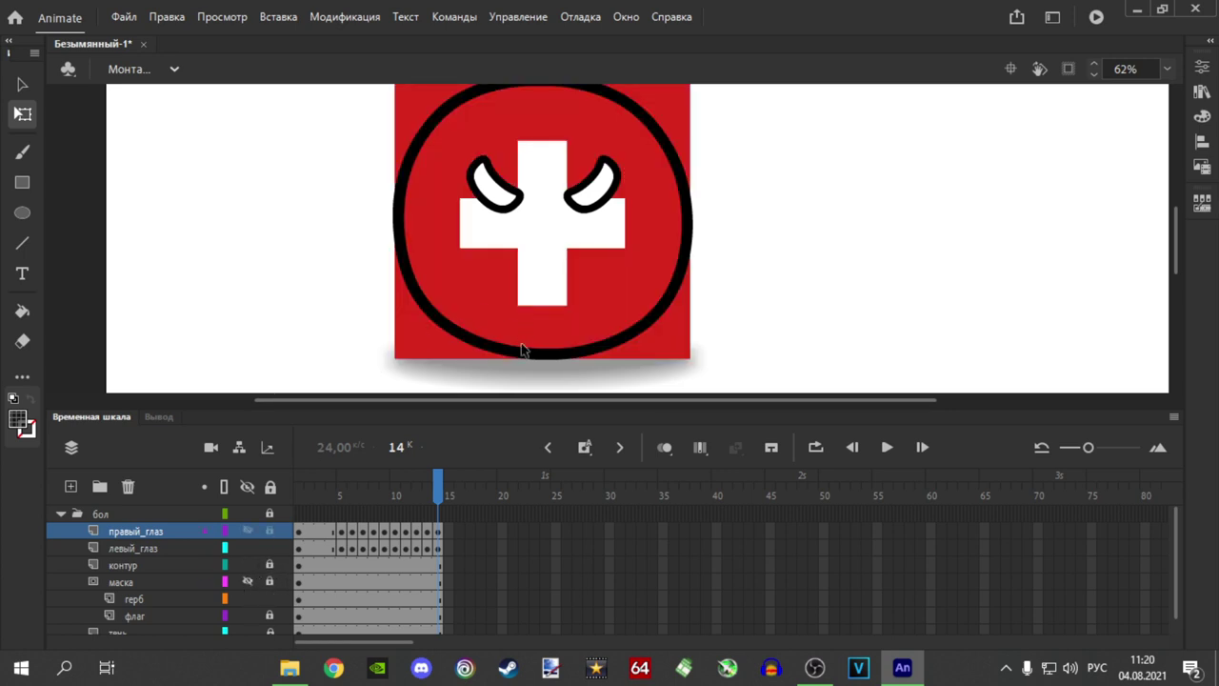
click(438, 598)
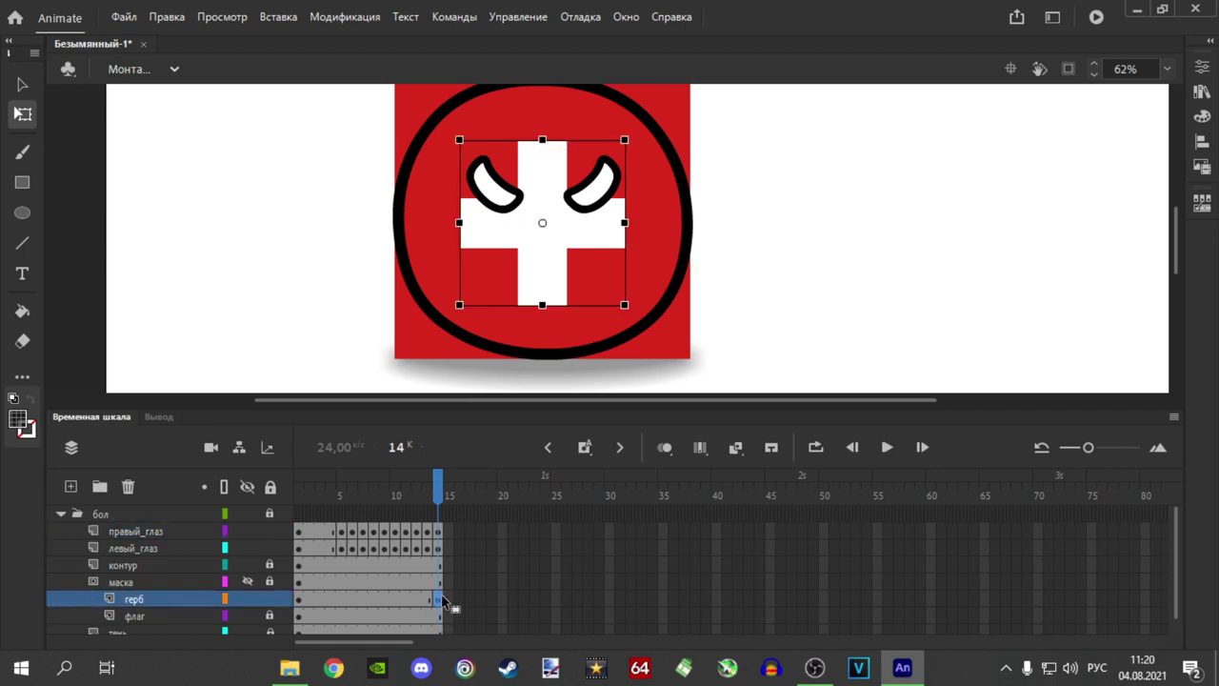
Extend all the ball's layers to frame 20 and add keyframes there on герб, правый_глаз and левый_глаз.
click(441, 490)
key(F5)
key(F5)
key(F5)
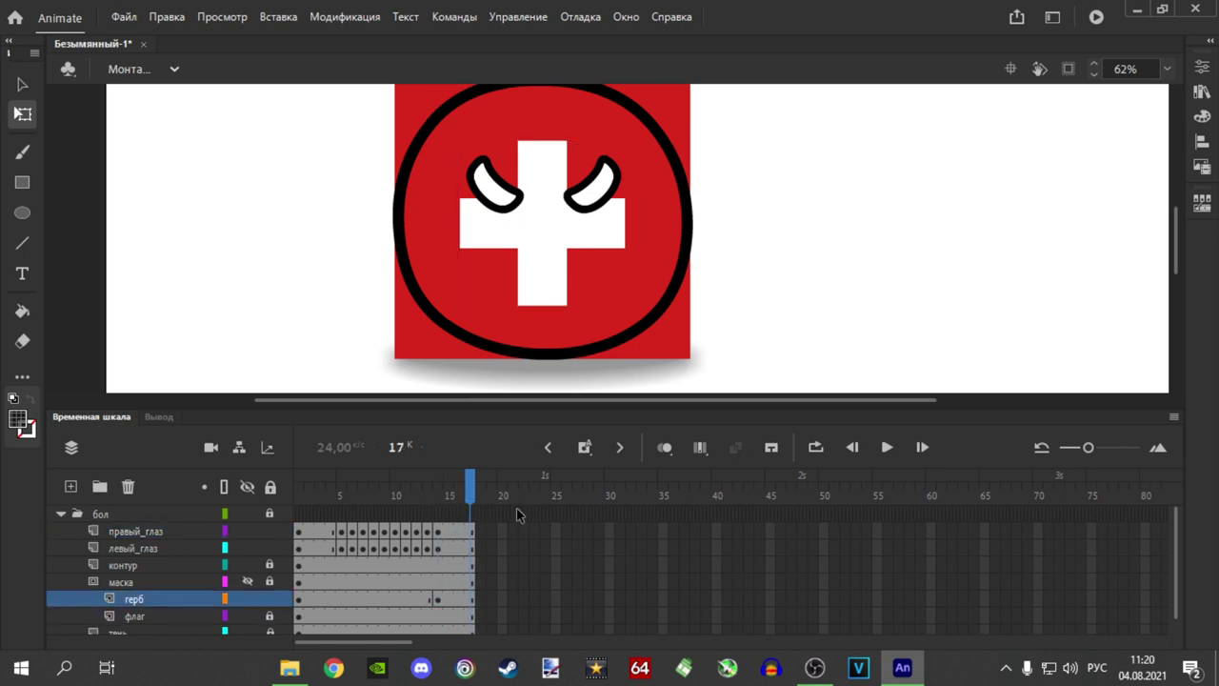
key(F5)
key(F5)
key(F5)
key(F6)
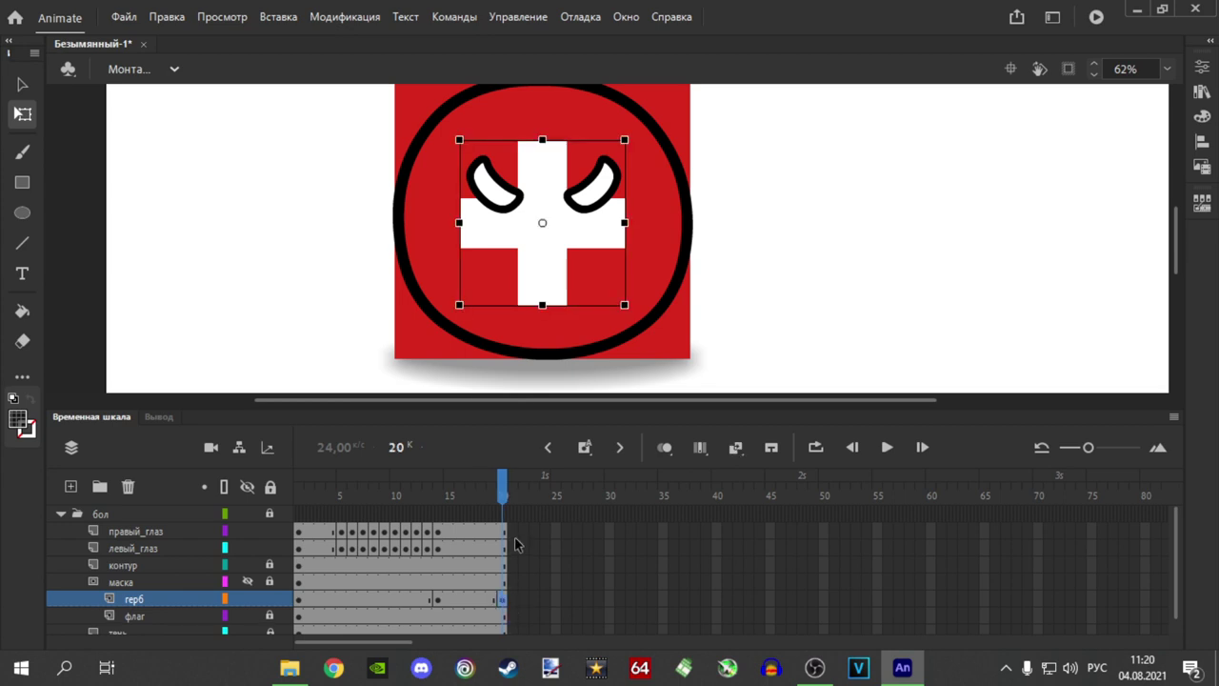
drag(505, 533, 504, 549)
key(F6)
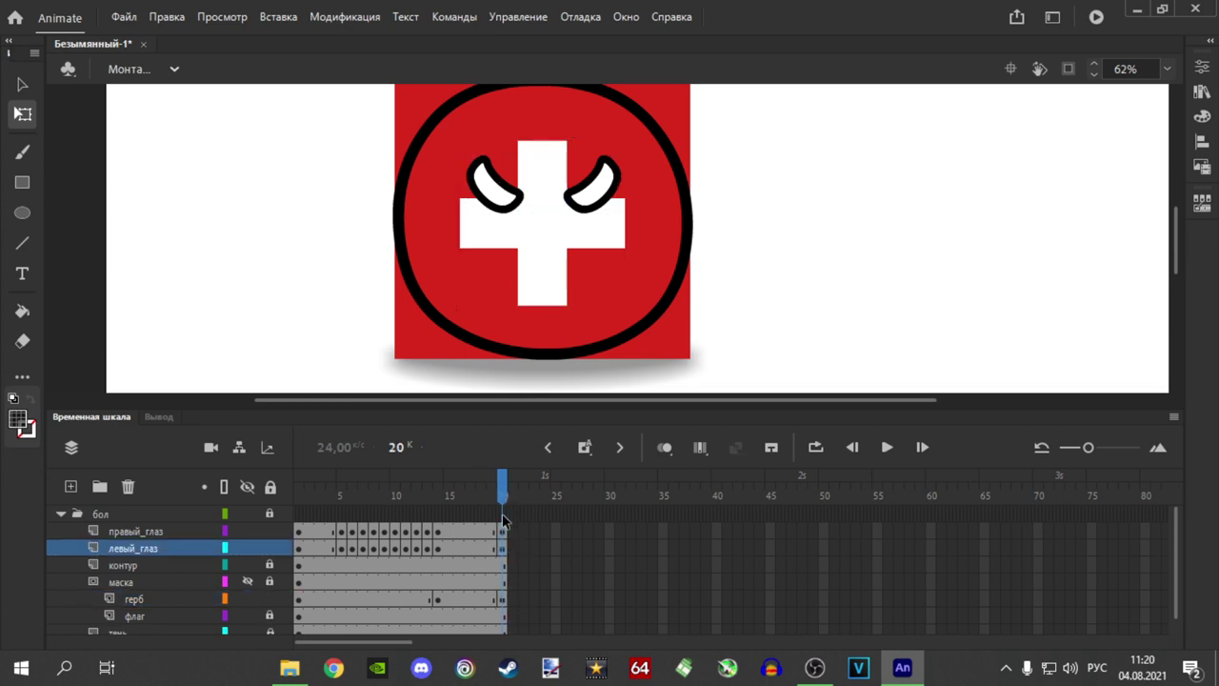
Create classic motion tweens at frame 20 on правый_глаз, левый_глаз and герб, converting the emblem to a symbol for tweening.
click(502, 533)
right_click(502, 533)
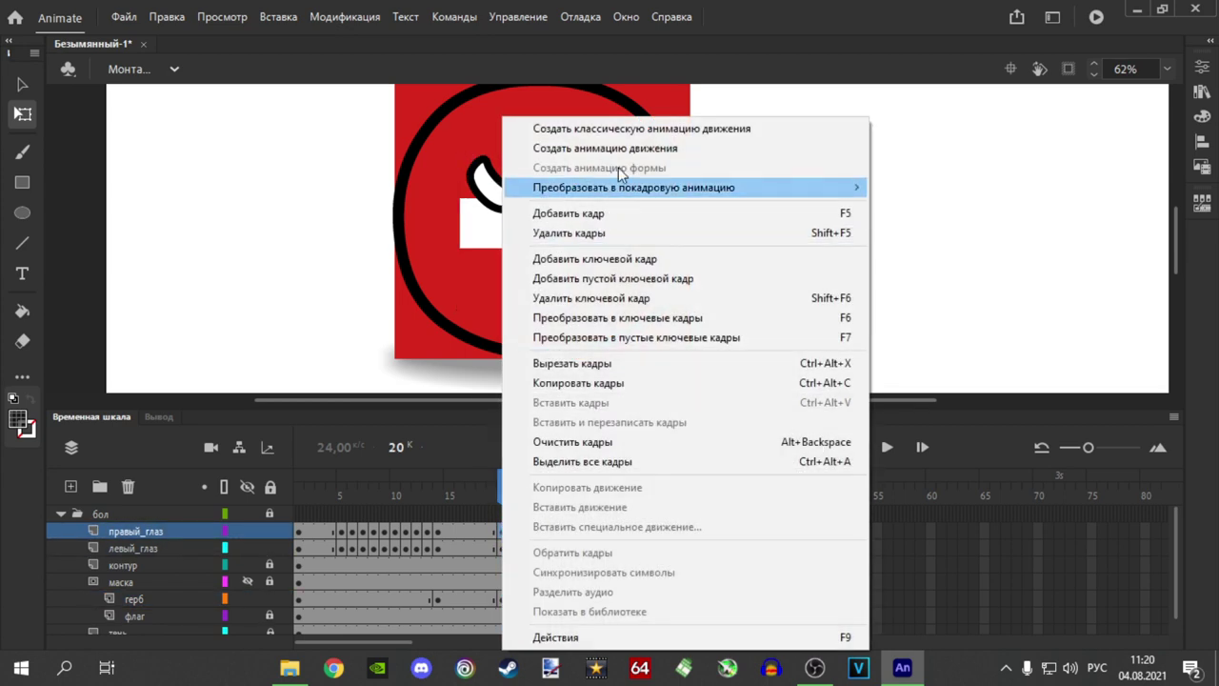
click(636, 133)
right_click(505, 549)
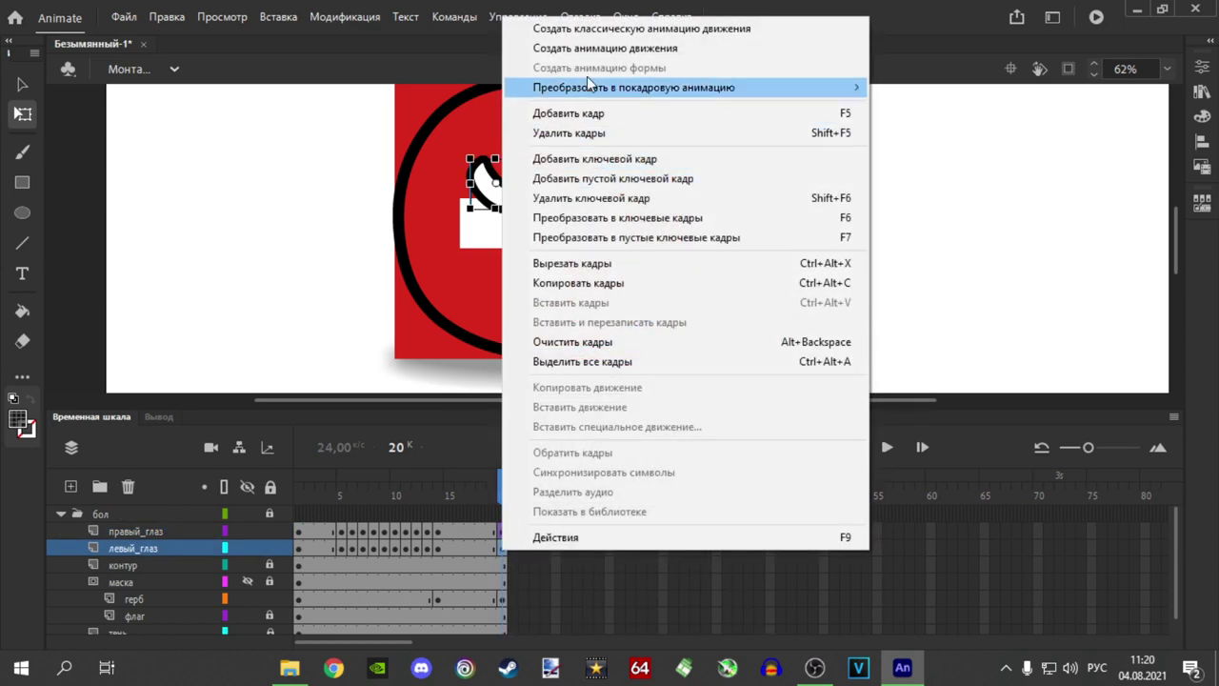
click(587, 36)
right_click(503, 600)
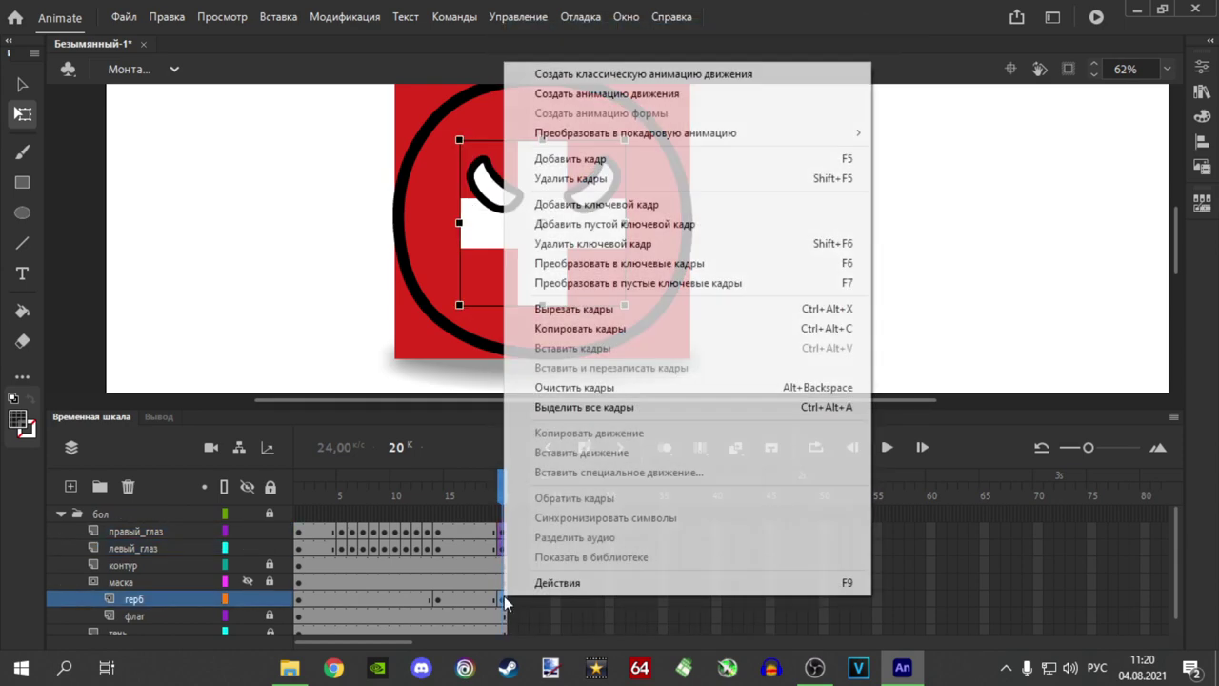
click(610, 68)
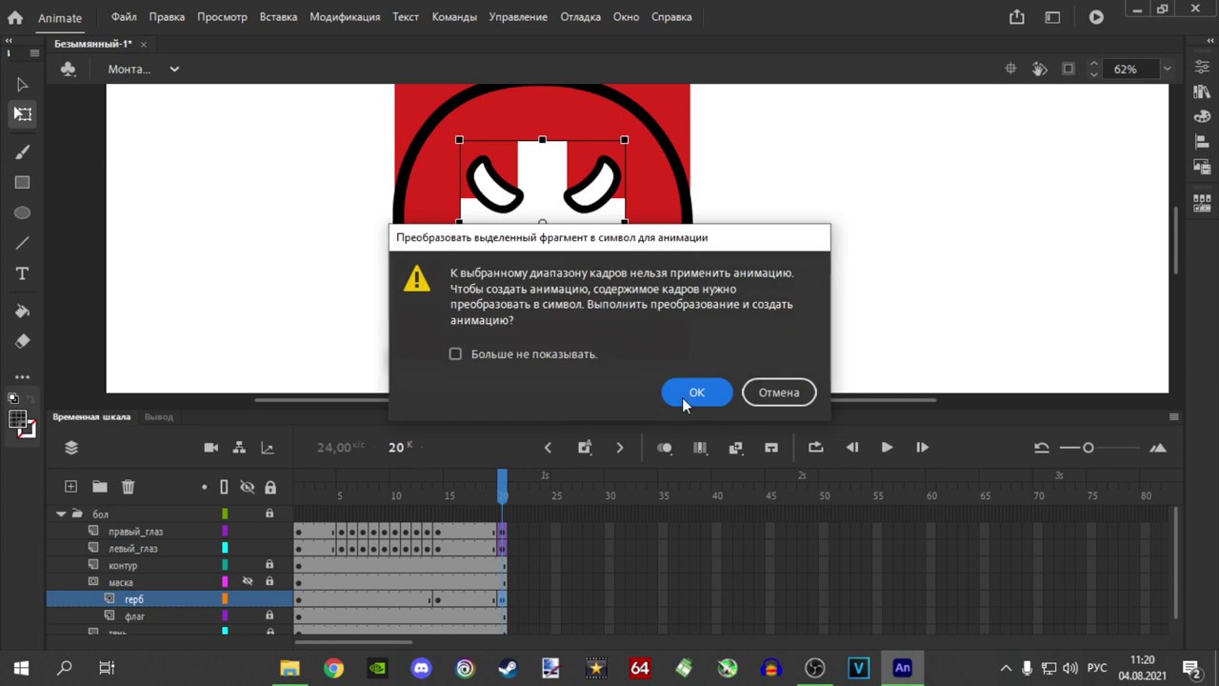
click(694, 393)
Extend the layers to frame 26 and add keyframes there on правый_глаз, левый_глаз and герб.
drag(503, 487, 544, 491)
key(F5)
key(F5)
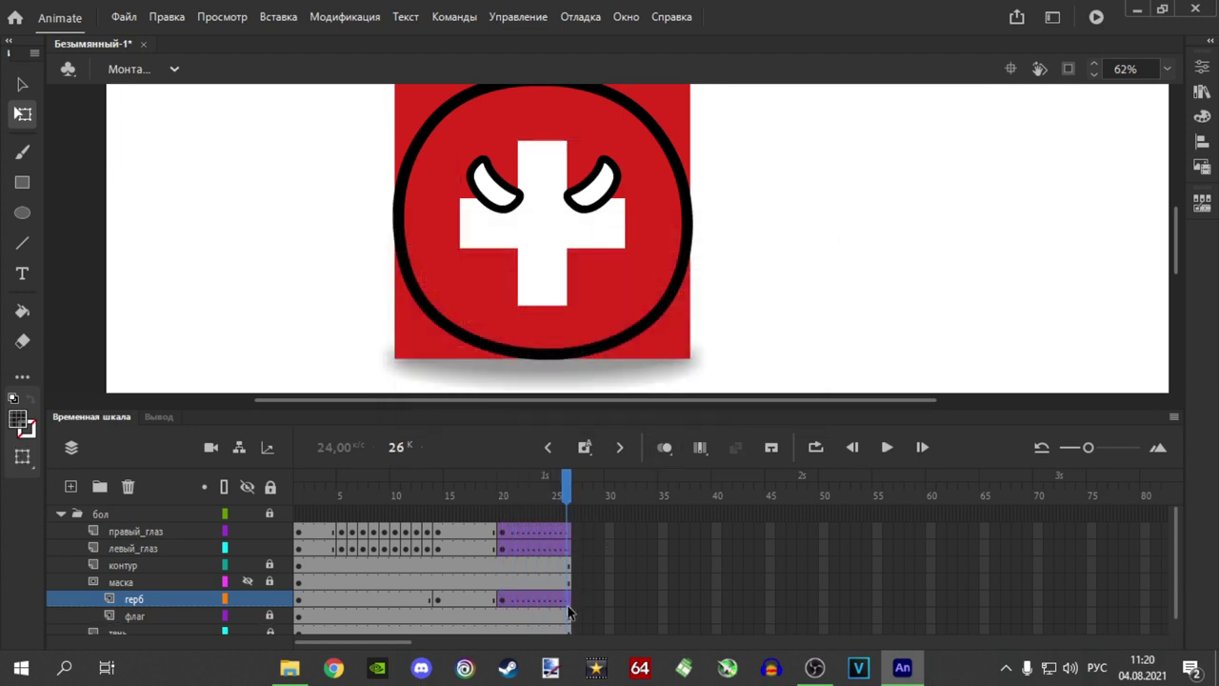
click(569, 549)
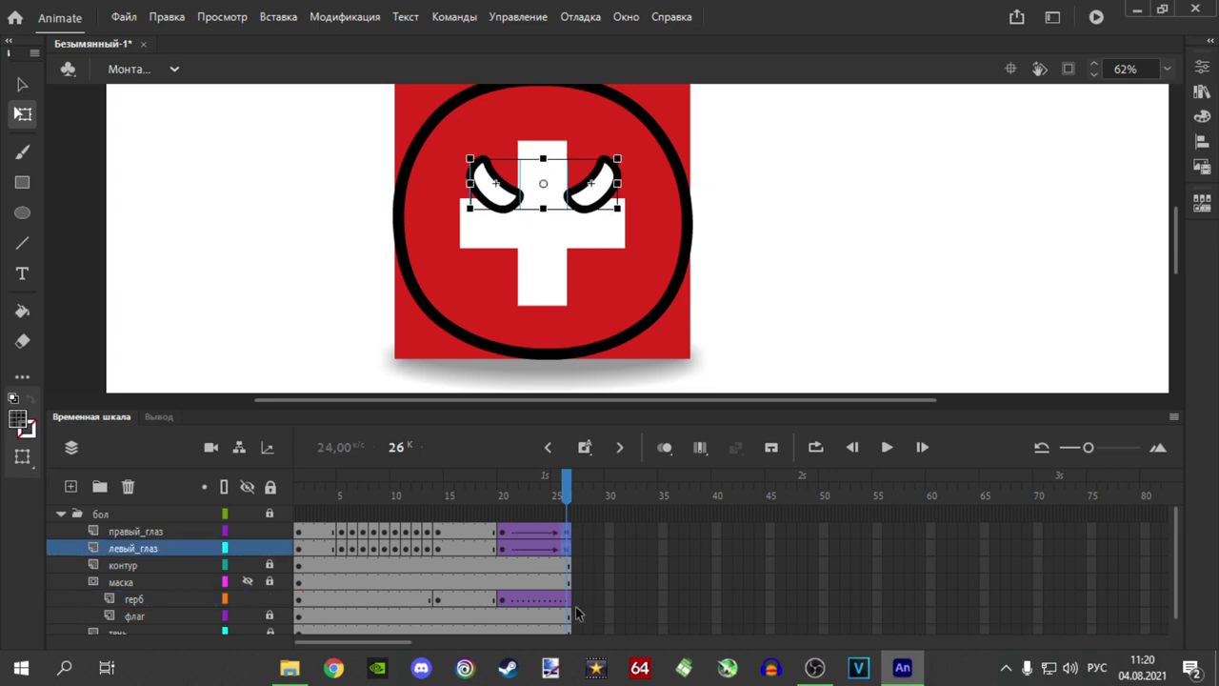
click(564, 598)
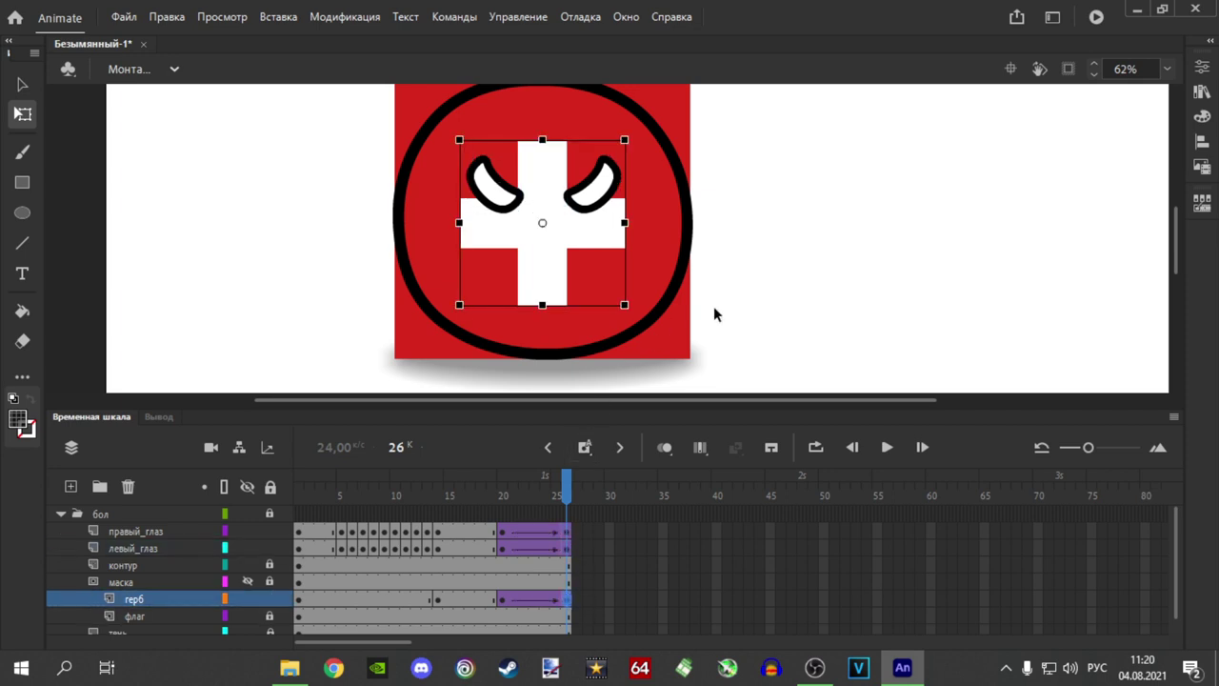
At frame 26, select both eyes and the cross together, narrow them horizontally and move them to the ball's right edge.
drag(759, 354, 467, 164)
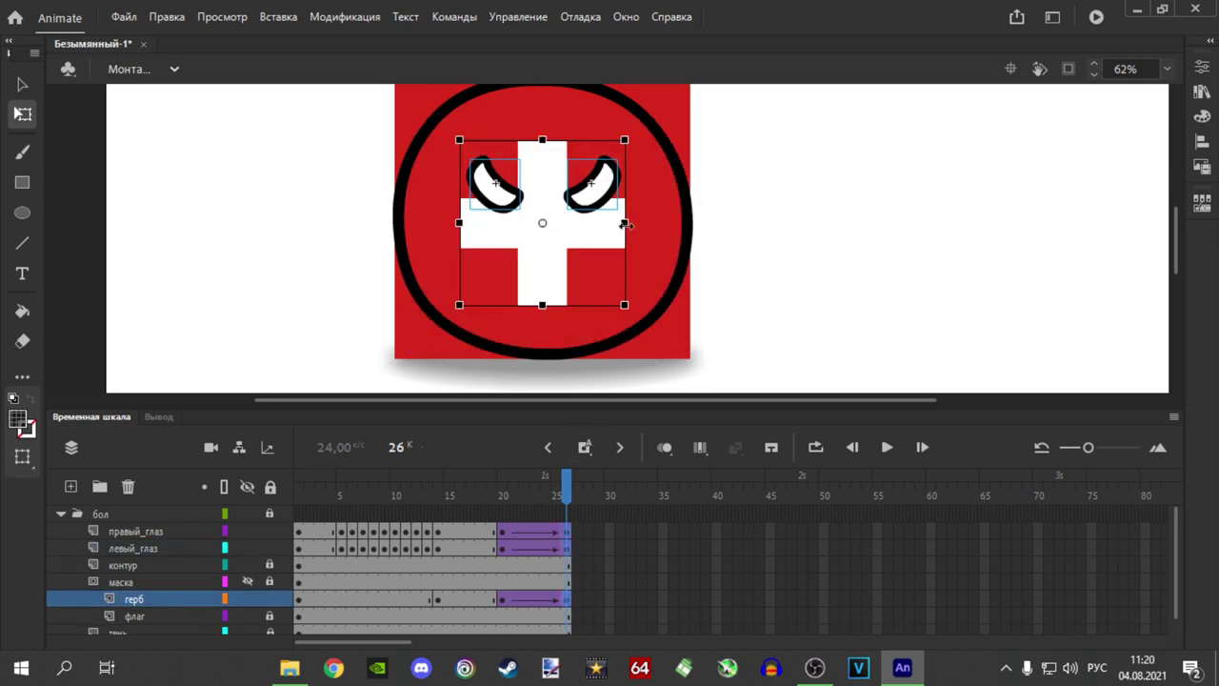
scroll(625, 223, up, 4)
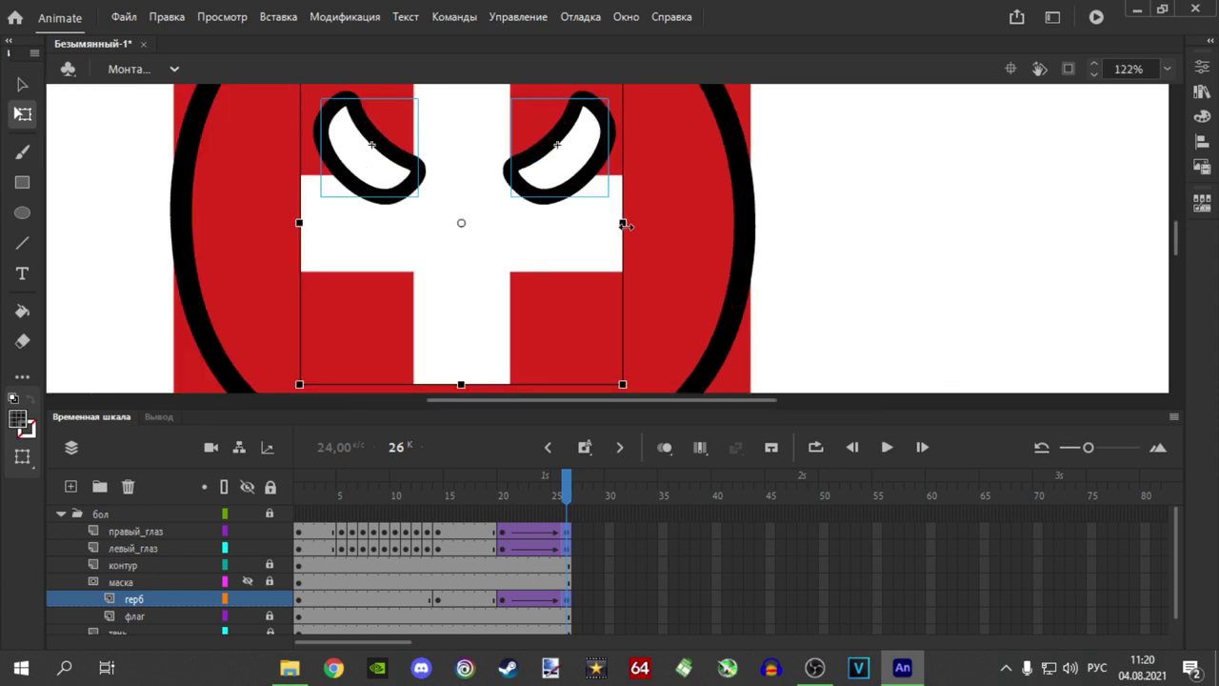
drag(625, 222, 716, 226)
click(785, 261)
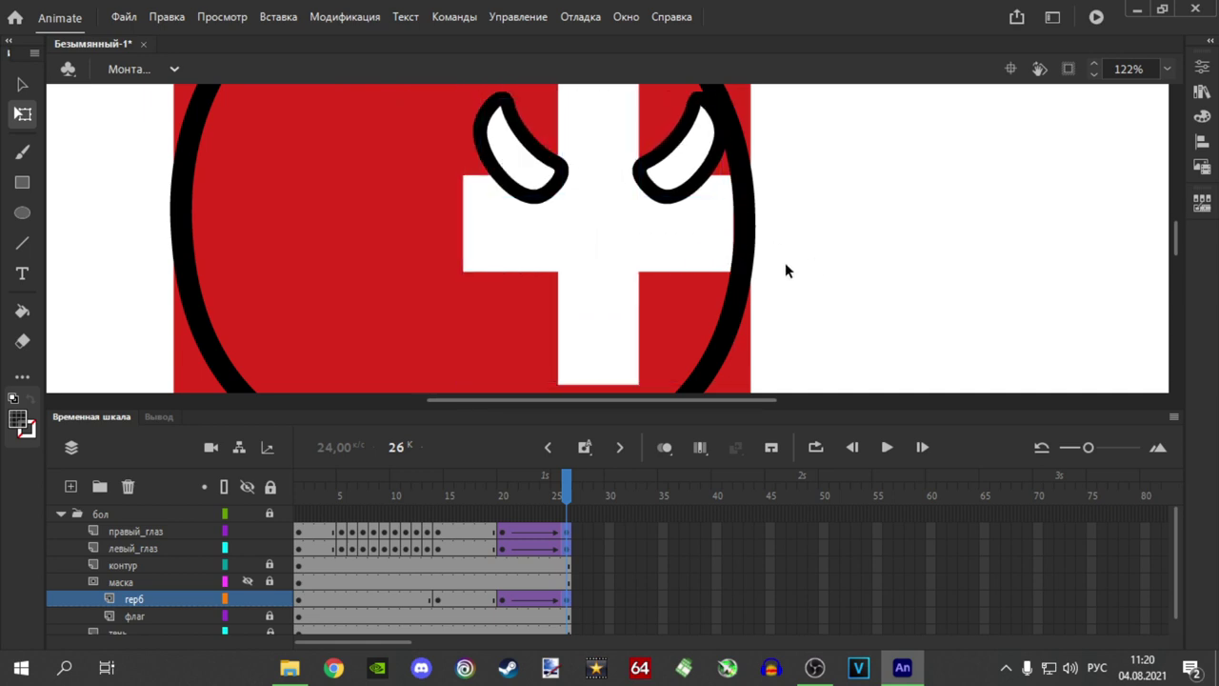
Play back the head-turn tween from around frame 20.
scroll(813, 260, down, 2)
scroll(819, 270, right, 3)
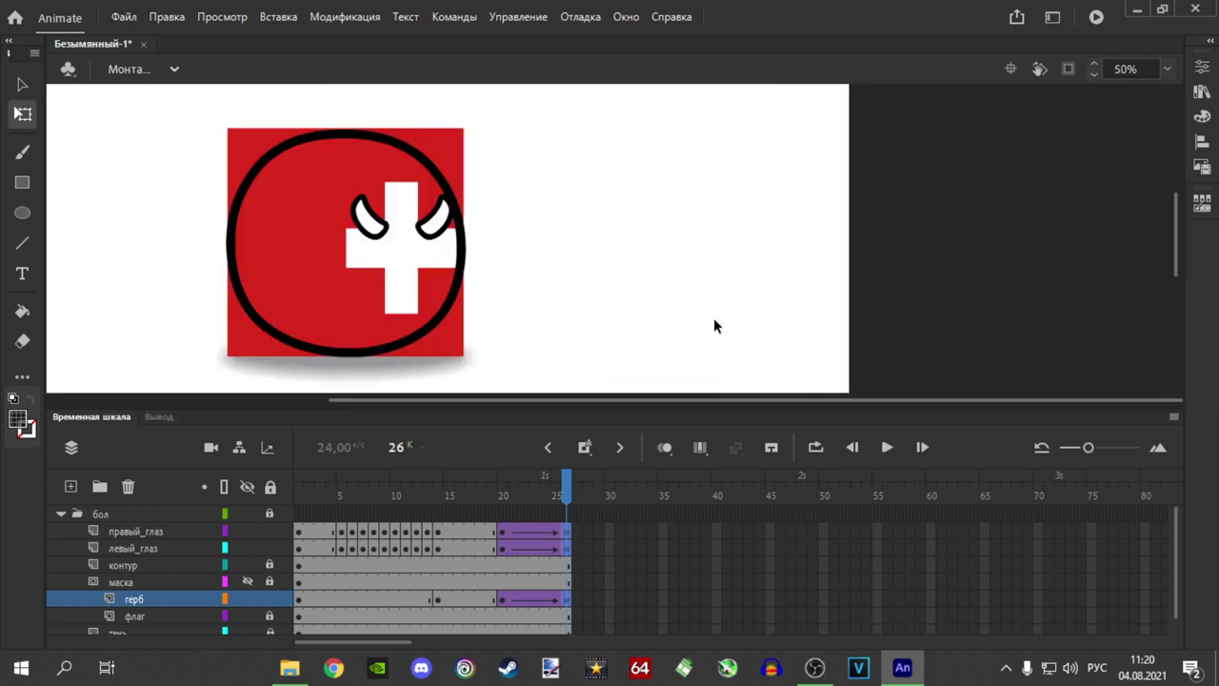
click(557, 530)
drag(566, 486, 495, 485)
key(Return)
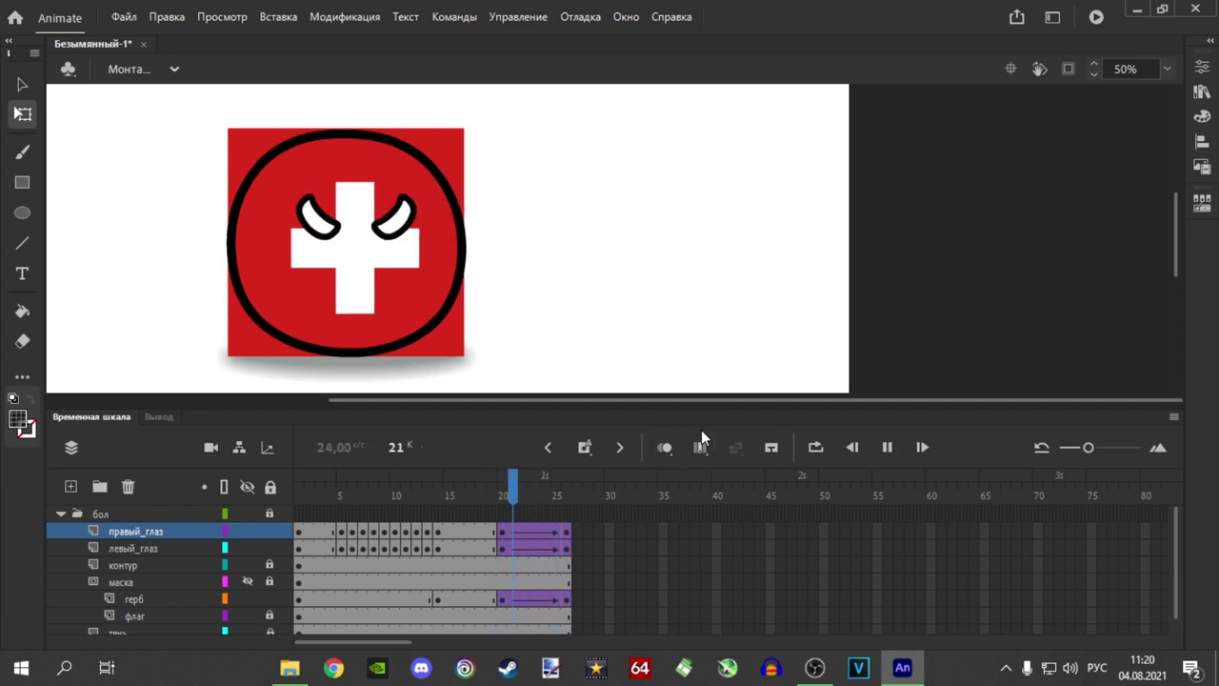
Lengthen the head-turn tweens to end at frame 28 and play the animation back with all layers locked.
click(536, 493)
key(F5)
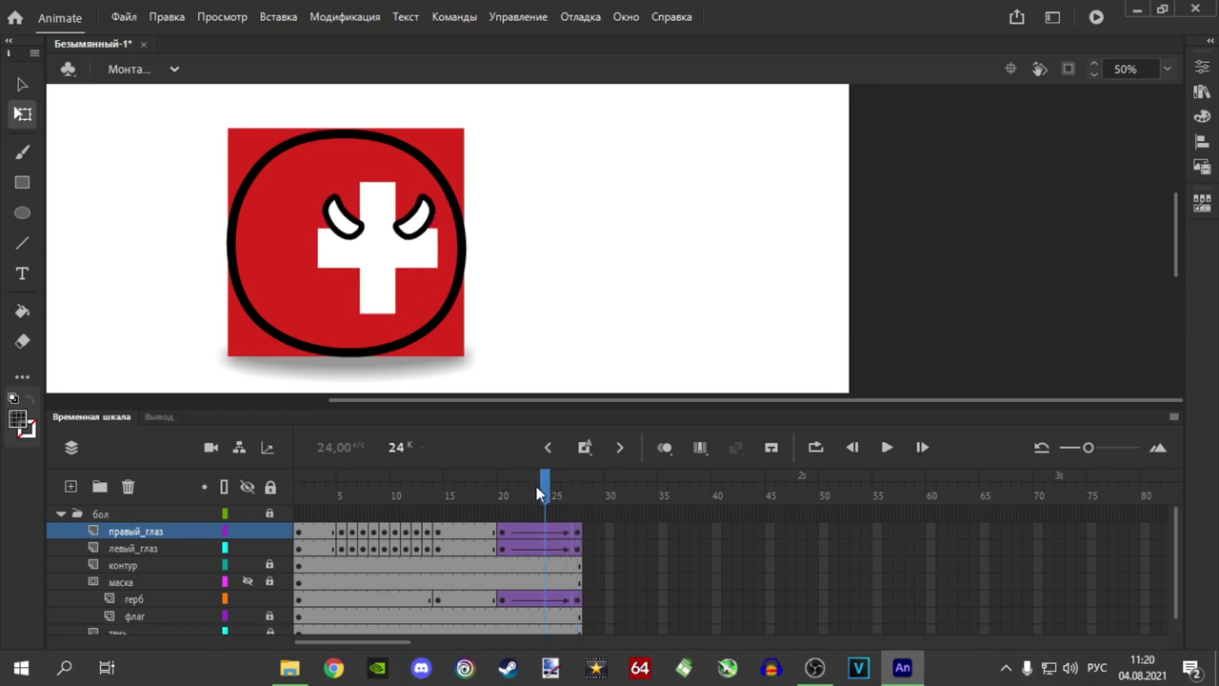
key(F5)
key(Return)
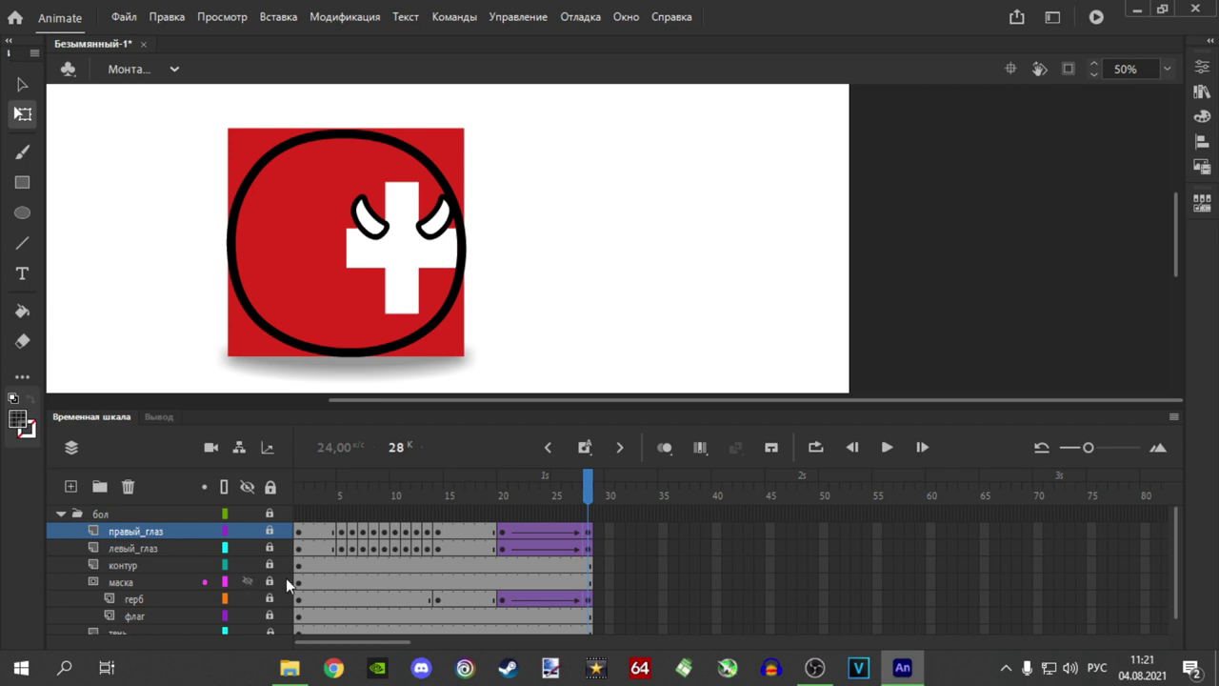
drag(544, 487, 298, 488)
key(Return)
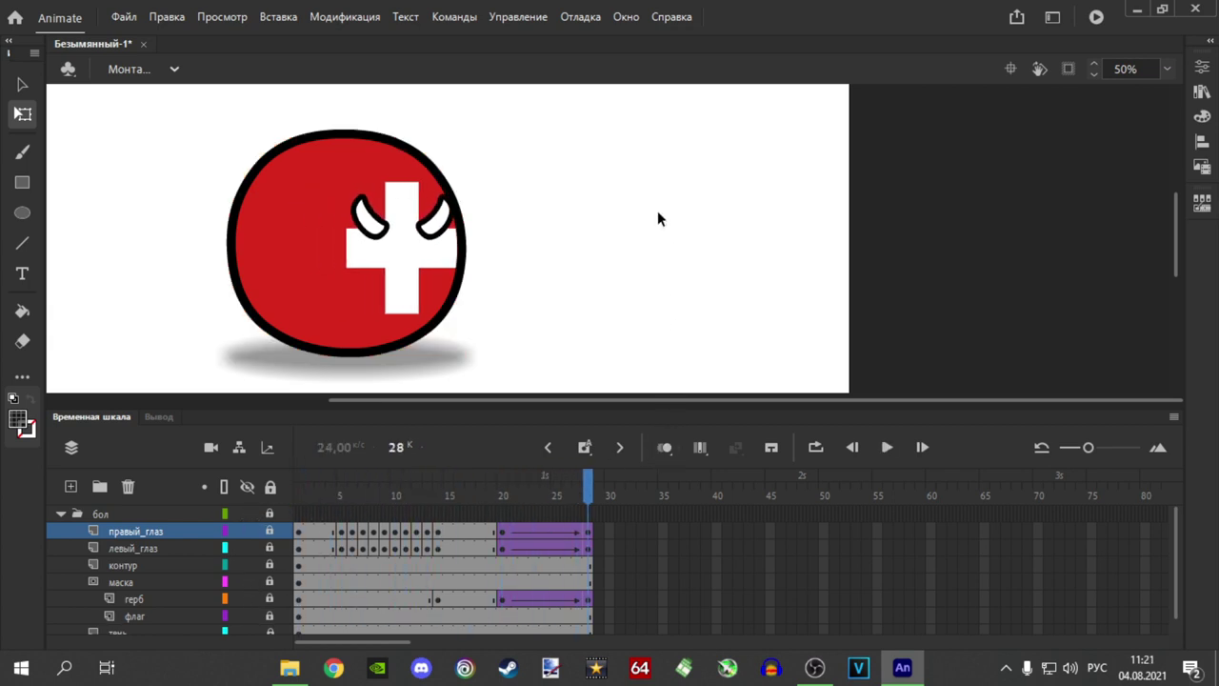
Add keyframes at frame 24 on правый_глаз, левый_глаз, герб, контур, маска and флаг.
scroll(370, 247, up, 2)
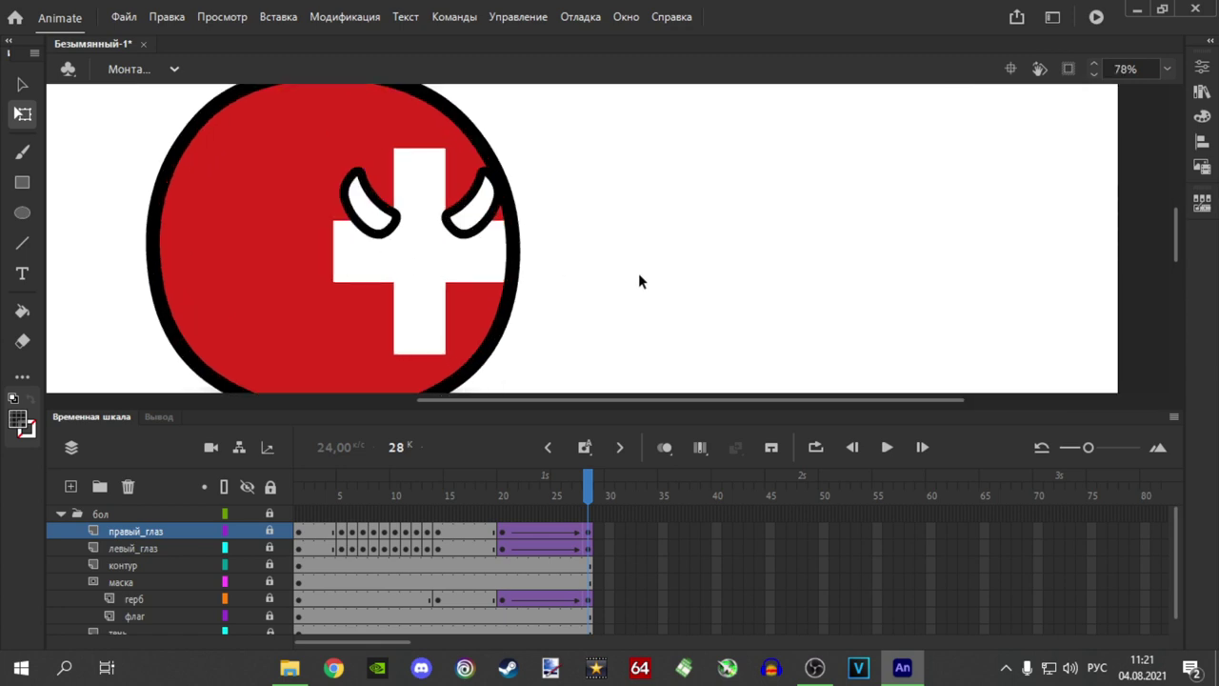
scroll(639, 274, left, 3)
scroll(781, 399, right, 2)
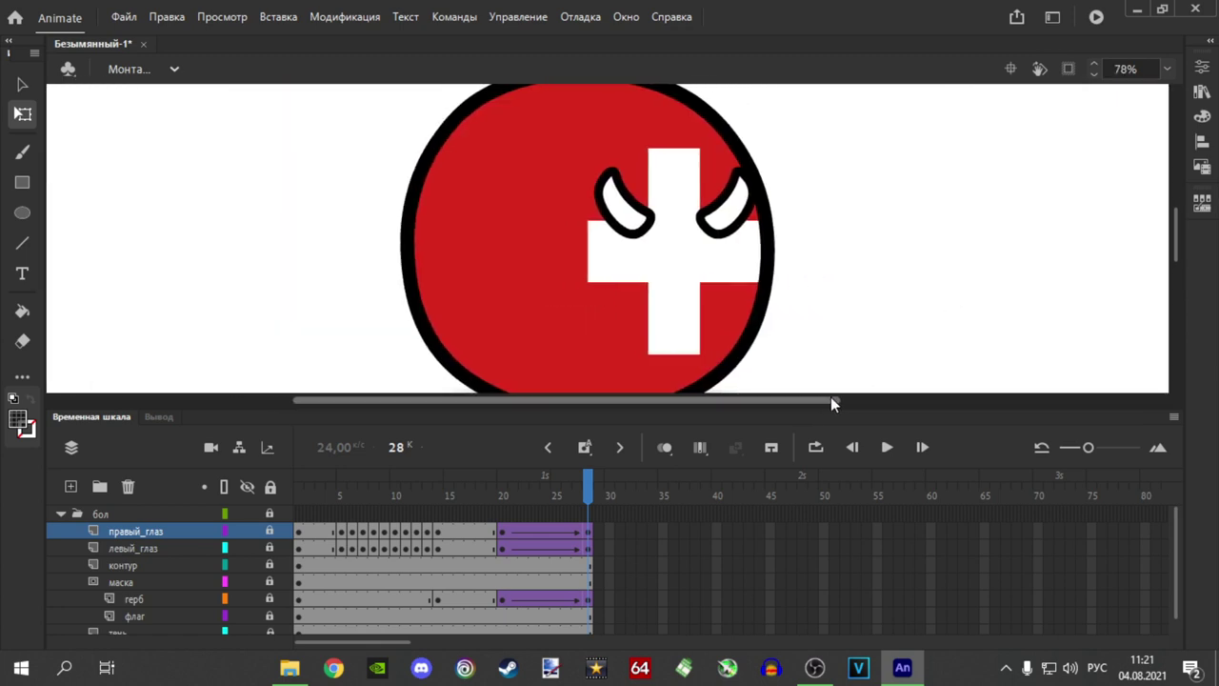
scroll(668, 294, down, 2)
click(541, 492)
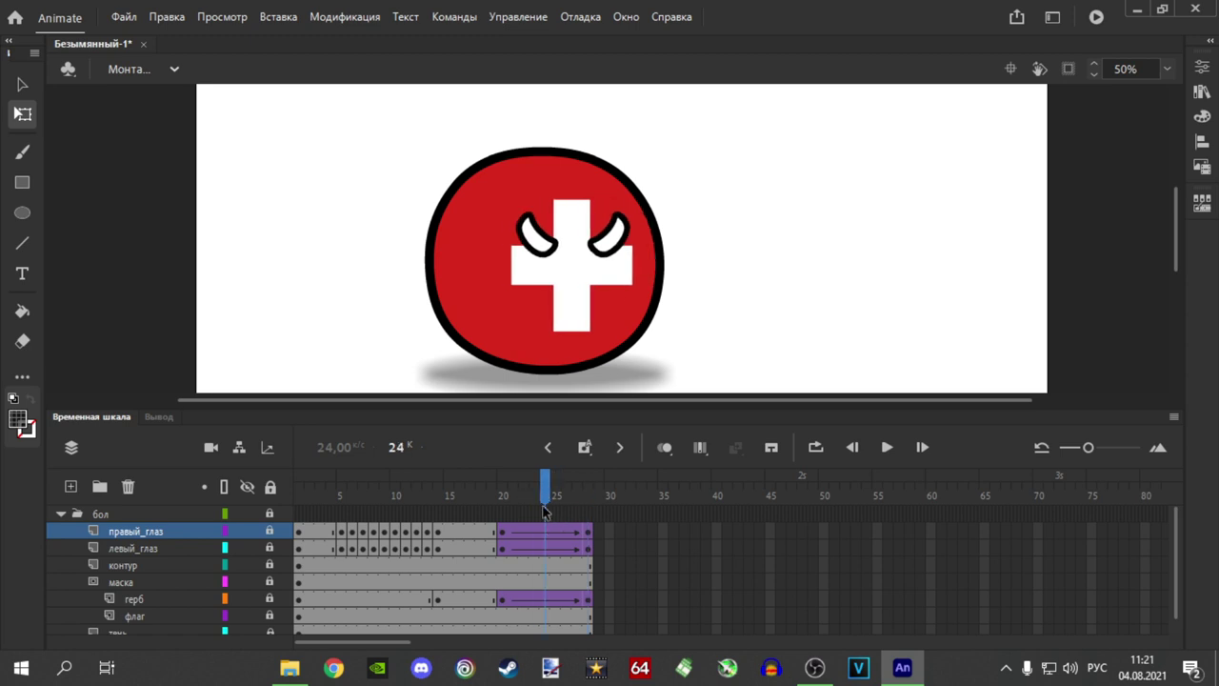
click(547, 547)
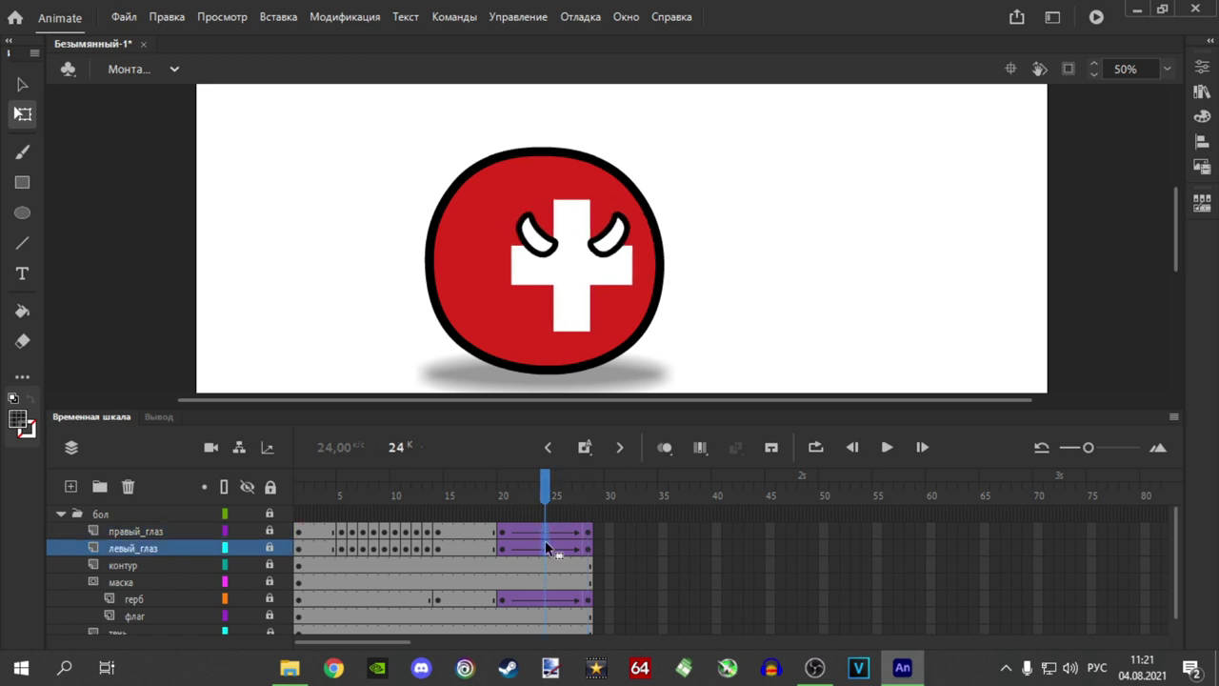
click(544, 599)
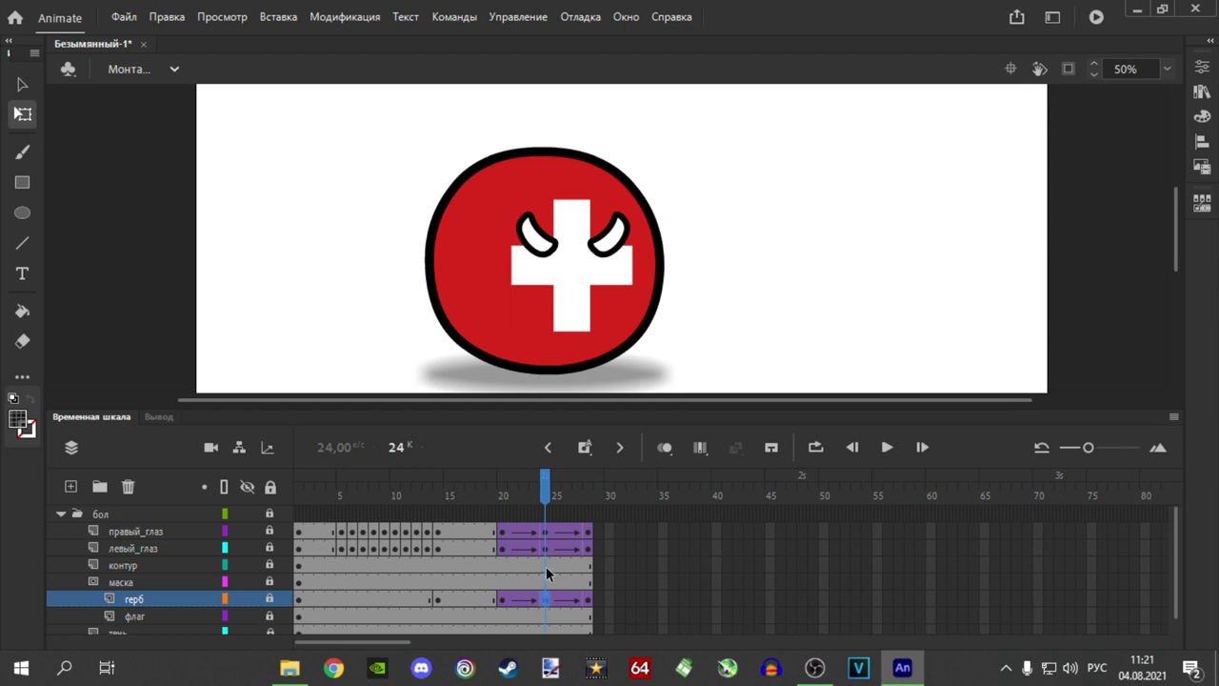
click(545, 576)
scroll(632, 570, down, 1)
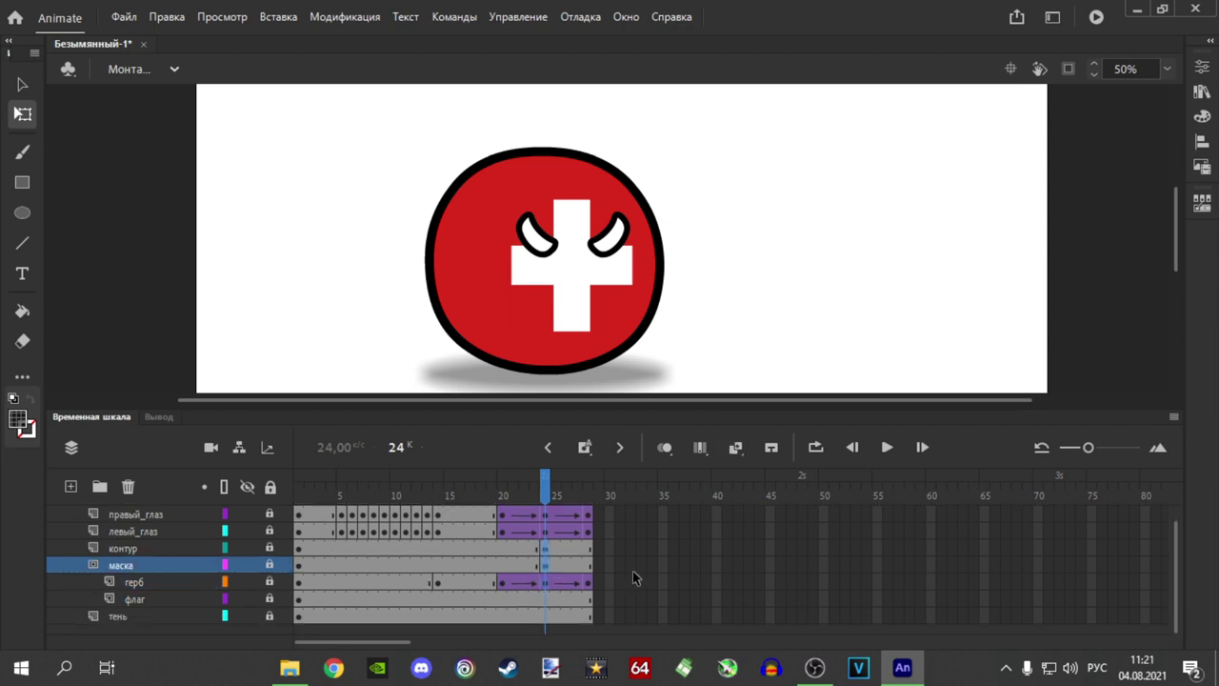
click(539, 594)
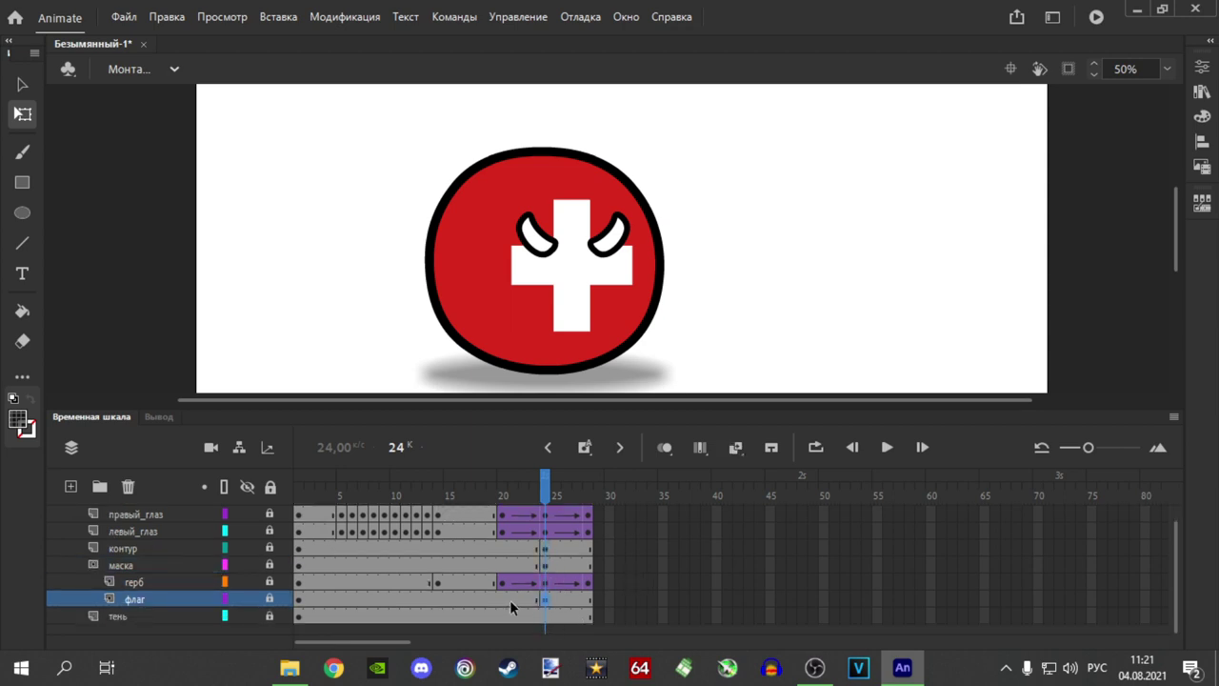
Add keyframes at frame 20 on the флаг, маска and контур layers.
click(506, 596)
click(503, 568)
click(500, 547)
scroll(511, 564, up, 1)
scroll(510, 565, down, 1)
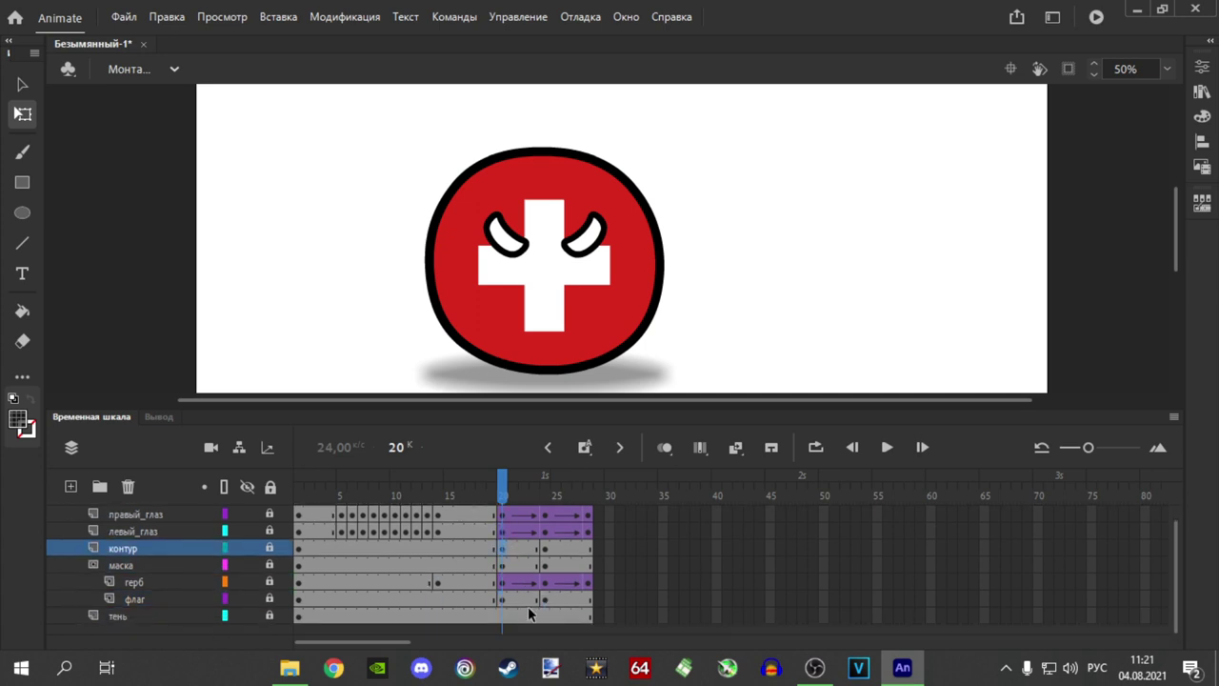
Create classic motion tweens from frame 20 on флаг, контур and маска, and add their end keyframes at frame 28.
drag(521, 604, 554, 597)
right_click(554, 597)
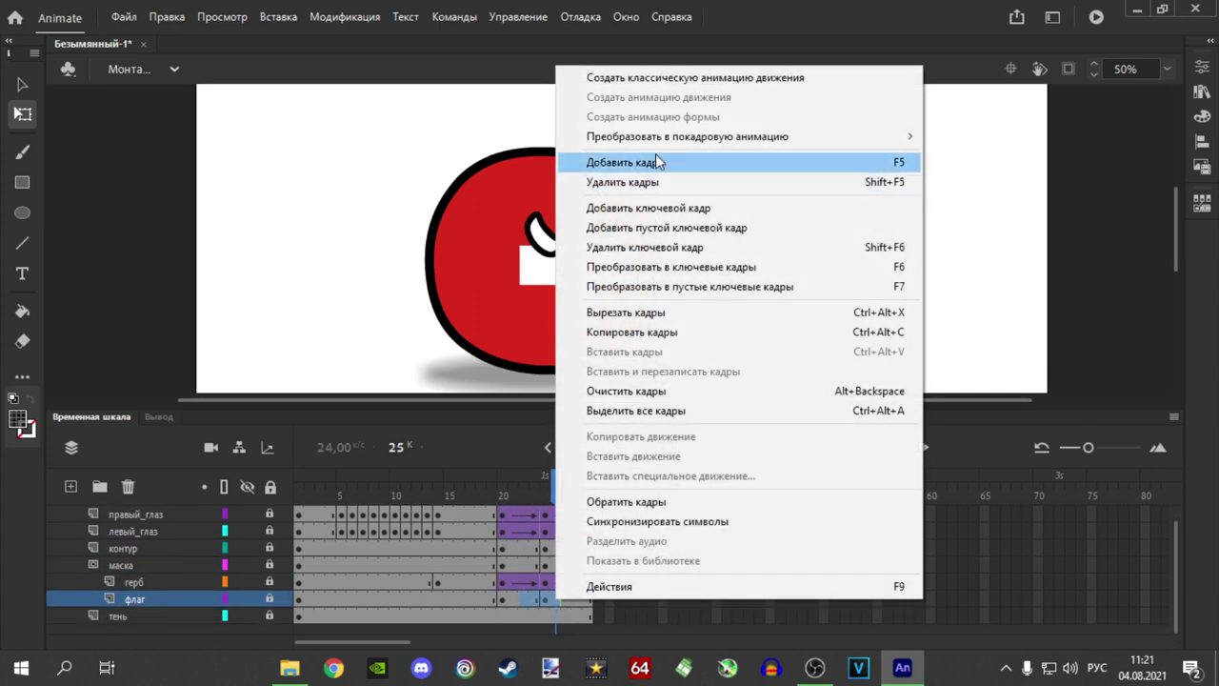
click(677, 81)
click(696, 391)
drag(530, 550, 559, 551)
right_click(562, 547)
click(675, 45)
click(566, 565)
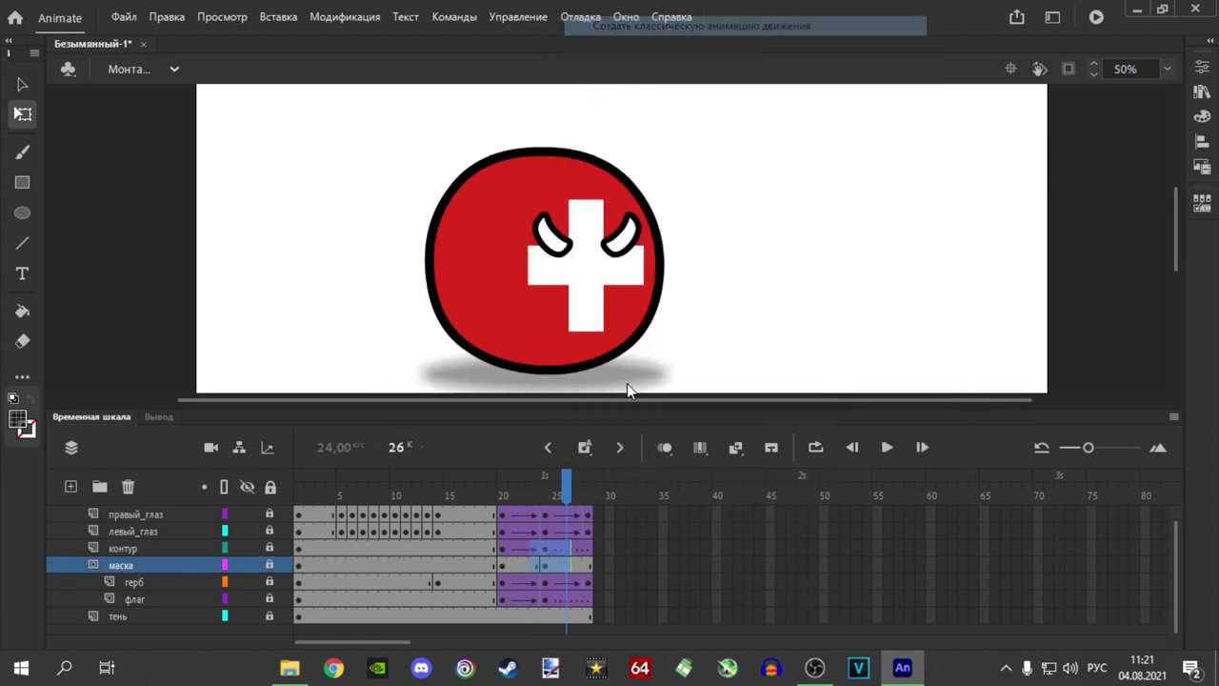
click(587, 564)
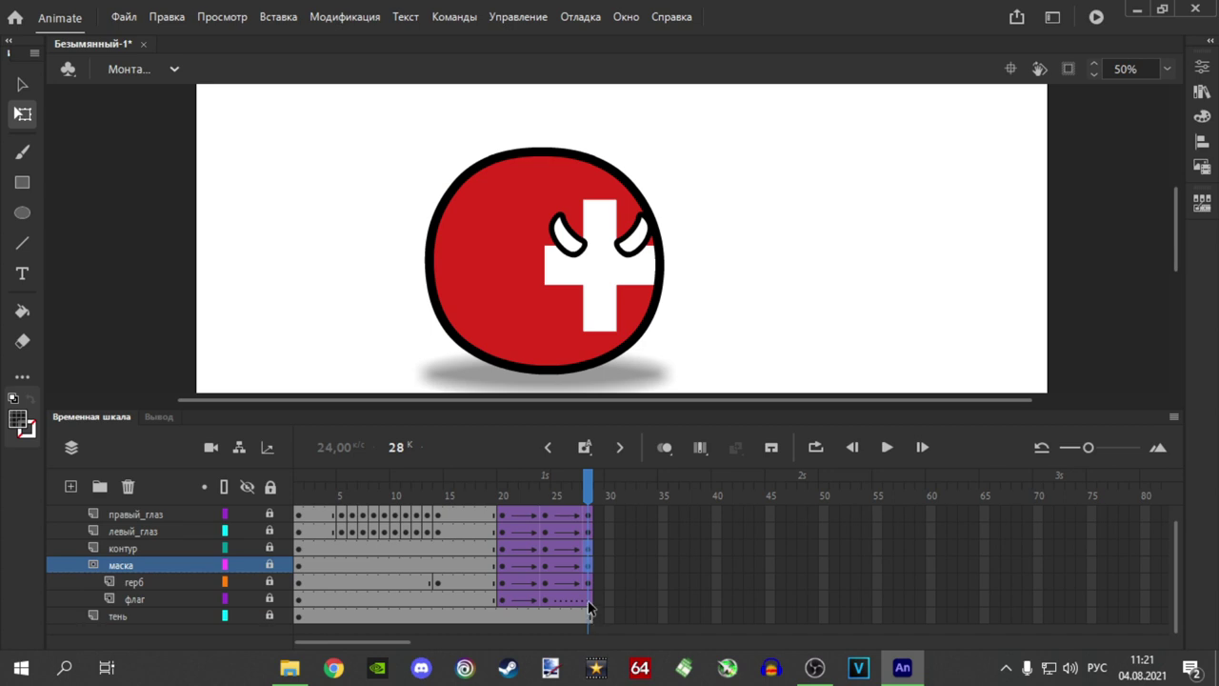
click(589, 602)
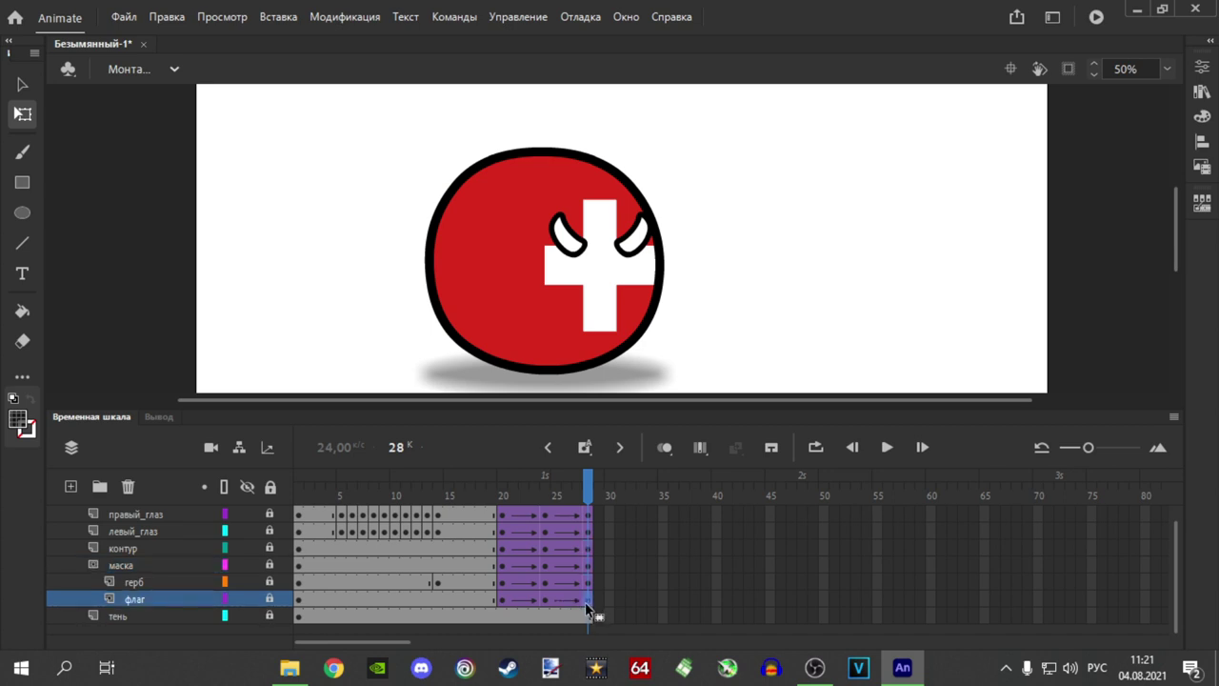
Unlock all layers and, at frame 24, squash the whole ball slightly downward about a transformation point at its bottom centre.
click(270, 487)
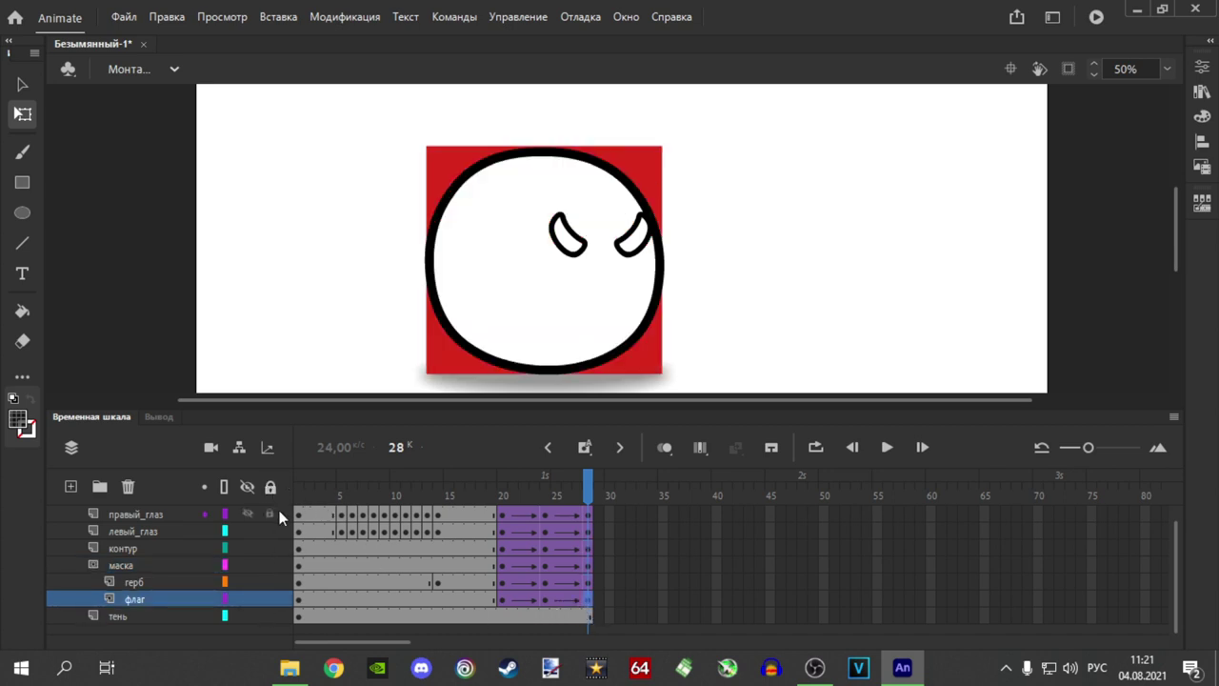
click(543, 598)
scroll(549, 516, up, 1)
click(545, 524)
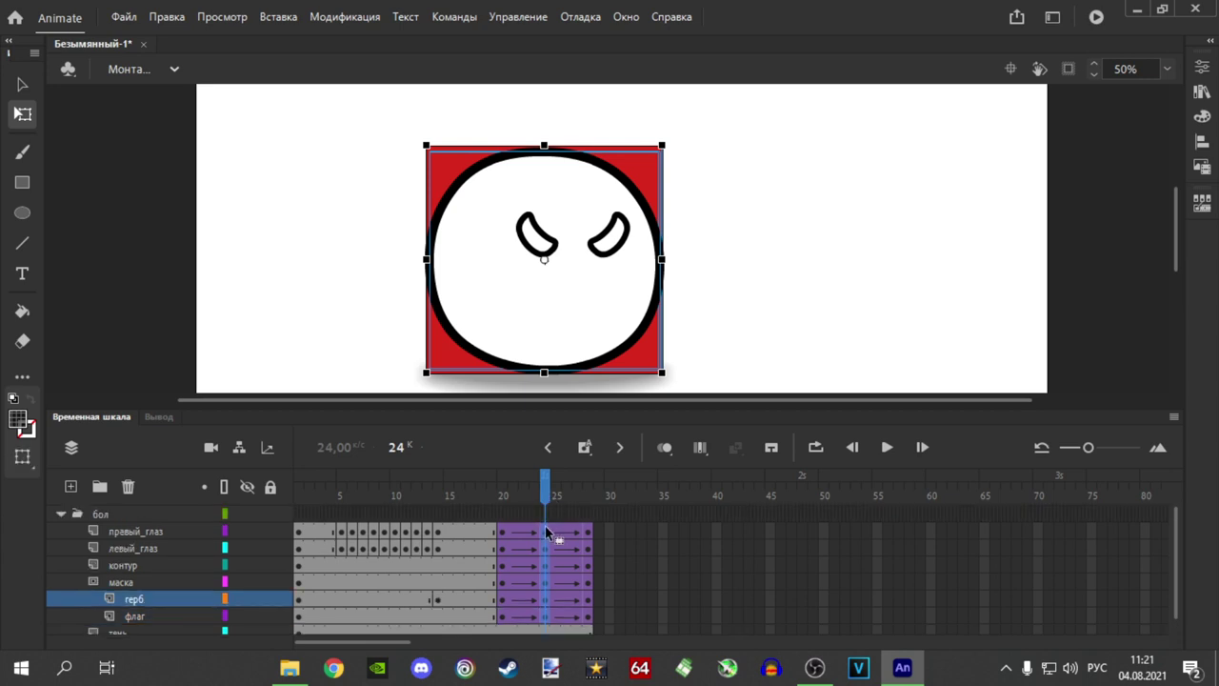
click(545, 262)
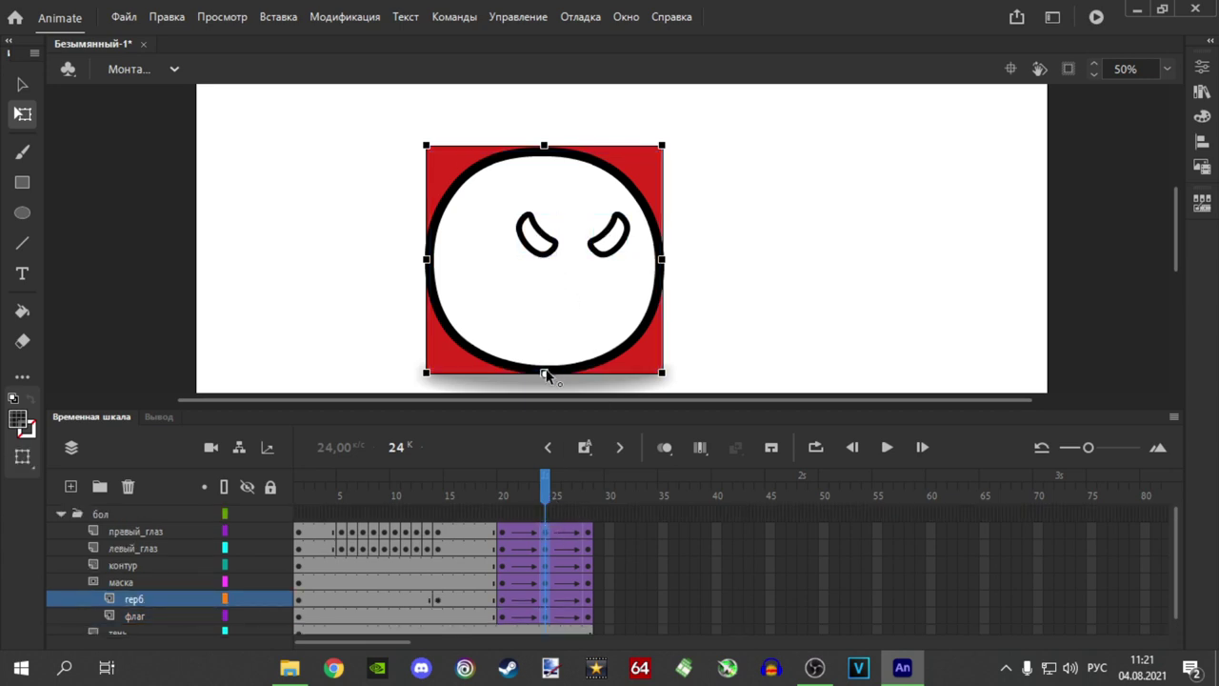
drag(543, 145, 545, 160)
click(551, 502)
Give the тень layer a classic motion tween from frame 20, with keyframes at frames 20, 24 and 28.
scroll(574, 580, down, 1)
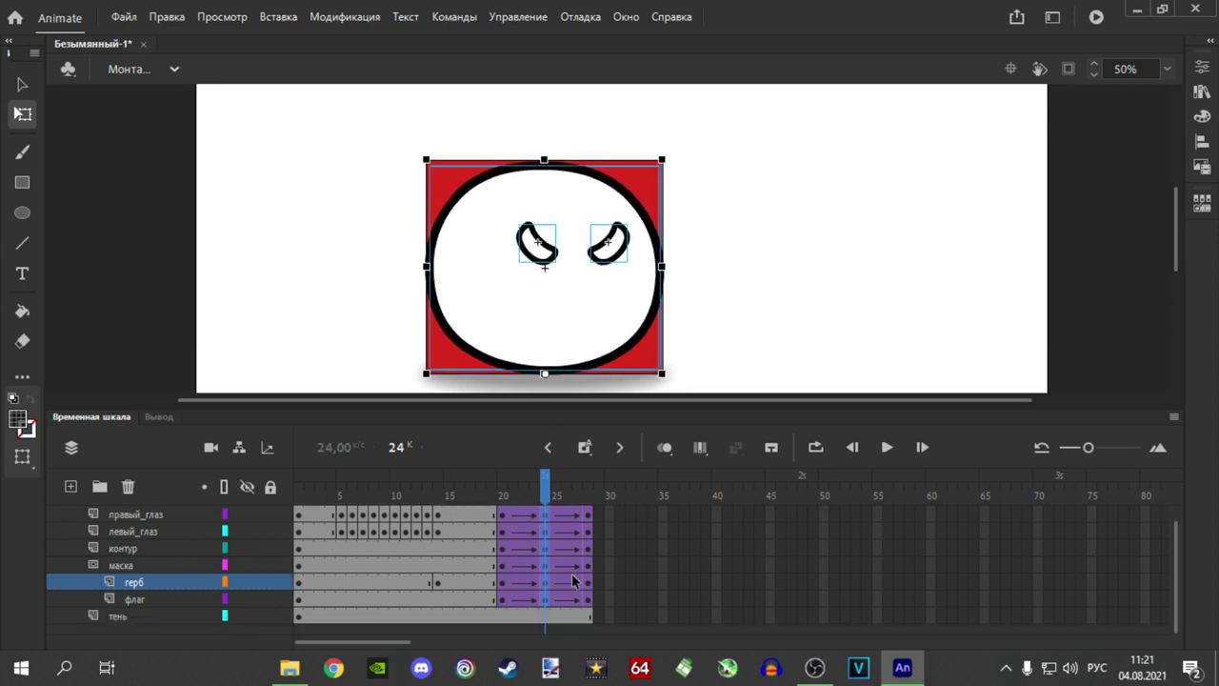
click(501, 619)
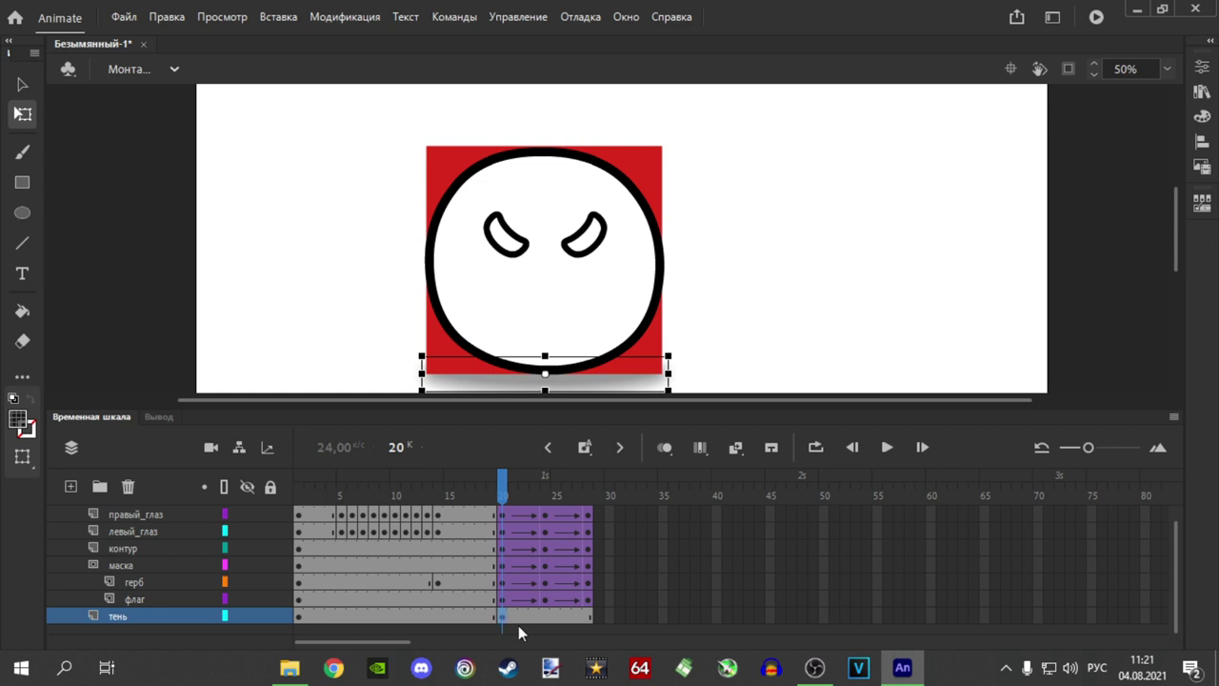
right_click(518, 621)
click(664, 97)
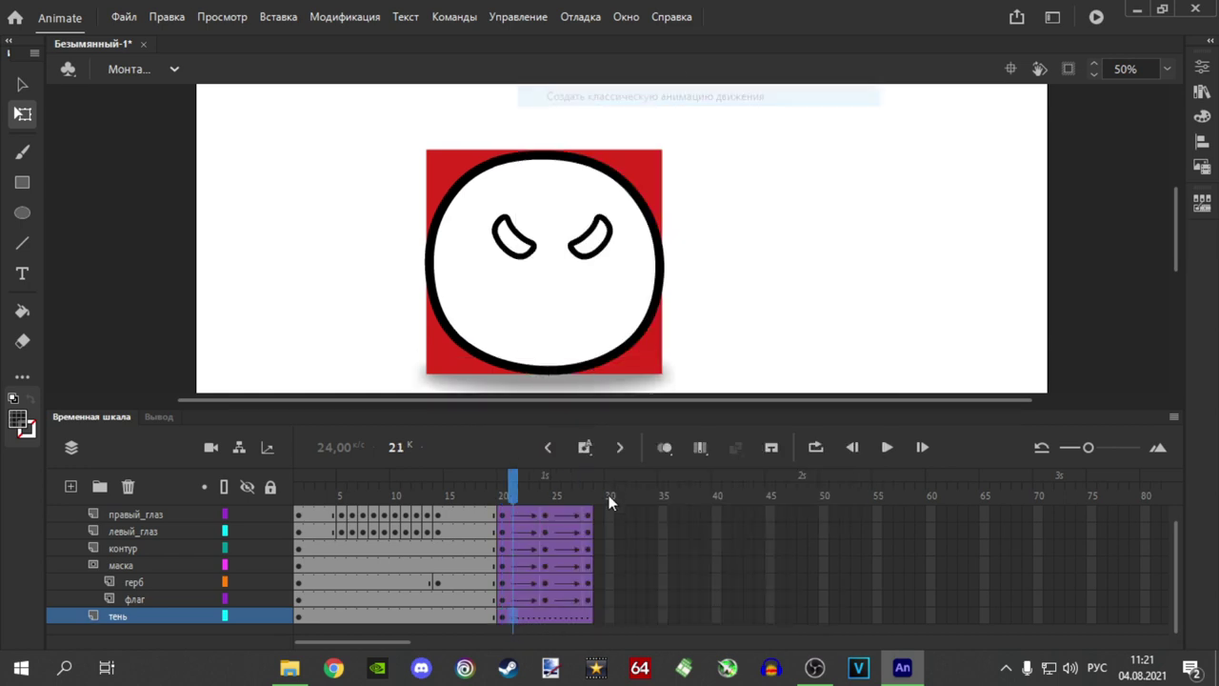
click(588, 617)
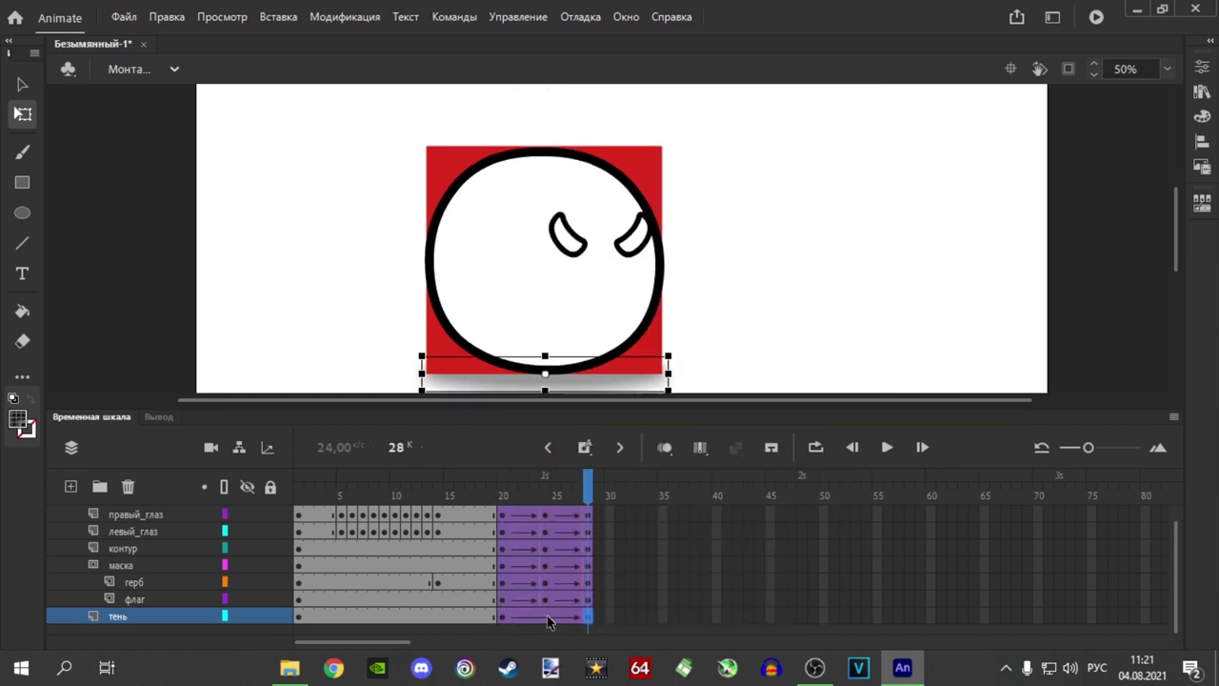
click(545, 617)
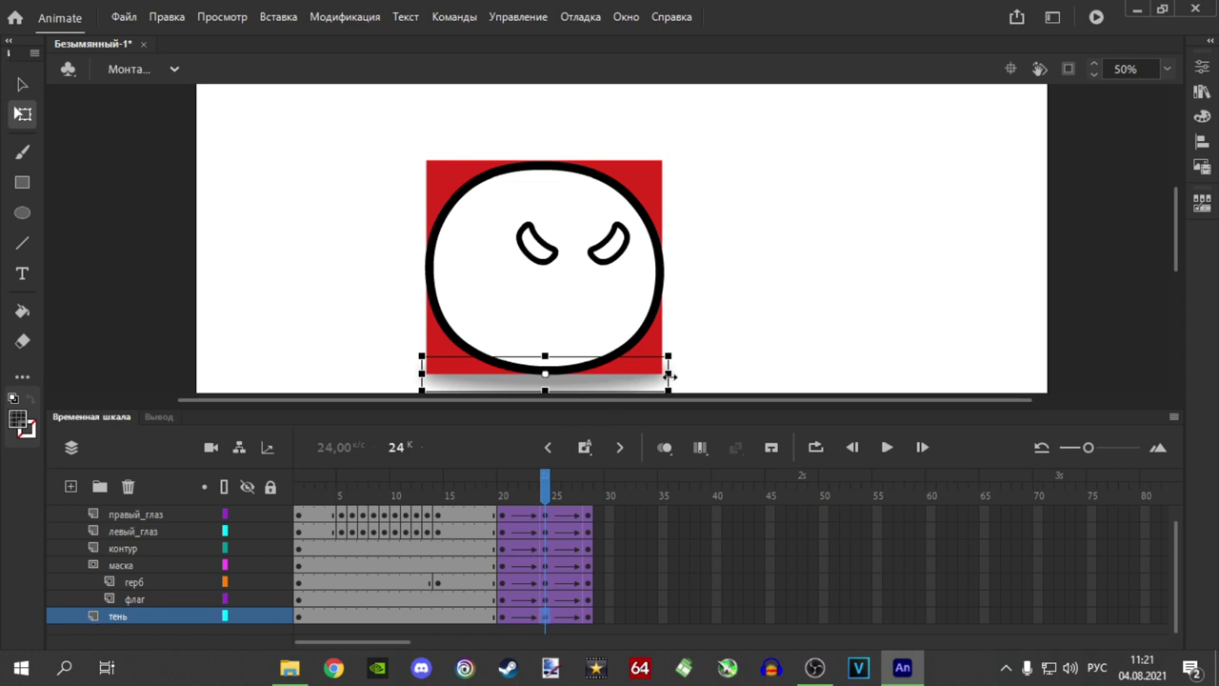
Widen the shadow slightly on both sides at frame 24, and lock all layers.
scroll(636, 376, up, 2)
scroll(645, 334, down, 1)
scroll(696, 302, up, 2)
scroll(685, 319, down, 2)
scroll(674, 303, up, 2)
drag(713, 272, 729, 271)
scroll(579, 245, down, 3)
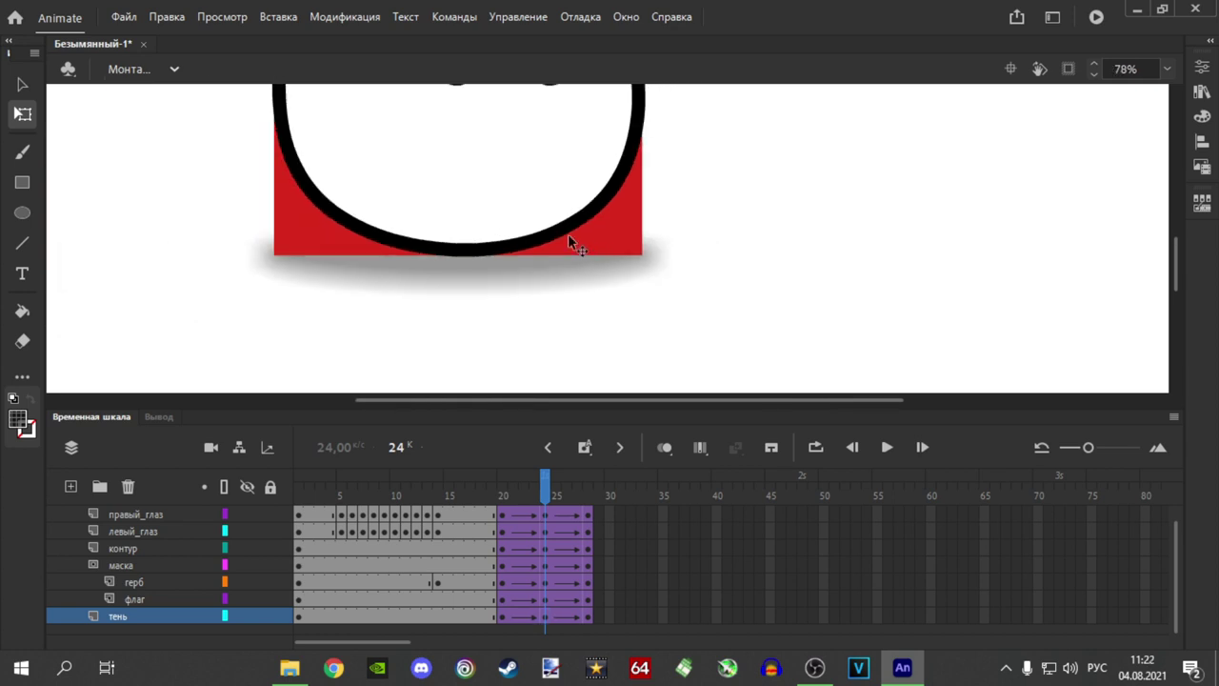
scroll(537, 228, up, 1)
scroll(533, 238, down, 2)
click(272, 487)
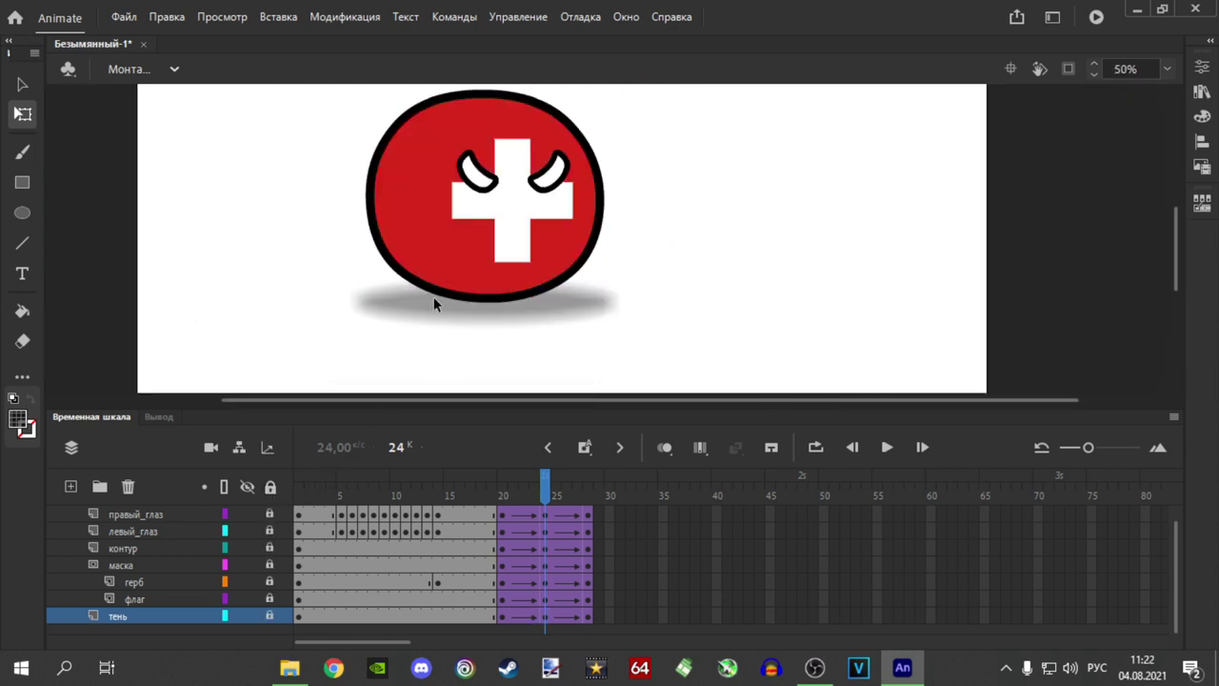
Play back the head turn with its squash repeatedly from around frame 18.
drag(547, 493, 480, 493)
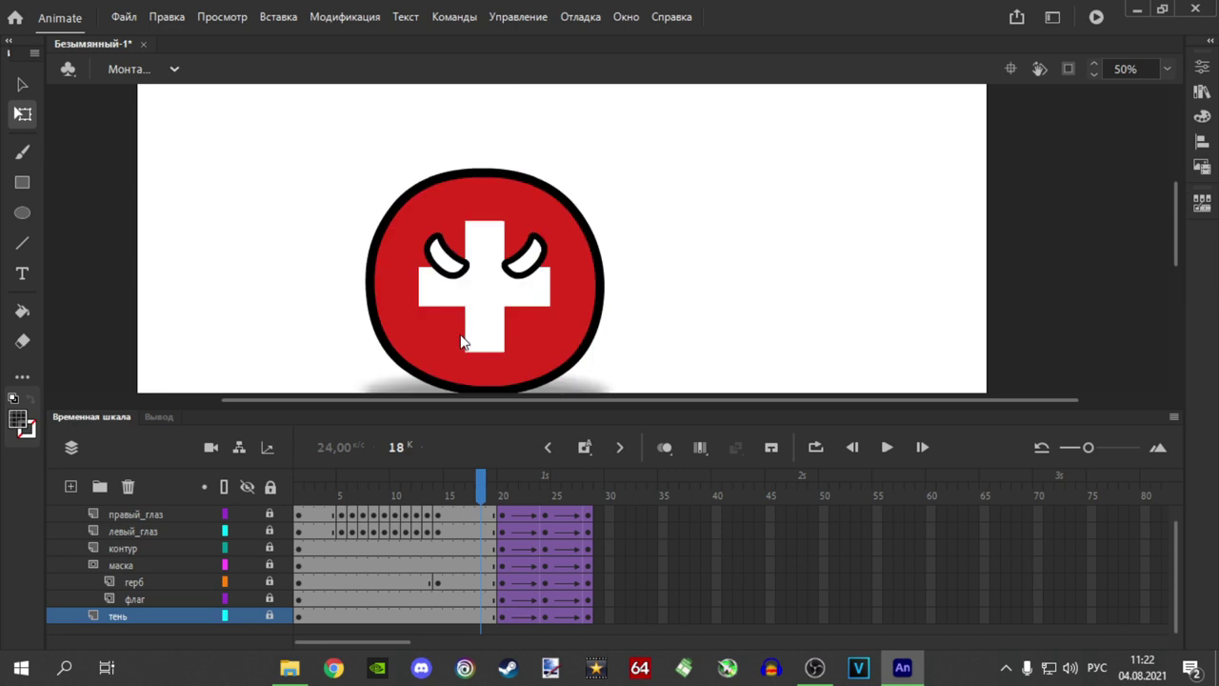
key(Return)
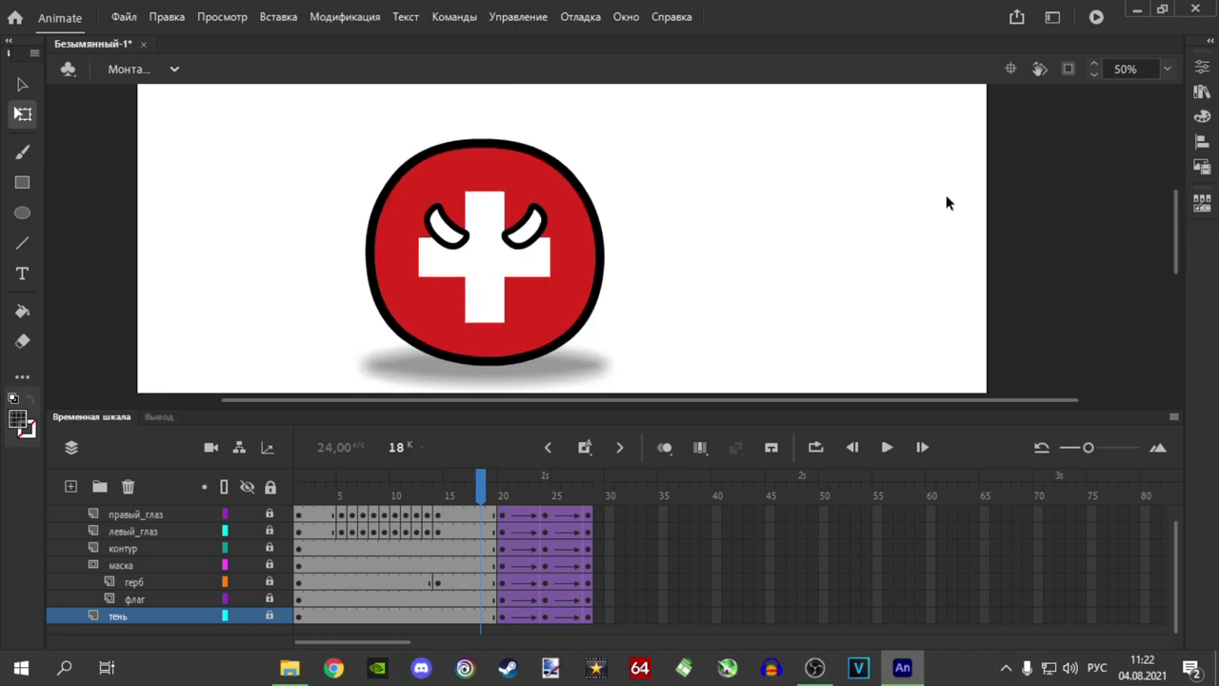
drag(617, 476, 492, 481)
key(Return)
drag(600, 486, 506, 490)
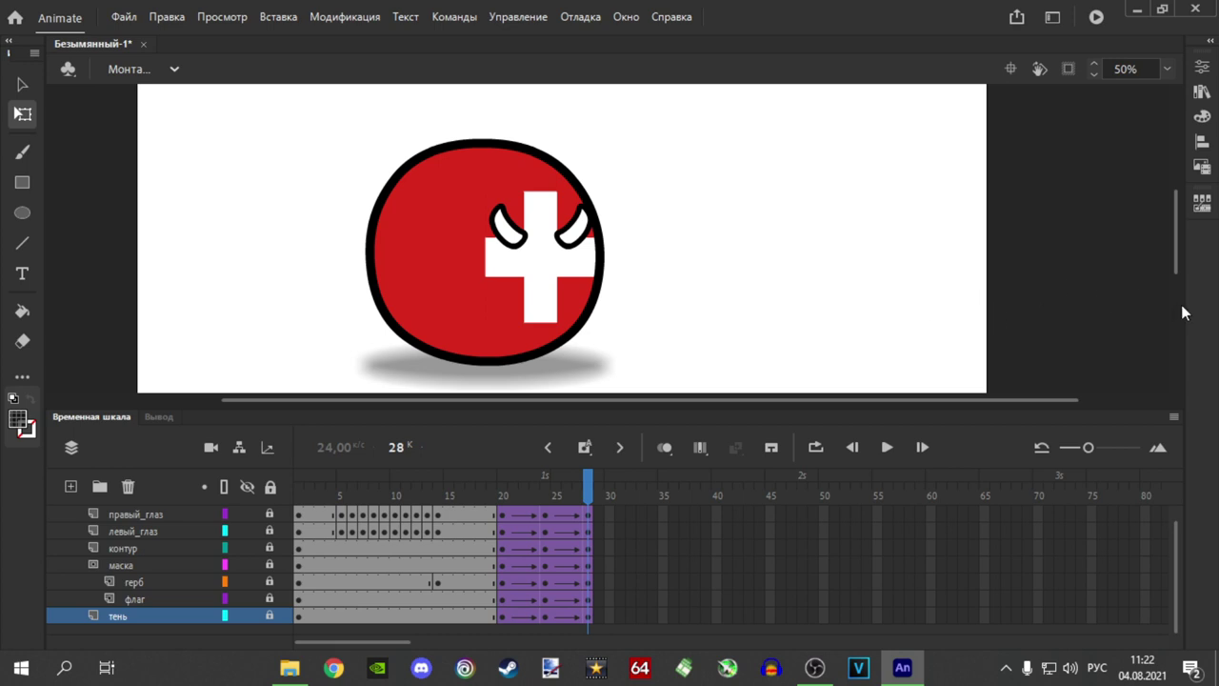
Extend all character layers to frame 85 and add keyframes there.
key(F5)
key(F5)
key(F5)
key(F5)
key(F5)
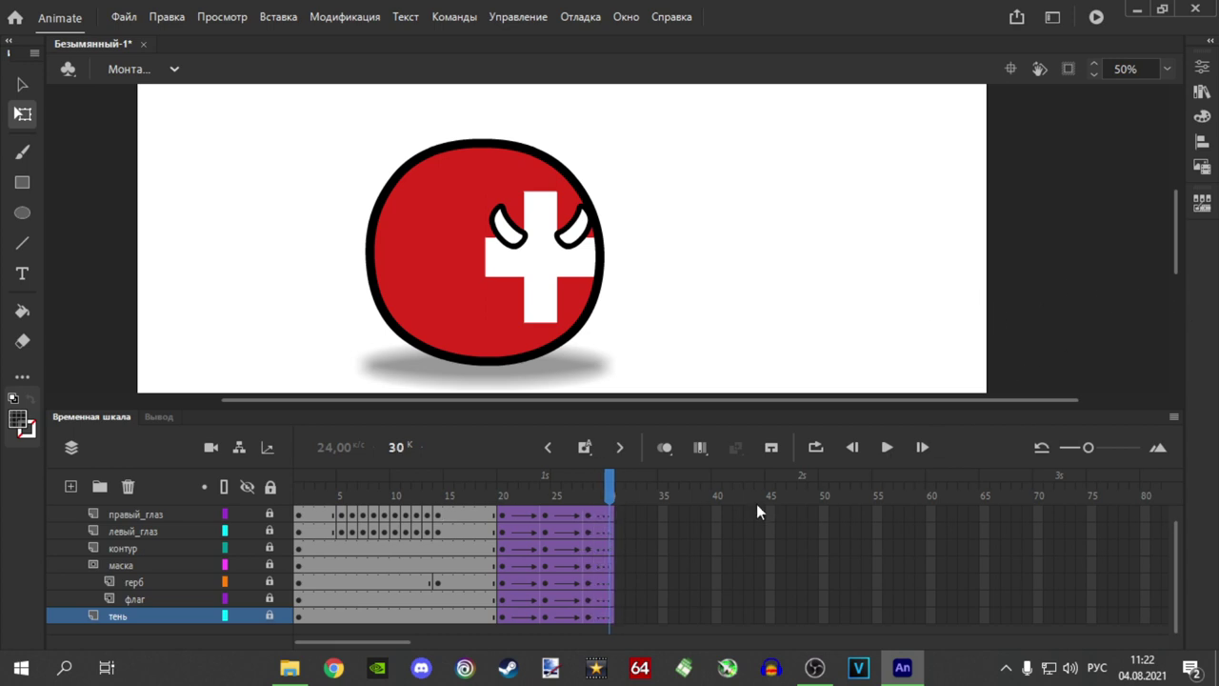
key(F5)
key(F5)
key(F5)
key(F5)
key(F5)
key(F5)
key(F5)
key(F5)
key(F5)
key(F5)
key(F5)
key(F5)
key(F5)
key(F5)
key(F5)
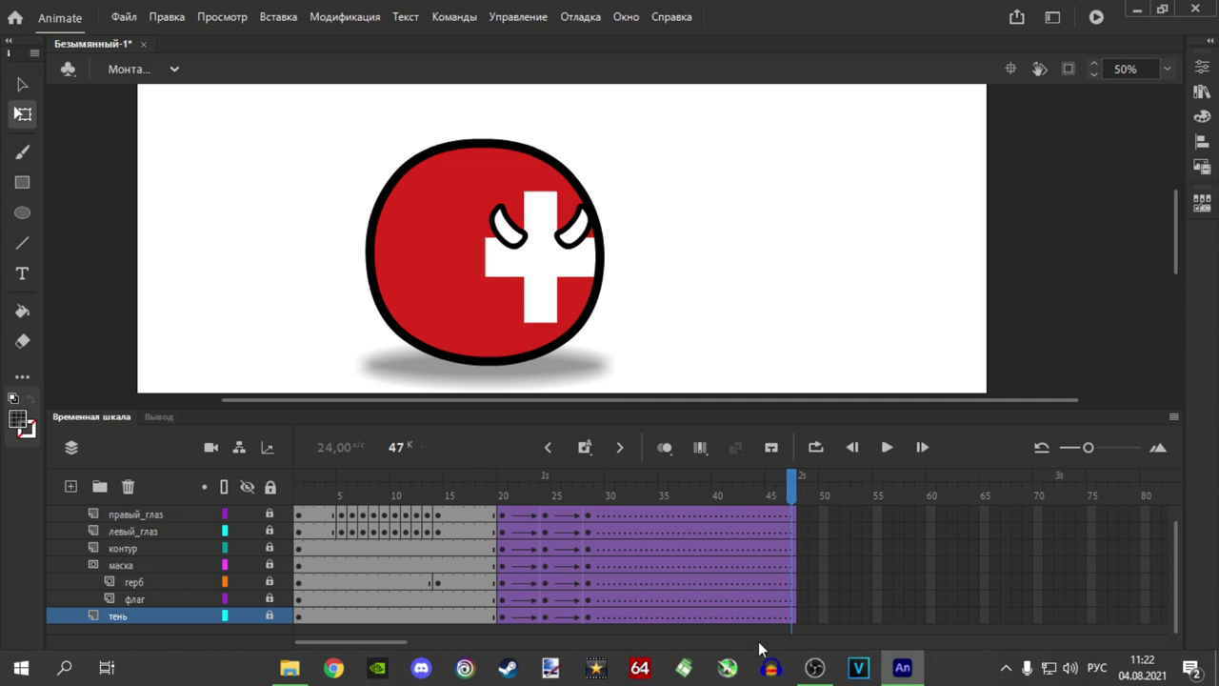
drag(365, 645, 386, 645)
key(F5)
key(F5)
key(F5)
key(F5)
key(F5)
key(F5)
key(F5)
key(F5)
key(F5)
key(F5)
key(F5)
key(F5)
key(F5)
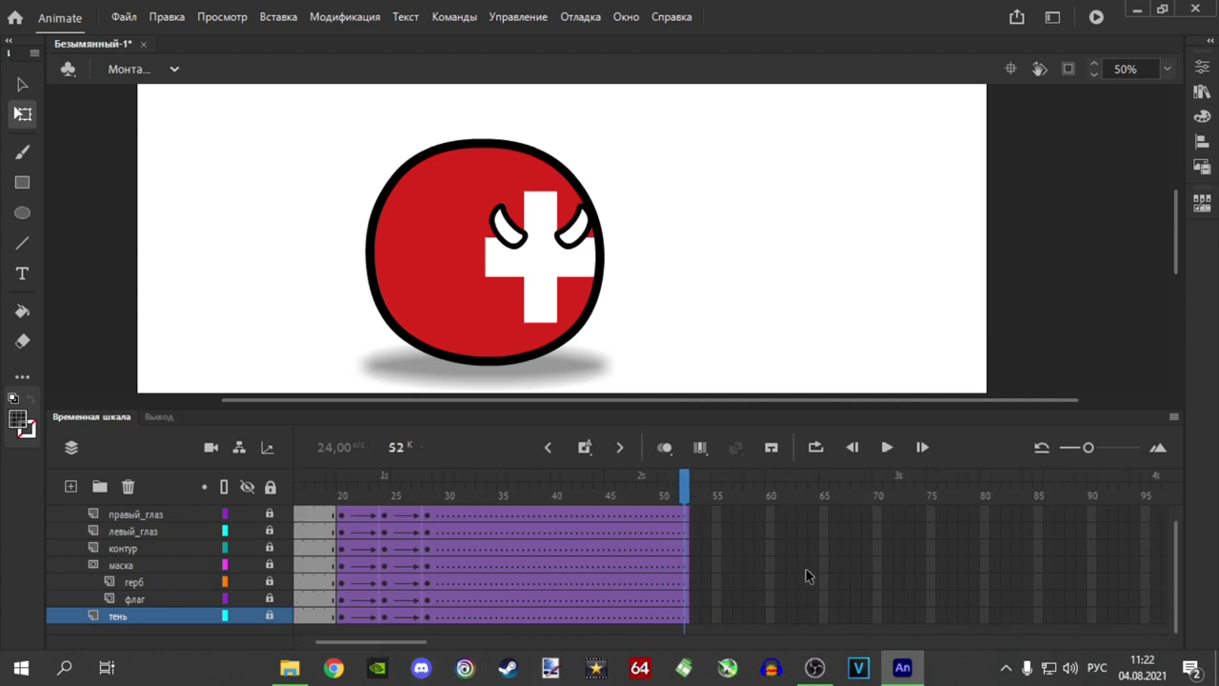
key(F5)
key(F5)
key(F5)
key(F5)
key(F5)
key(F5)
key(F5)
key(F5)
key(F5)
key(F5)
key(F5)
key(F5)
key(F5)
key(F5)
key(F5)
key(F5)
key(F5)
key(F5)
key(F5)
key(F5)
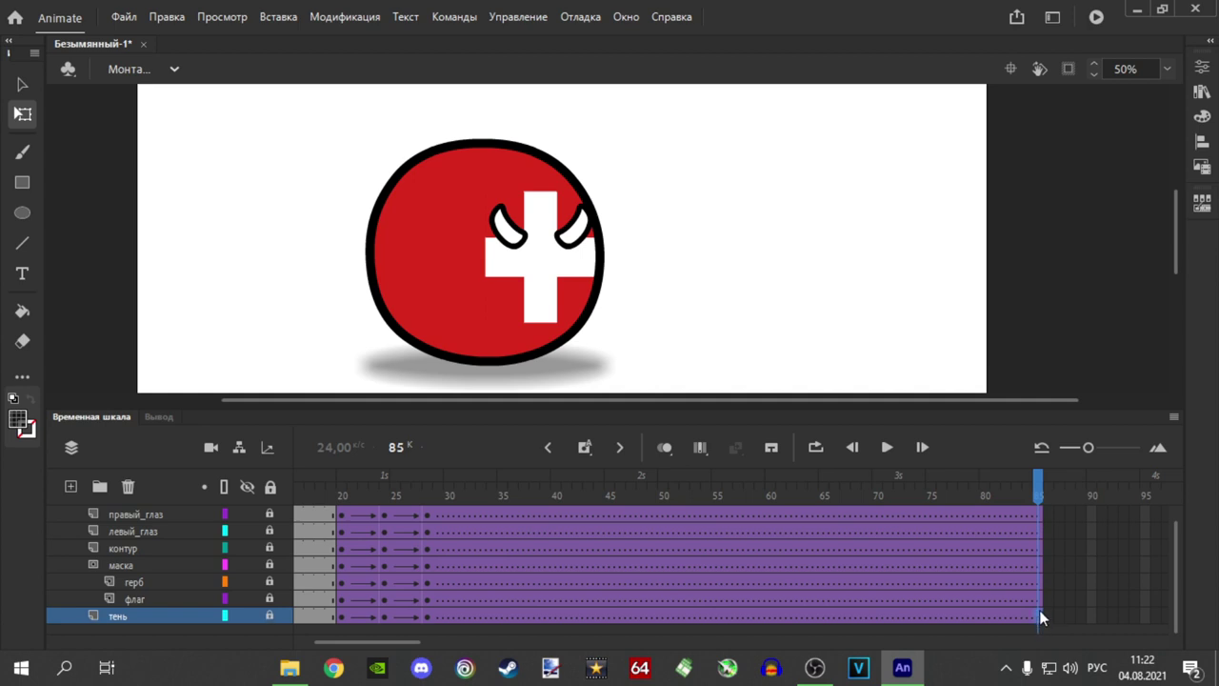
key(F6)
scroll(1040, 617, up, 1)
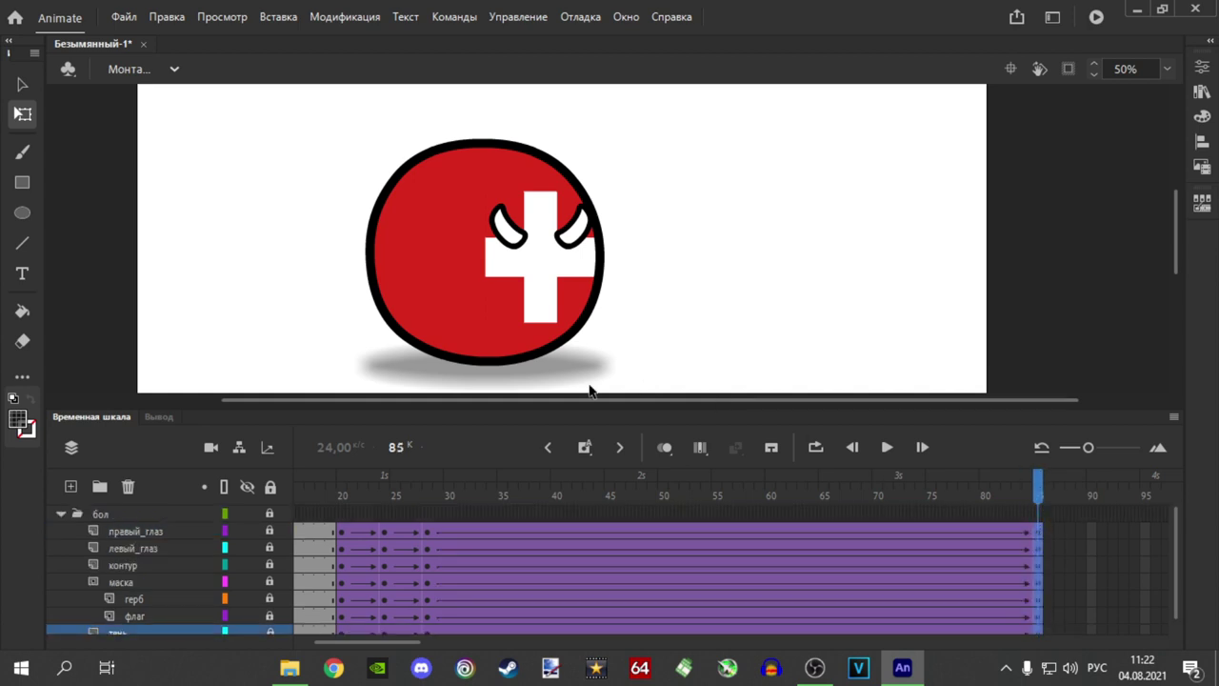
Unlock the layers, move the entire ball off the stage's right edge at frame 85, and play back from around frame 20.
click(270, 487)
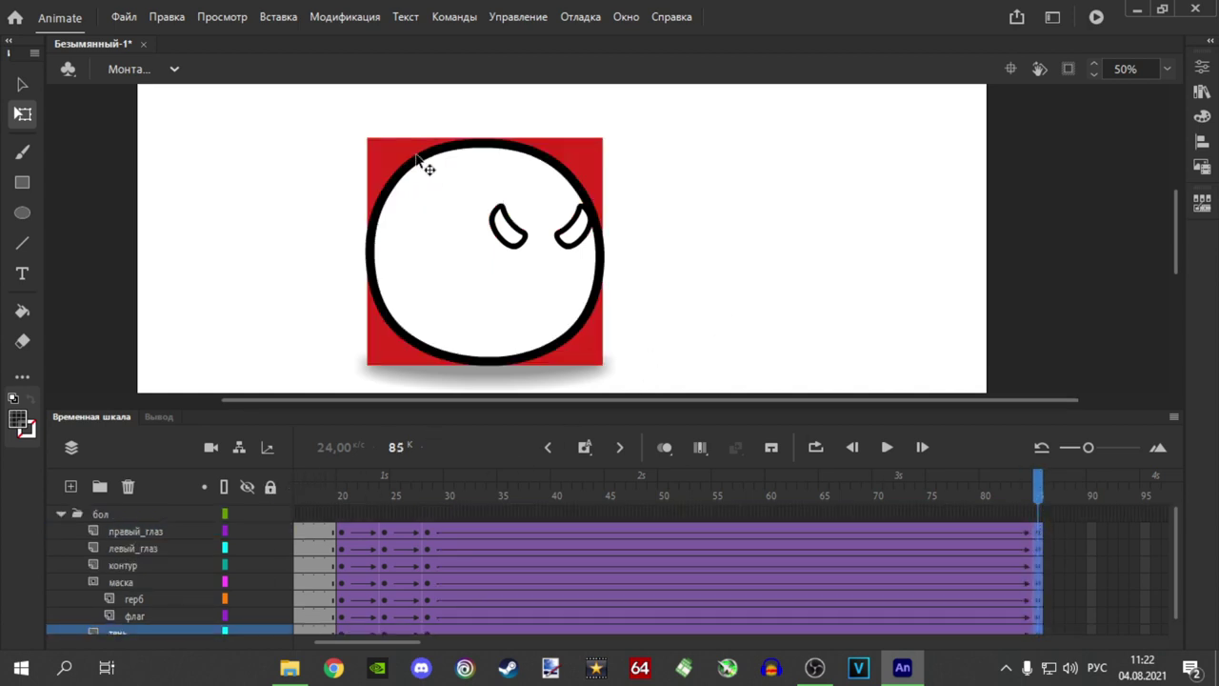
drag(350, 143, 754, 392)
drag(590, 314, 1217, 312)
click(959, 352)
drag(994, 488, 329, 481)
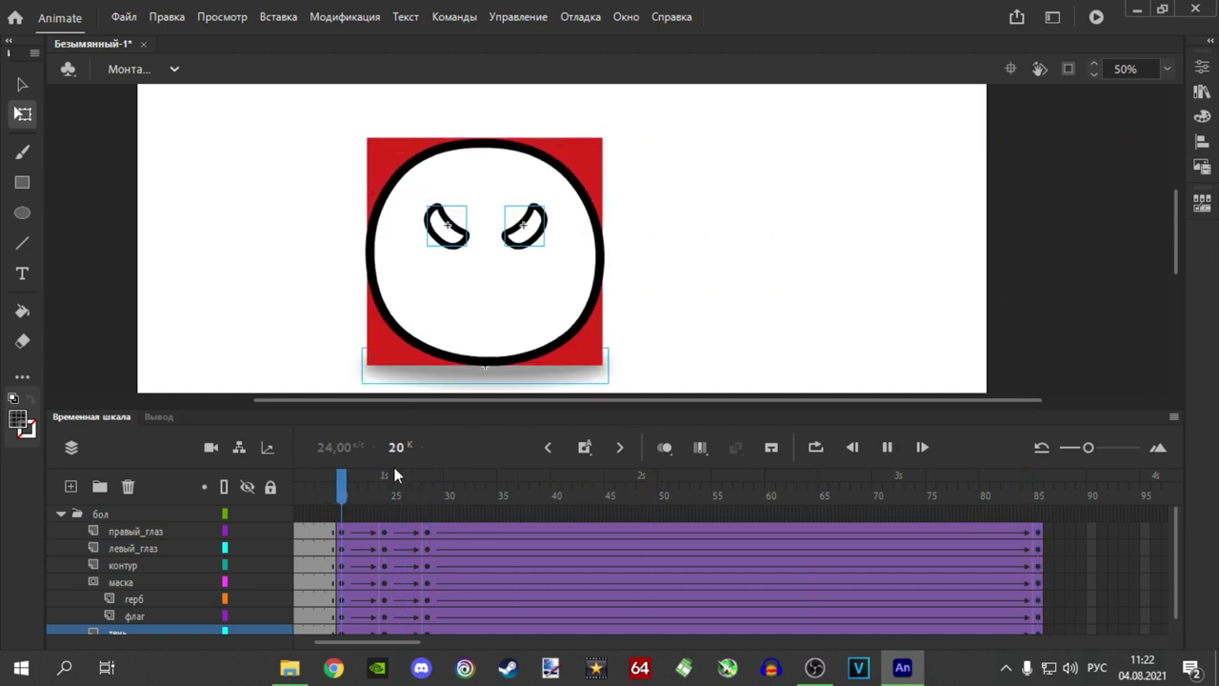
Play back the ball's move off the stage, replaying it from around frame 29.
key(Return)
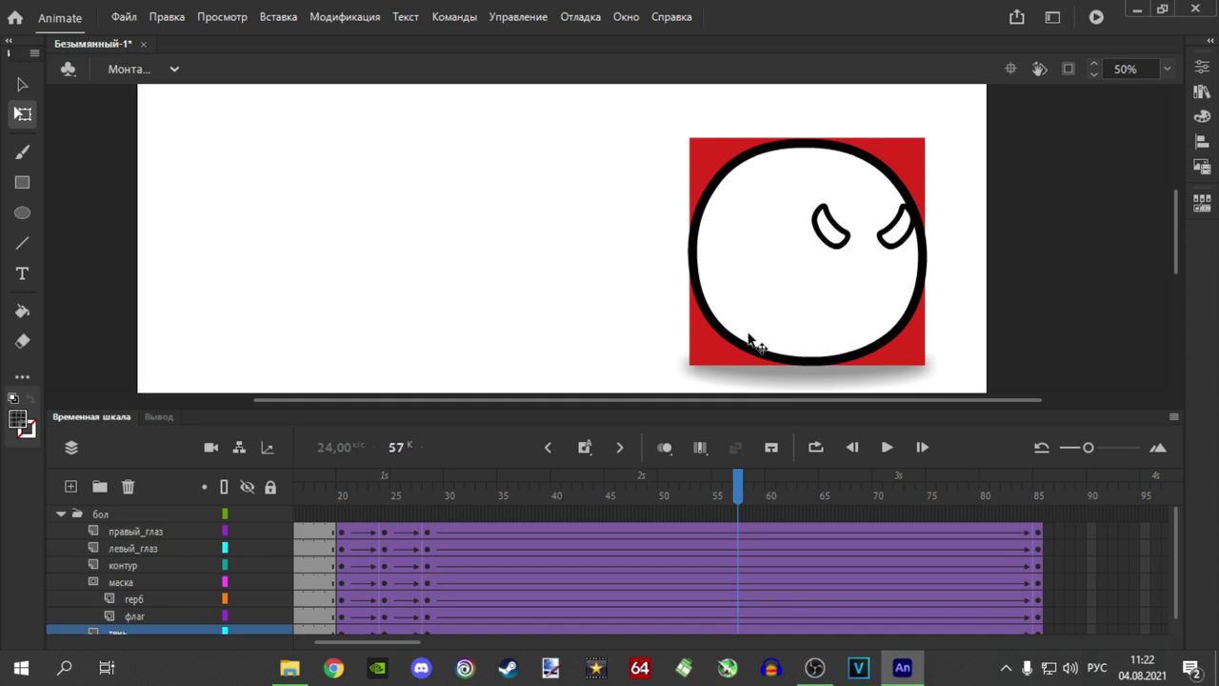
key(Return)
click(433, 500)
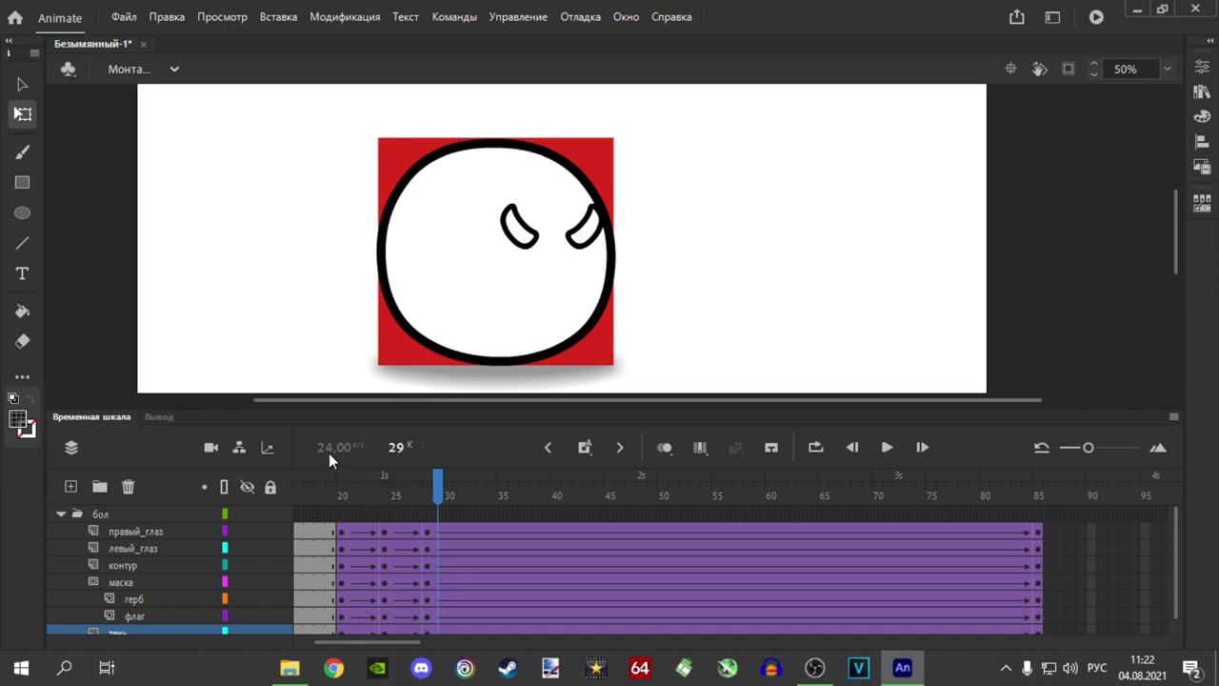
key(Return)
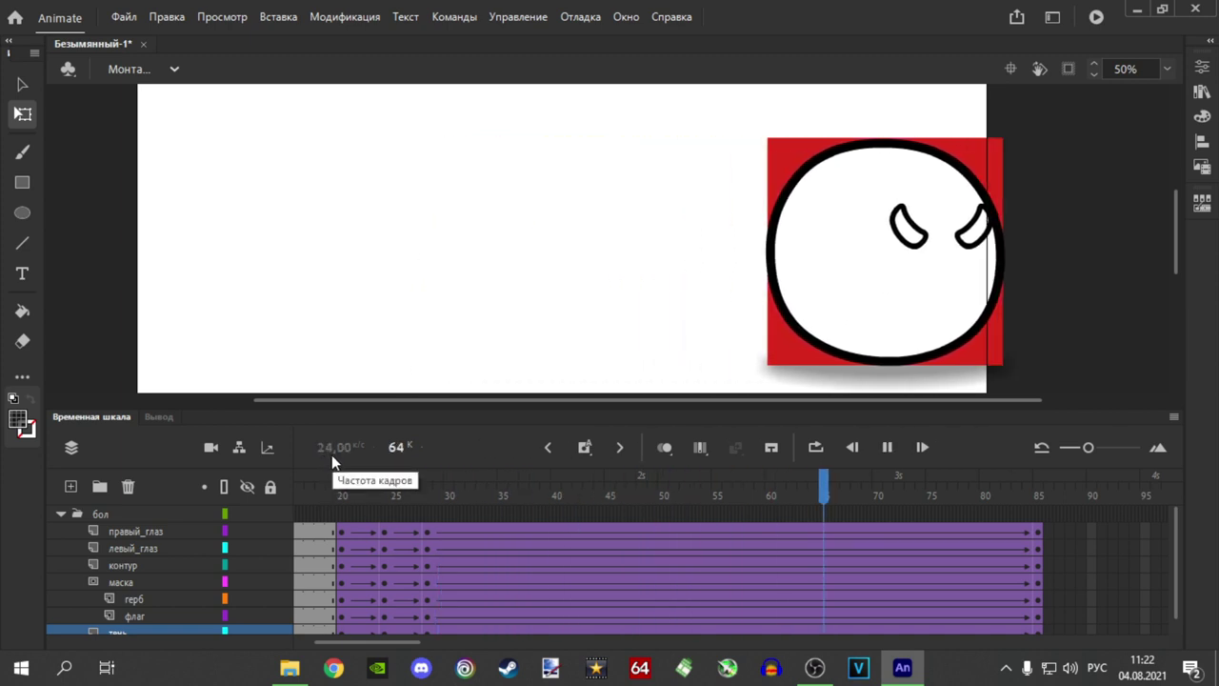
key(Return)
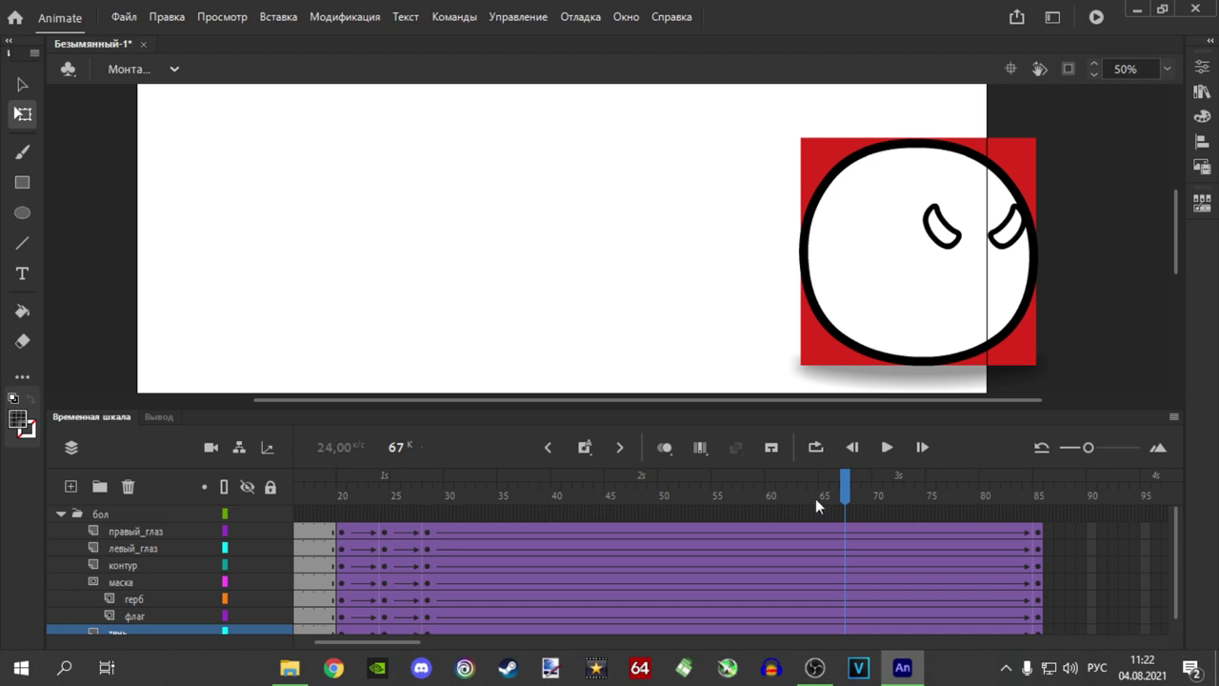
Insert five frames into the move-off tween on all layers to extend it to frame 90, and play it back from around frame 36.
key(F5)
key(F5)
key(F5)
key(F5)
key(F5)
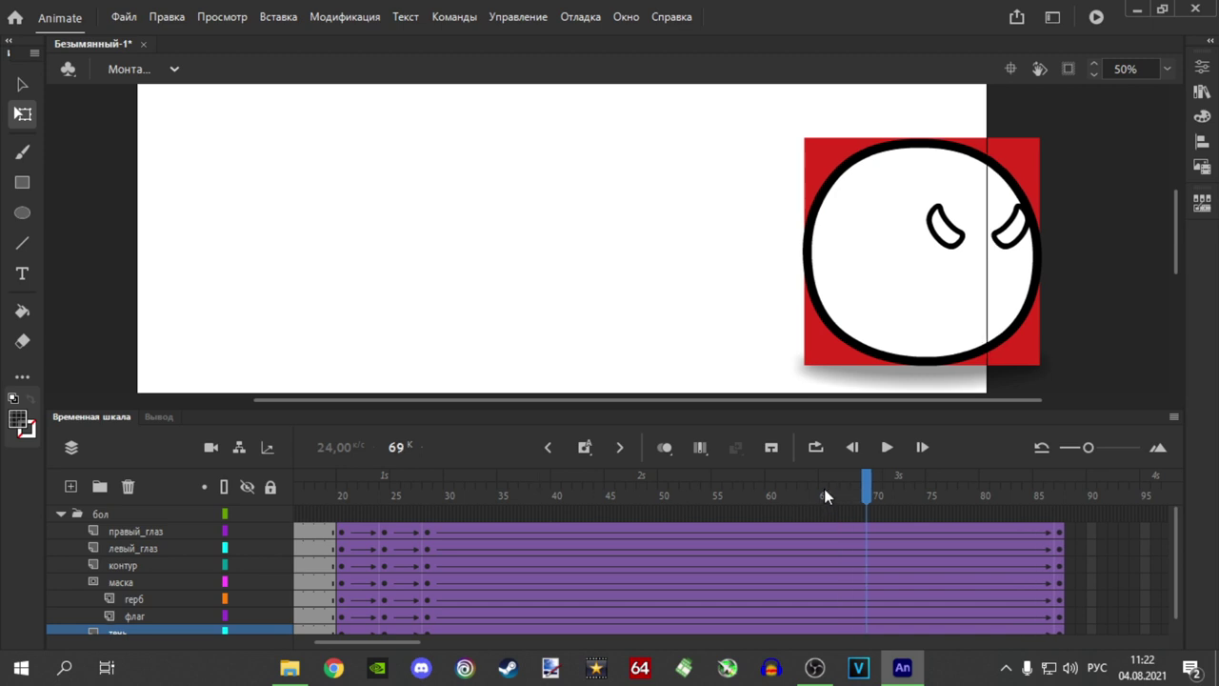
click(515, 495)
key(Return)
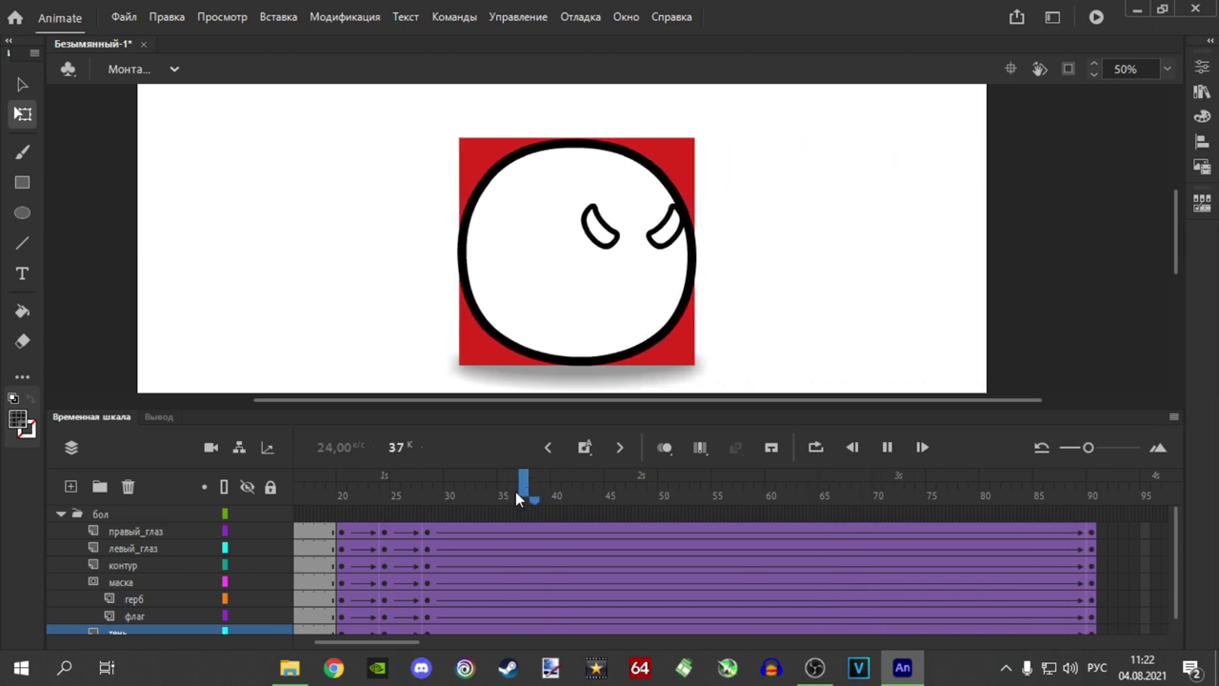
key(Return)
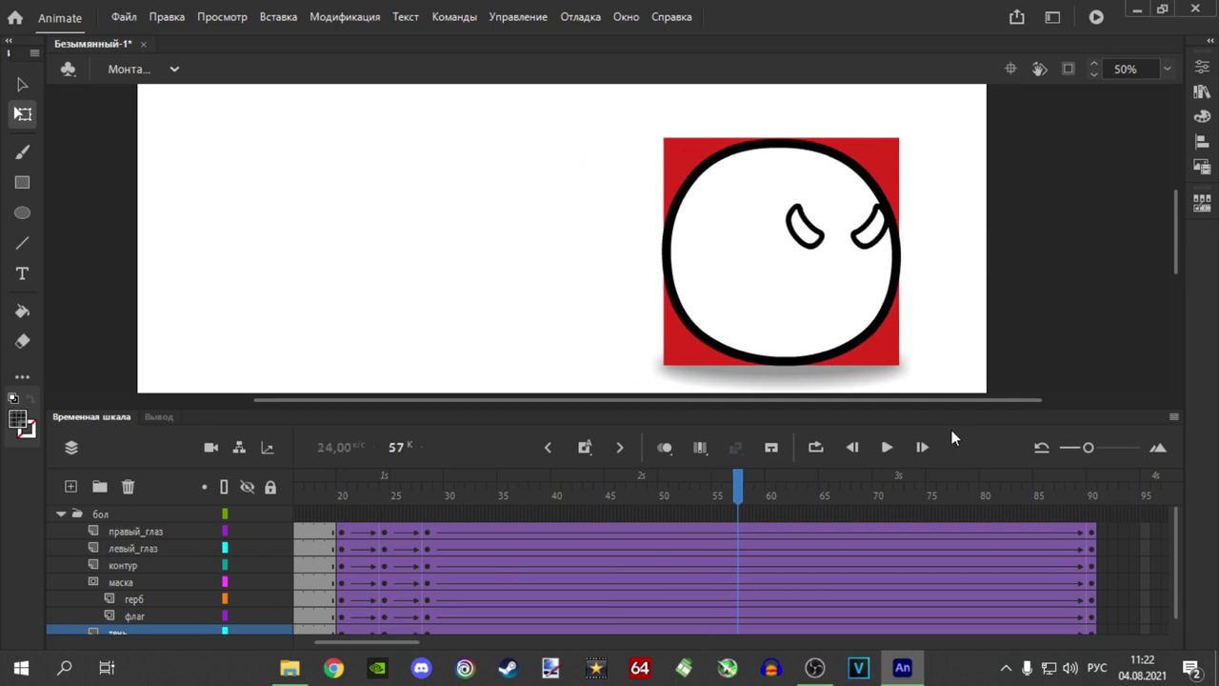
Enlarge the timeline to show every character layer and add keyframes to all of them at frames 36, 44 and 52.
drag(935, 415, 934, 394)
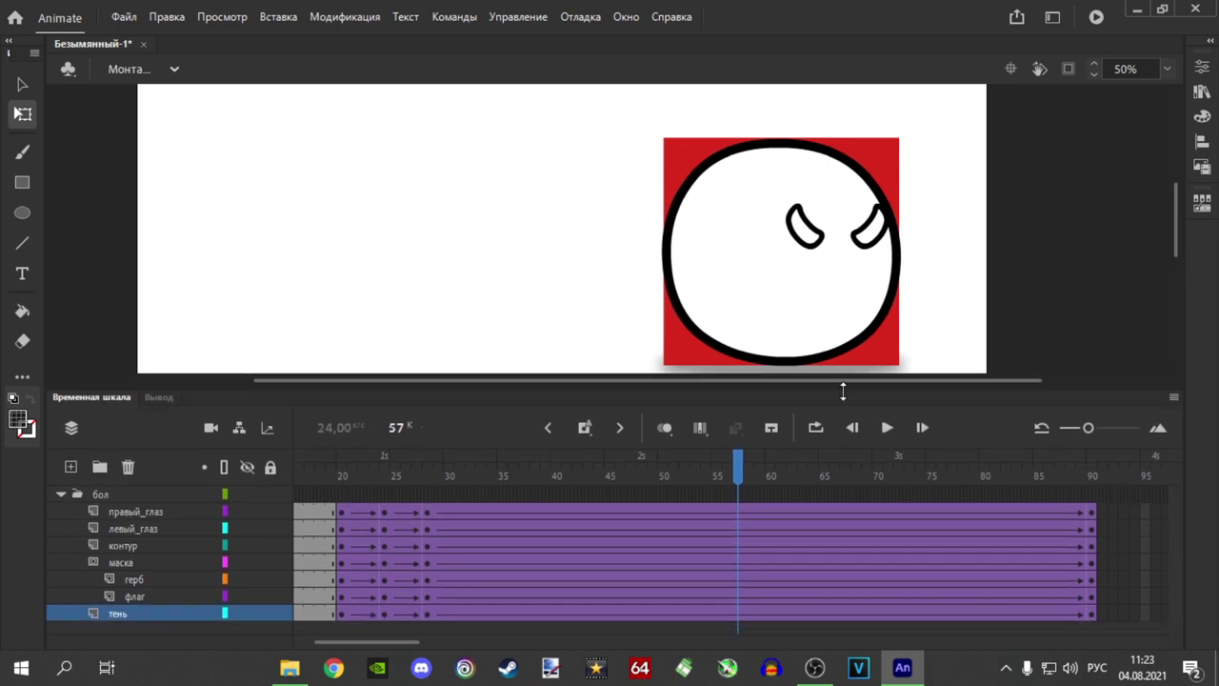
drag(862, 389, 857, 399)
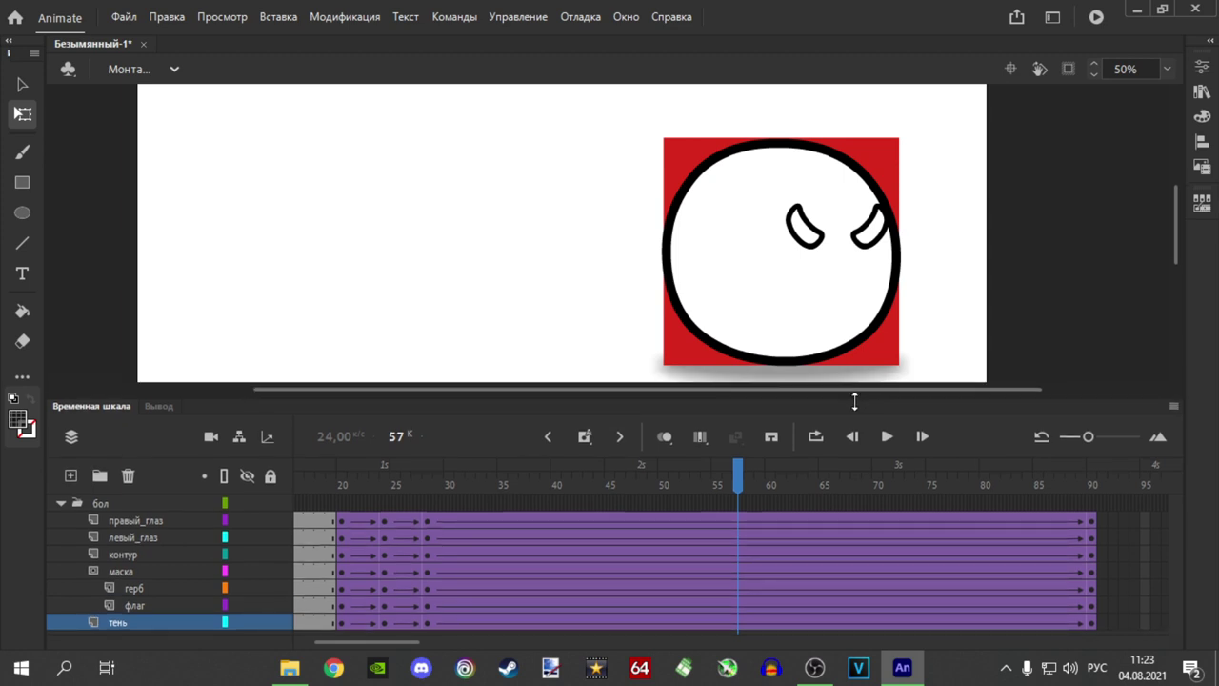
drag(509, 518, 512, 620)
key(F6)
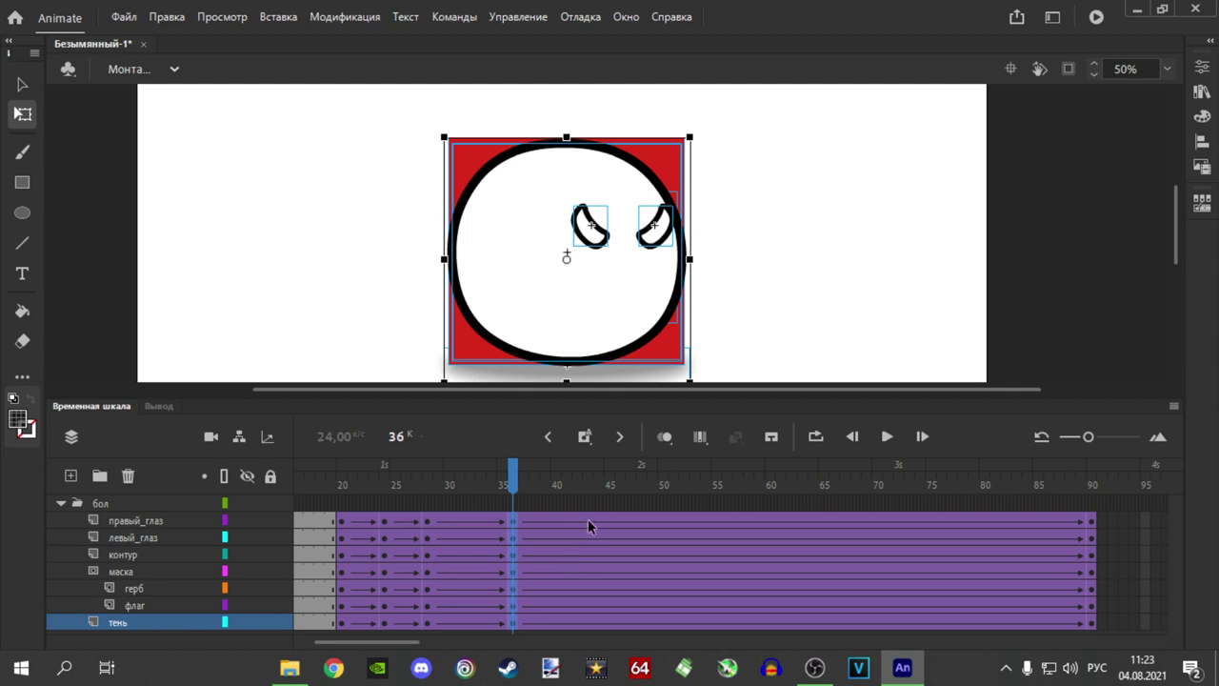
drag(602, 520, 597, 604)
key(F6)
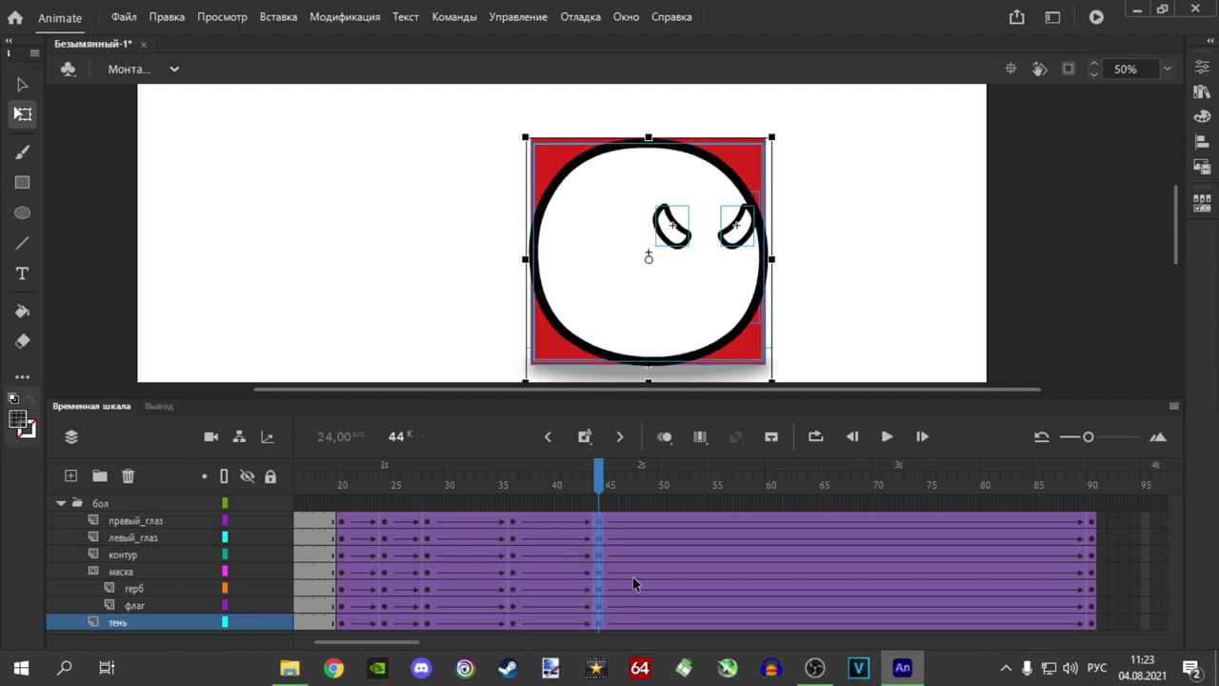
drag(685, 522, 687, 583)
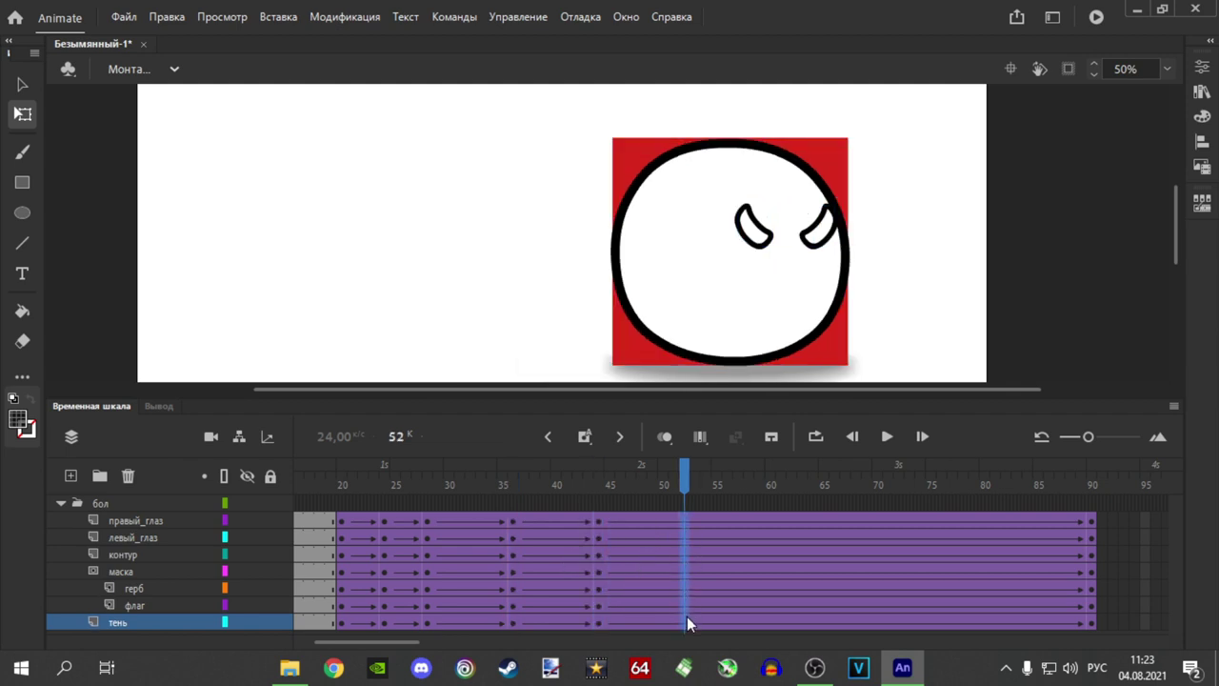
key(F6)
Add keyframes to all character layers at frames 60, 68, 76 and 84.
drag(773, 520, 774, 612)
key(F6)
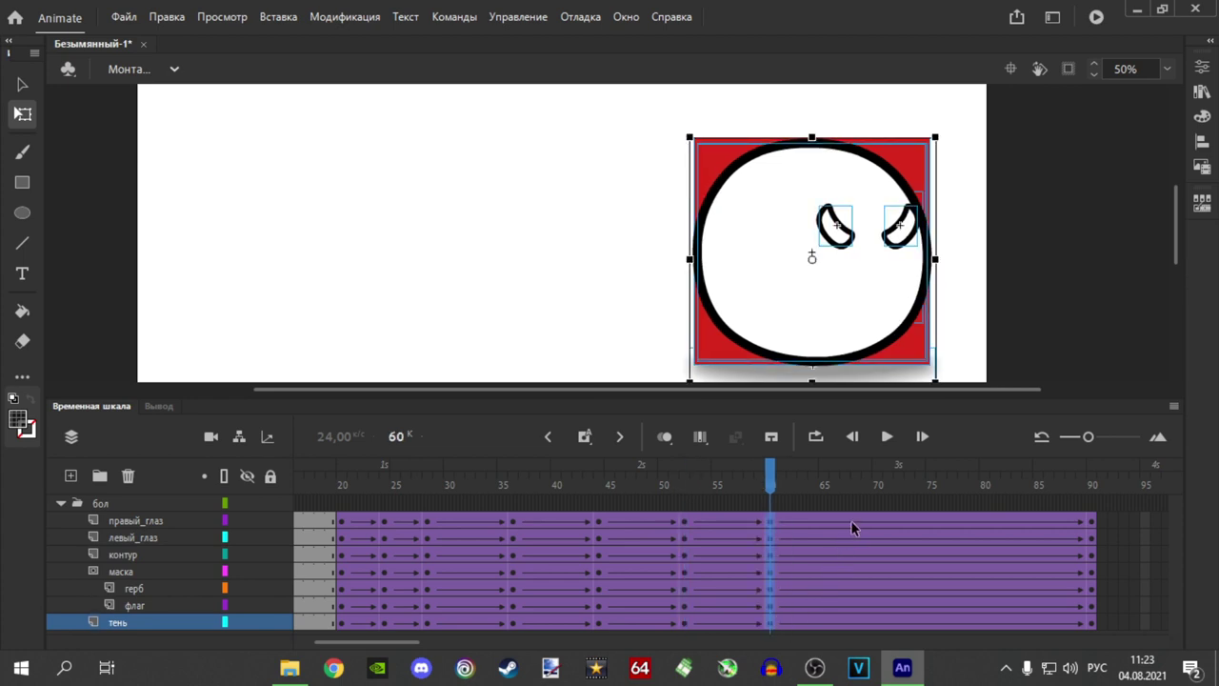
drag(855, 519, 857, 621)
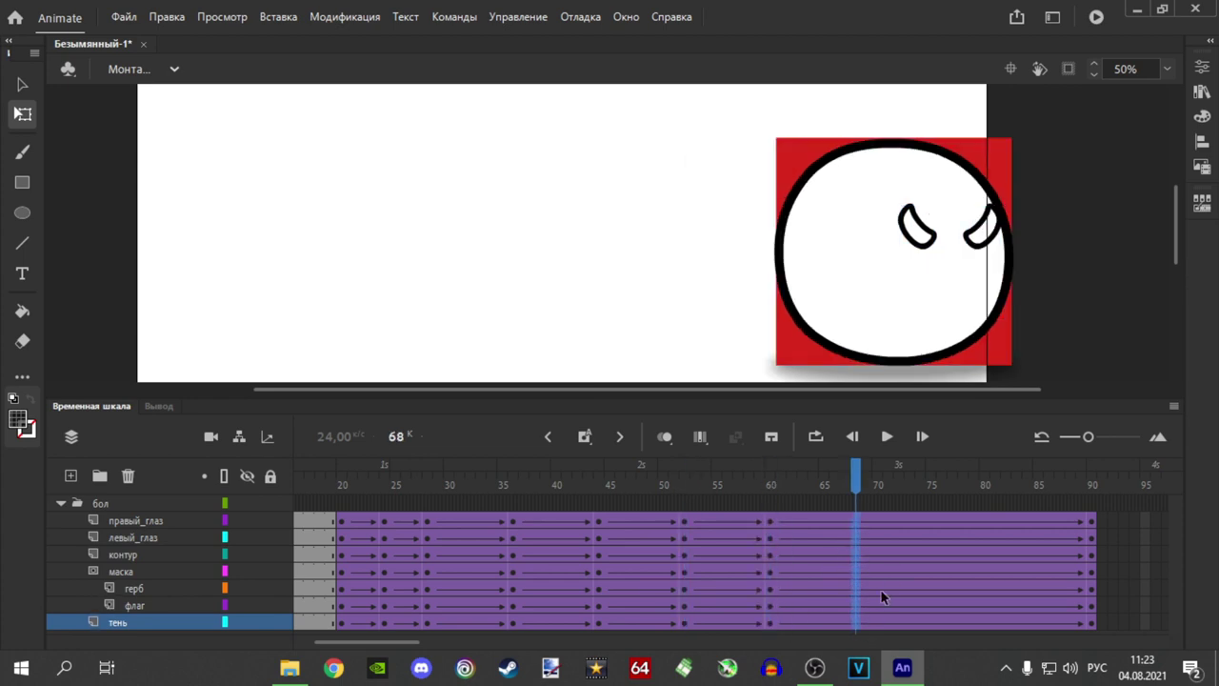
key(F6)
drag(944, 519, 944, 619)
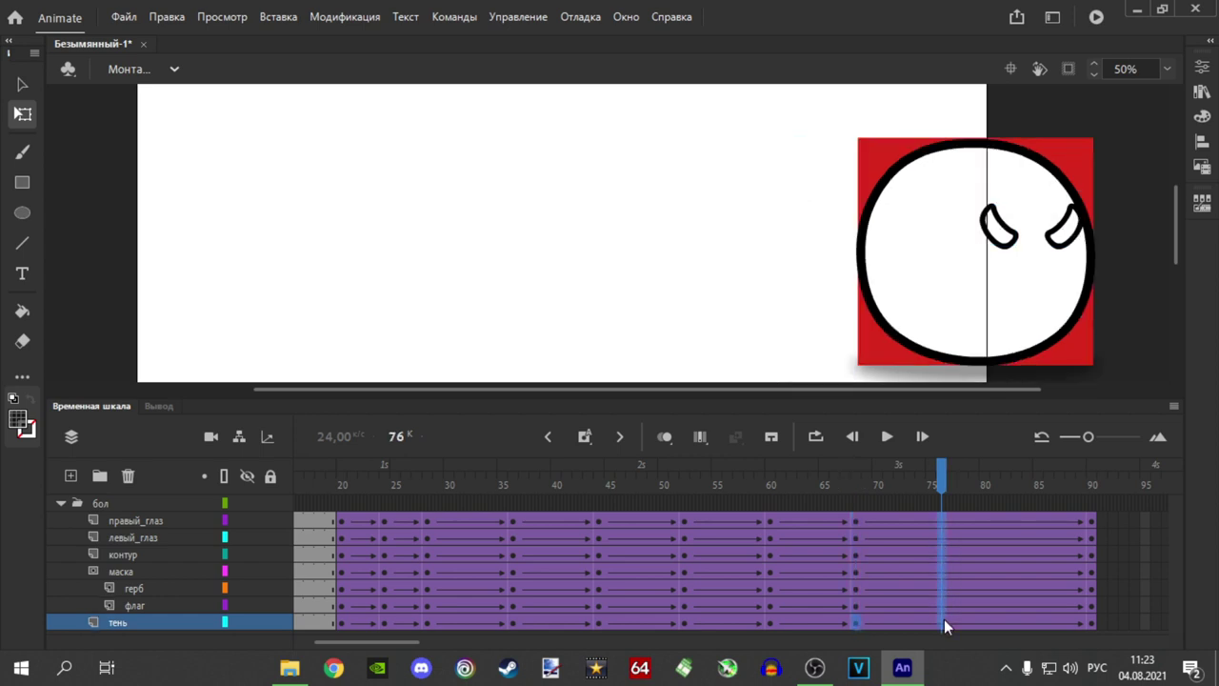
key(F6)
drag(1023, 553, 1023, 520)
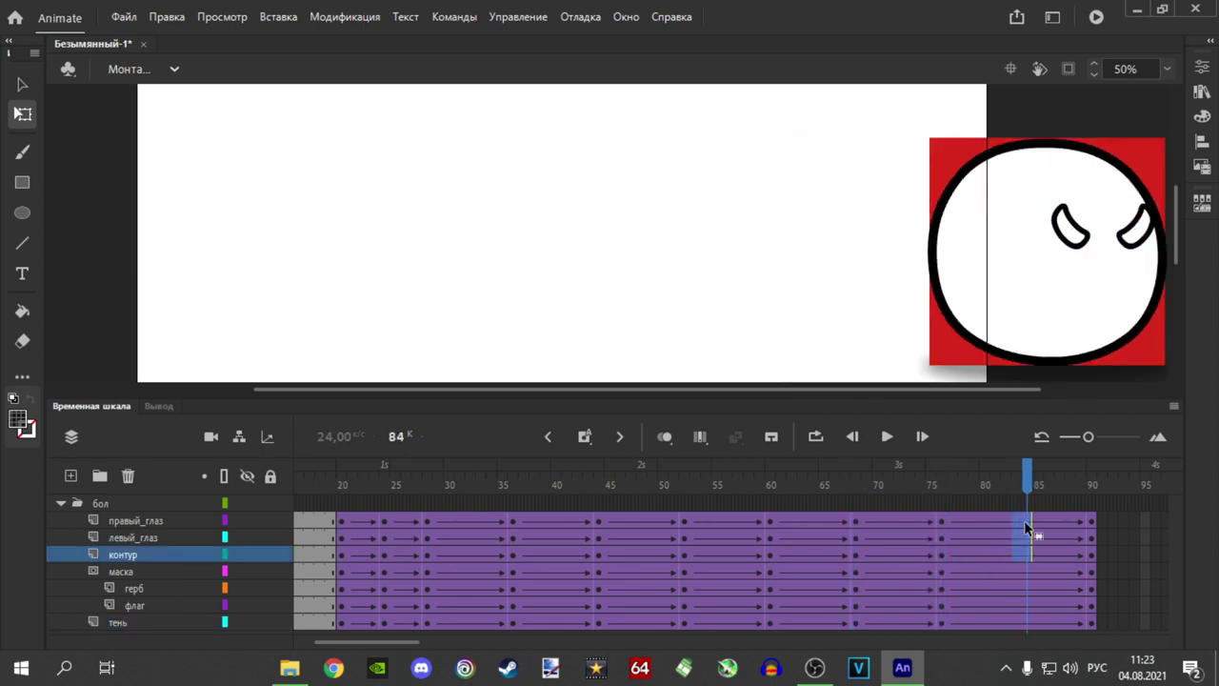
click(1027, 518)
click(1027, 538)
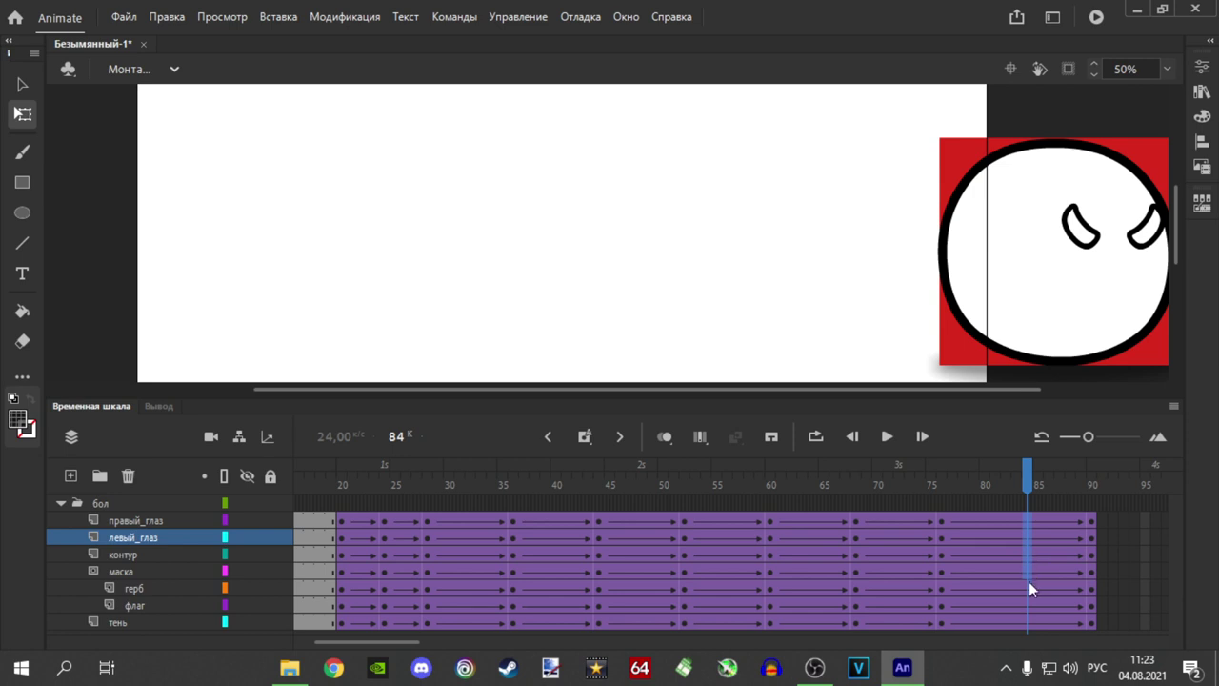
click(1026, 619)
key(F6)
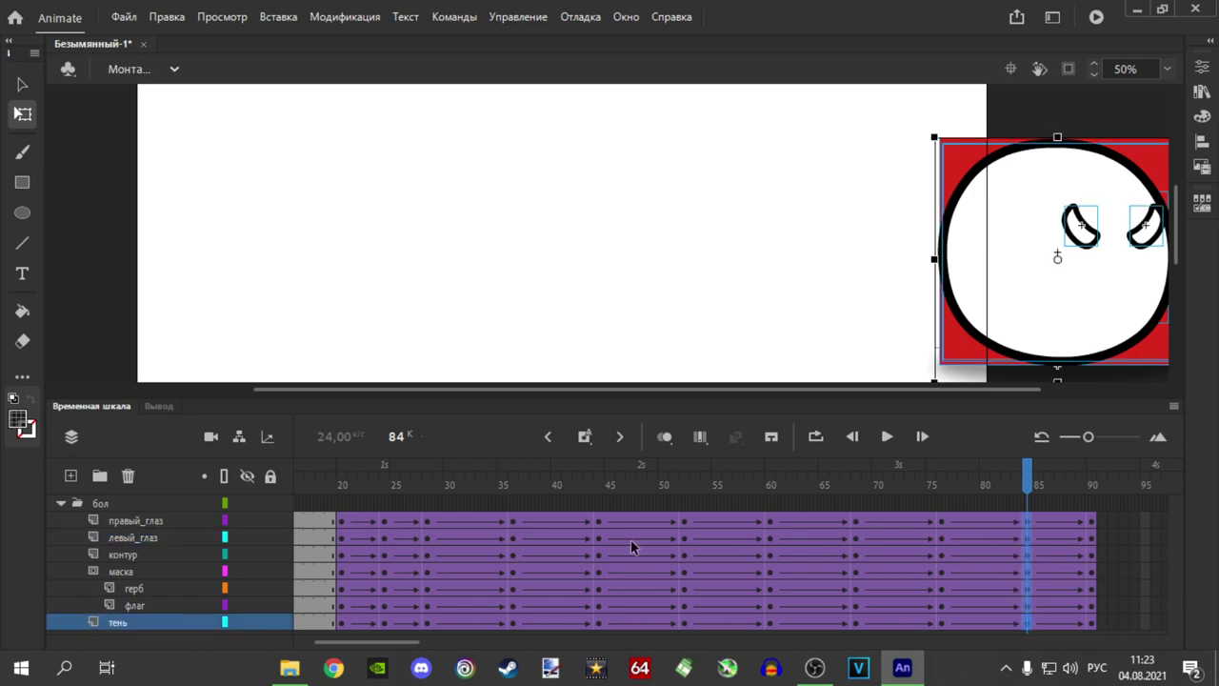
Lock the shadow layer and stretch the rest of the ball slightly upward from its base at frame 36.
click(512, 621)
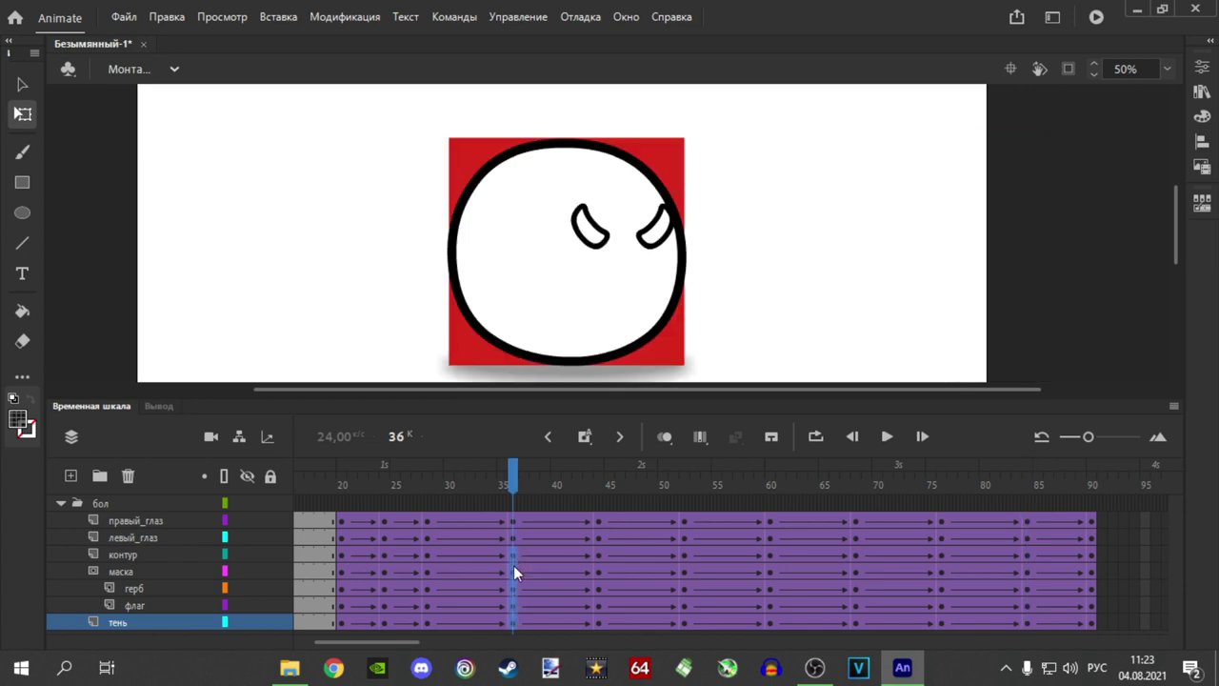
click(533, 606)
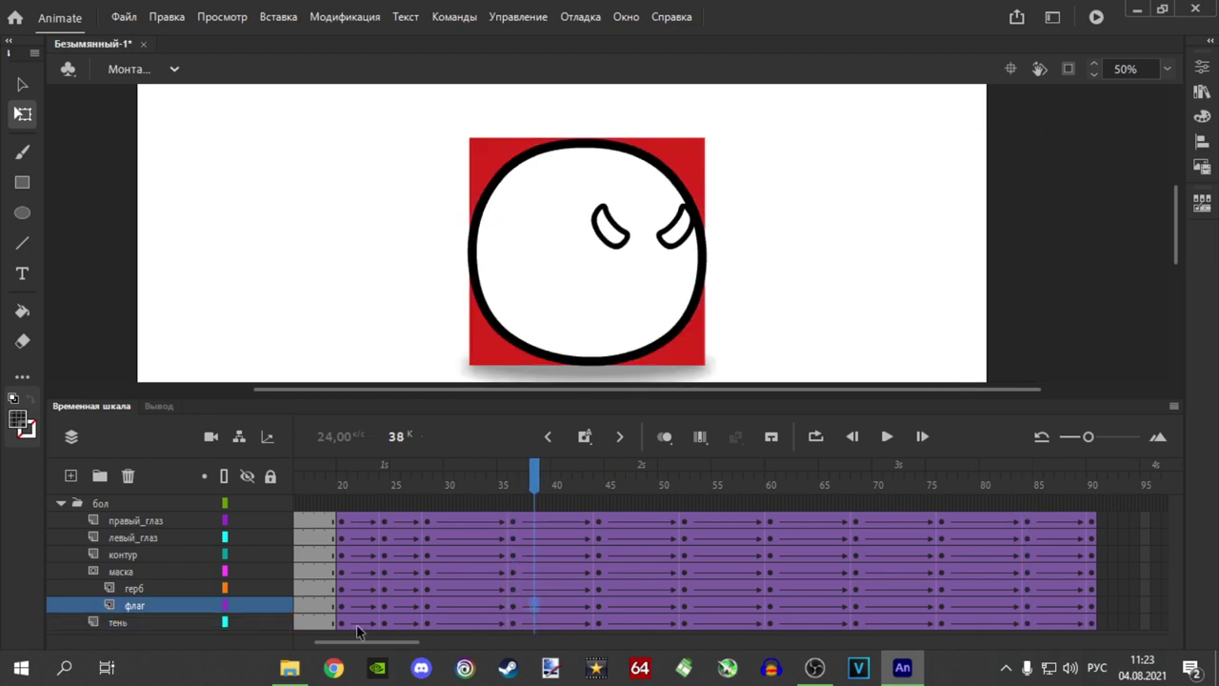
click(269, 622)
click(513, 607)
key(ctrl+a)
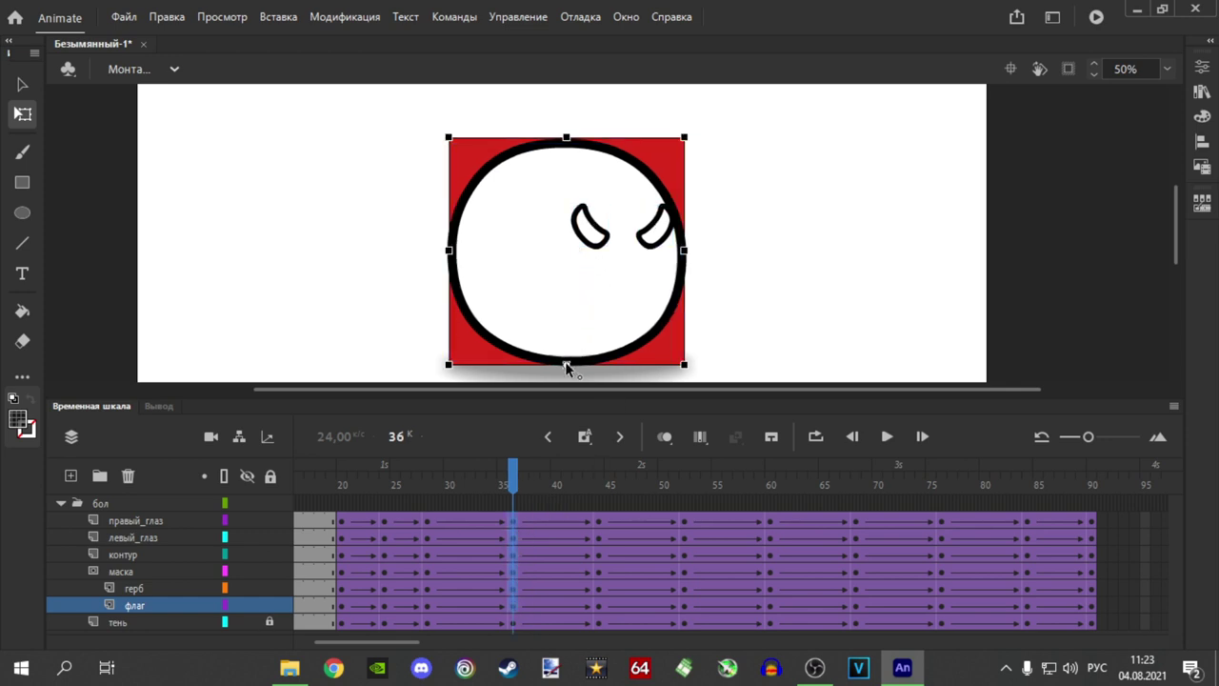
drag(567, 138, 566, 124)
Stretch the ball without its shadow slightly upward from its base at frames 52, 68 and 84.
drag(514, 487, 685, 601)
click(731, 252)
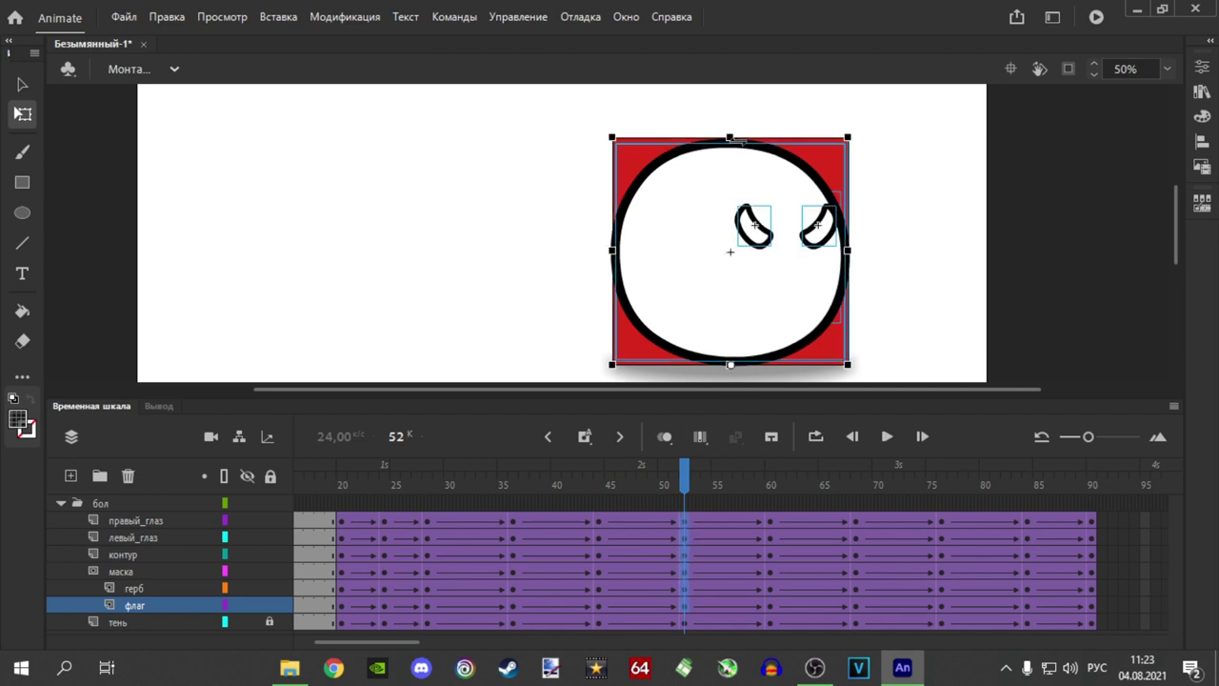
drag(729, 135, 729, 123)
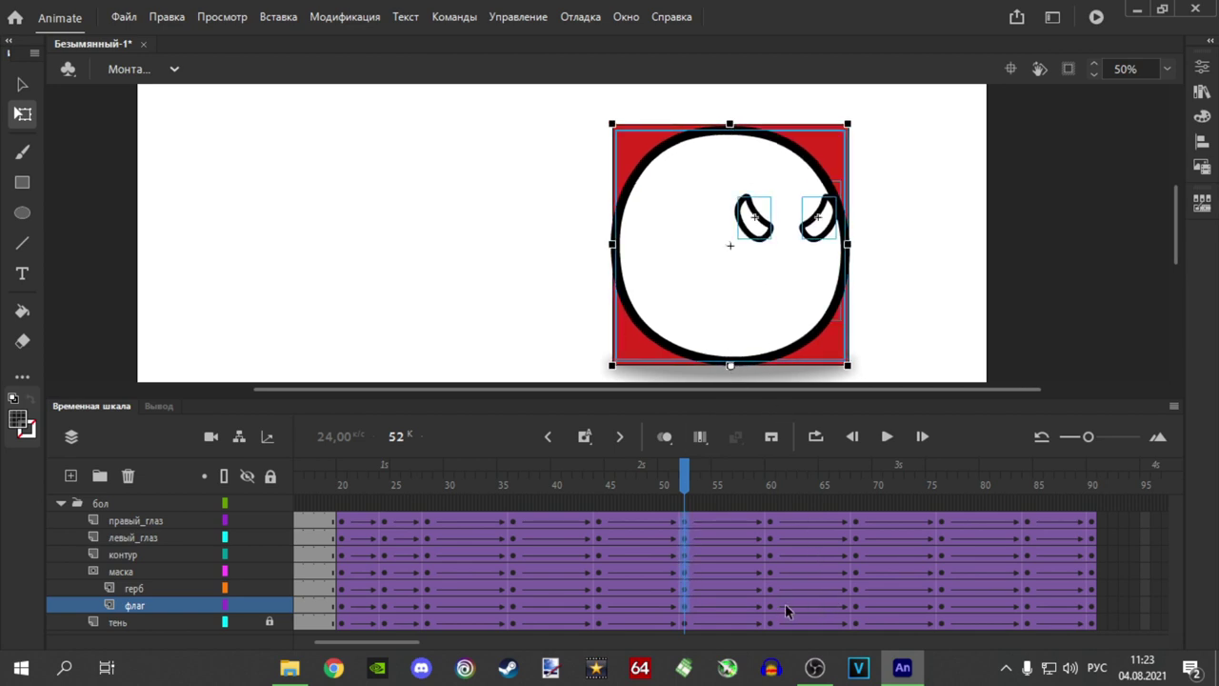
click(857, 610)
click(897, 255)
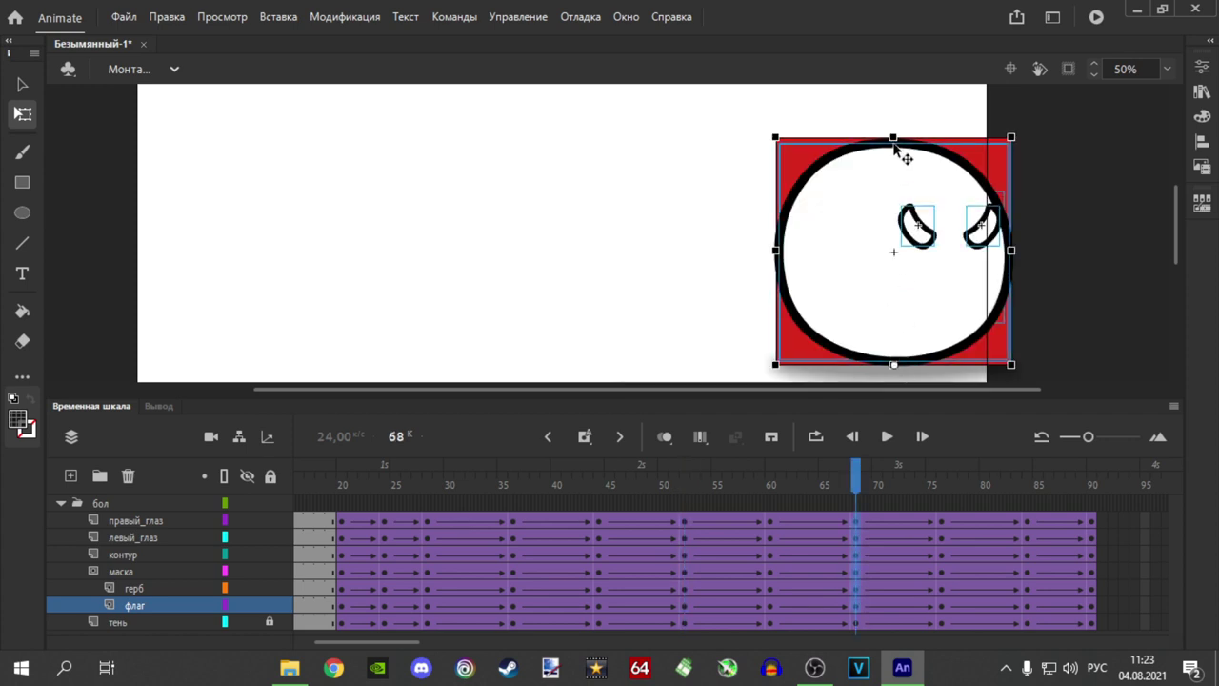
drag(892, 137, 892, 124)
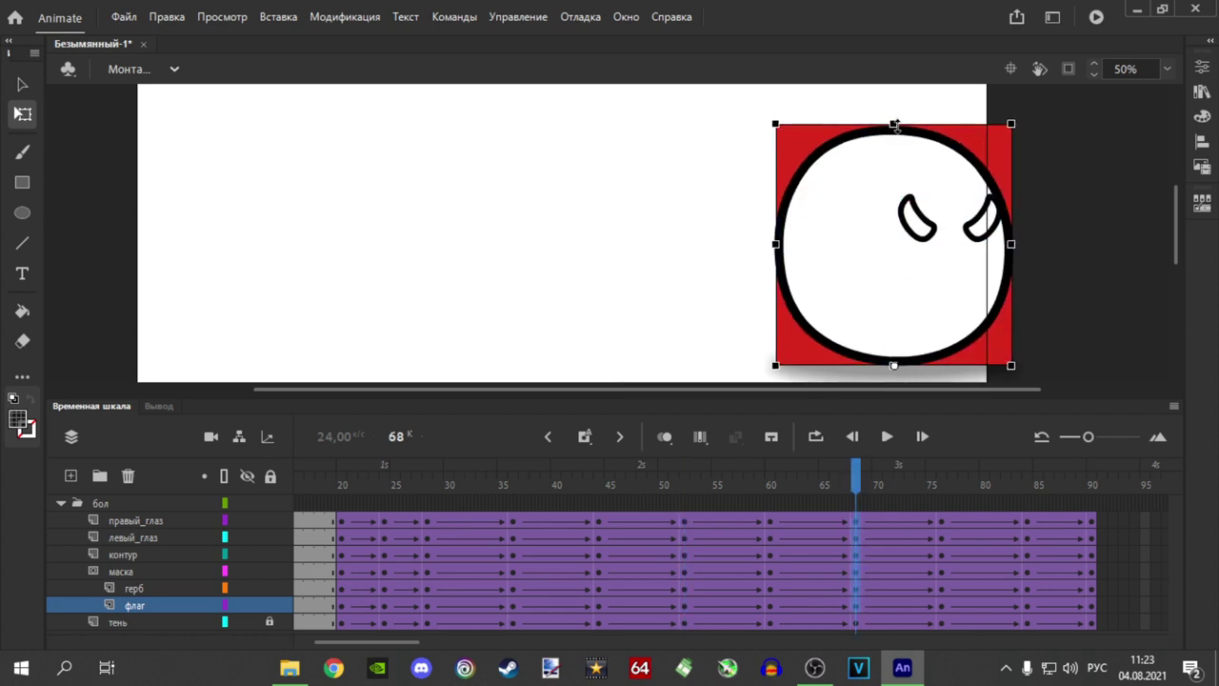
click(1028, 604)
click(1075, 299)
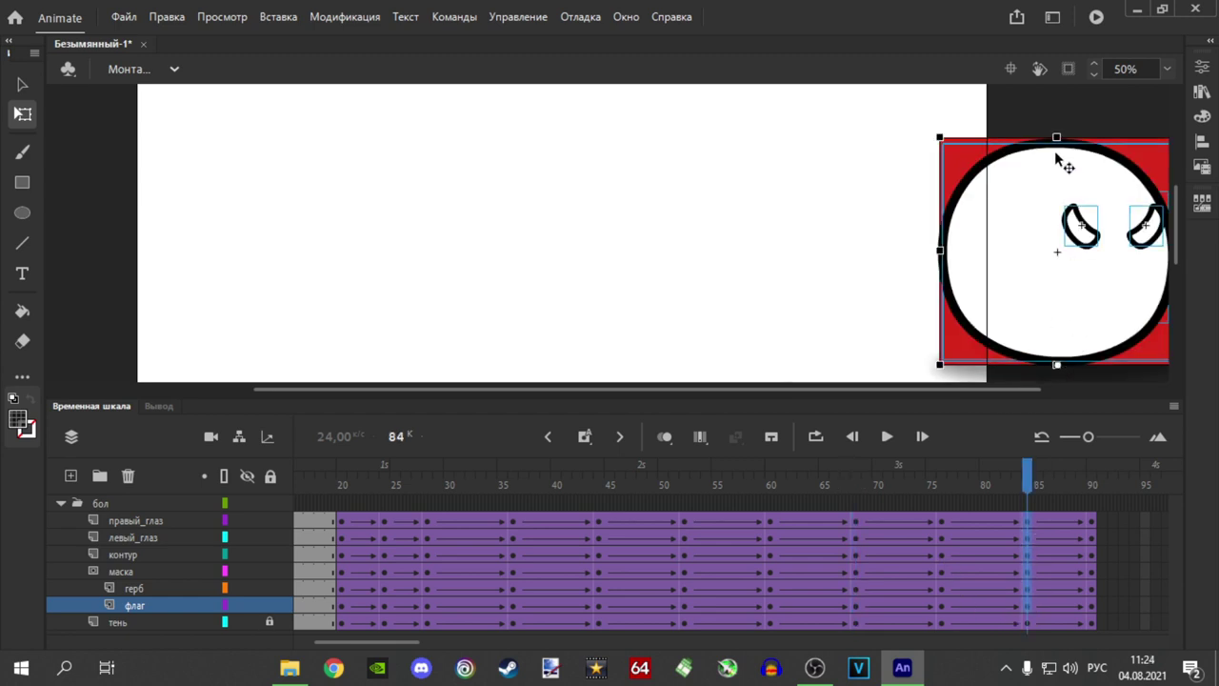
drag(1056, 137, 1056, 119)
Lock all layers and play back the whole animation from frame 1 with the full stage in view.
drag(1028, 476, 342, 476)
click(270, 477)
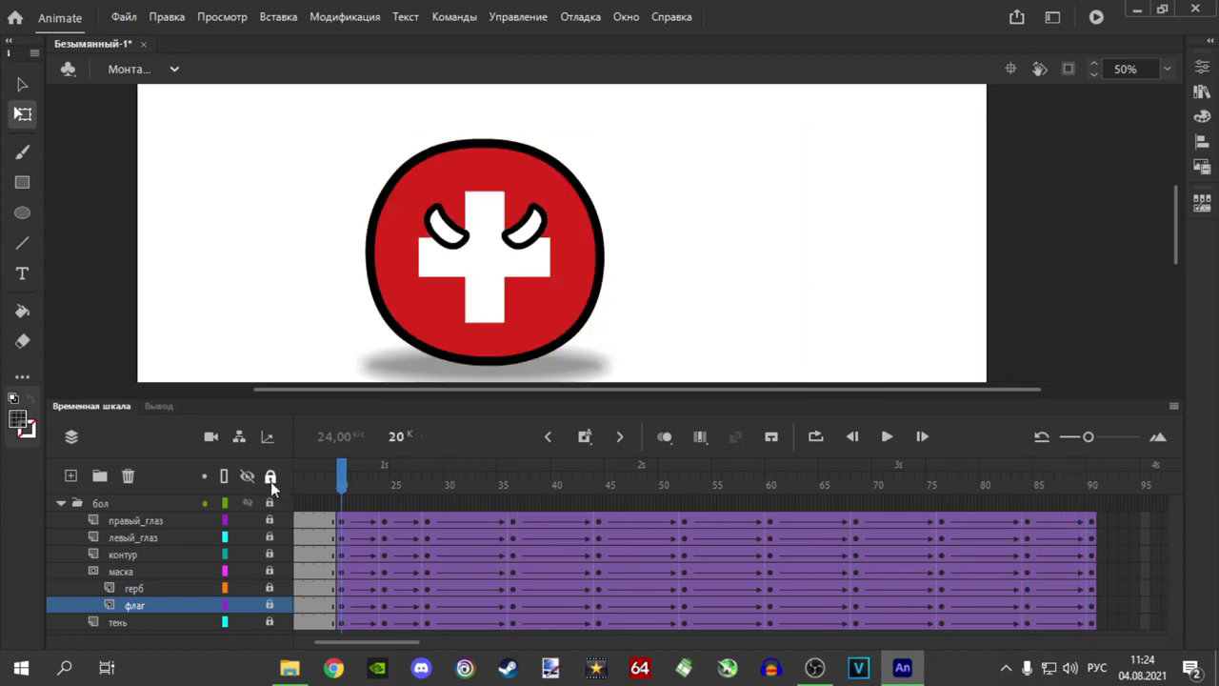
scroll(464, 295, down, 3)
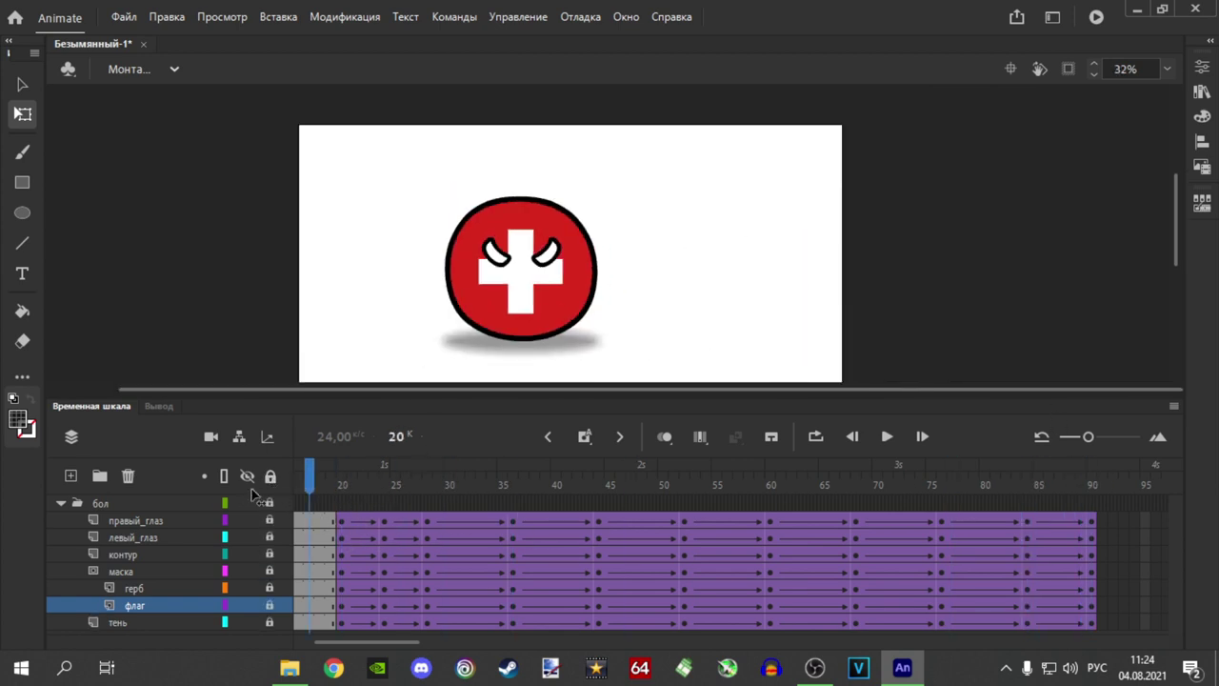
key(shift+comma)
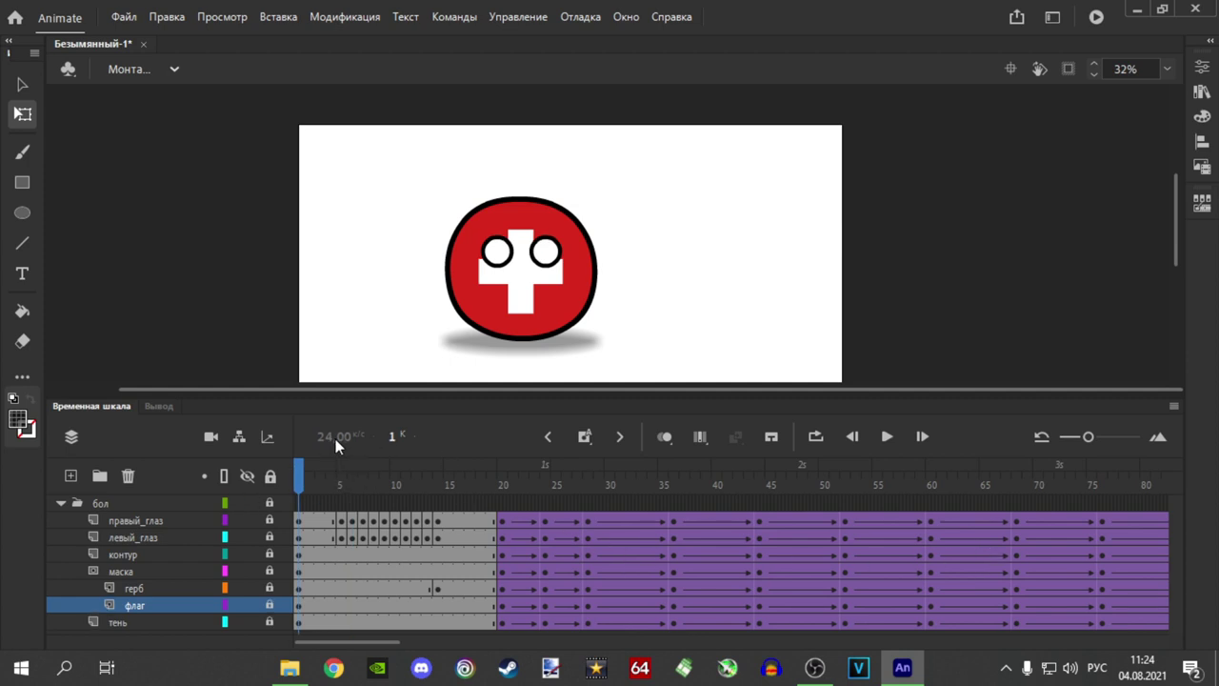
key(Return)
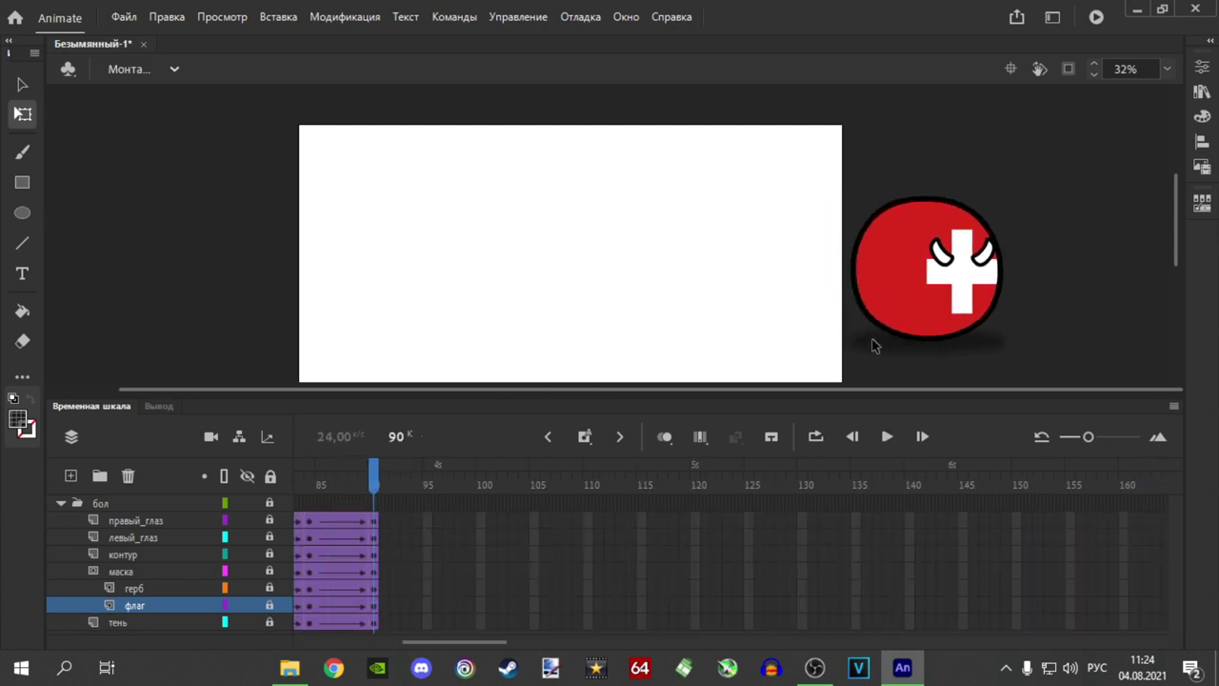
drag(511, 649, 354, 640)
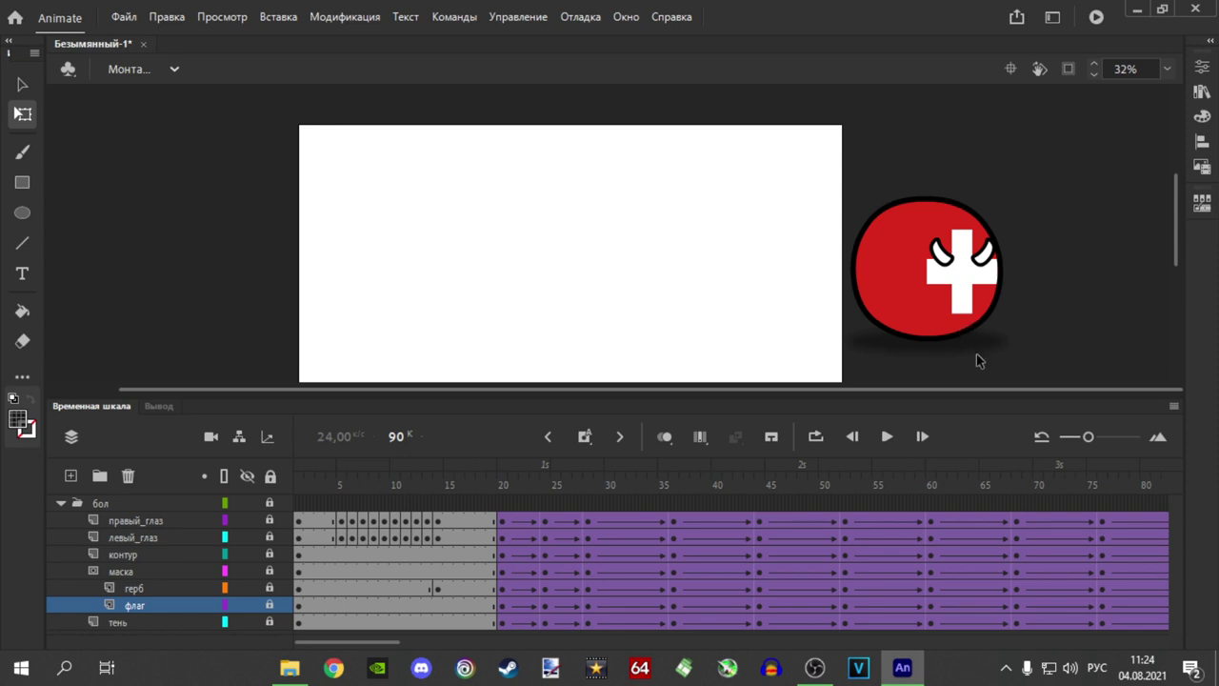
drag(1177, 213, 1174, 223)
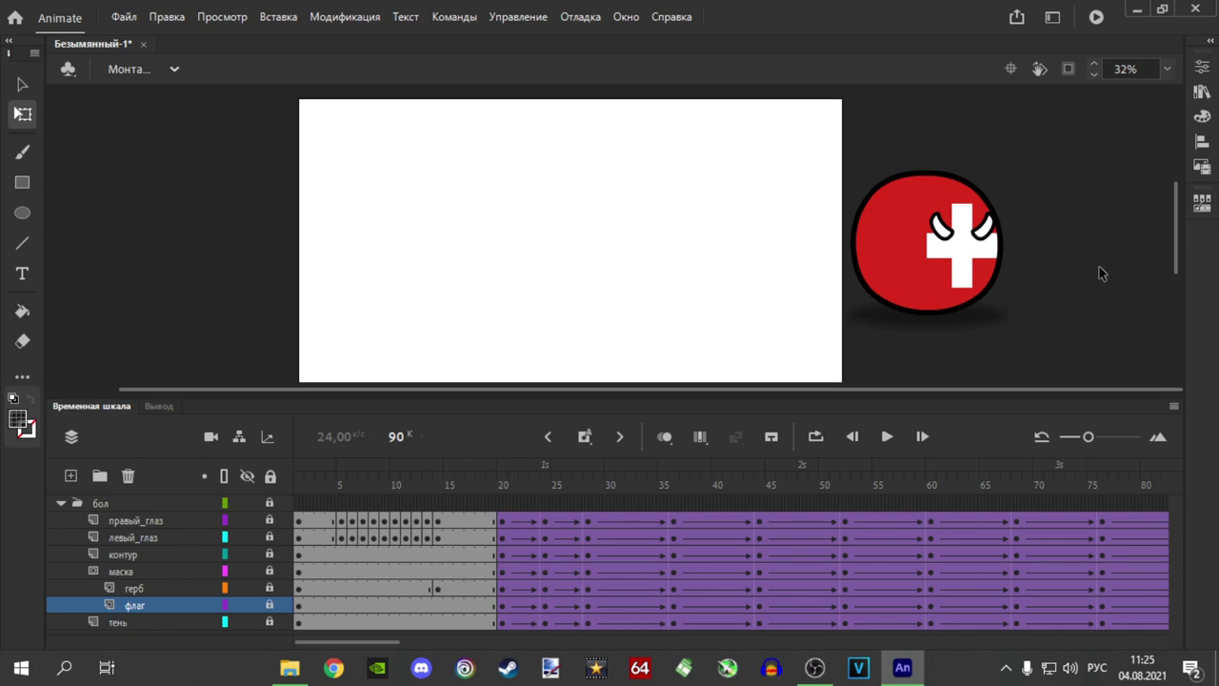
drag(1026, 396, 984, 391)
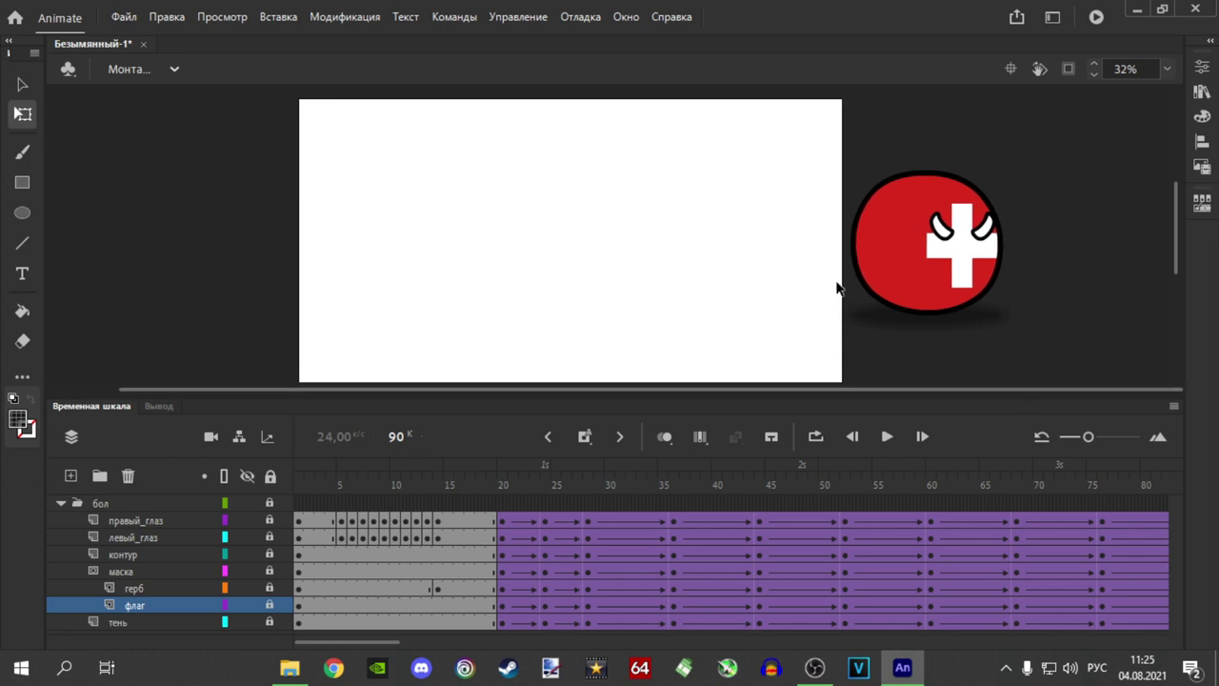